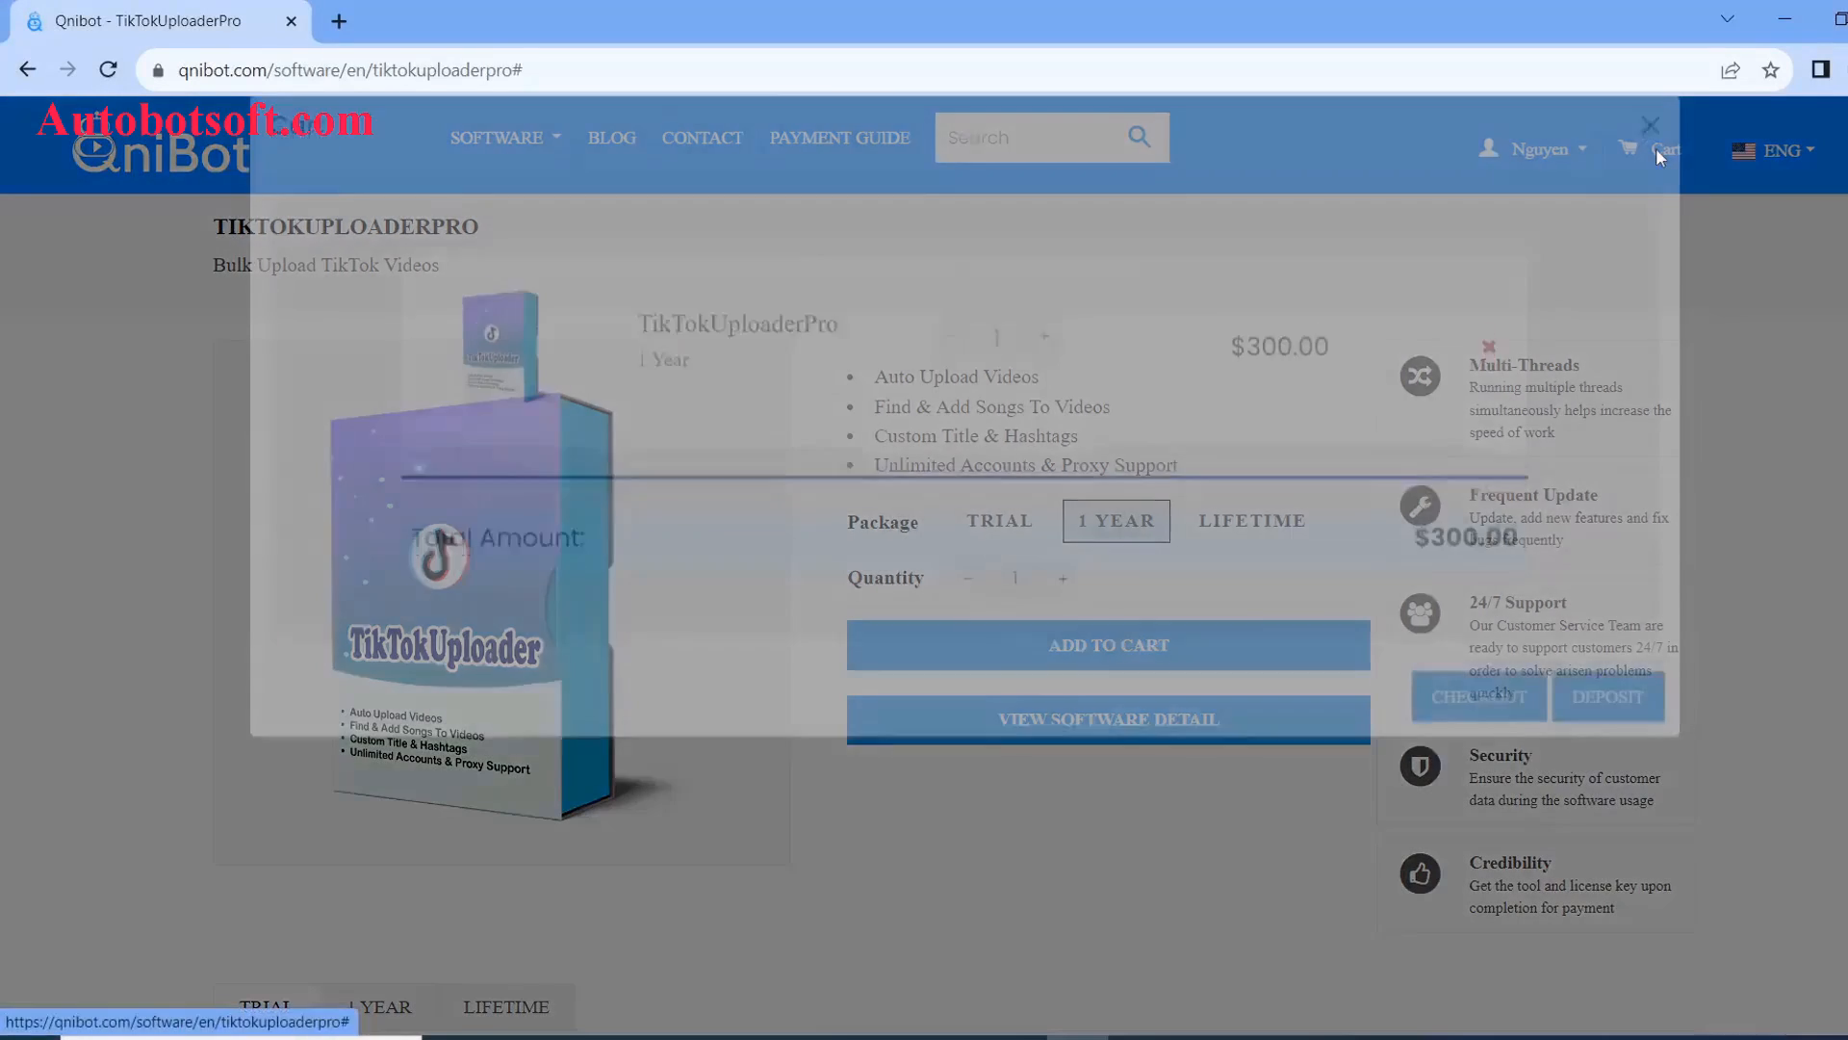
- View the Qnibot cart holding the TikTokUploaderPro 1 Year package at $300.00
left_click(1654, 148)
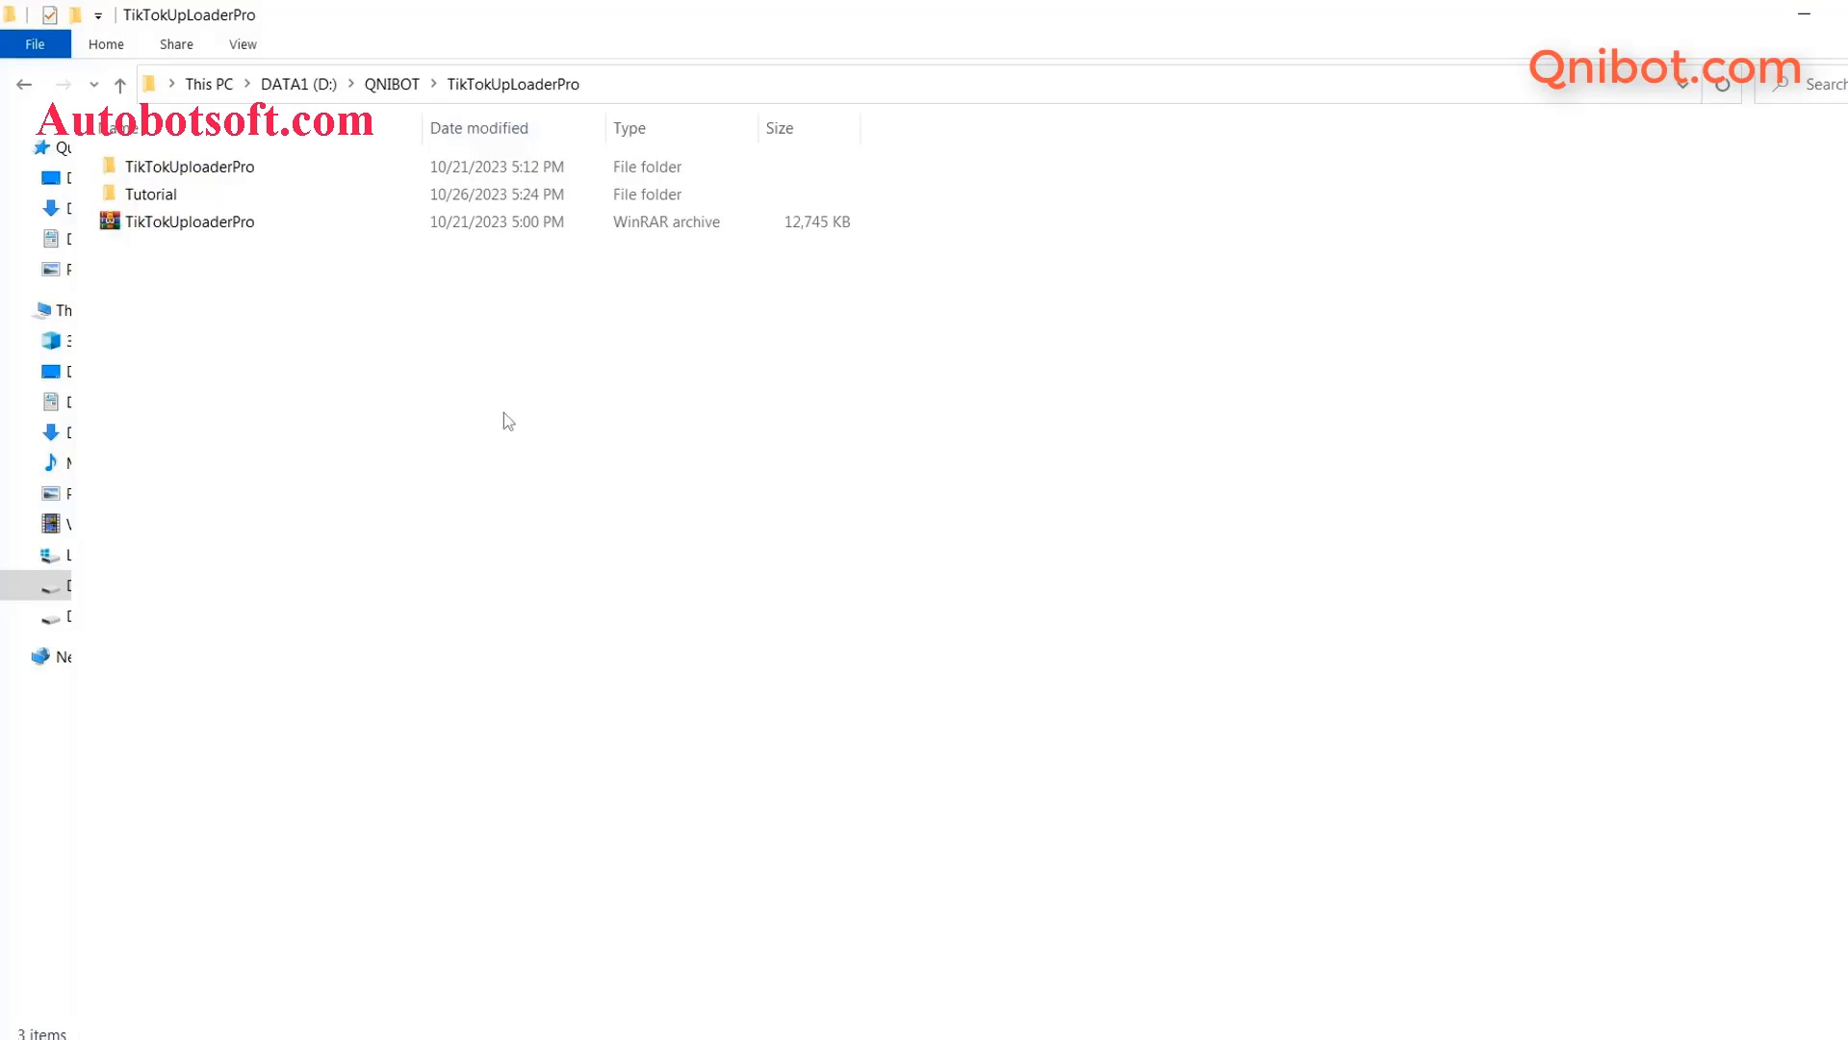
- Open the extracted TikTokUploaderPro folder and start the TikTokUploaderPro application
right_click(162, 229)
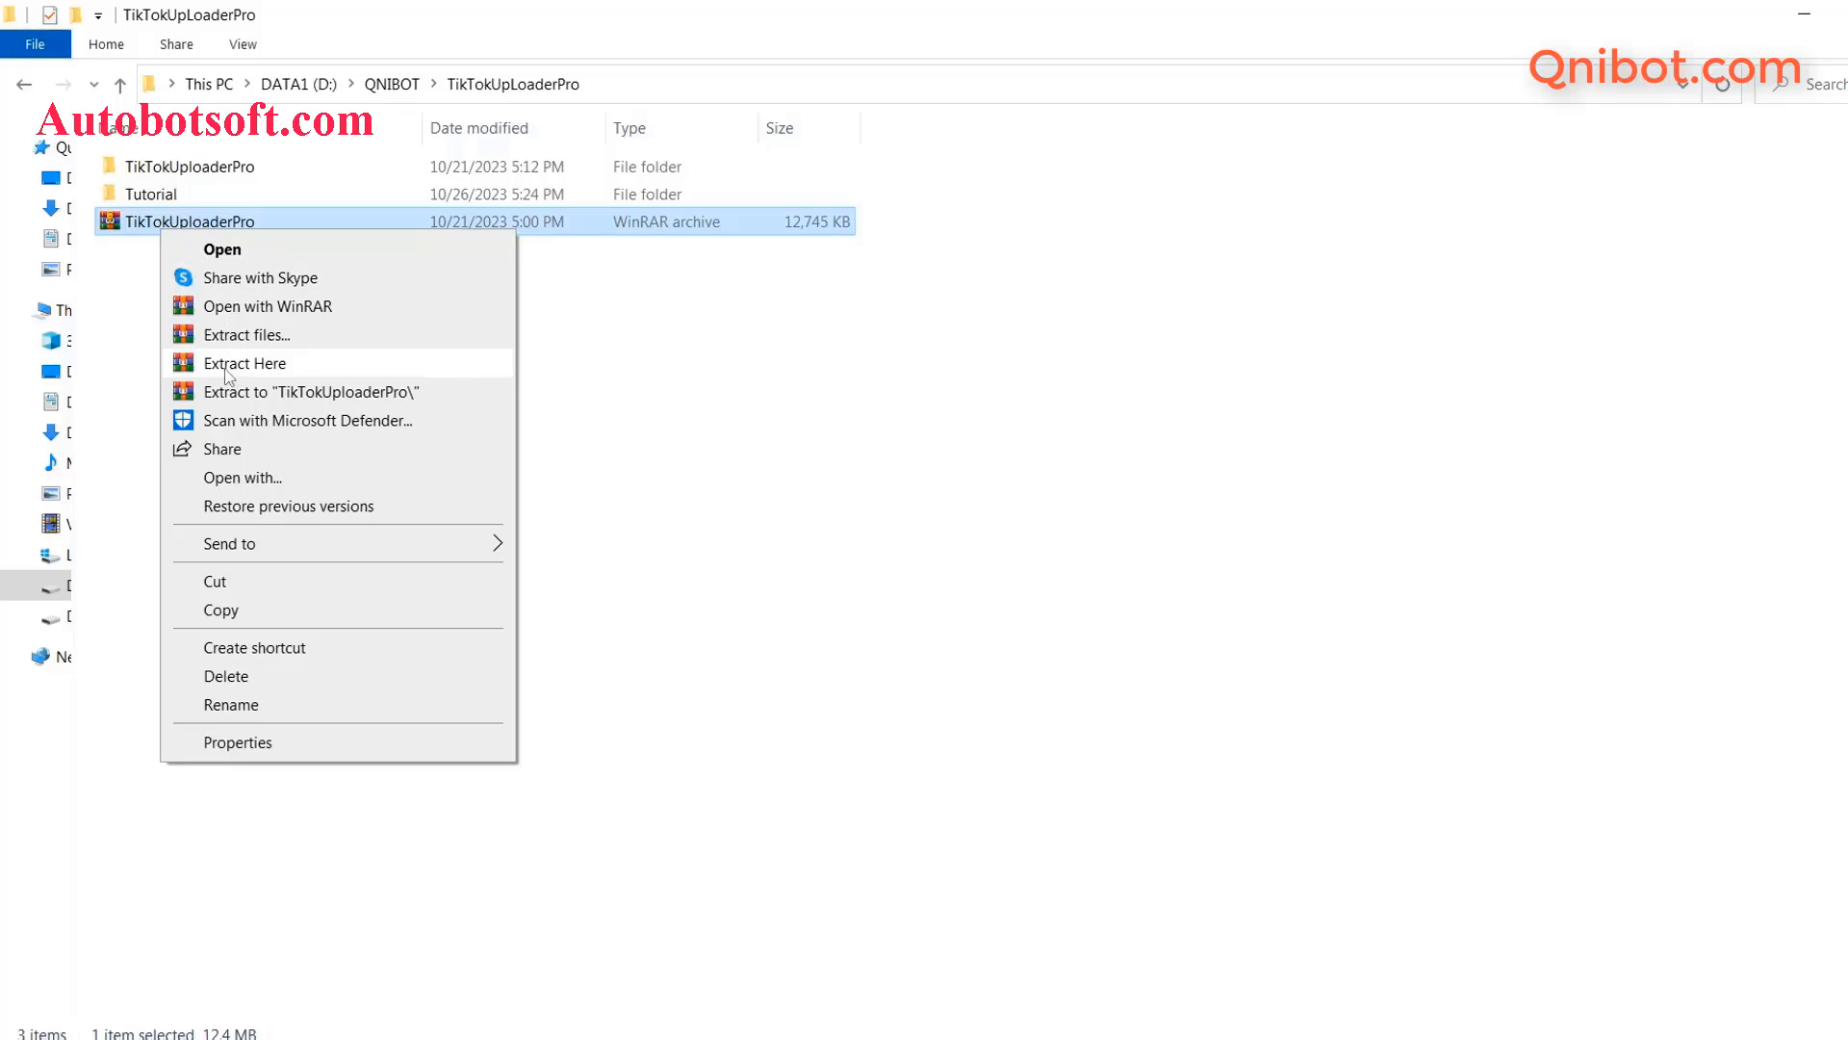
left_click(234, 173)
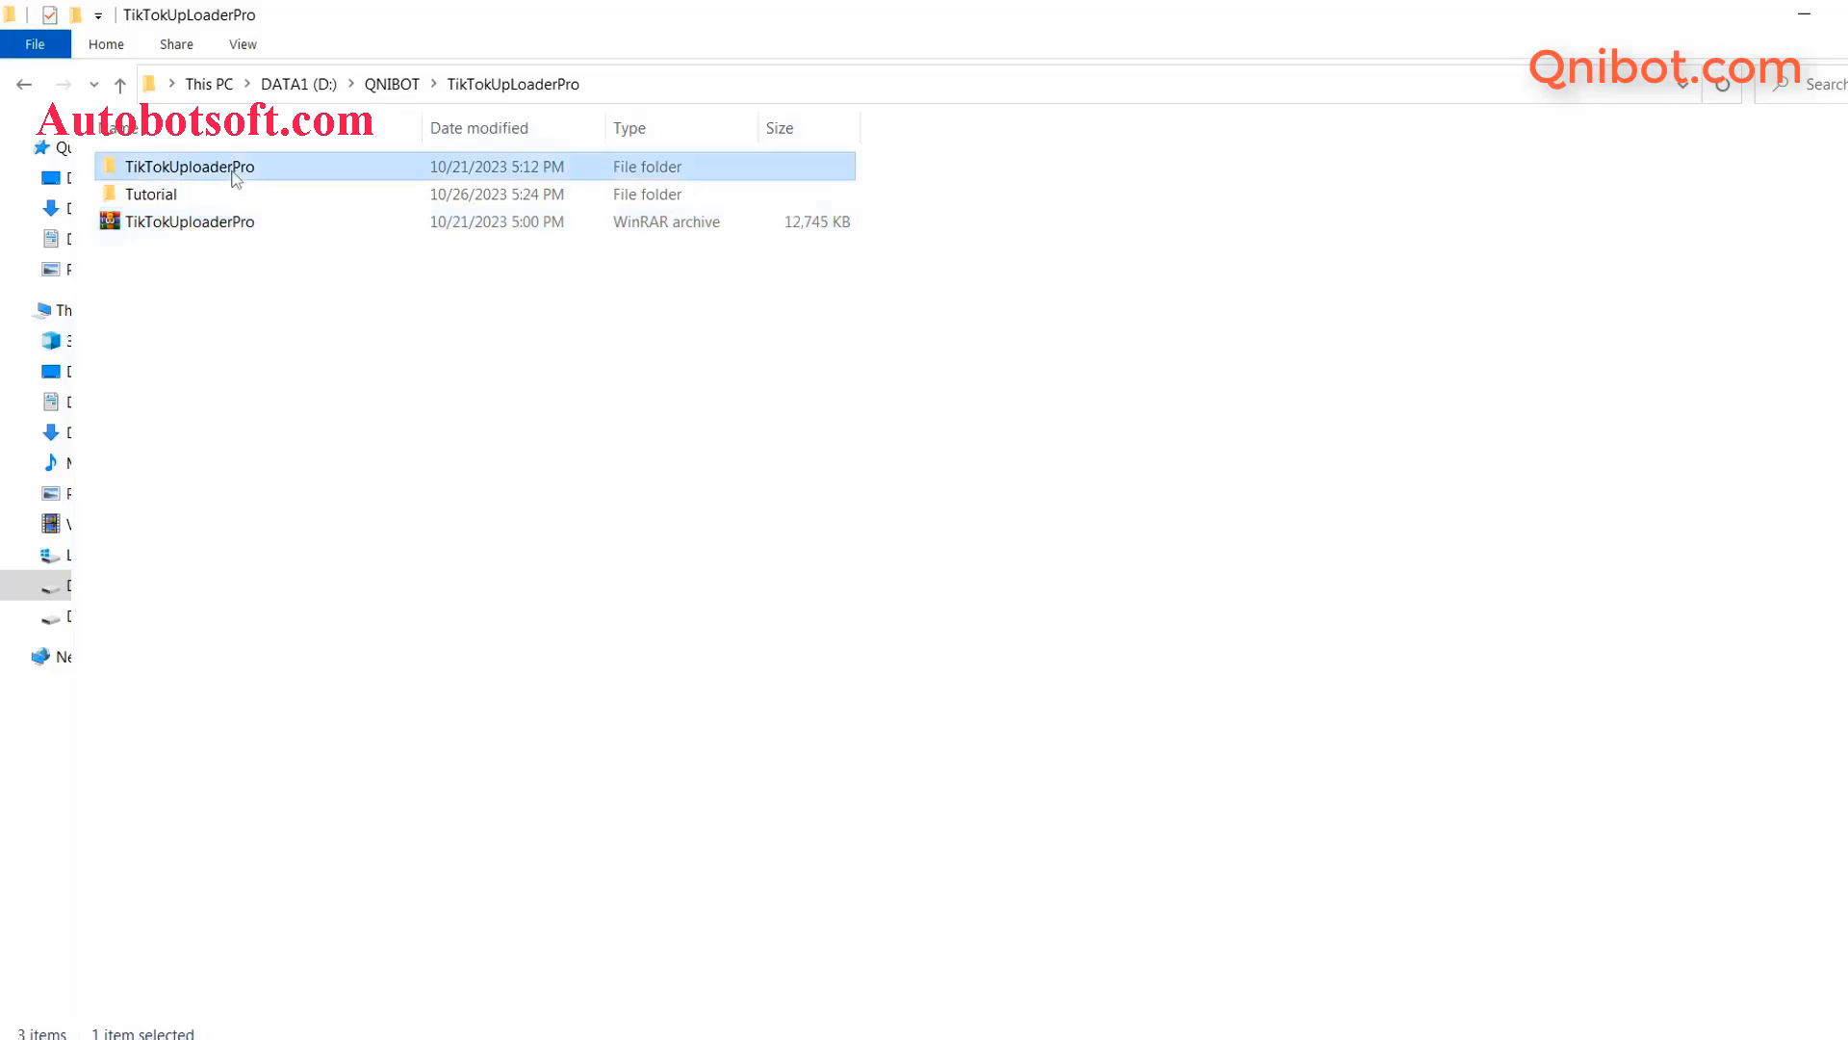
double_click(234, 169)
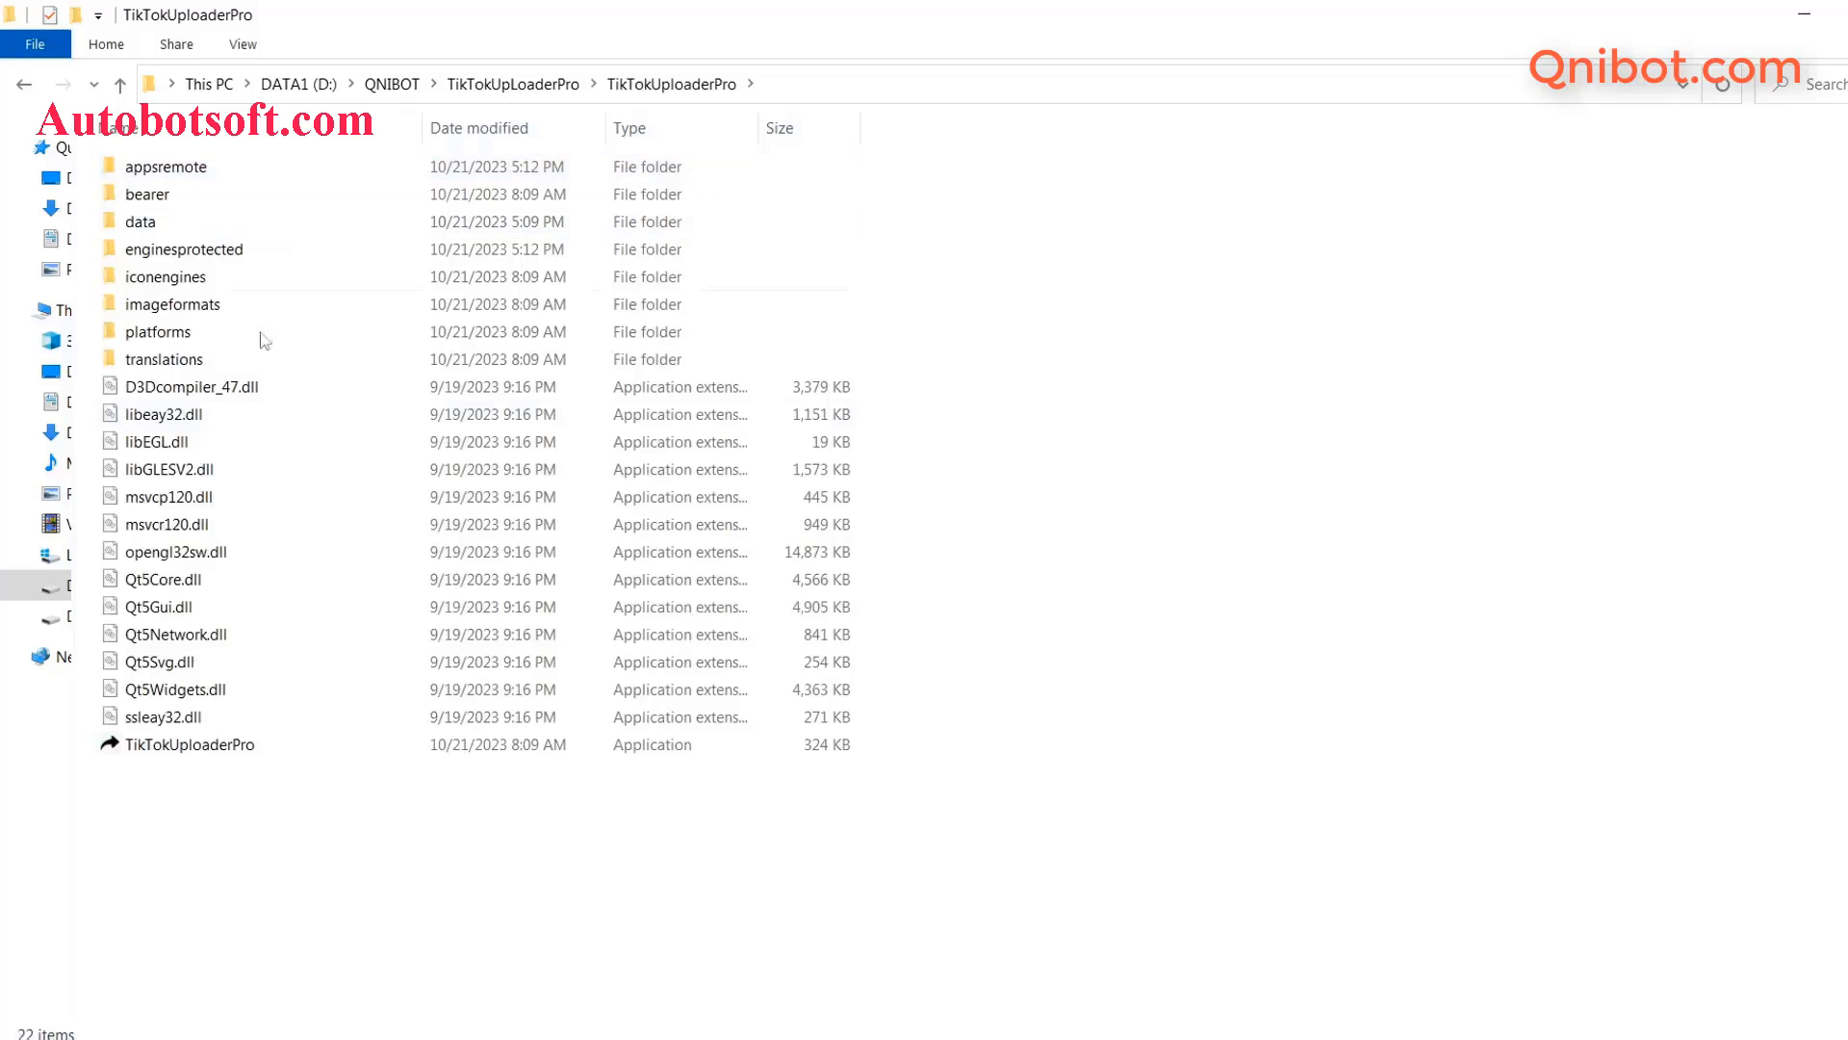
double_click(216, 739)
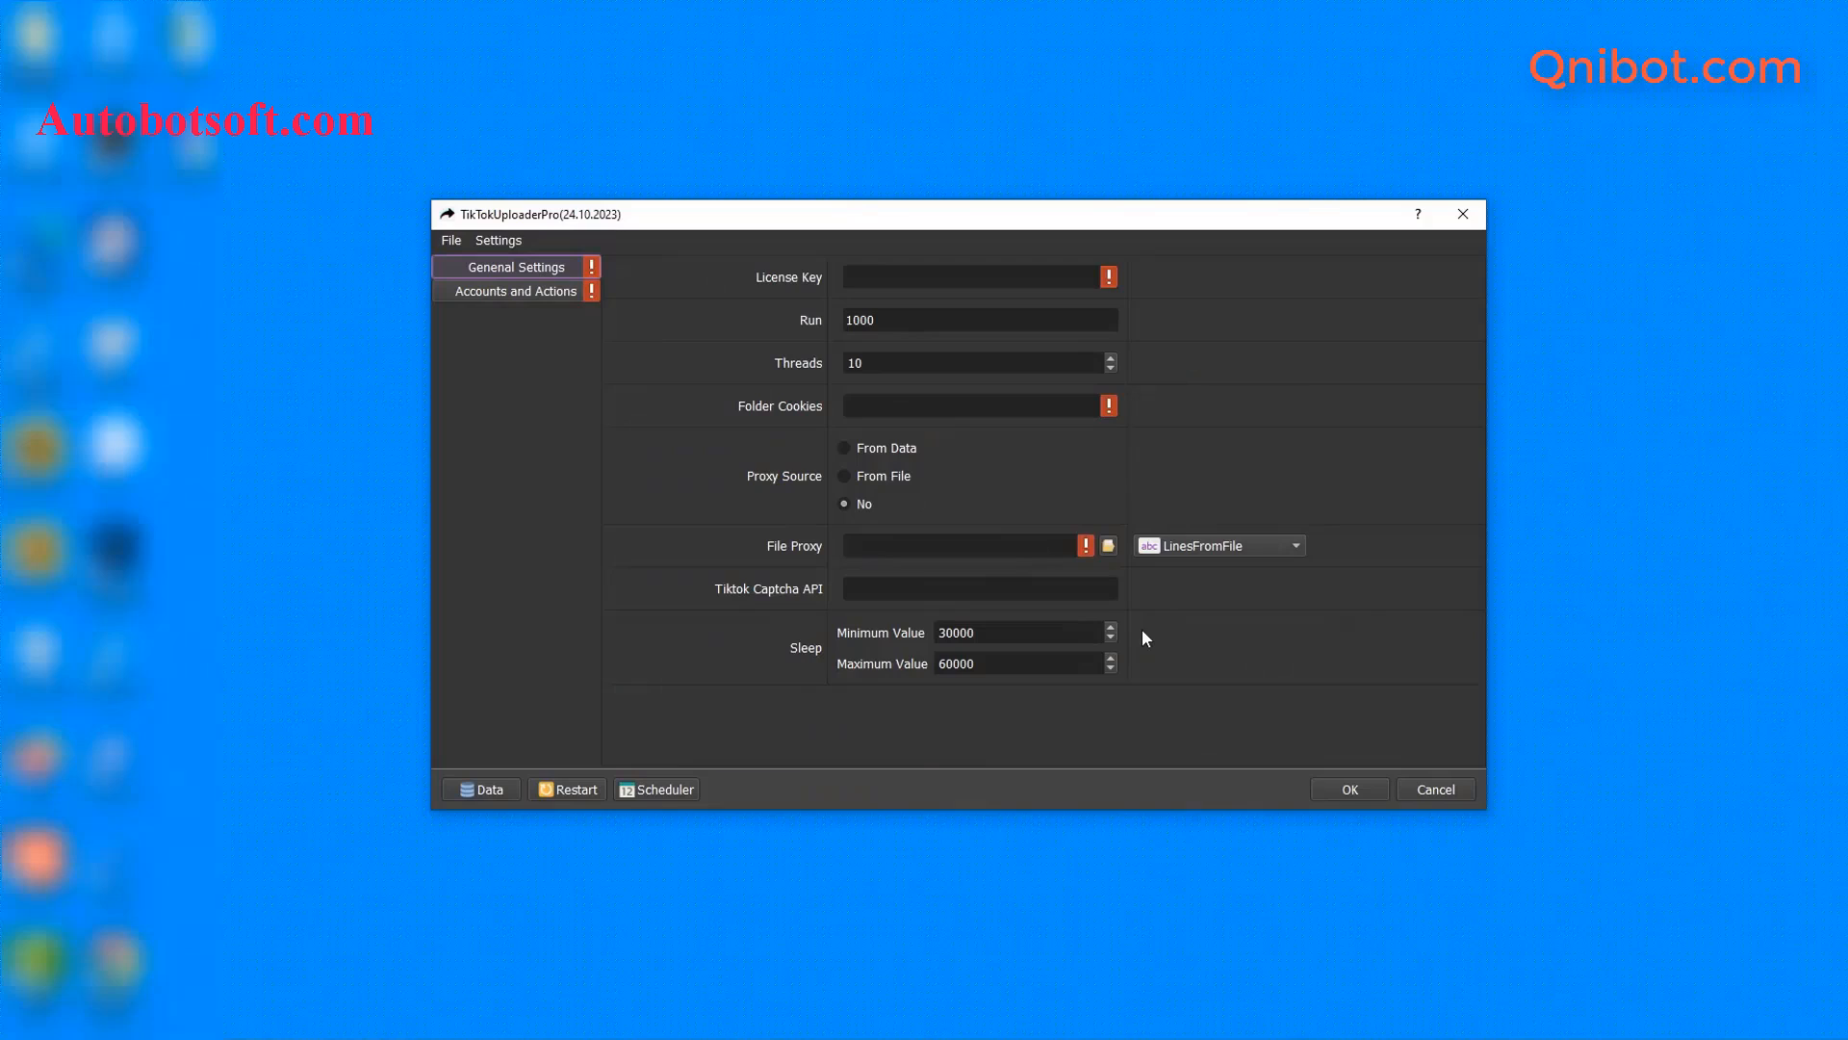
- Copy the first licence key on the My license page, then minimize the browser
left_click(924, 282)
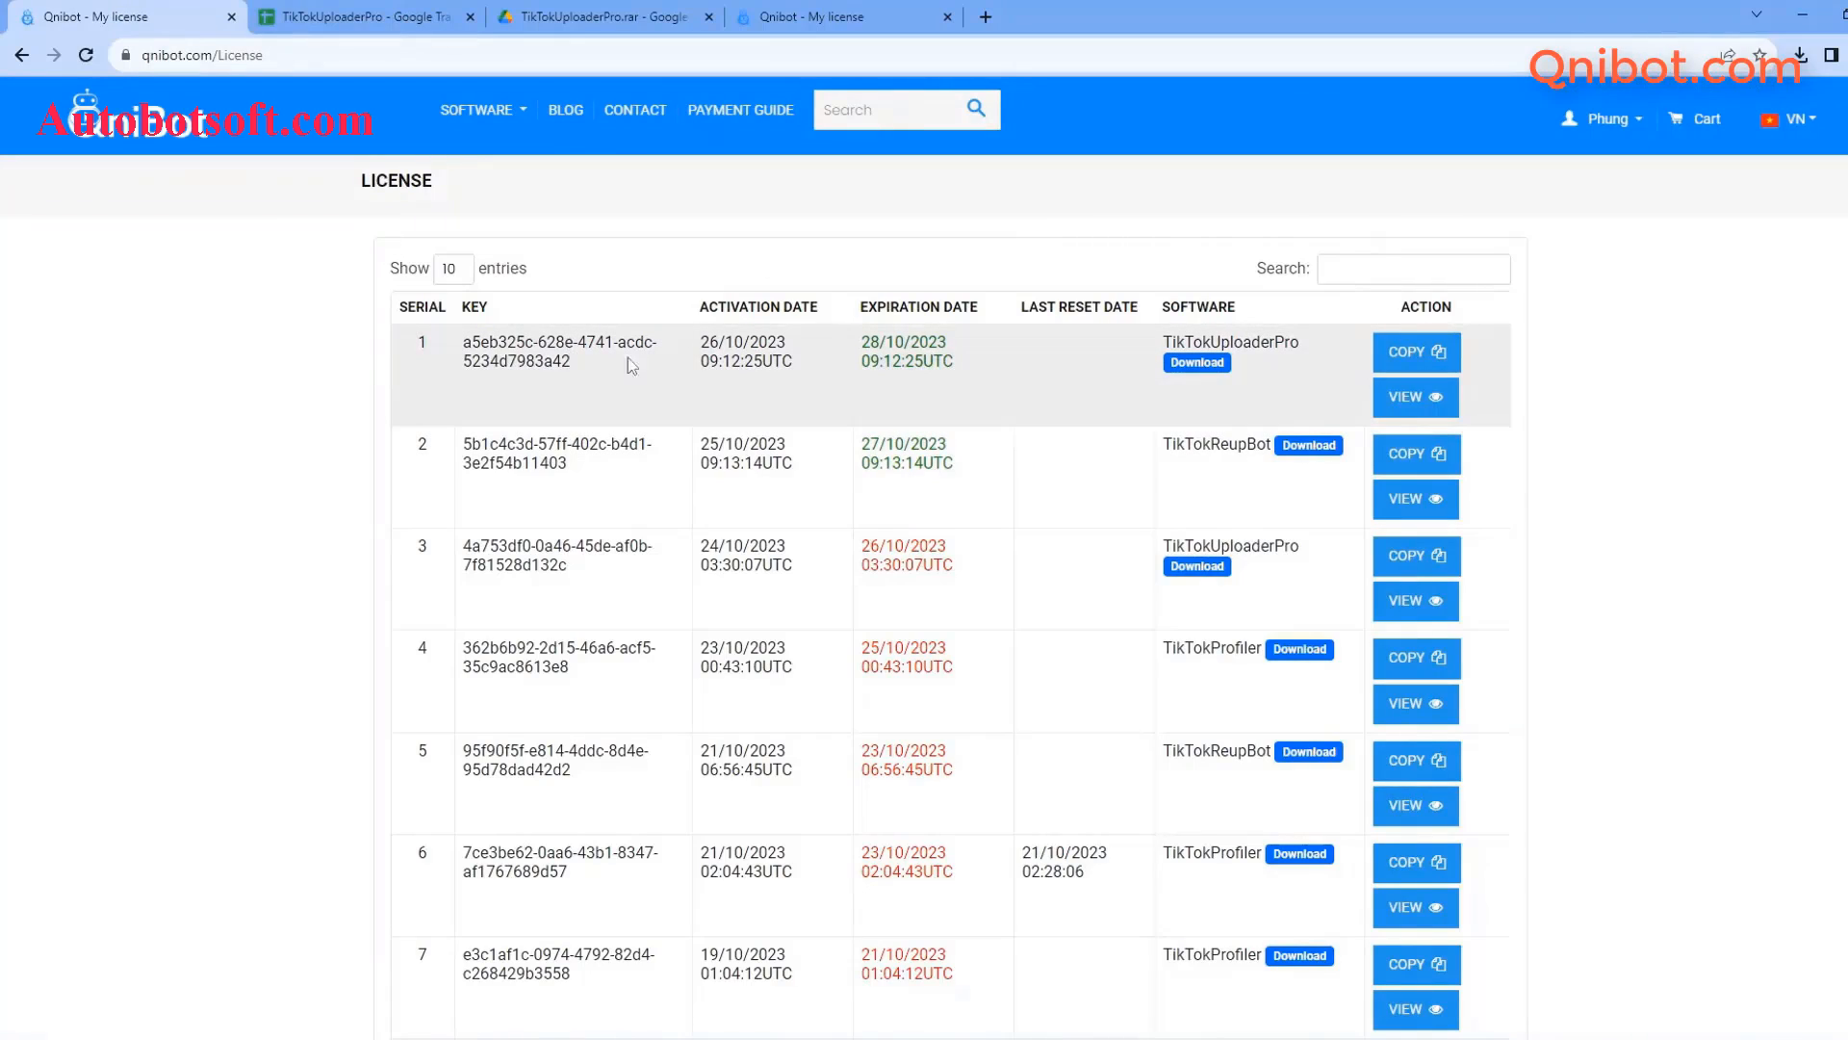
left_click(1387, 361)
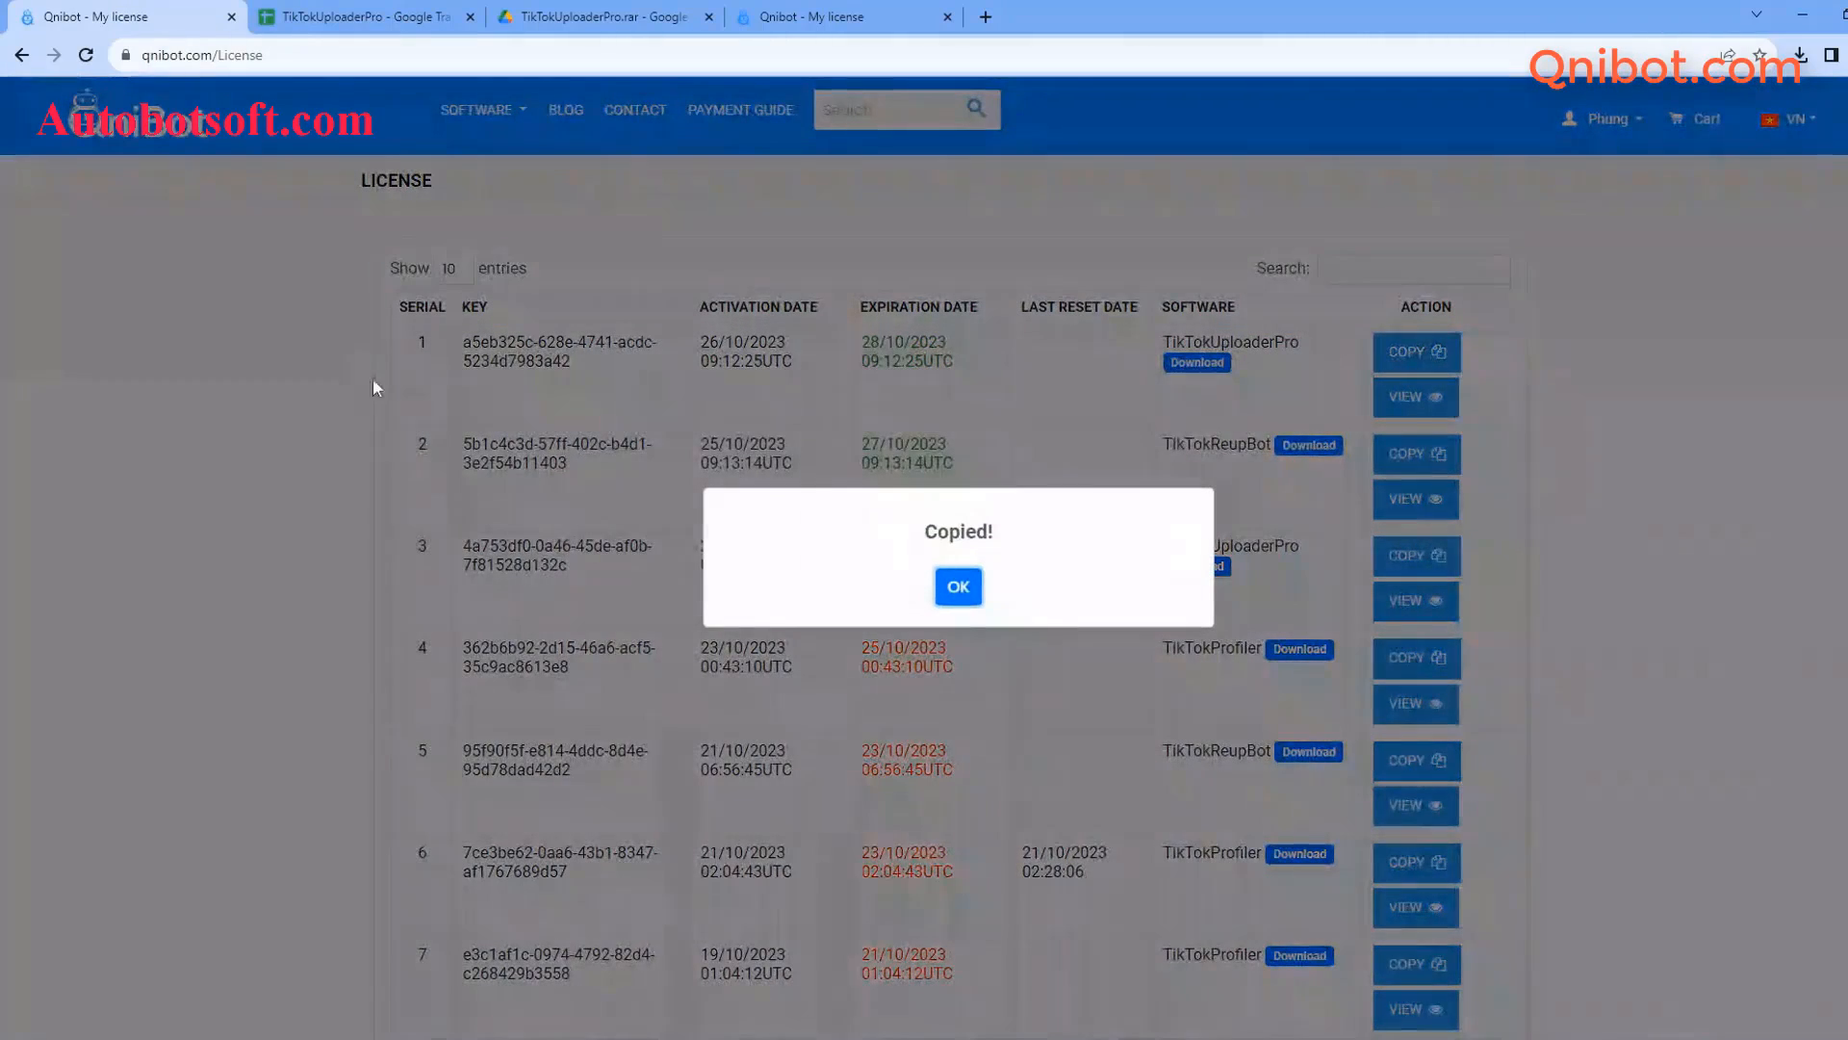
left_click(936, 594)
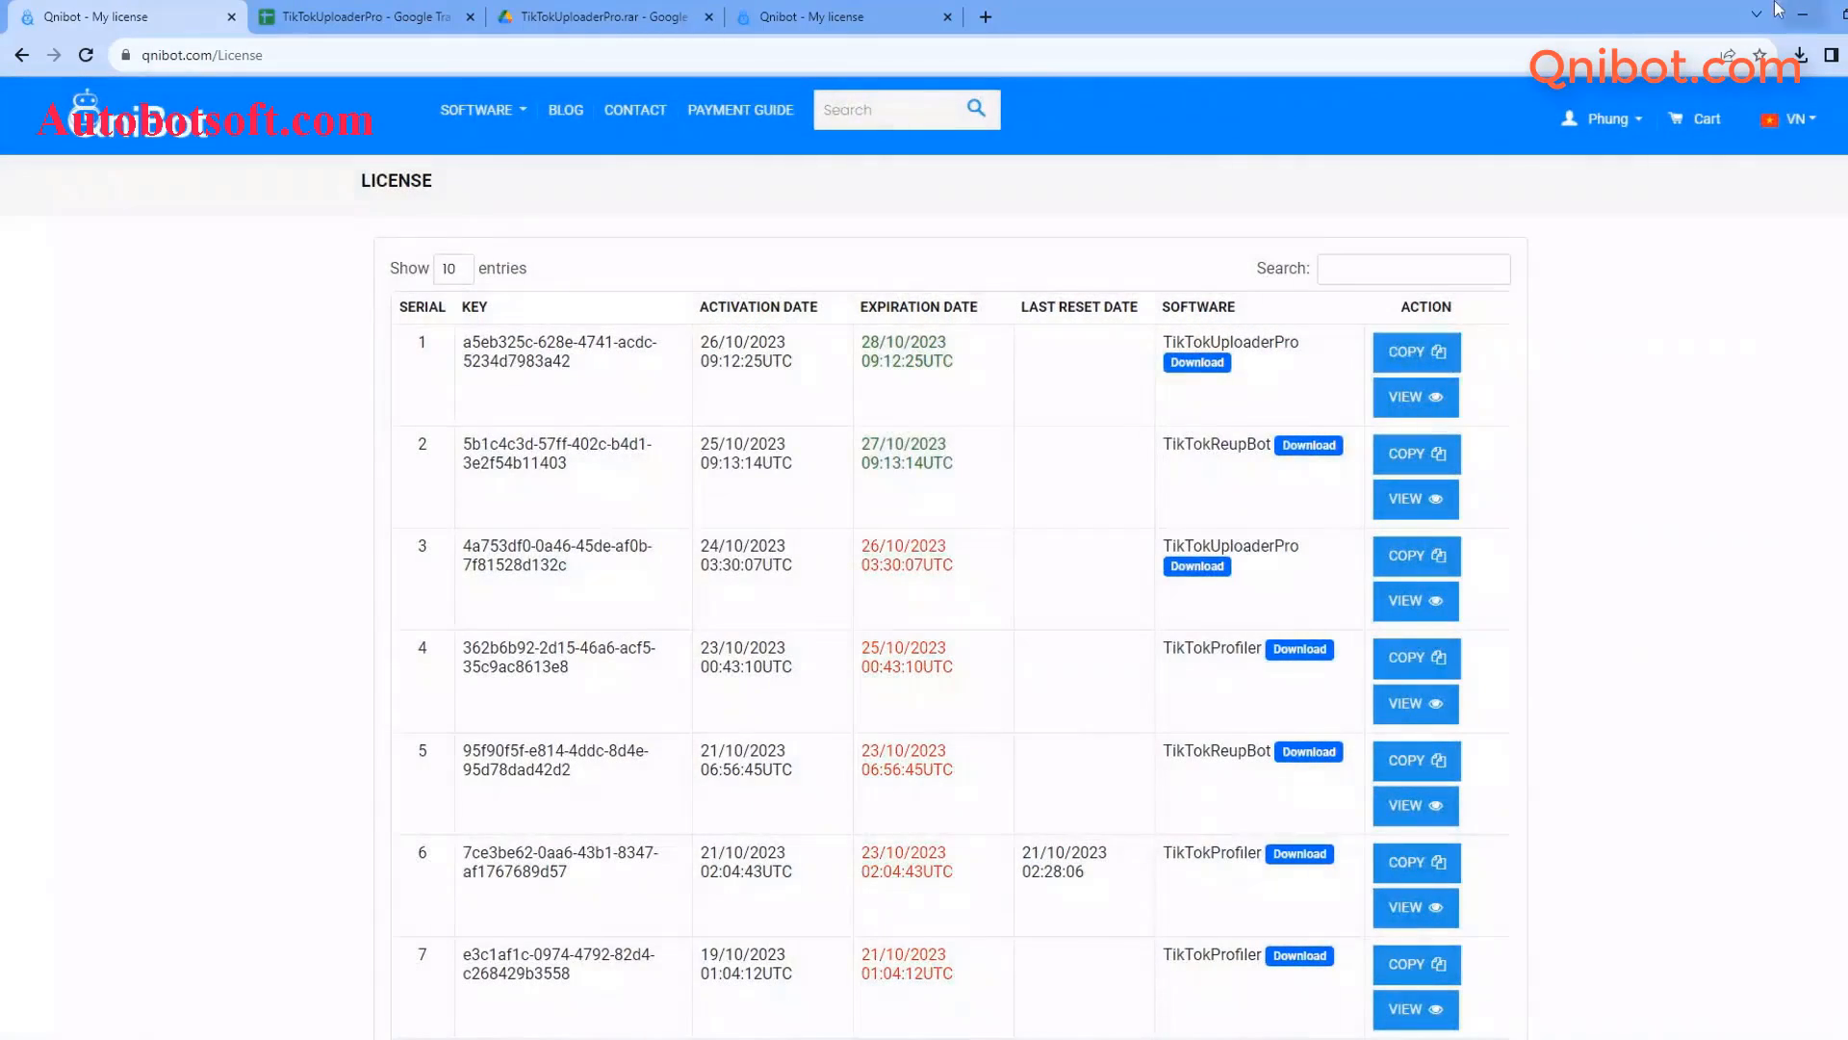
left_click(1808, 12)
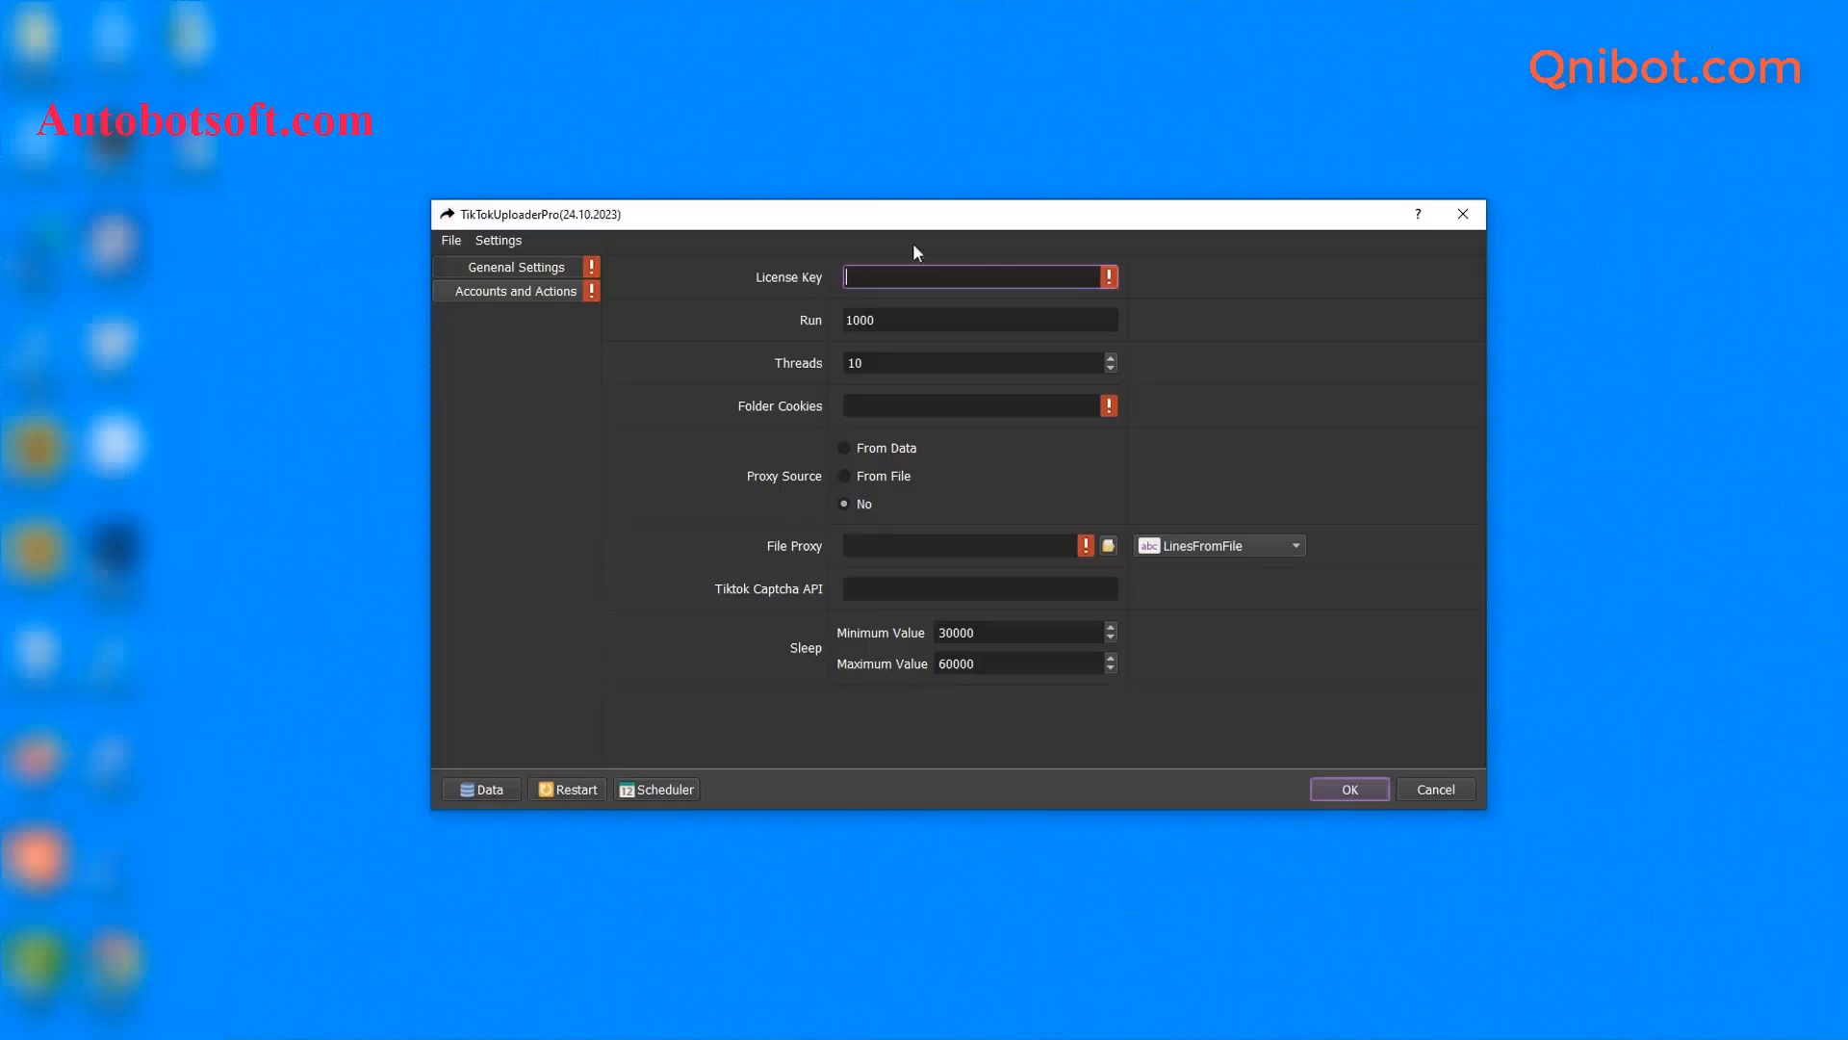
- Paste the licence key, change Run from 1000 to 100 and Threads from 10 to 3
right_click(862, 279)
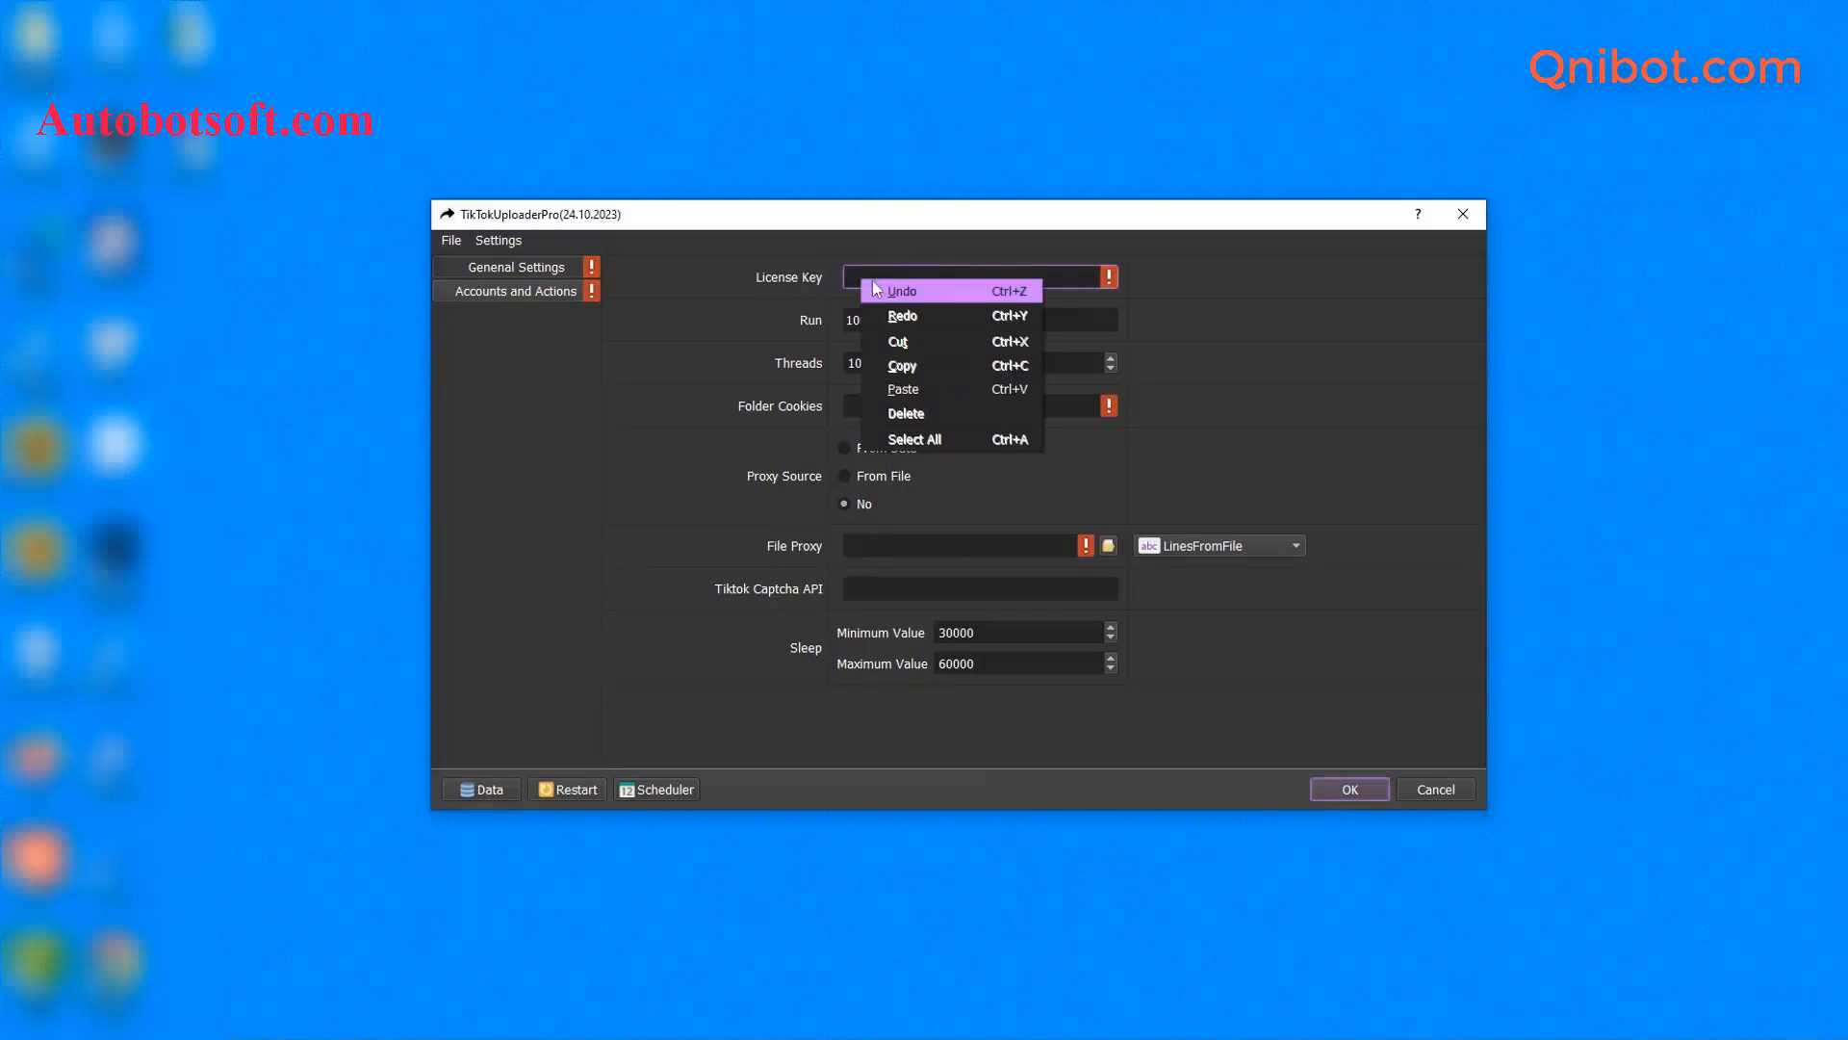
left_click(912, 389)
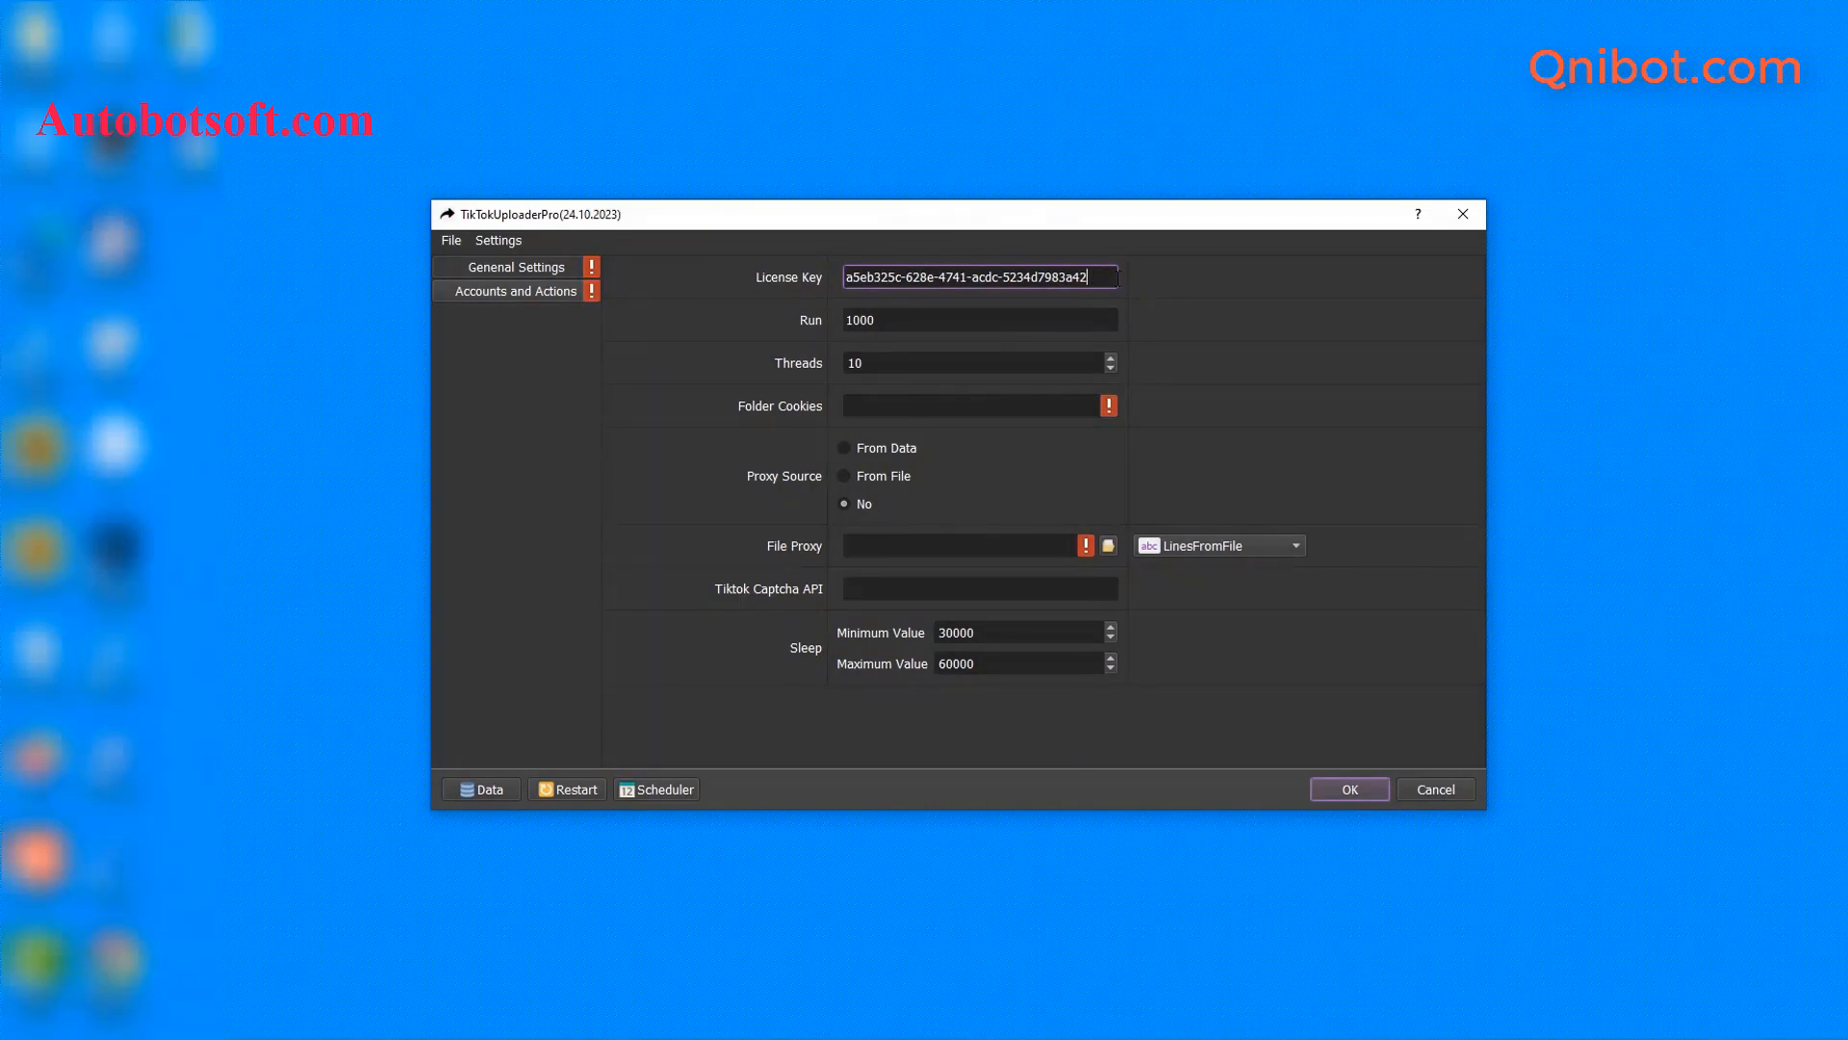
left_click(1037, 326)
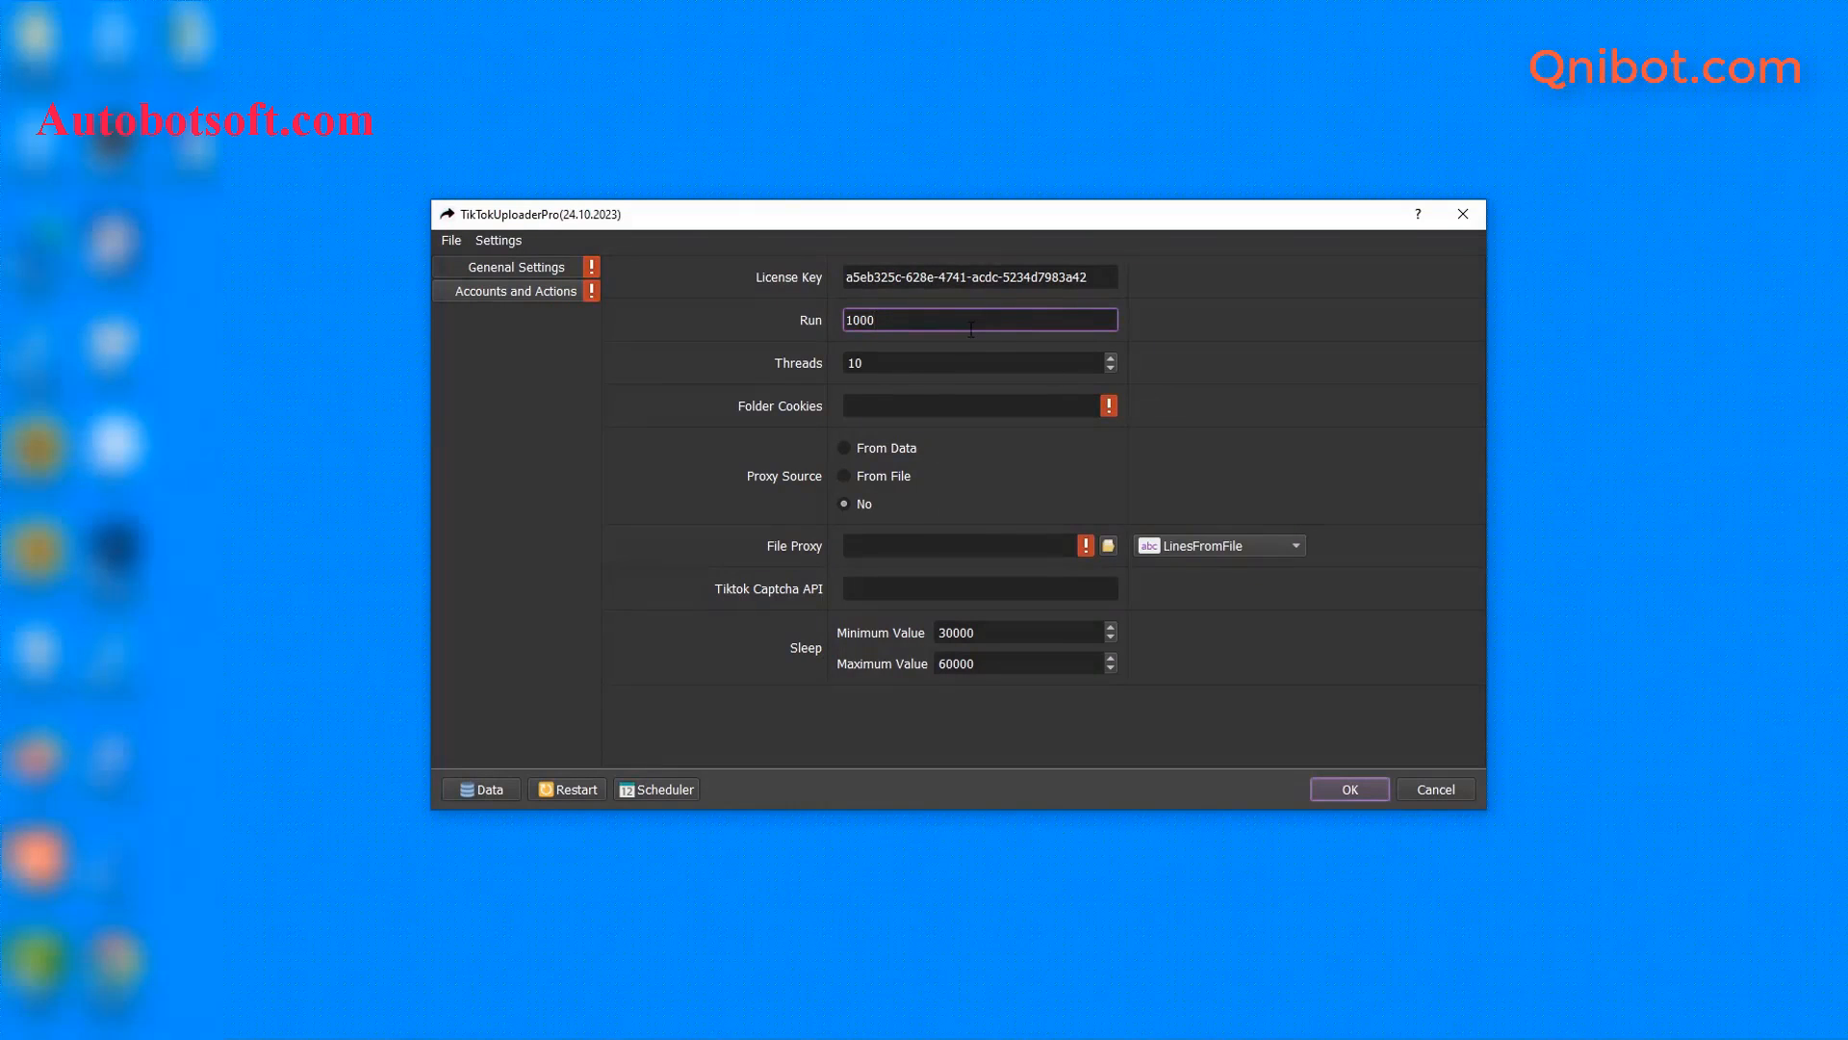
key("BackSpace")
left_click(918, 357)
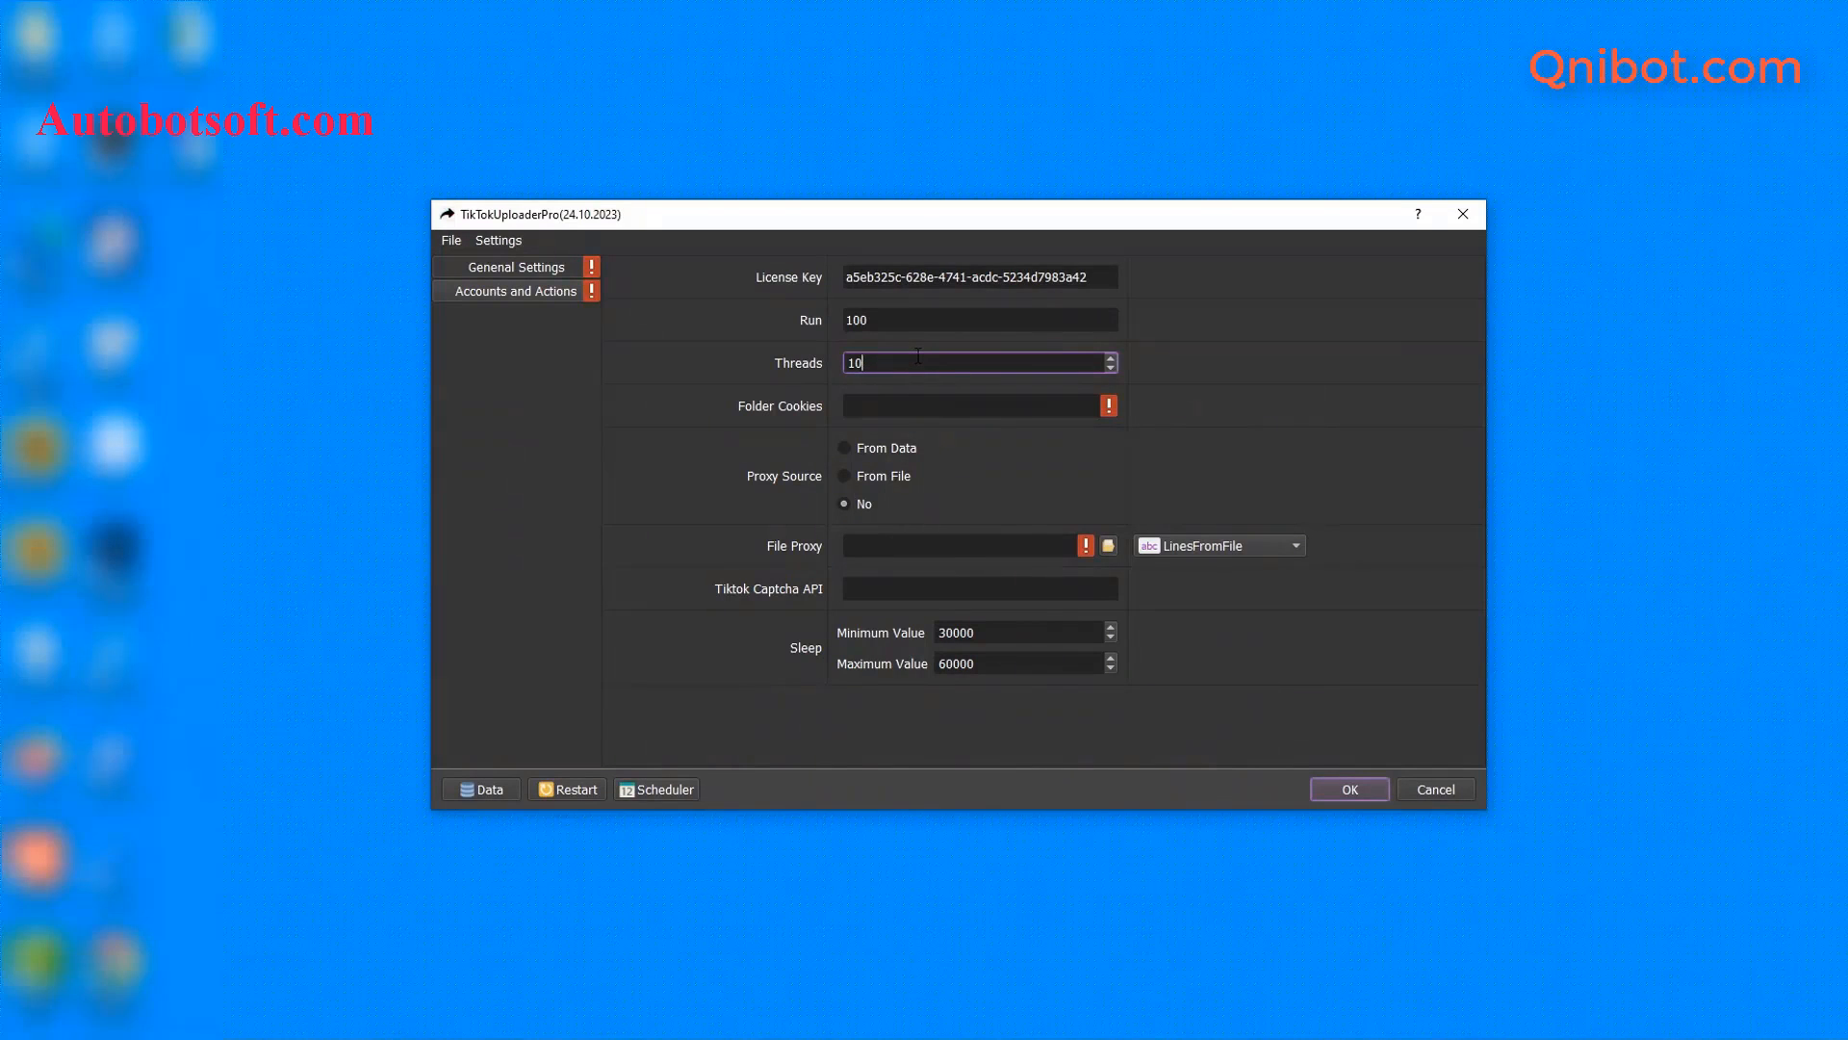
key("BackSpace")
key("BackSpace")
type("3")
left_click(887, 412)
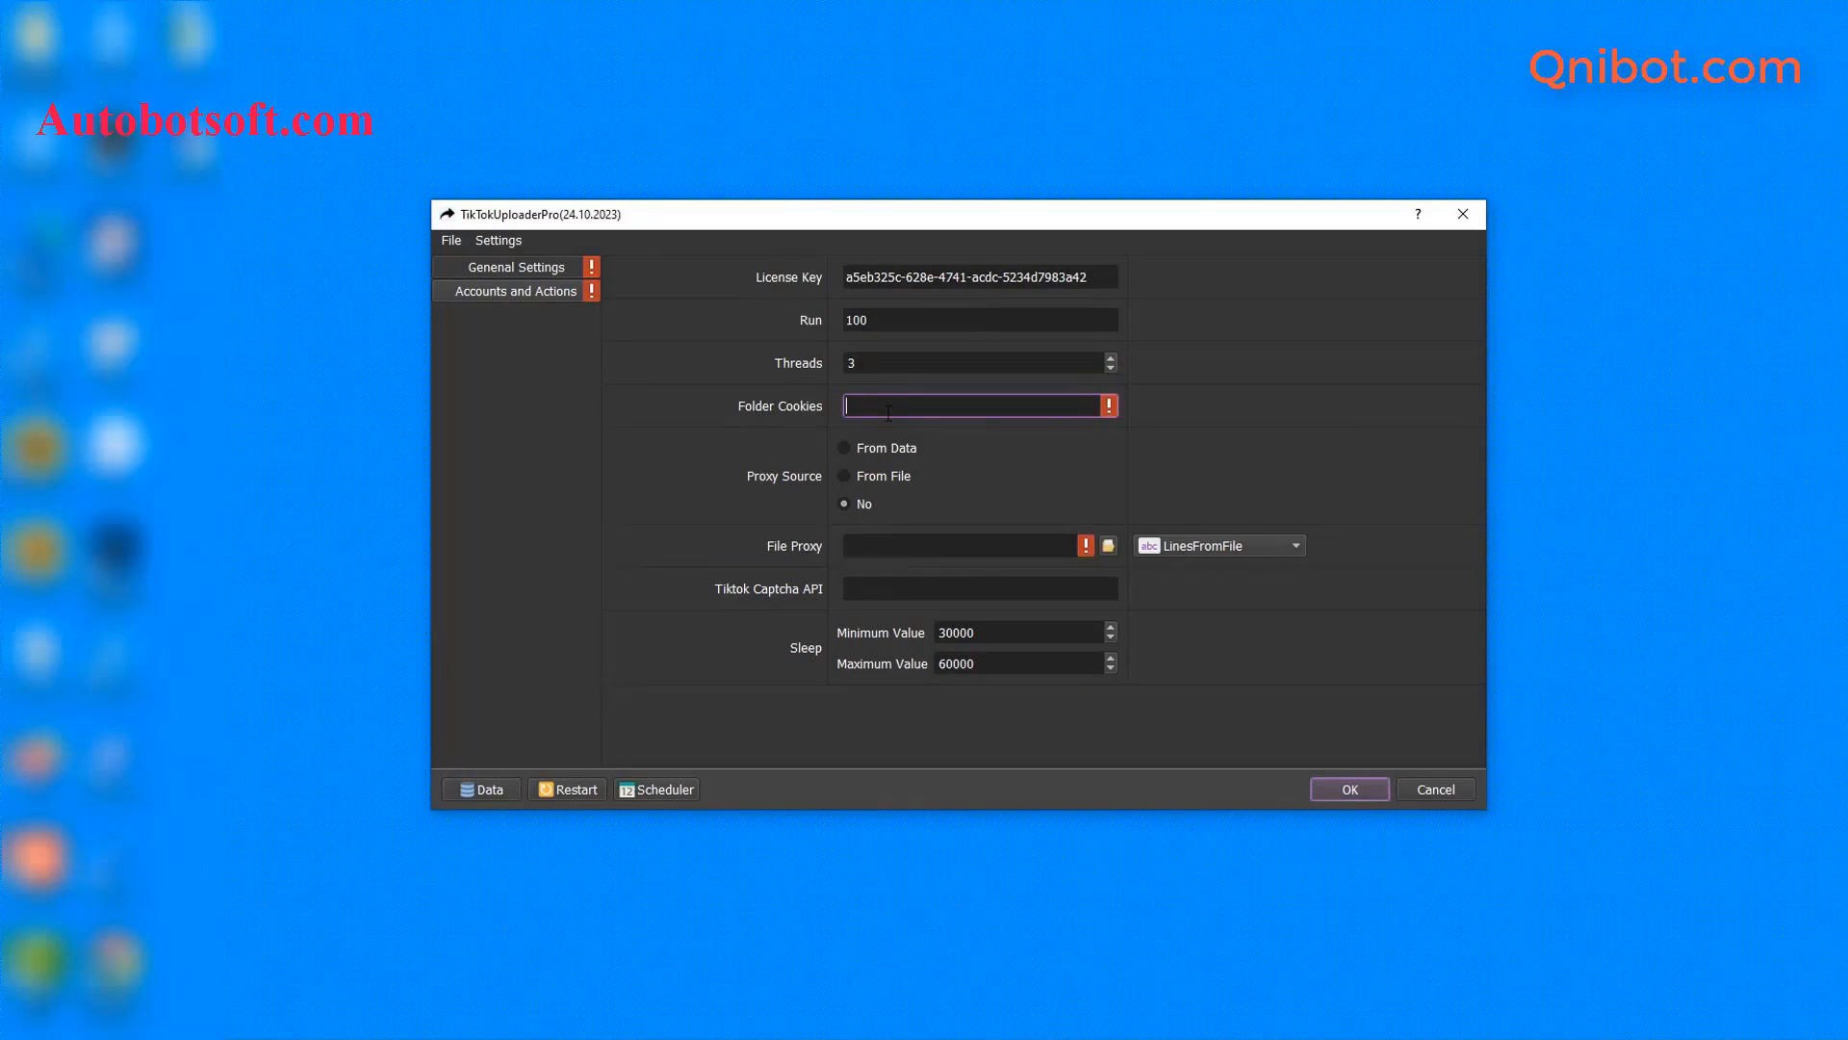
left_click(496, 837)
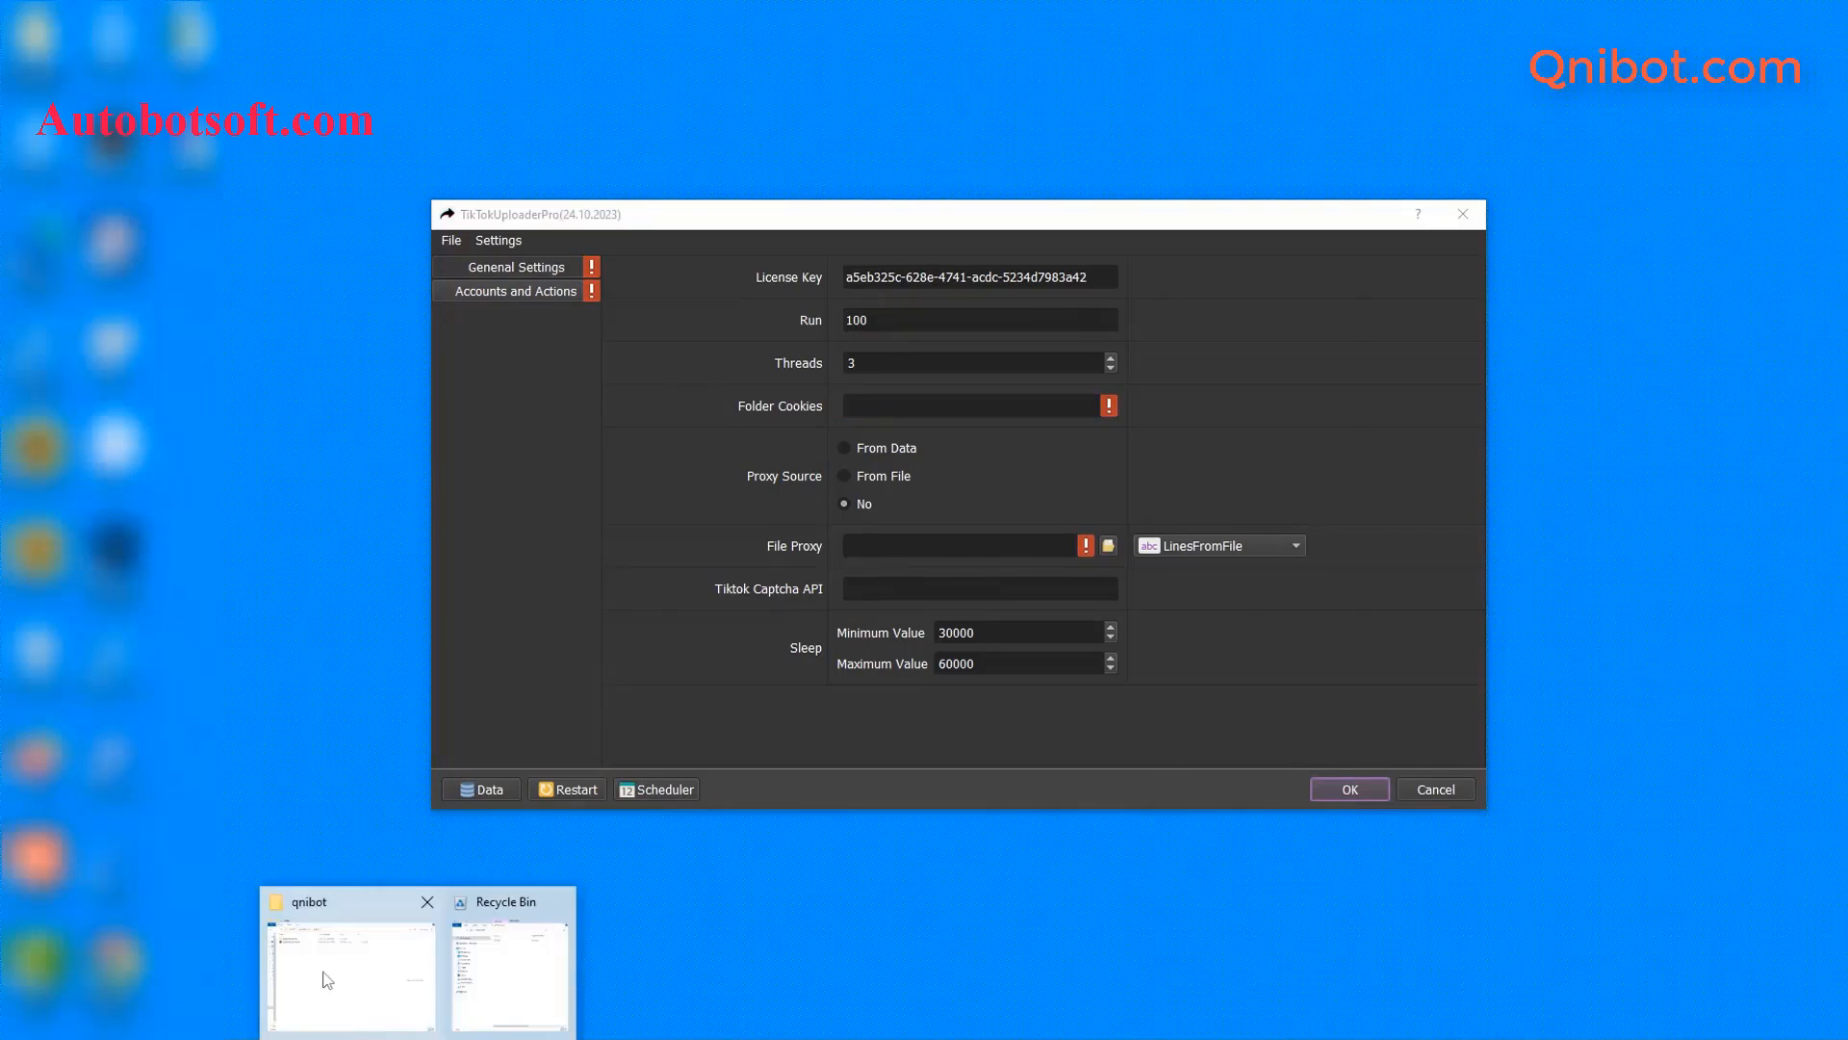
- Create a new folder named Cookies inside the qnibot folder
left_click(328, 968)
right_click(344, 466)
mouse_move(402, 740)
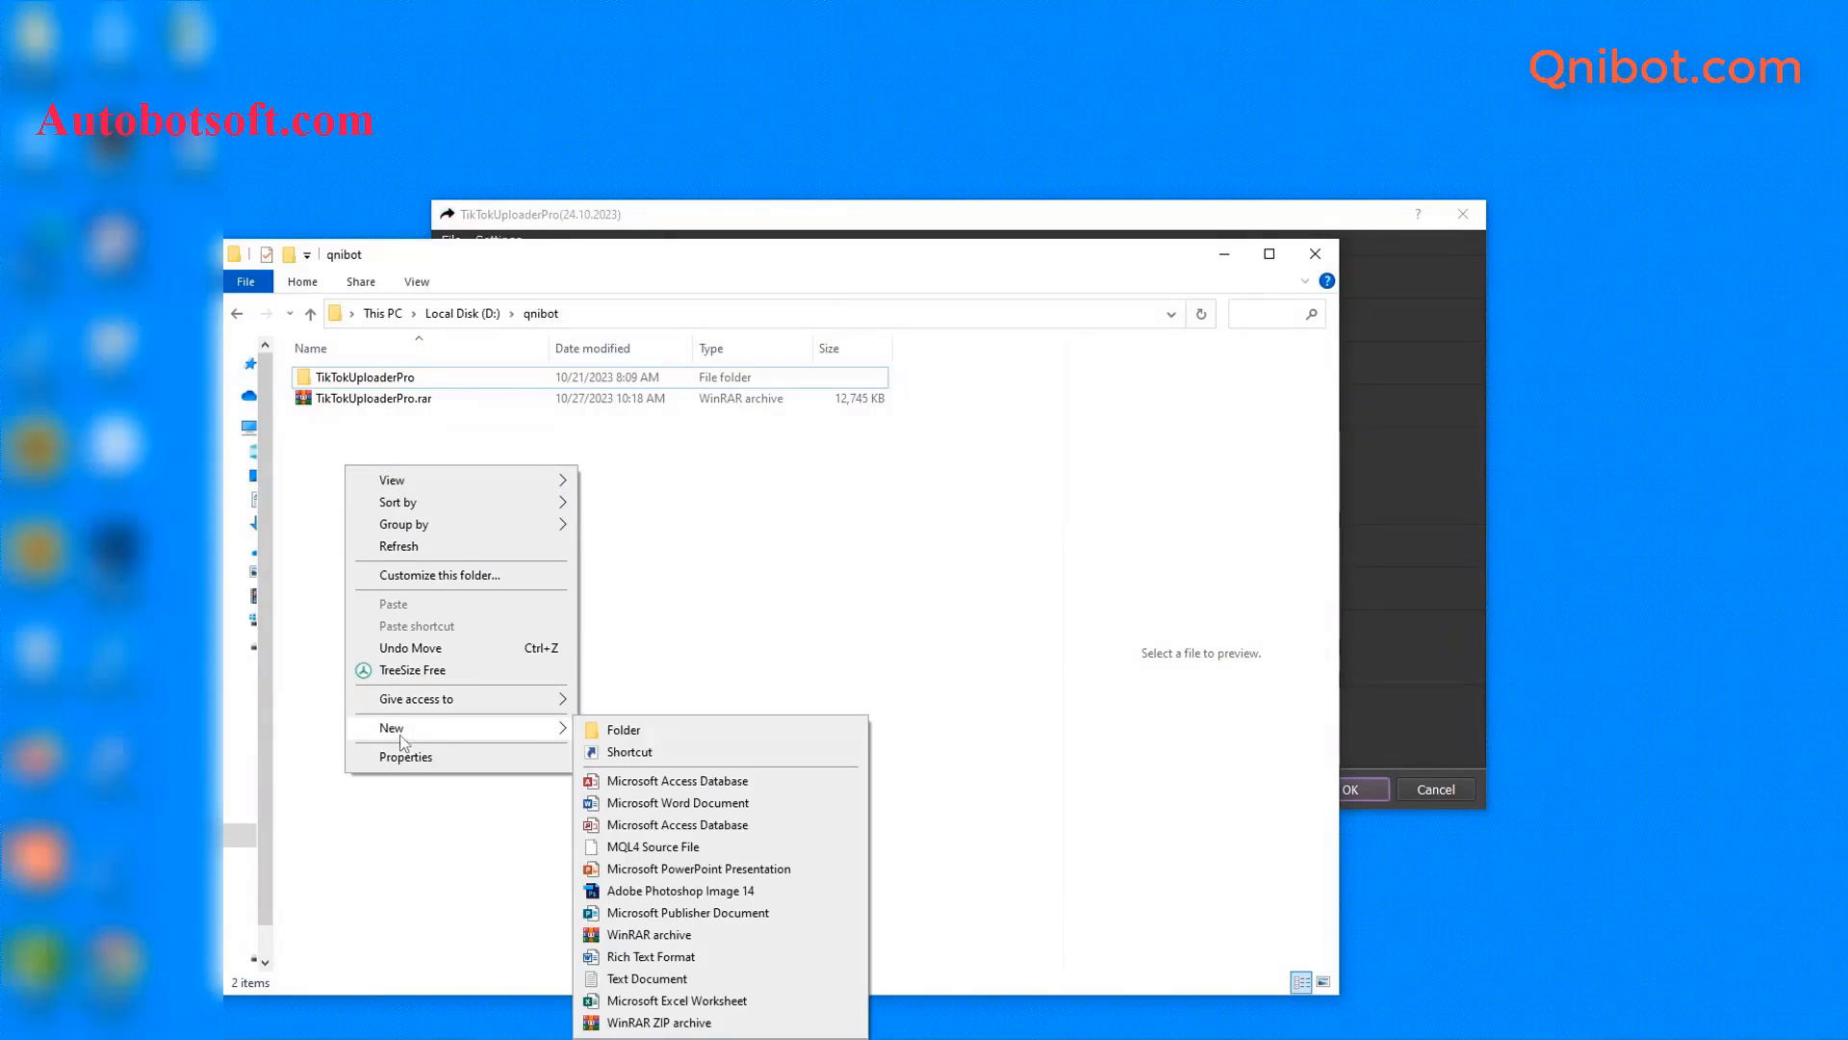
left_click(612, 724)
type("Cookies")
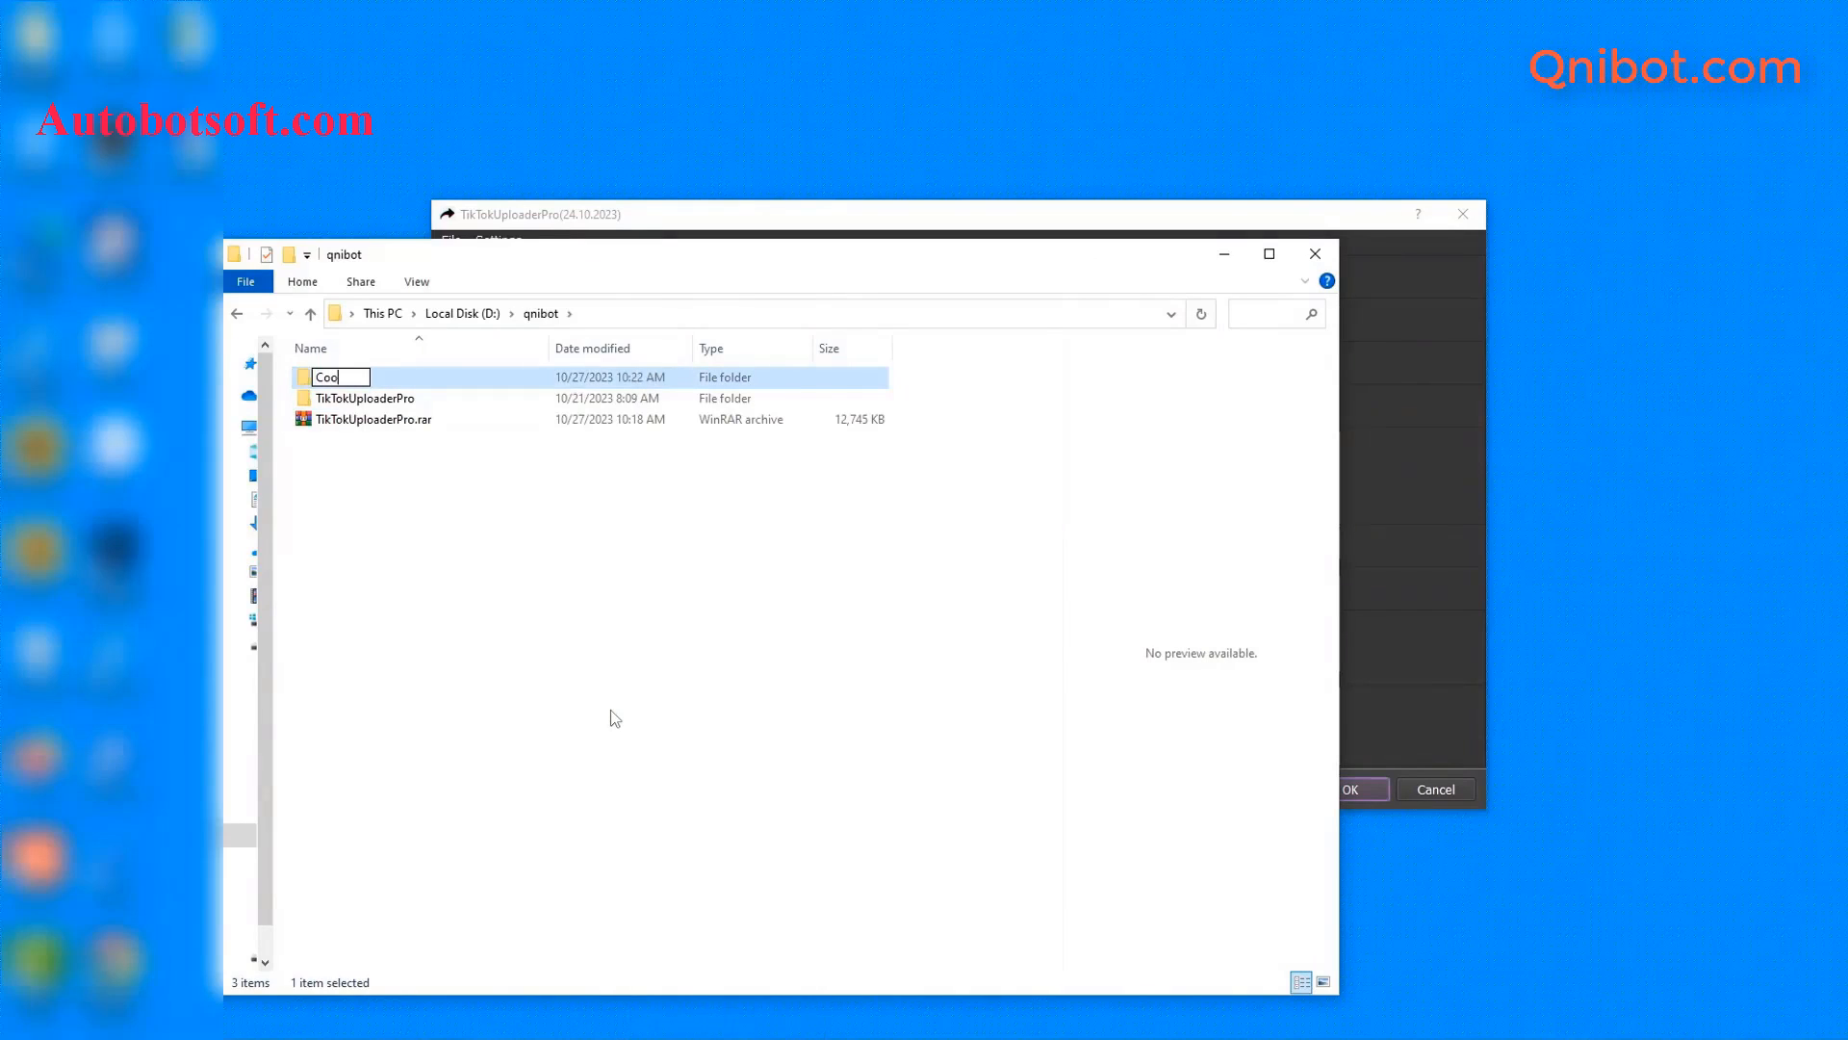
key("Return")
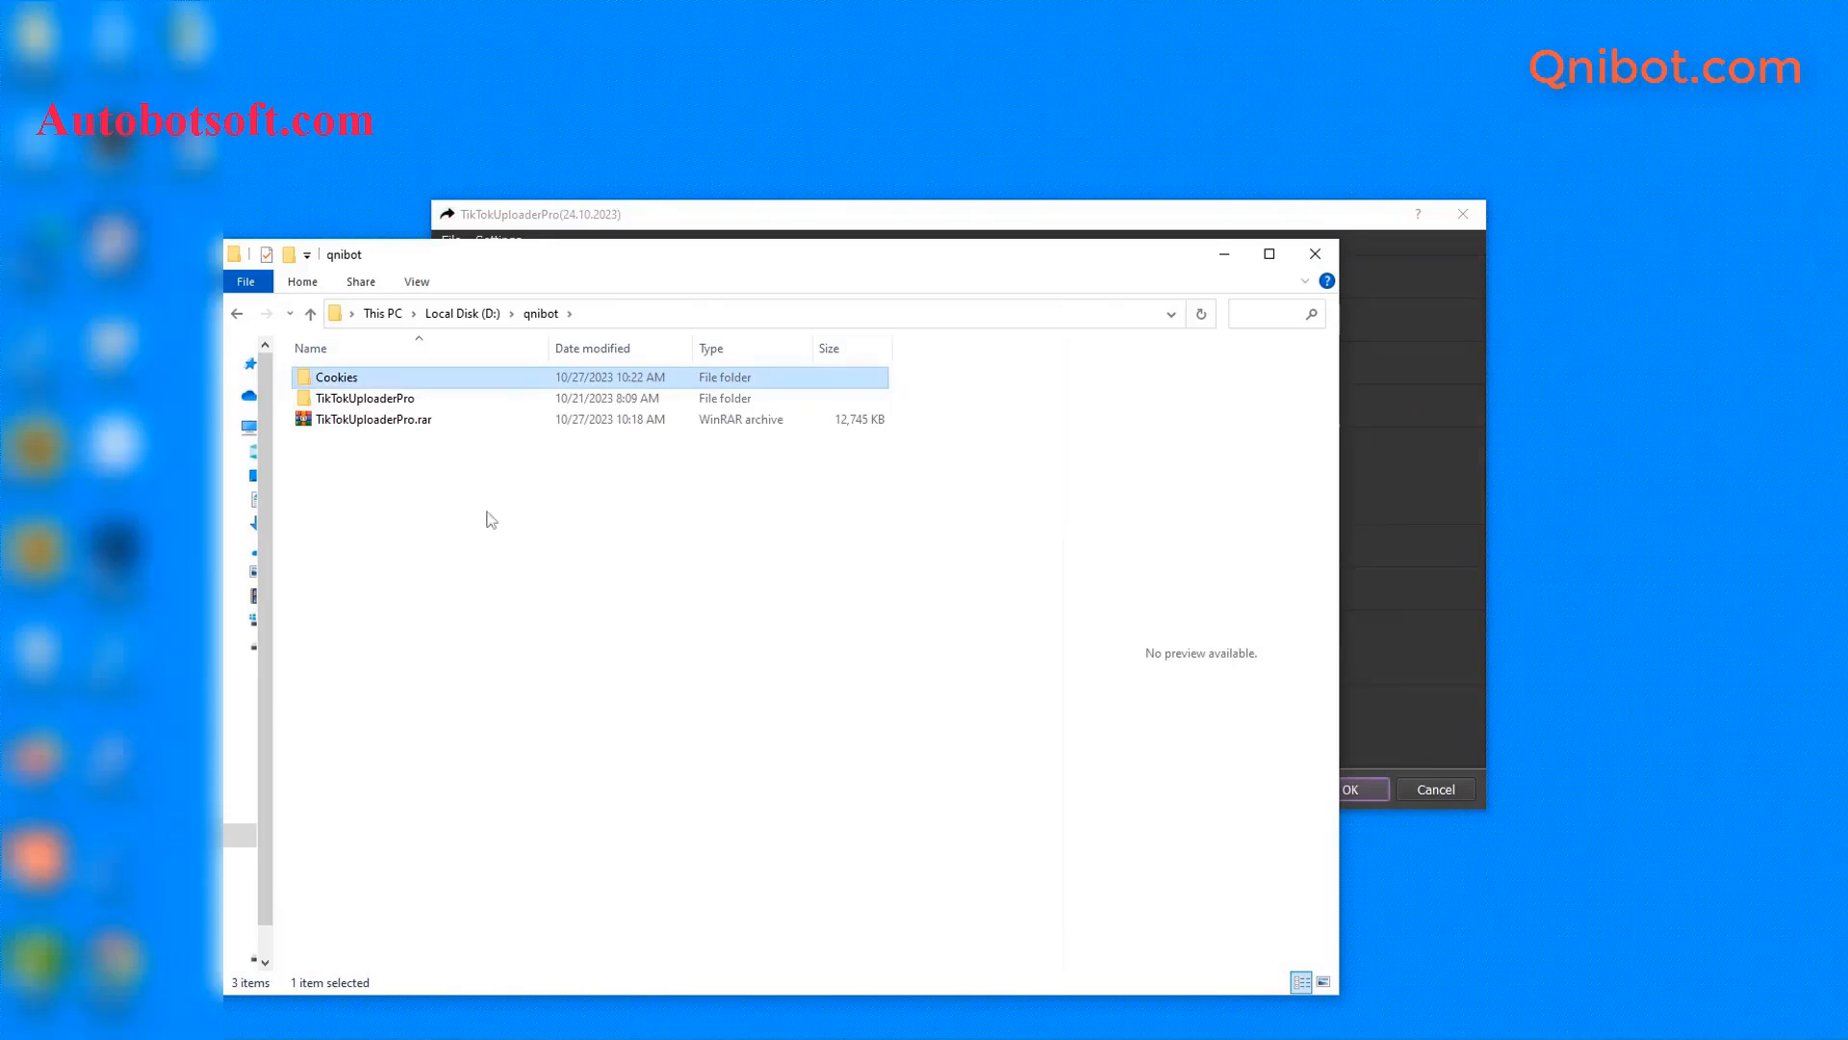
- Set Folder Cookies to the Cookies folder path D:\qnibot\Cookies and minimize Explorer
double_click(439, 379)
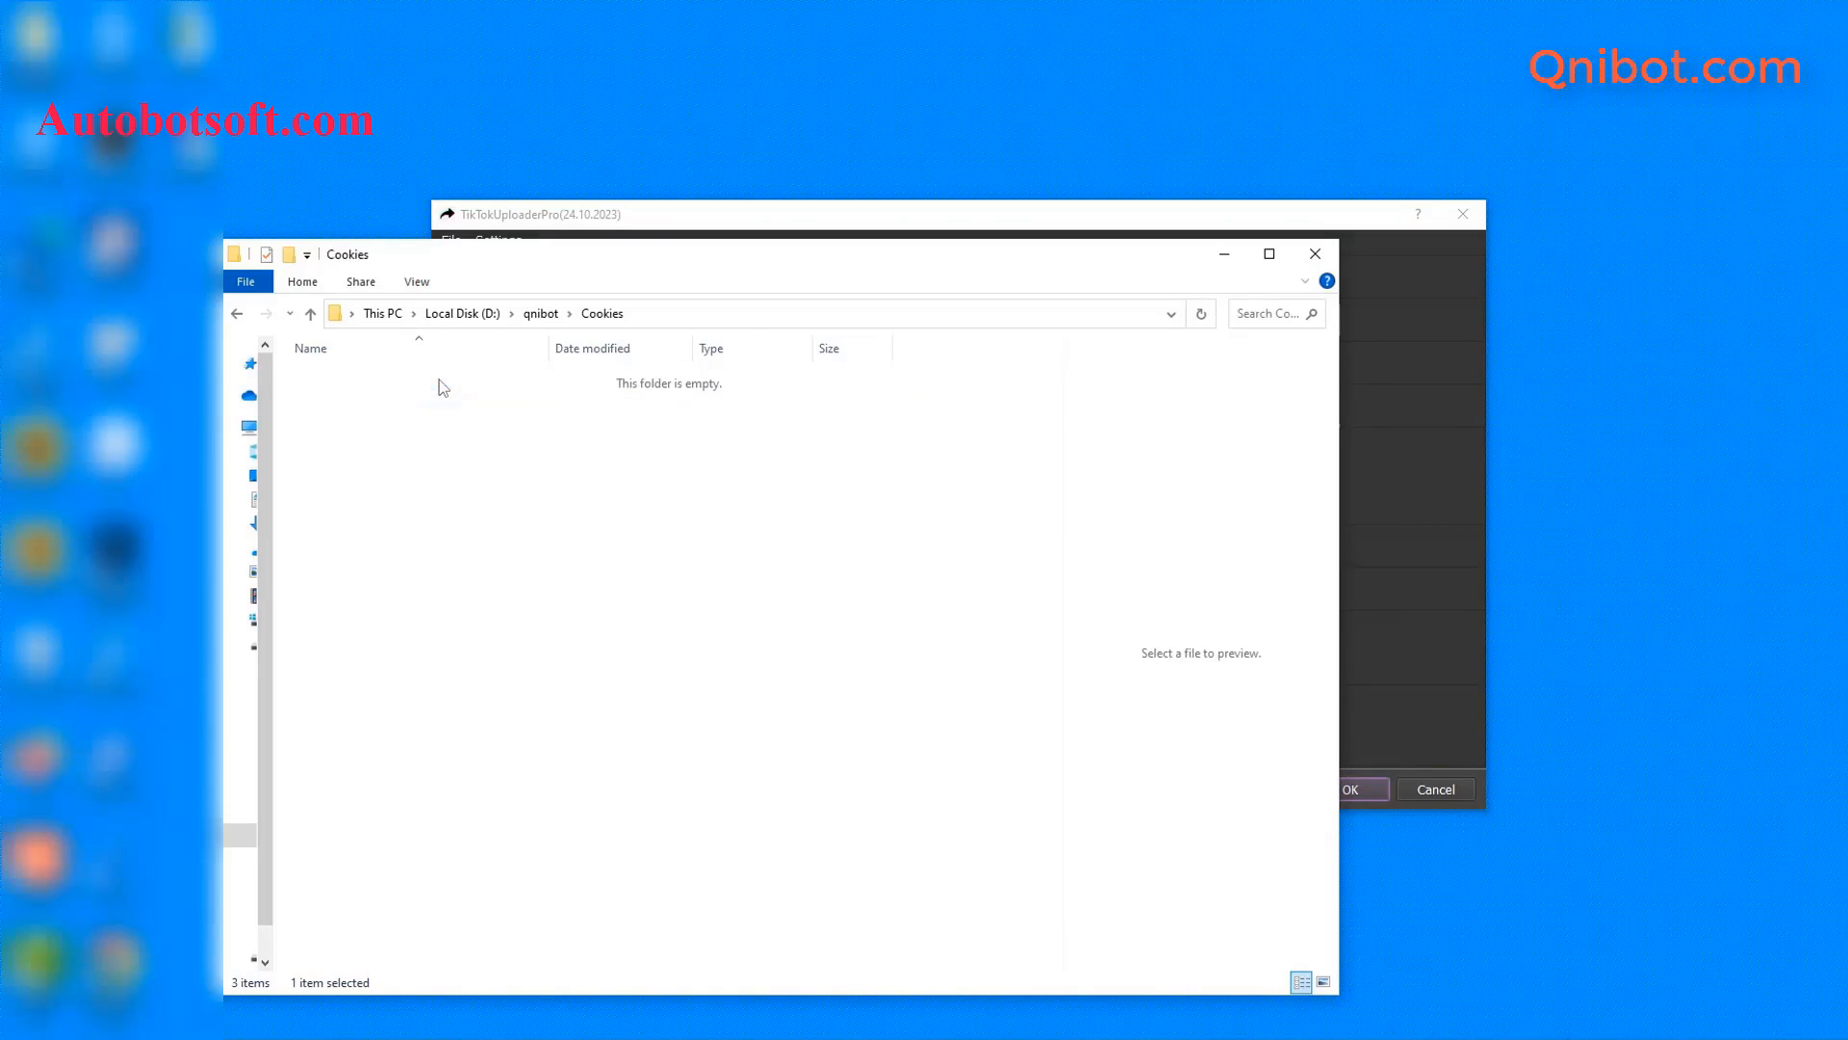
left_click(711, 321)
left_click(1347, 376)
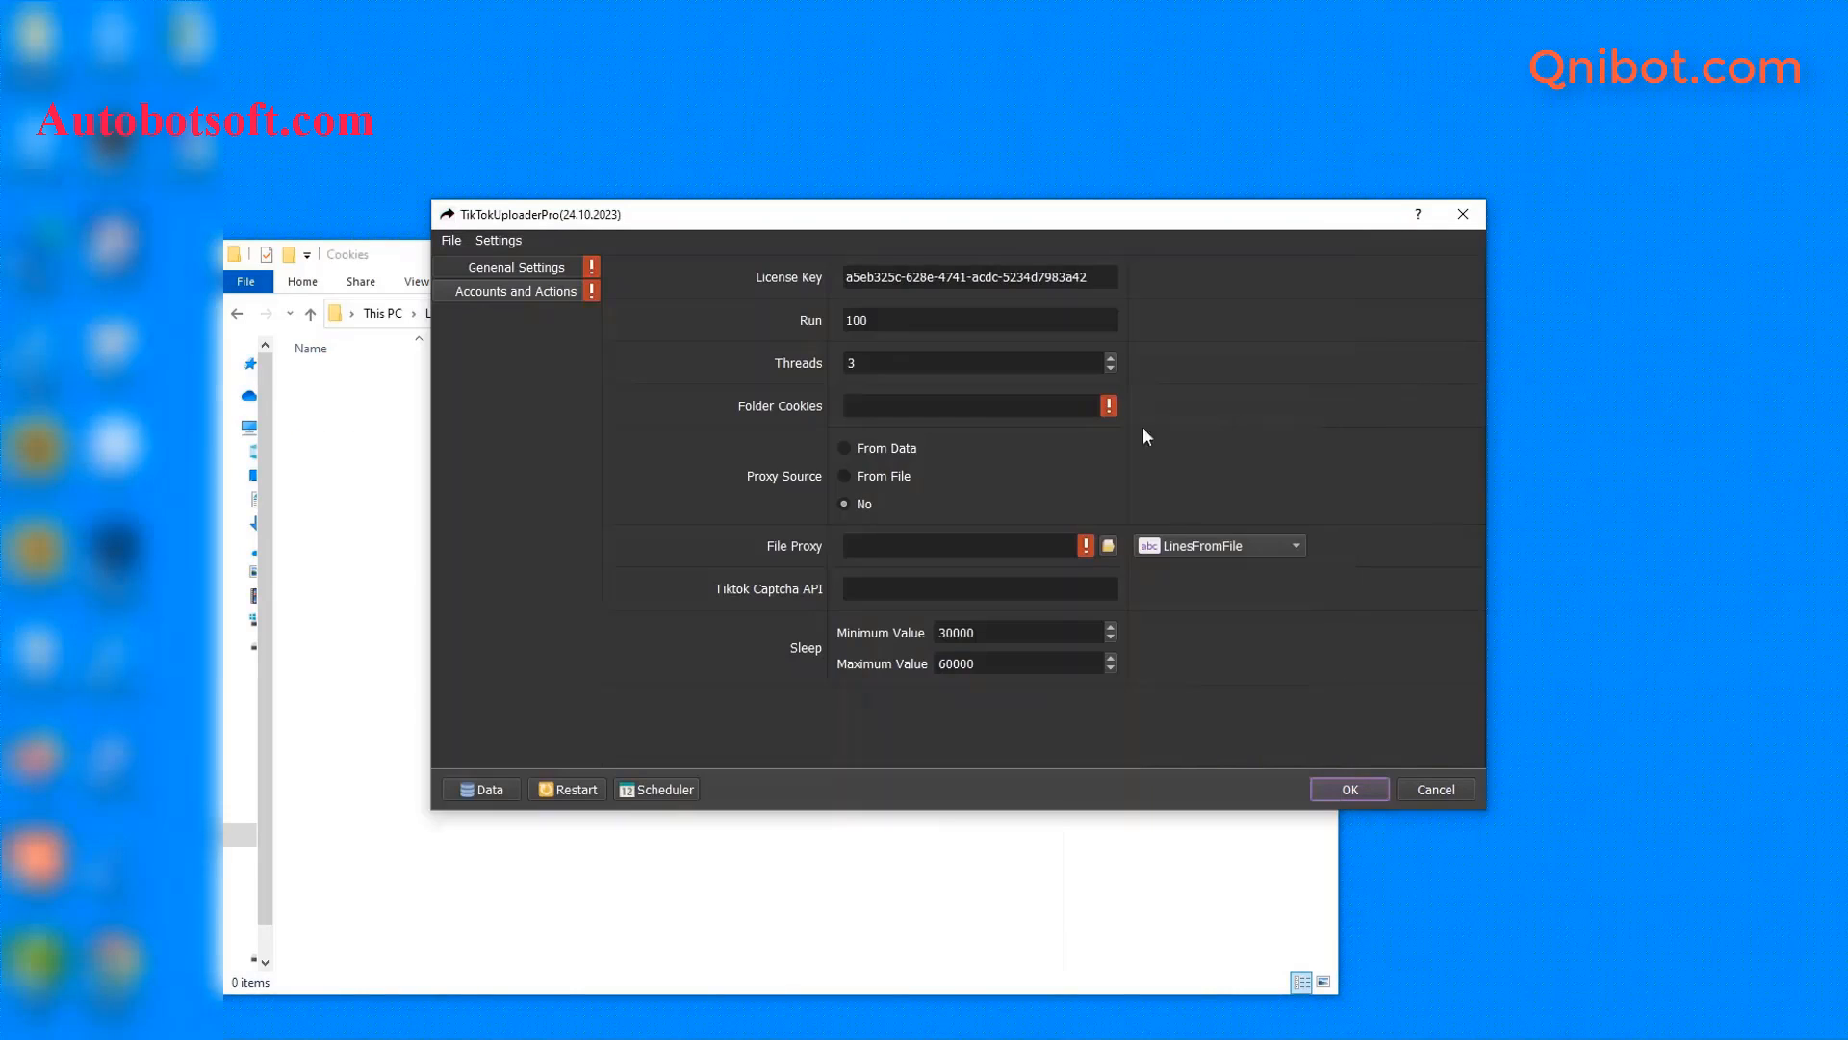
left_click(910, 406)
key("ctrl+v")
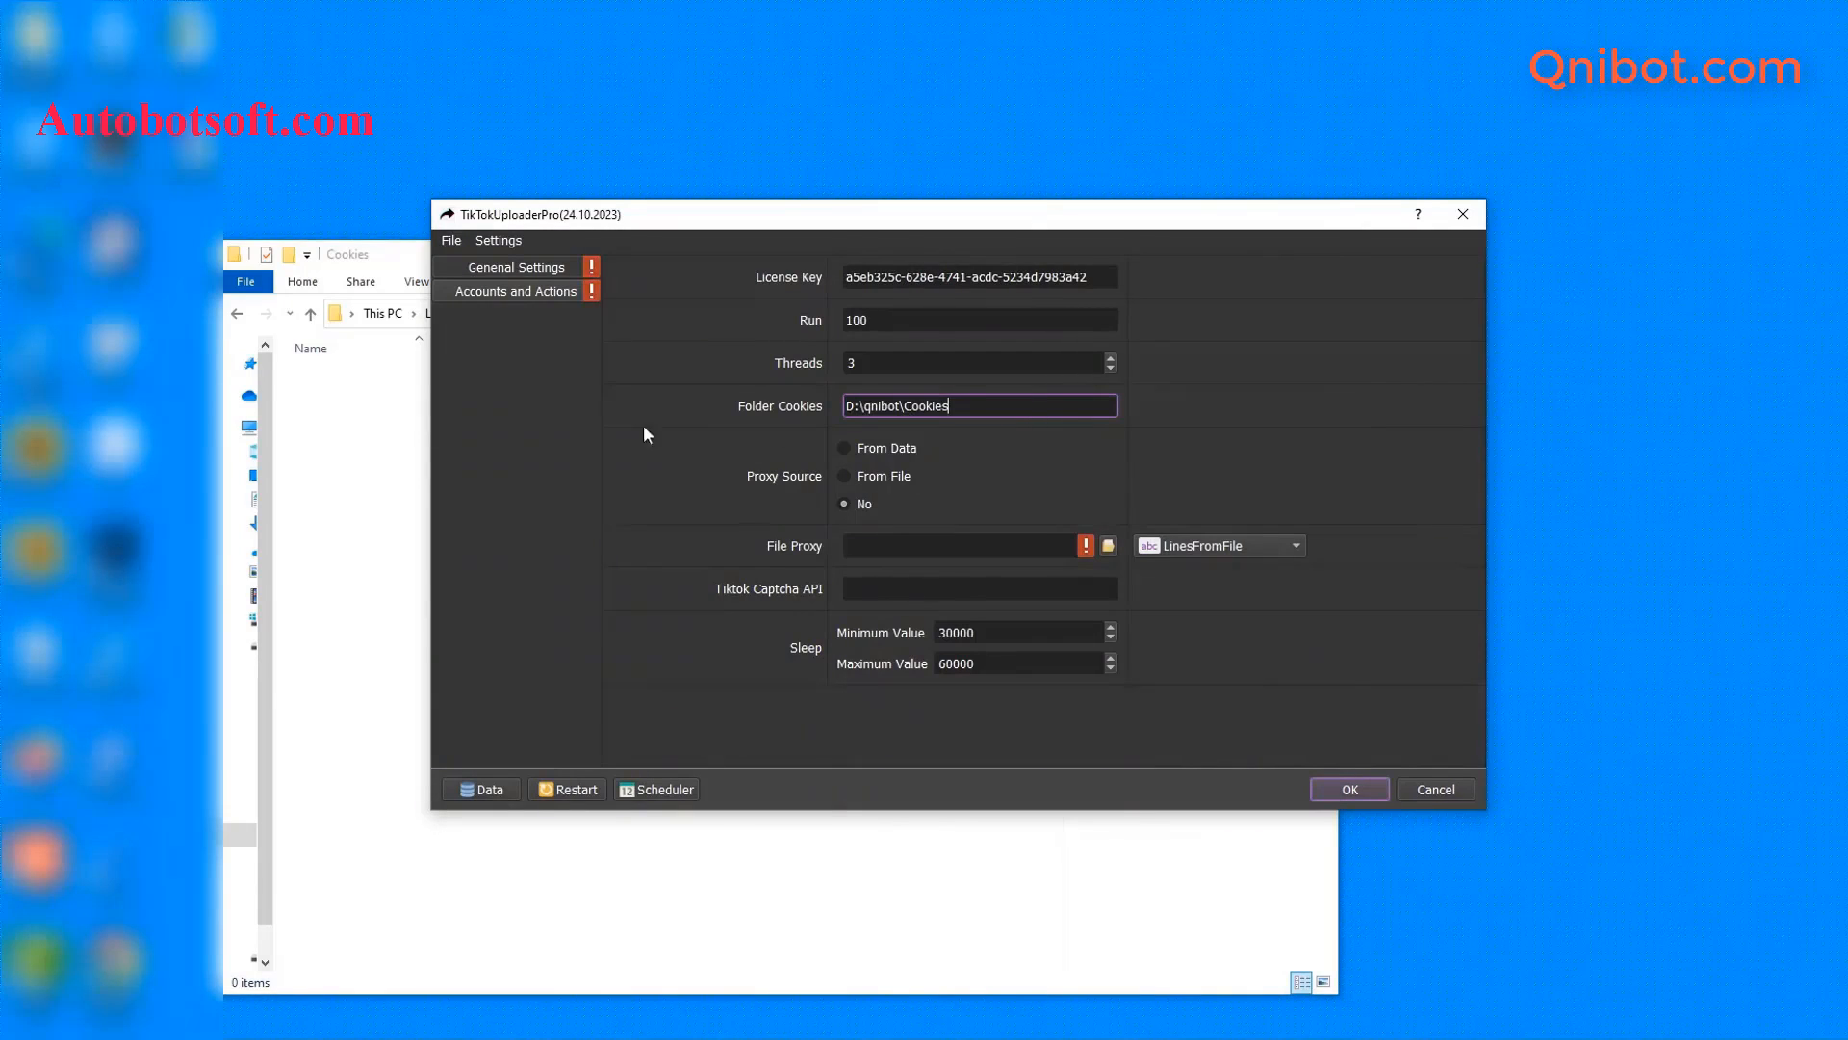
left_click(349, 427)
left_click(1224, 255)
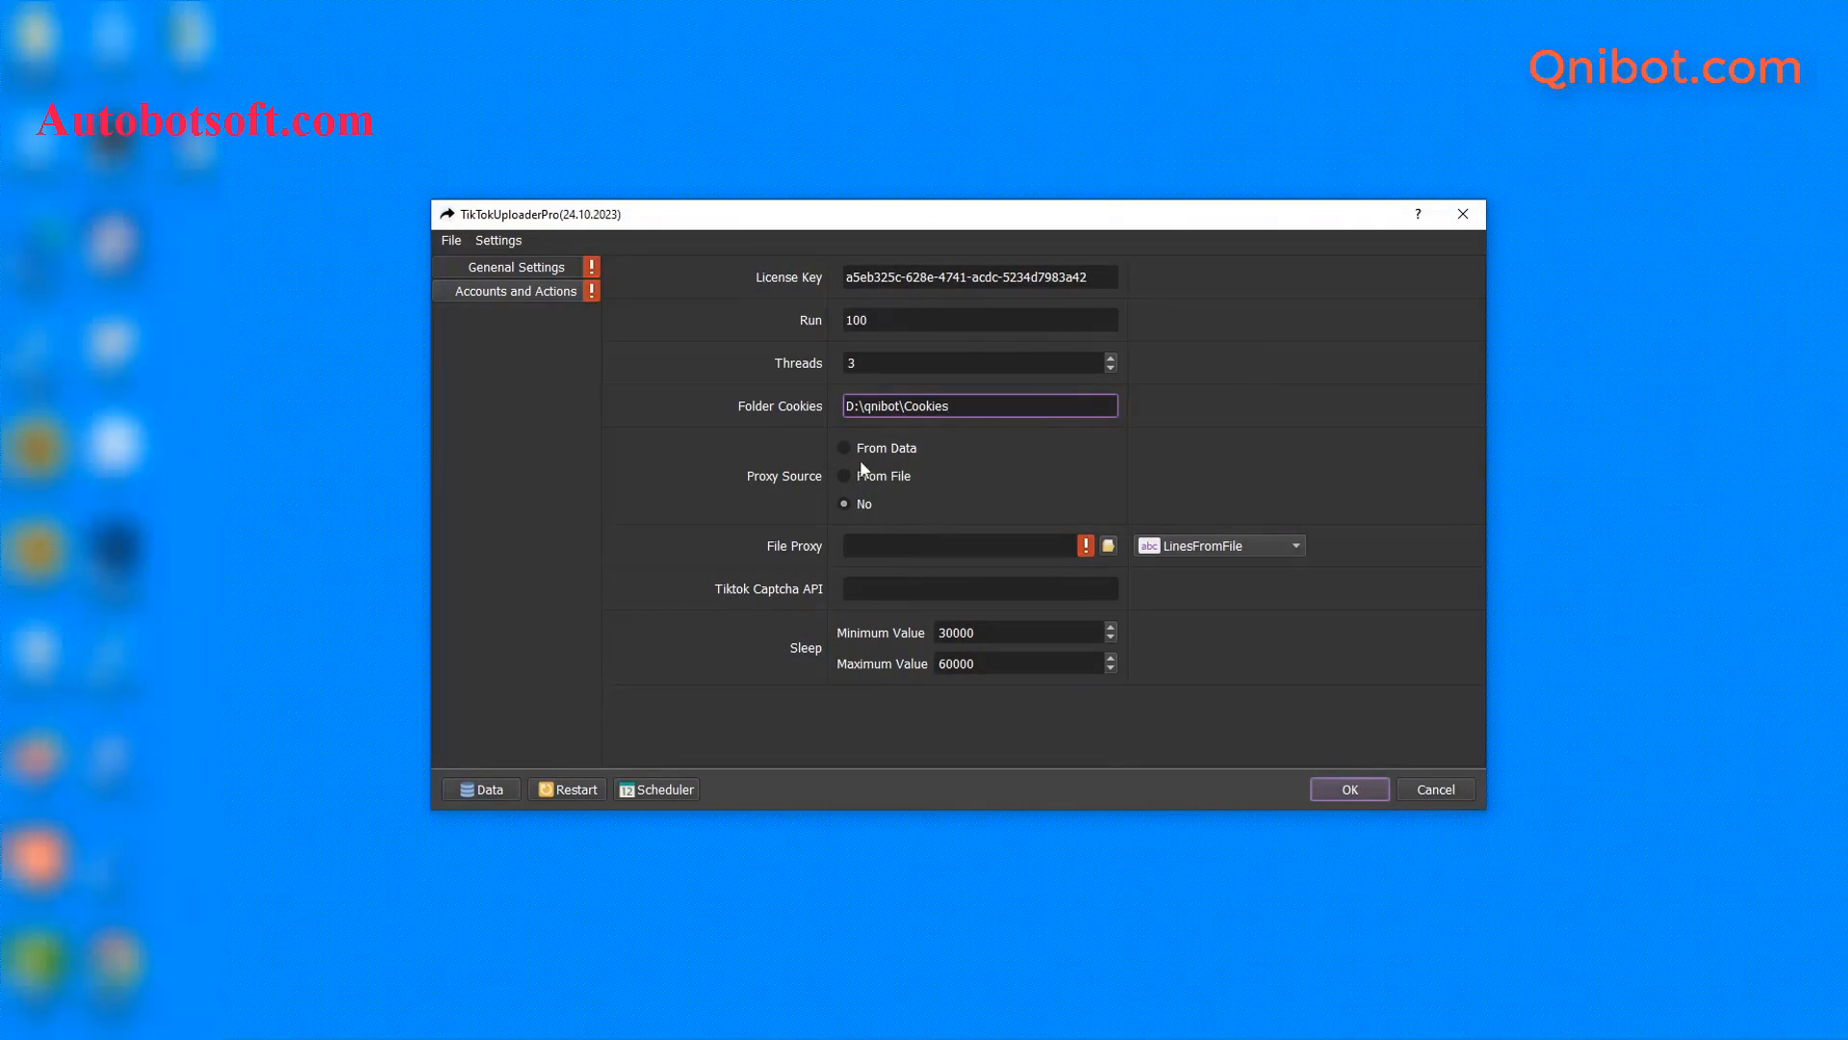
- Set Proxy Source to From File, keeping the File Proxy mode at LinesFromFile
left_click(835, 452)
left_click(1201, 549)
left_click(1202, 549)
- Create a new text document named proxy.txt in the qnibot folder
mouse_move(481, 974)
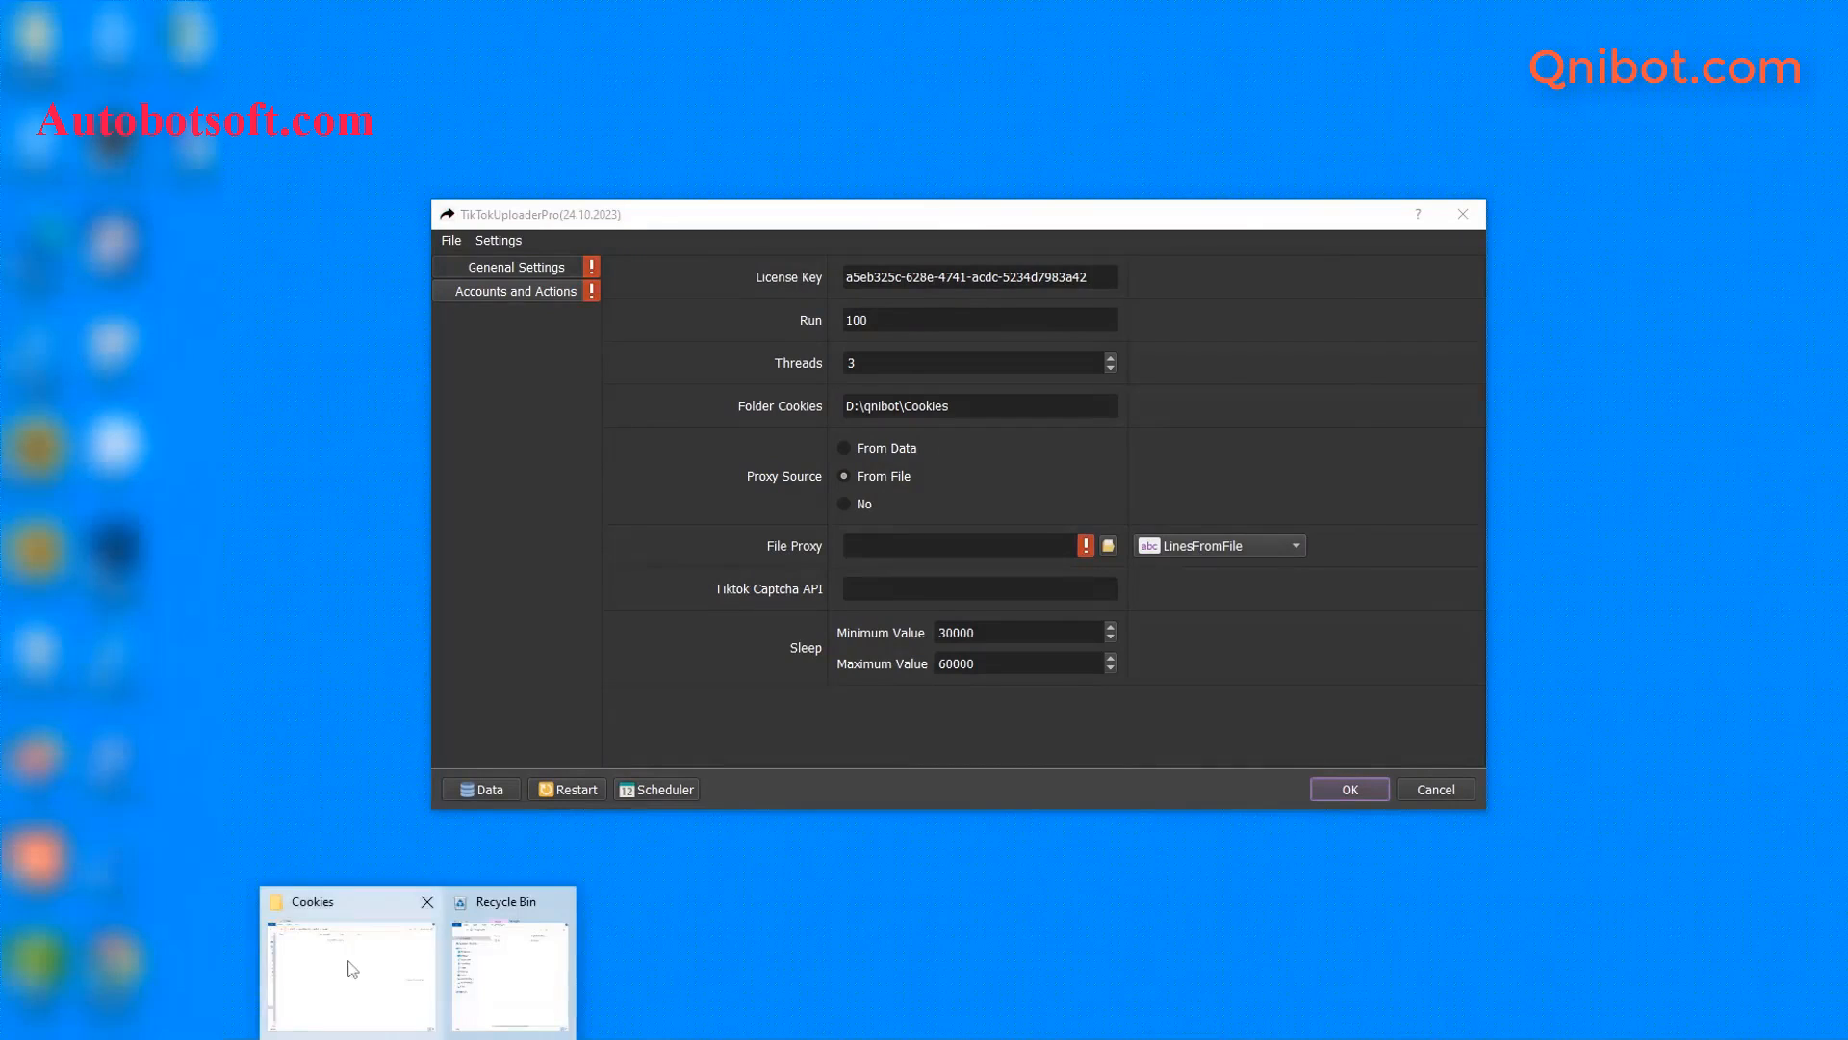
left_click(350, 966)
left_click(314, 315)
right_click(378, 501)
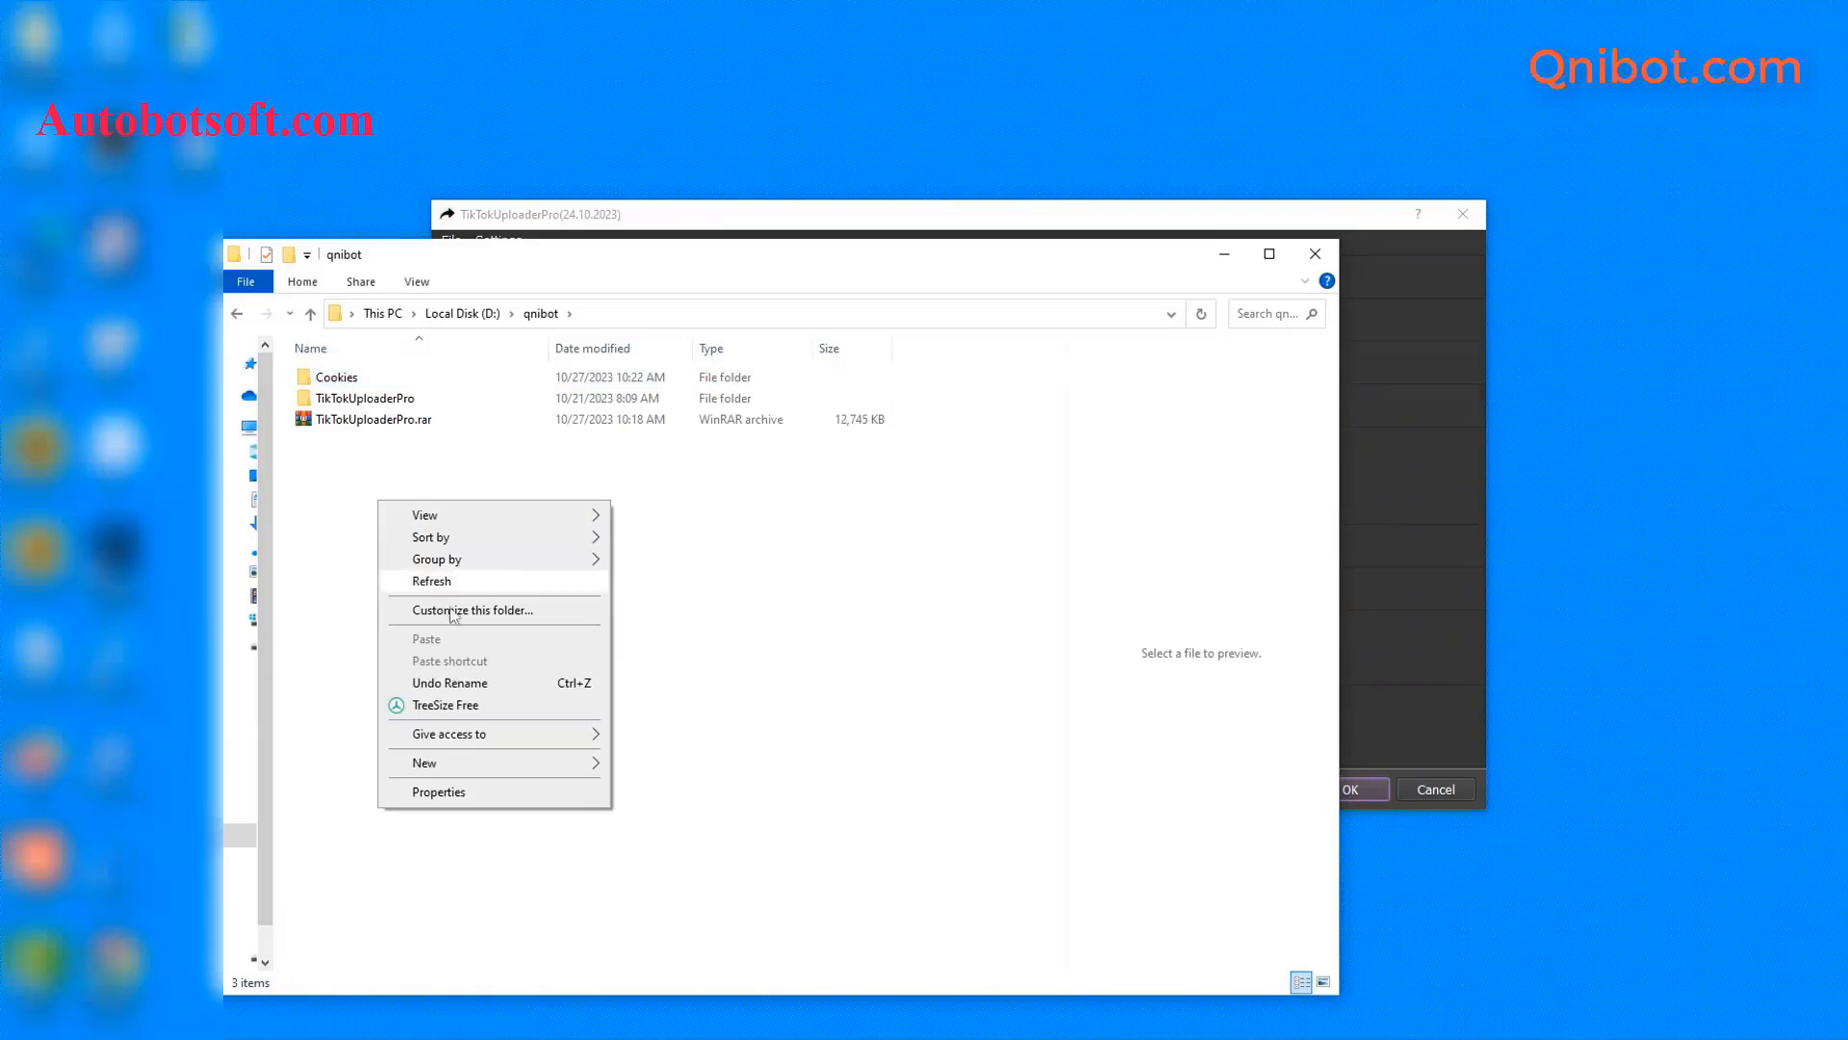
mouse_move(552, 764)
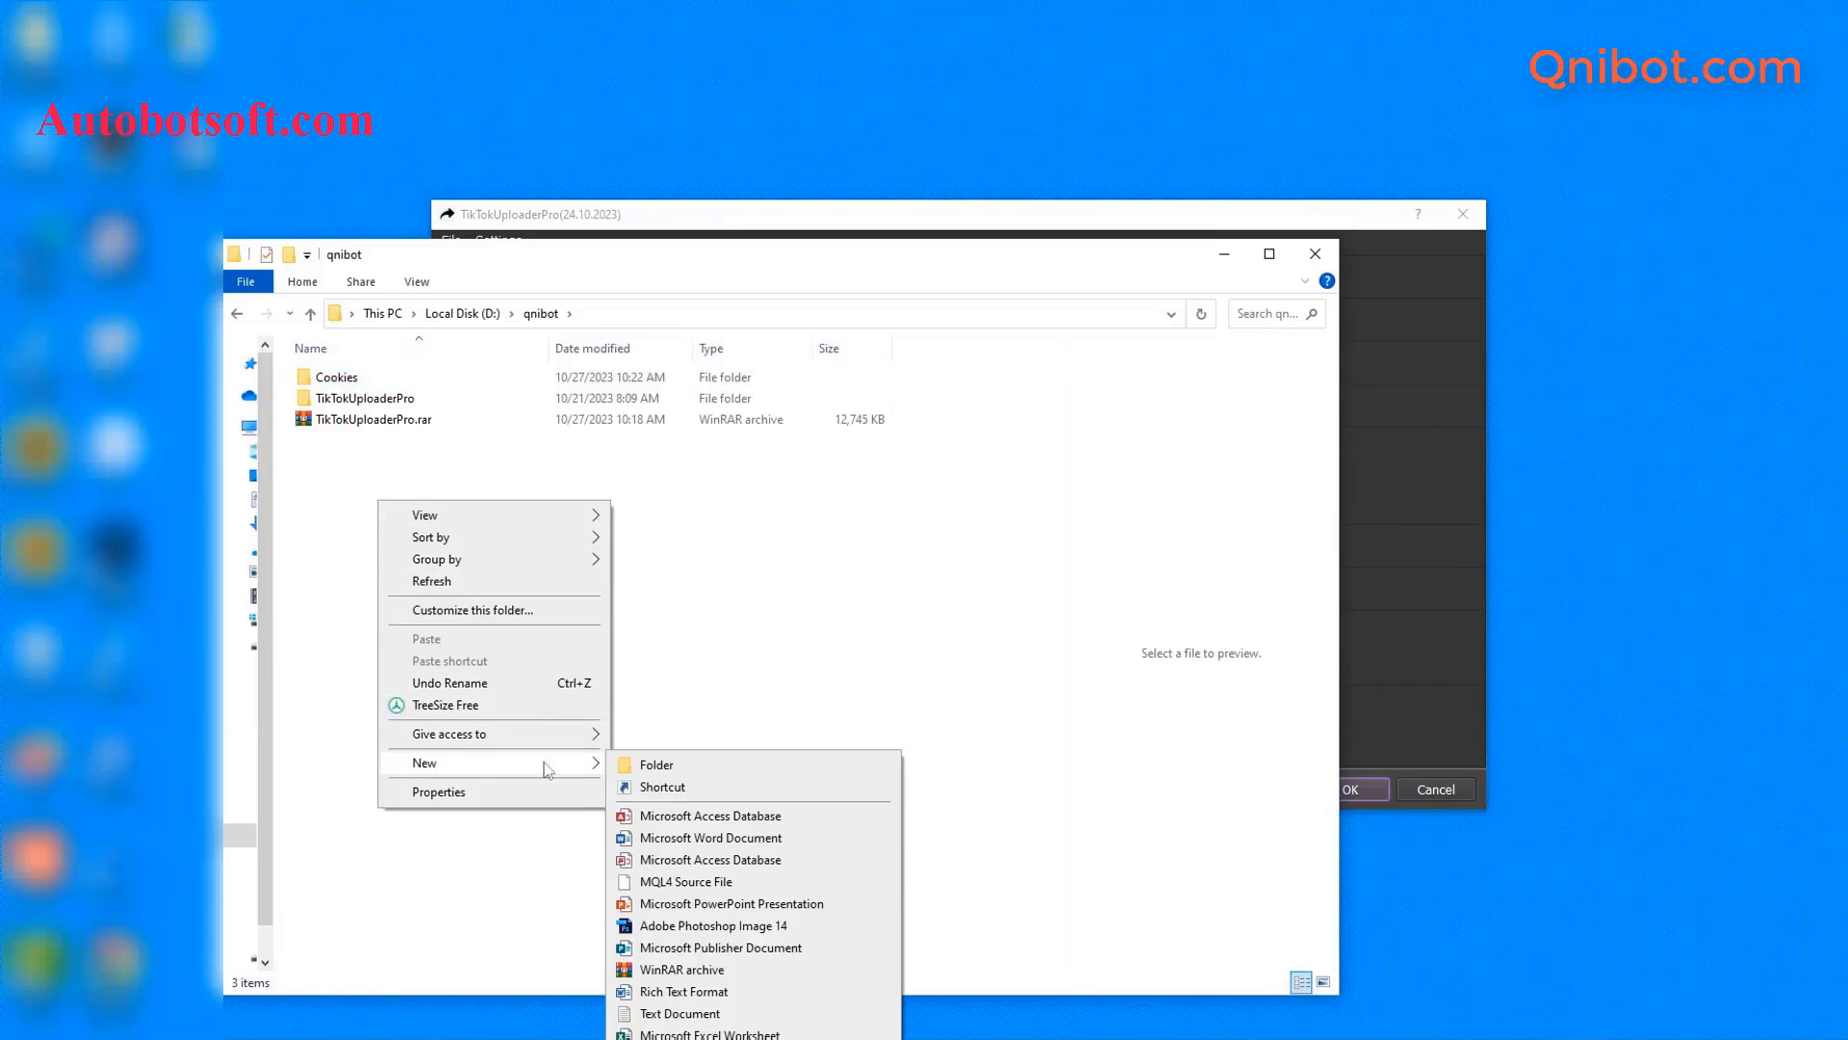
left_click(633, 1006)
type("p")
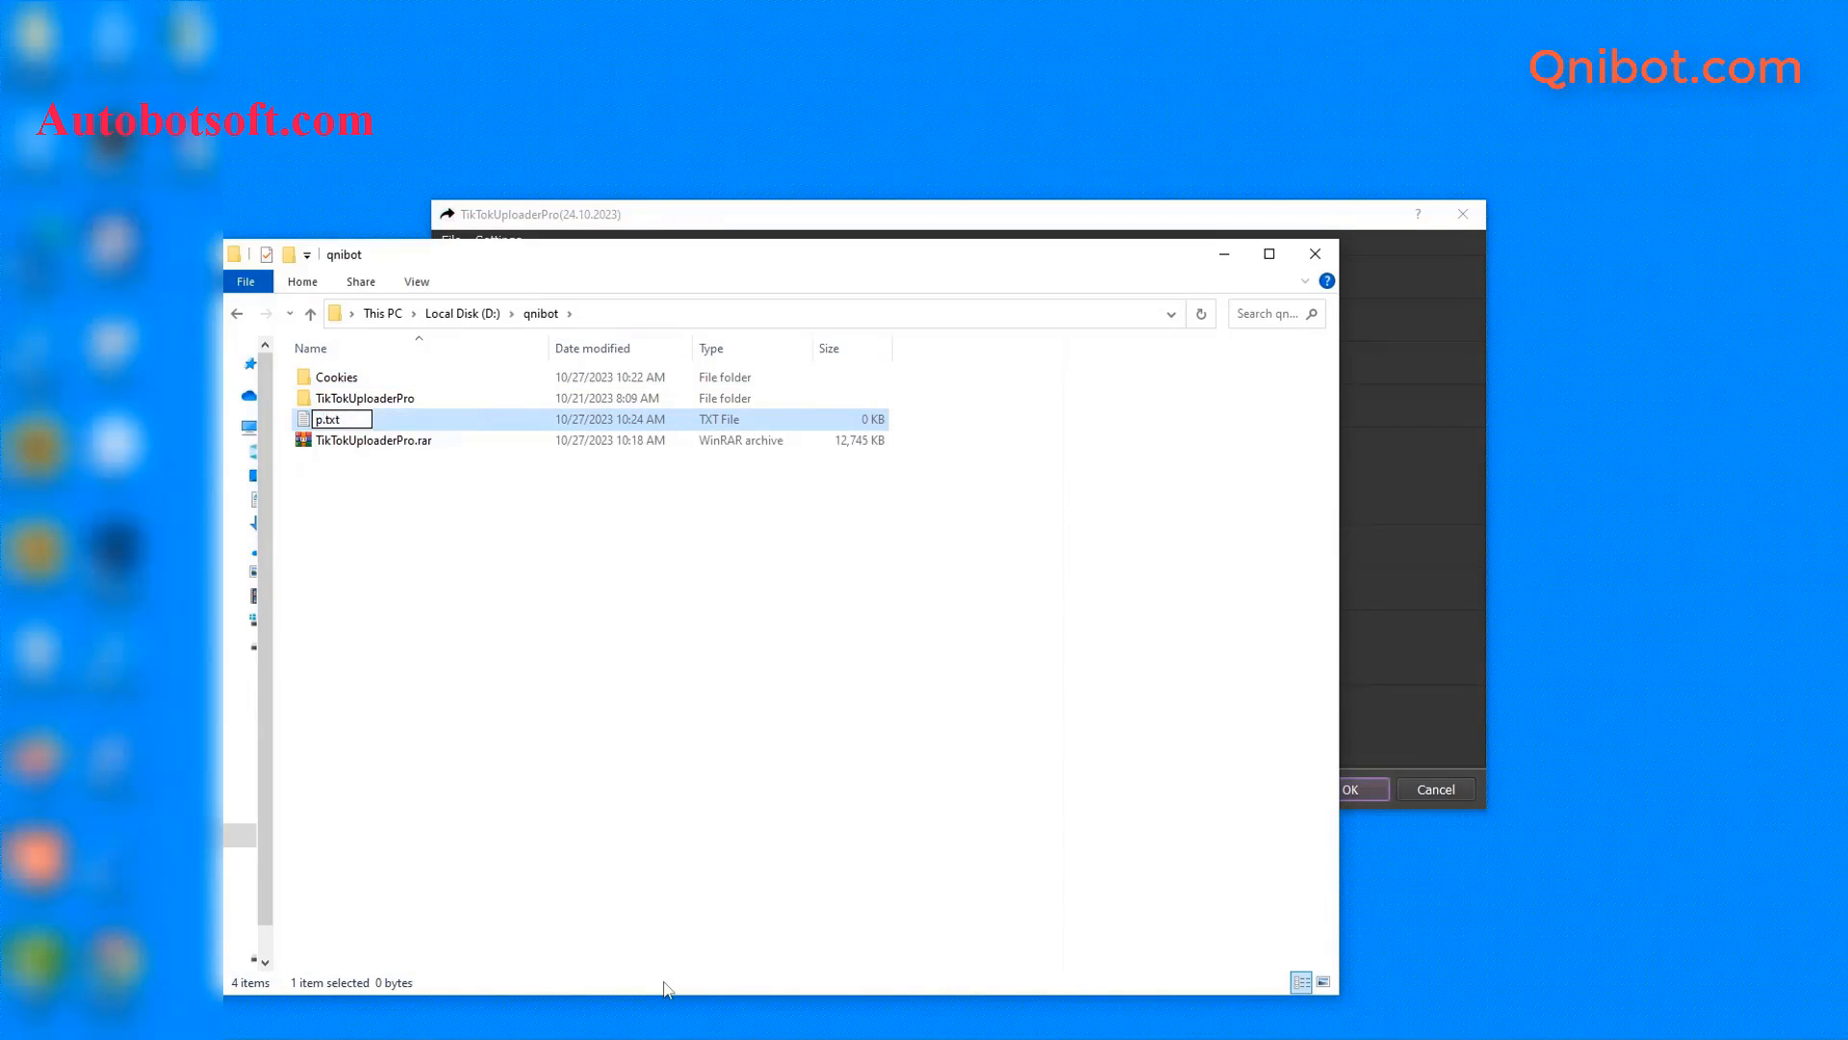
type("roxy")
key("Return")
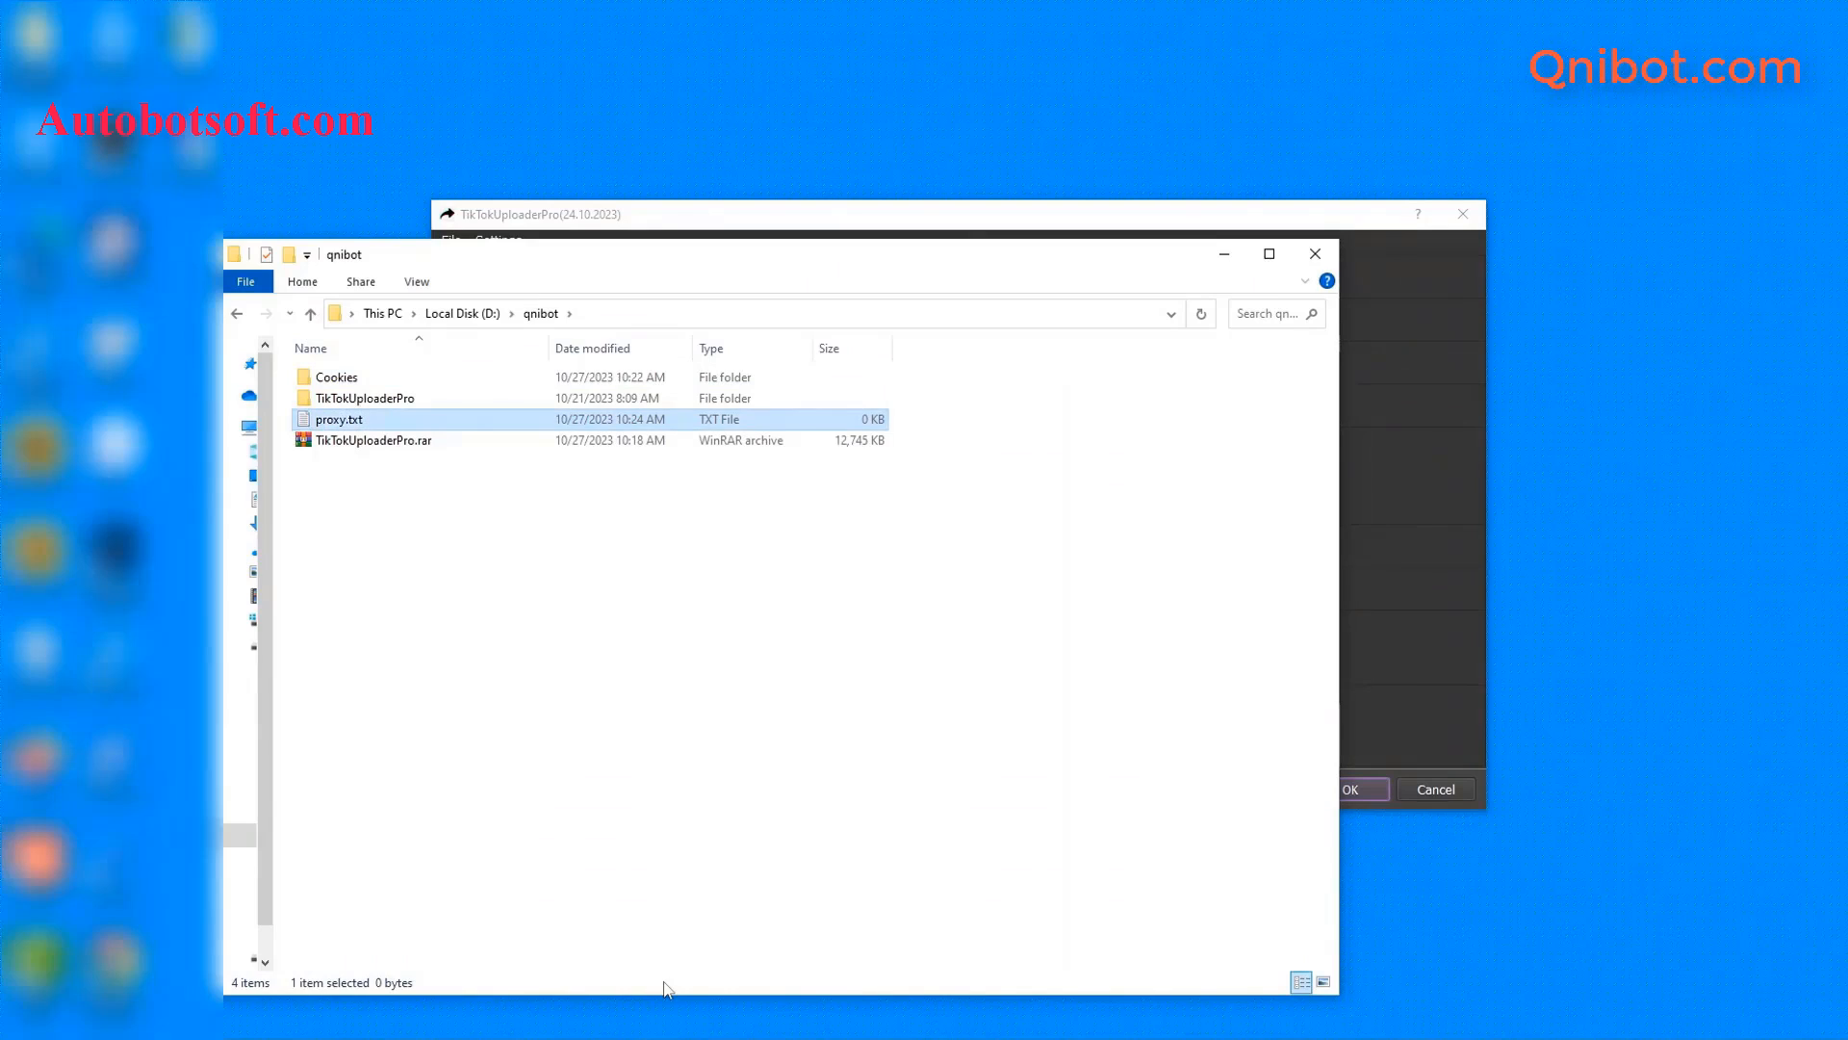
- Open proxy.txt in Notepad and paste in the proxy list
double_click(392, 419)
left_click(839, 364)
left_click(1008, 553)
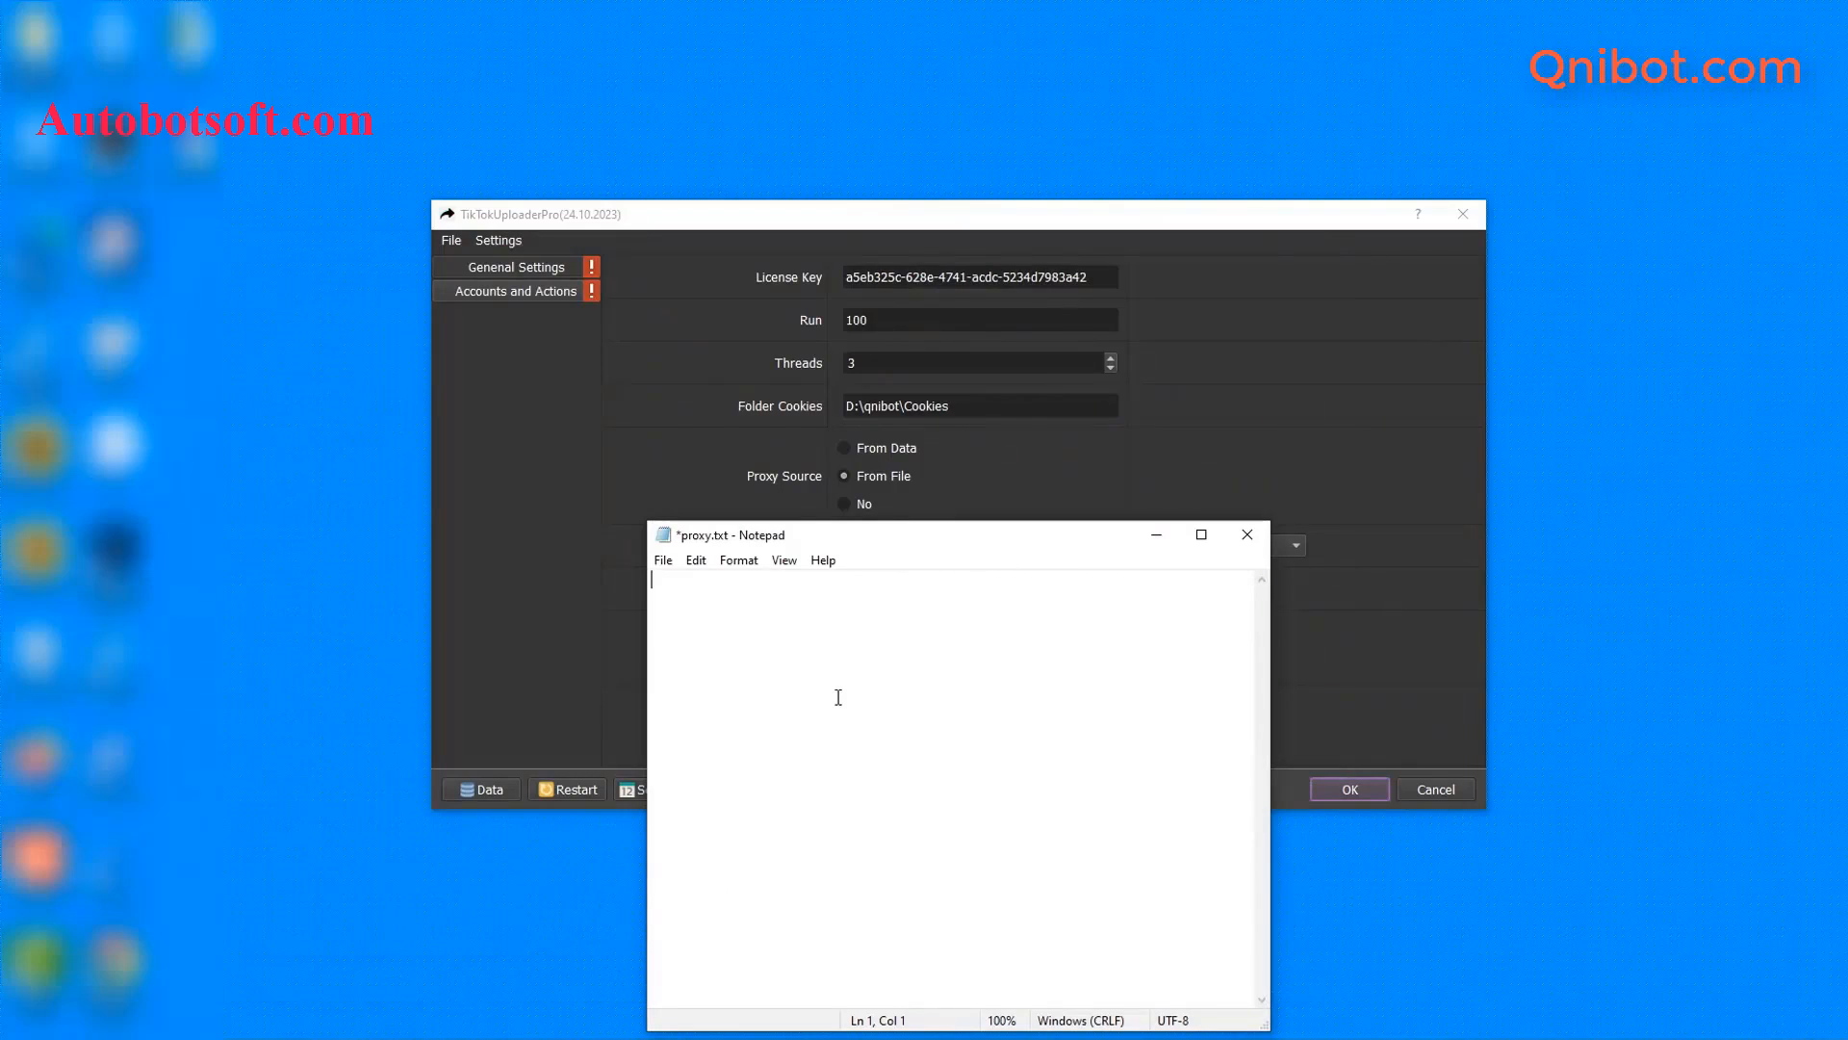
key("ctrl+v")
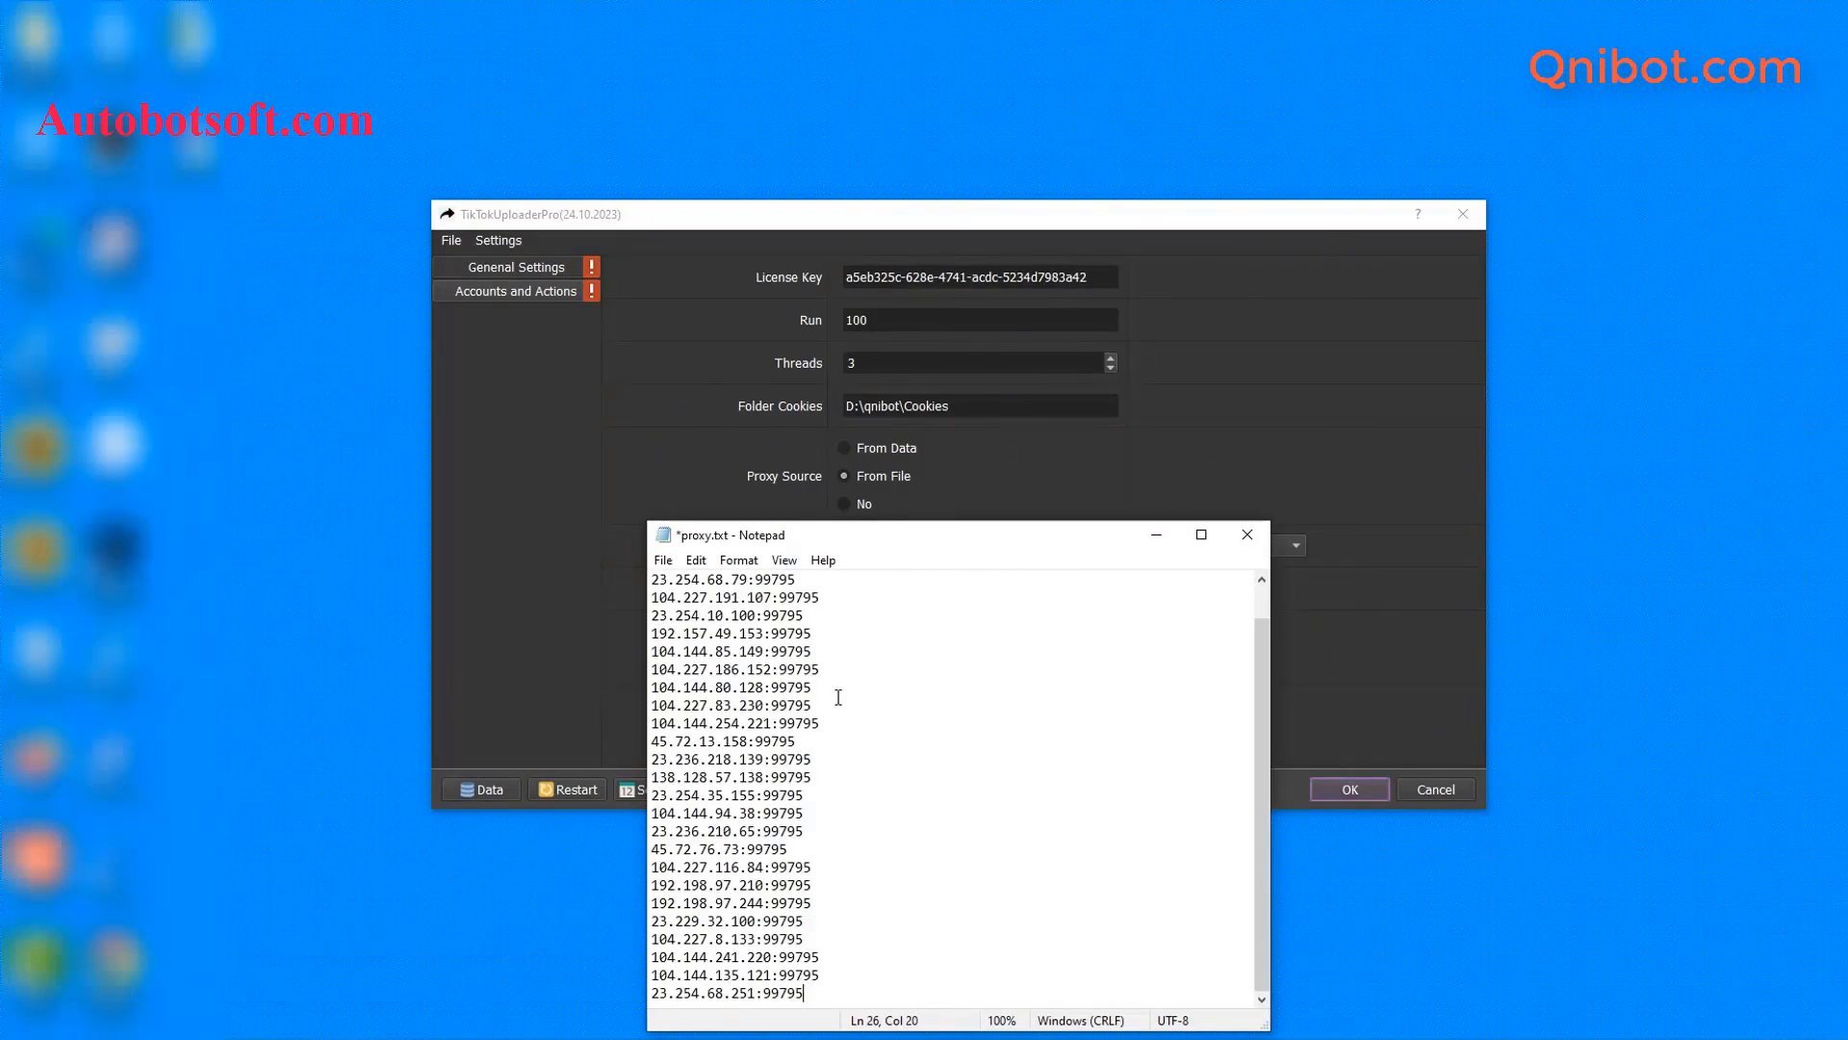
- Append :user:pass to the first proxy line and save proxy.txt
left_click(836, 664)
mouse_move(748, 578)
left_mouse_down()
mouse_move(701, 580)
mouse_move(765, 577)
left_mouse_up()
left_click(814, 578)
type(":uss")
key("BackSpace")
type("er:pass")
left_click(664, 560)
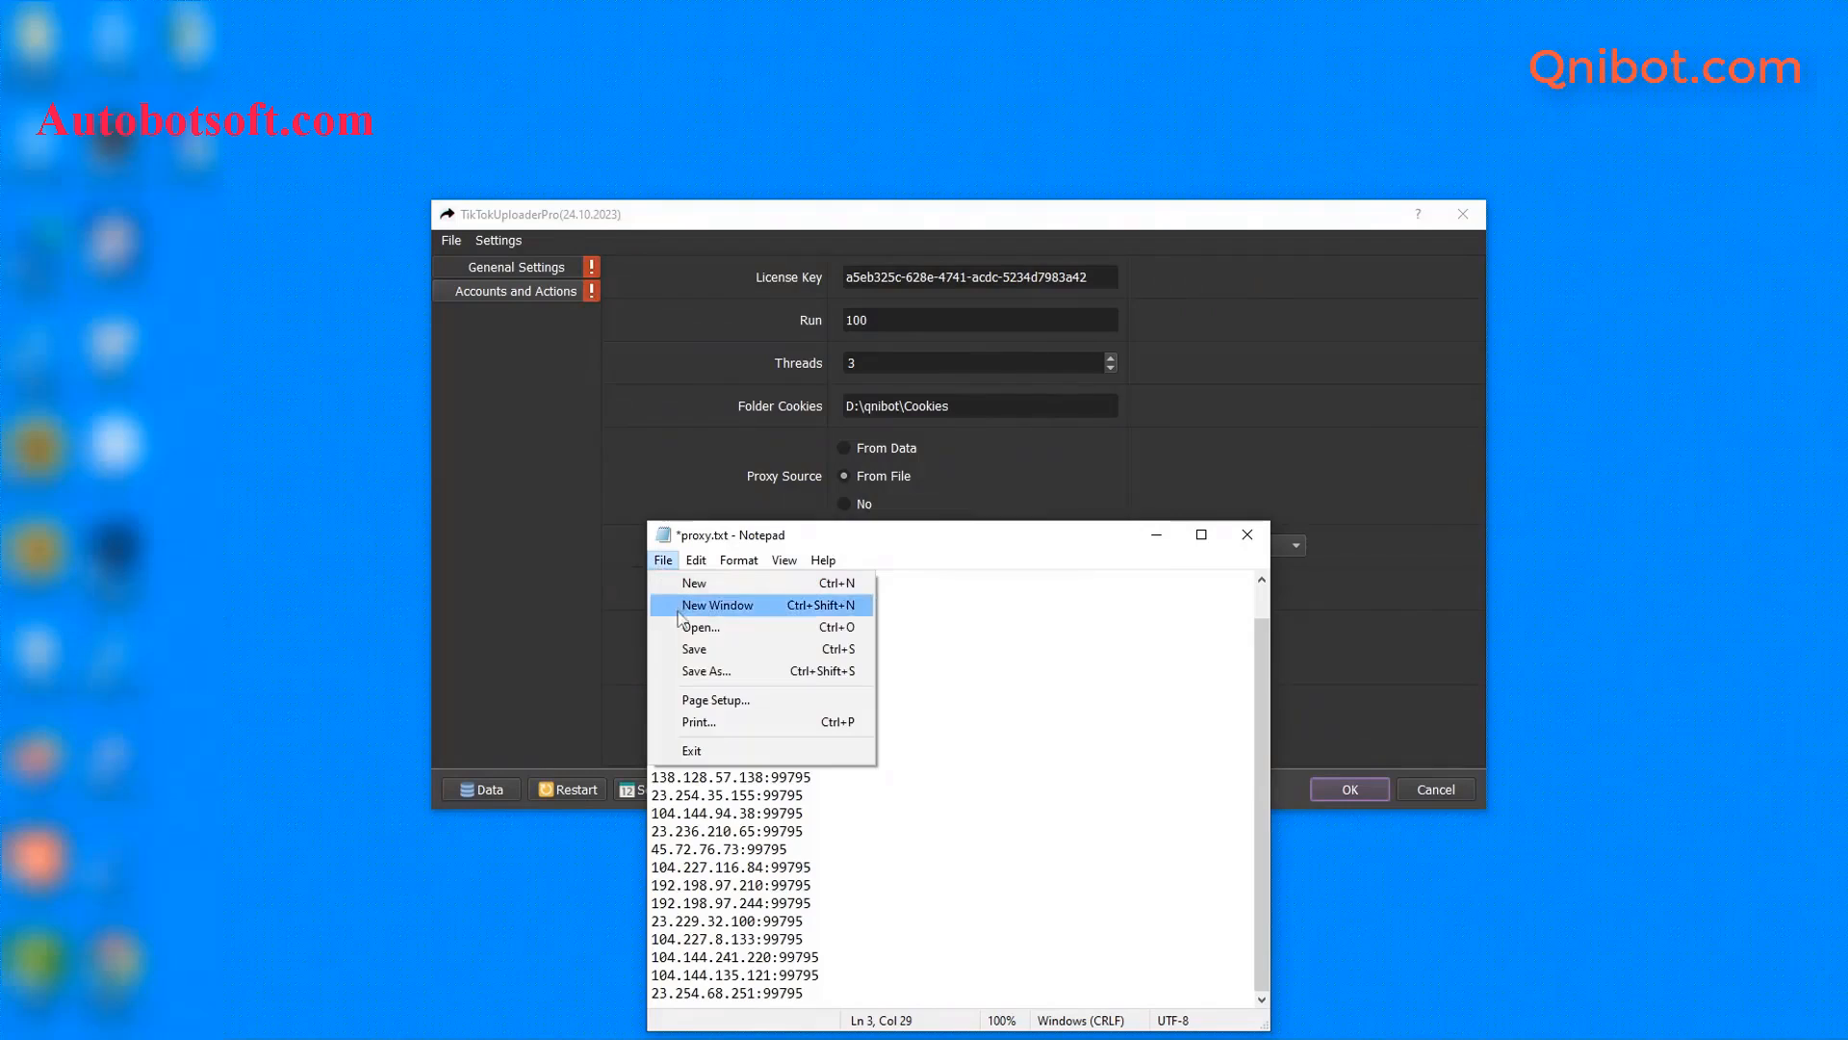
left_click(689, 651)
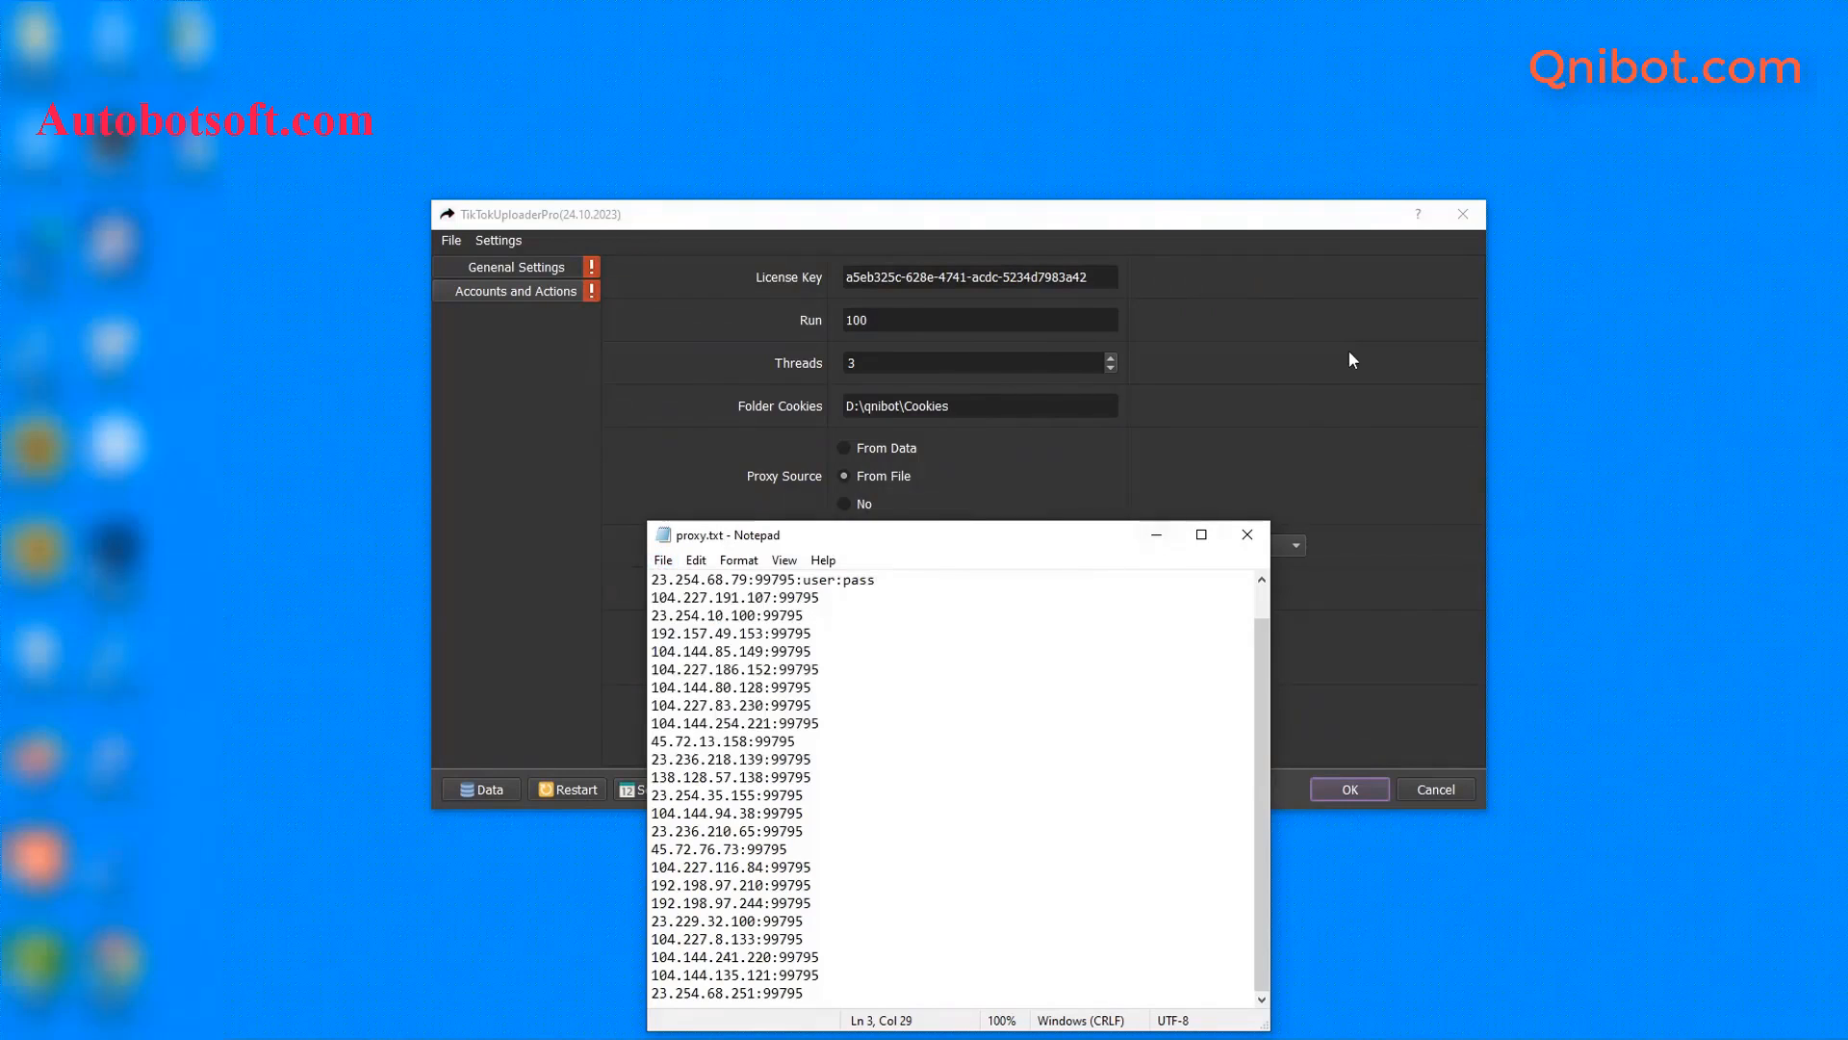
left_click(810, 516)
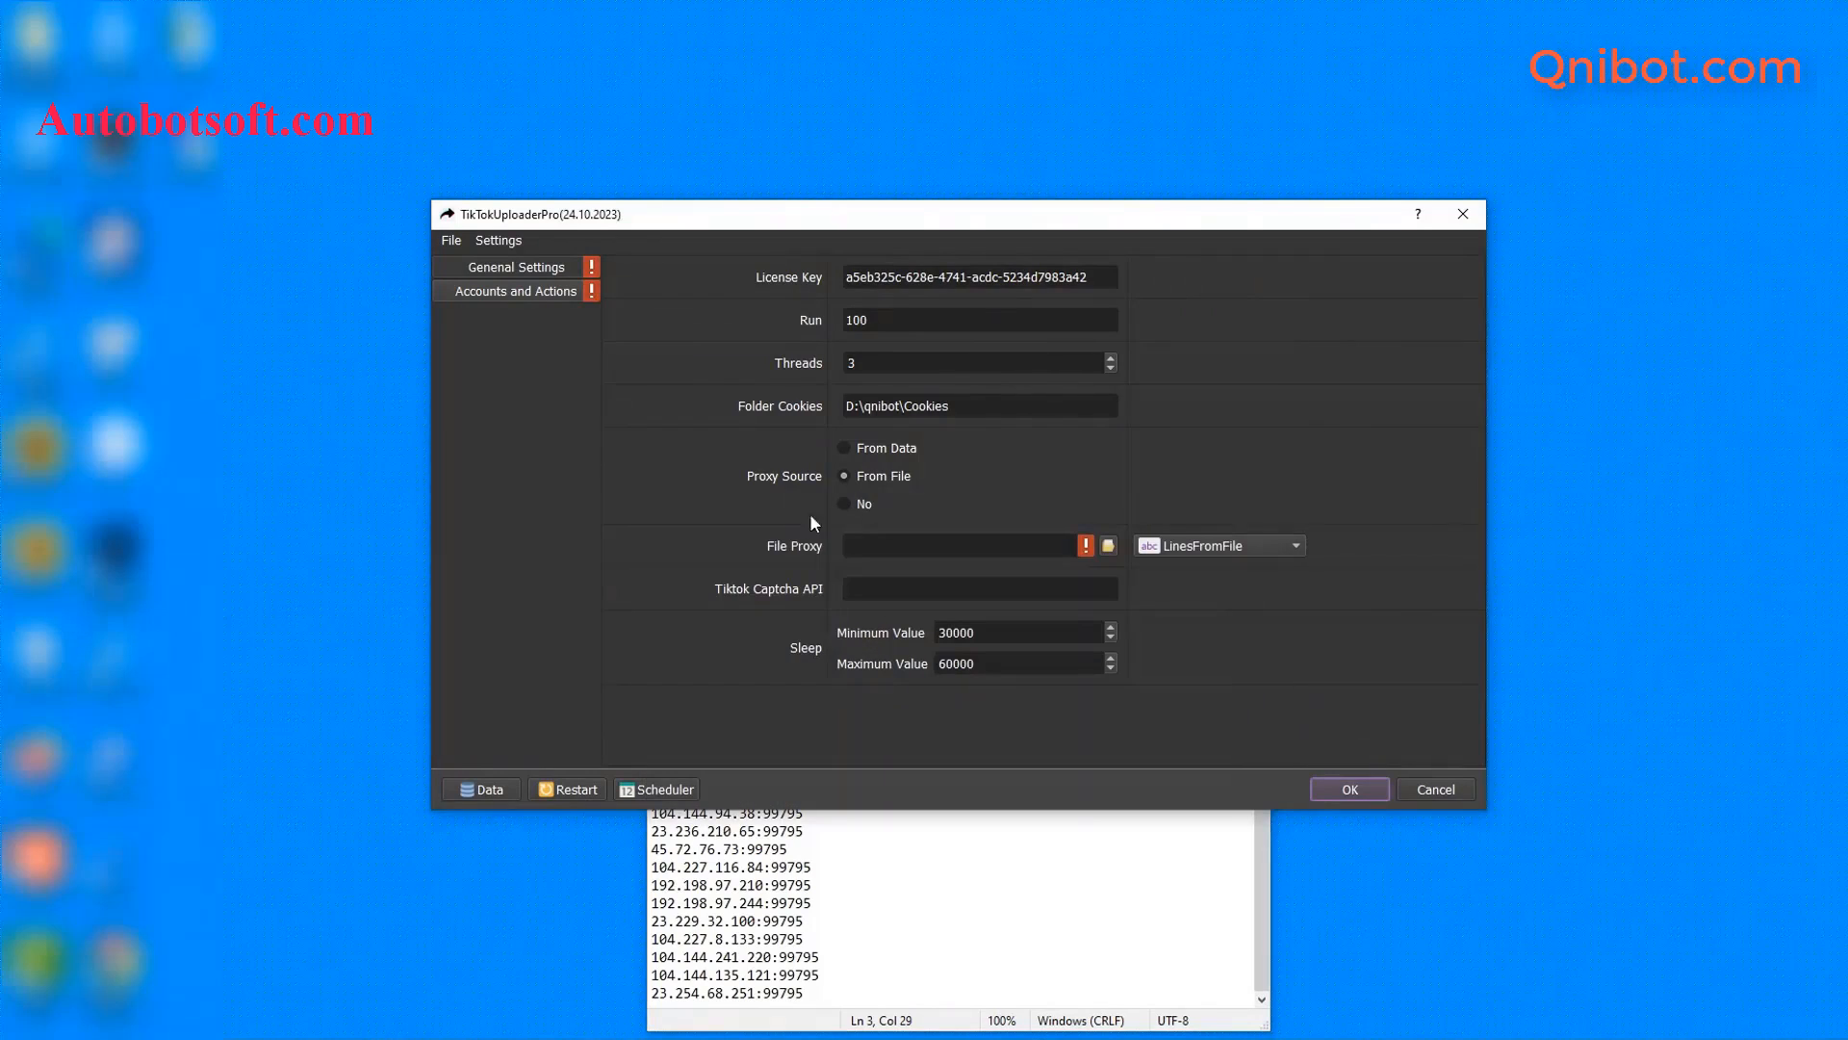
- Choose D:\qnibot\proxy.txt as the File Proxy file
left_click(1109, 545)
left_click(751, 398)
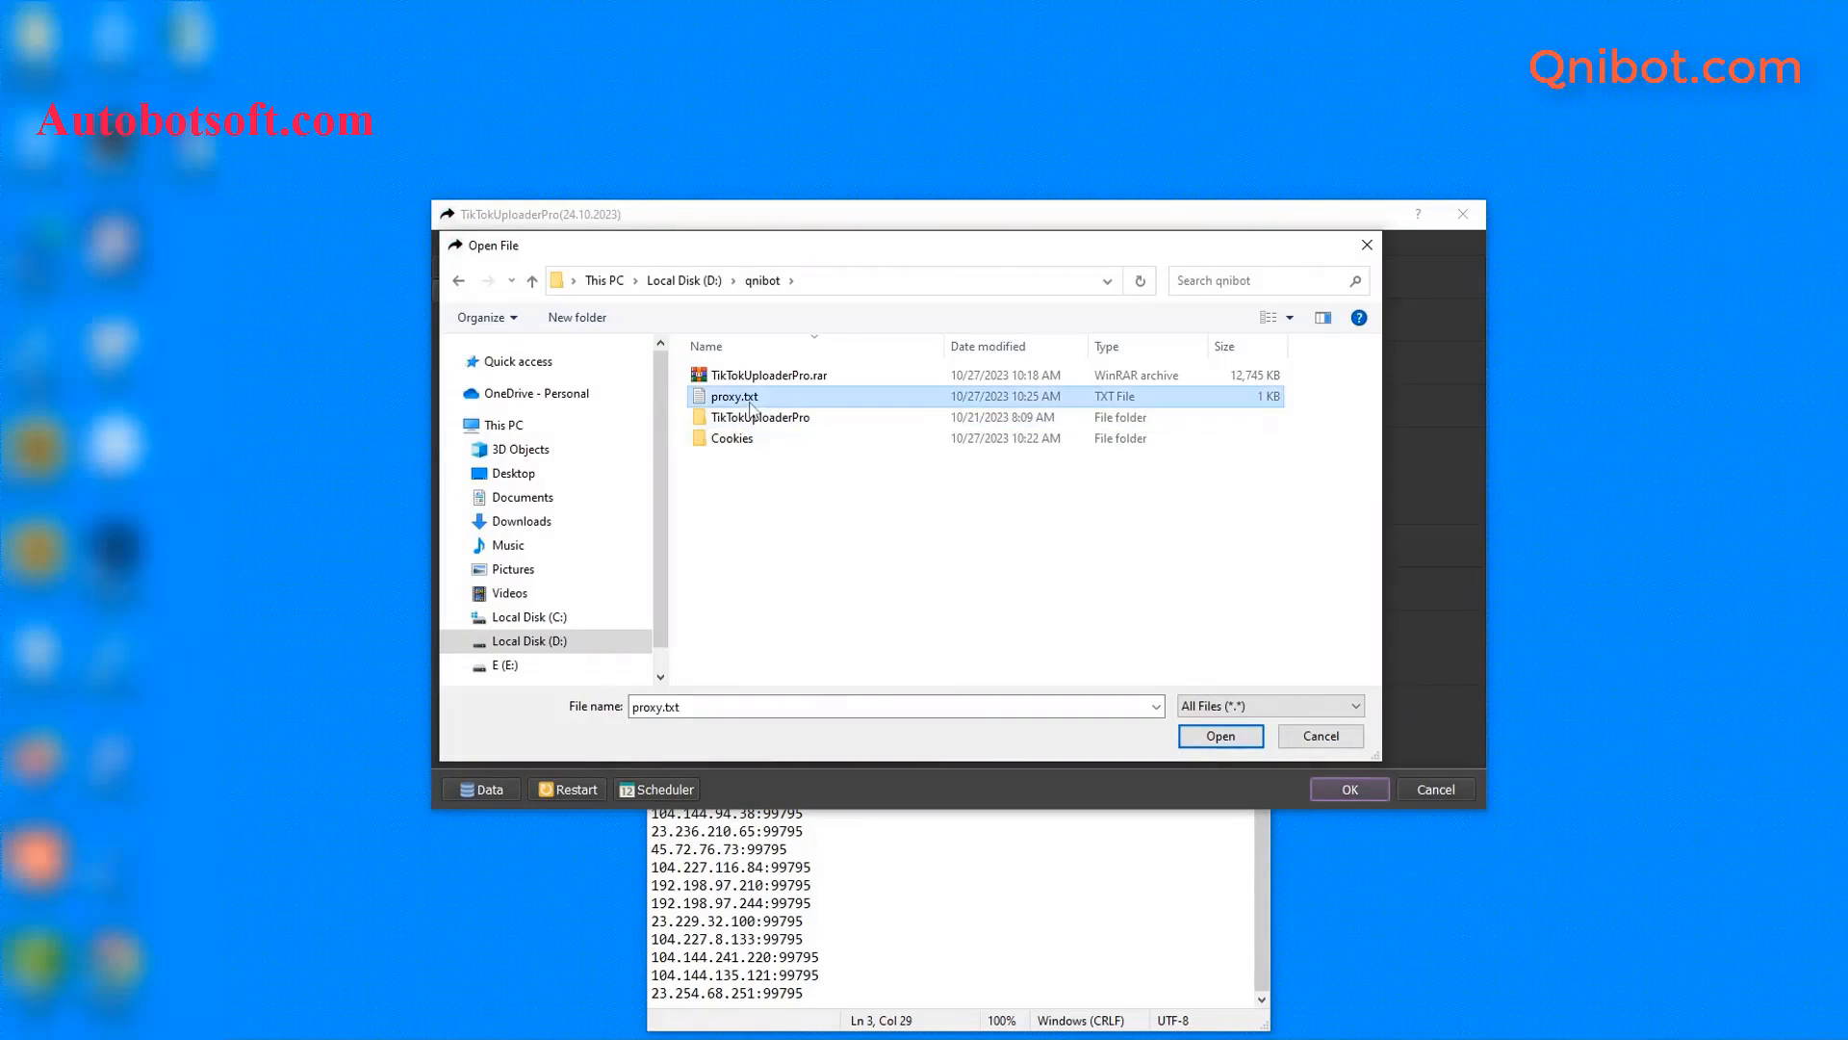
left_click(1207, 739)
left_click(1190, 849)
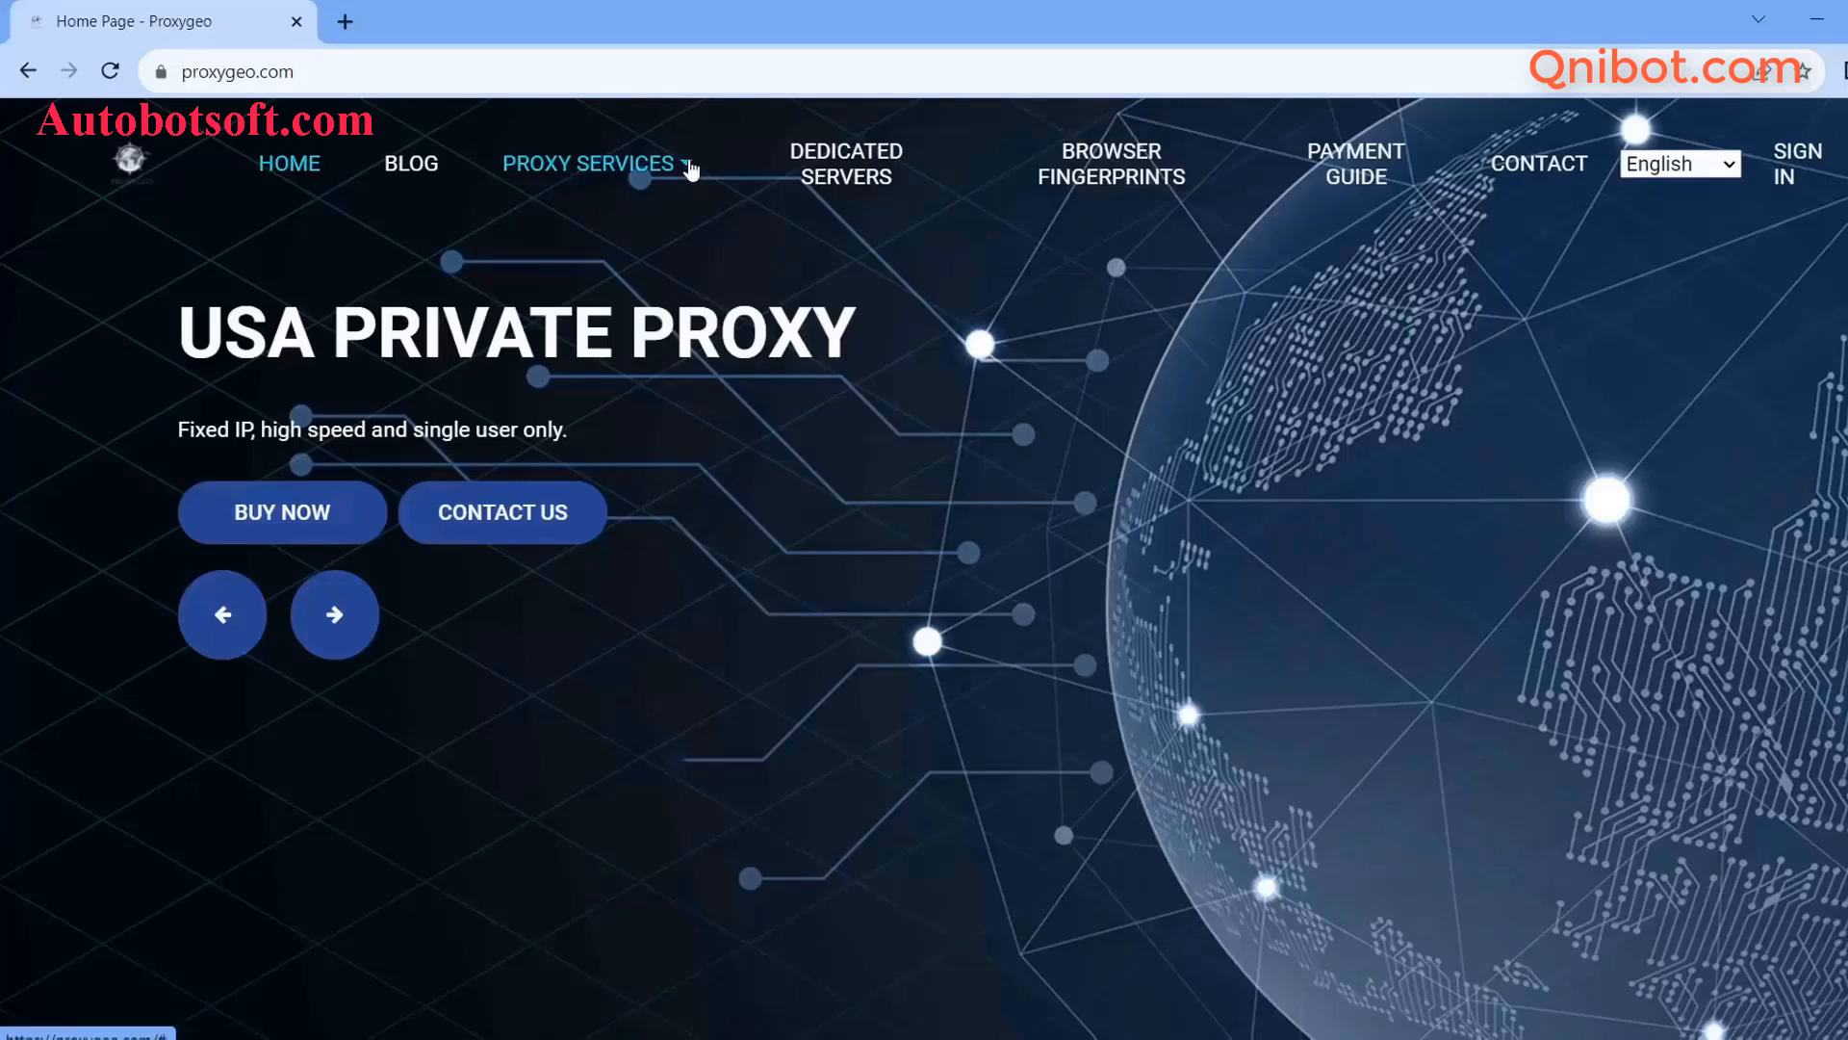
left_click(690, 170)
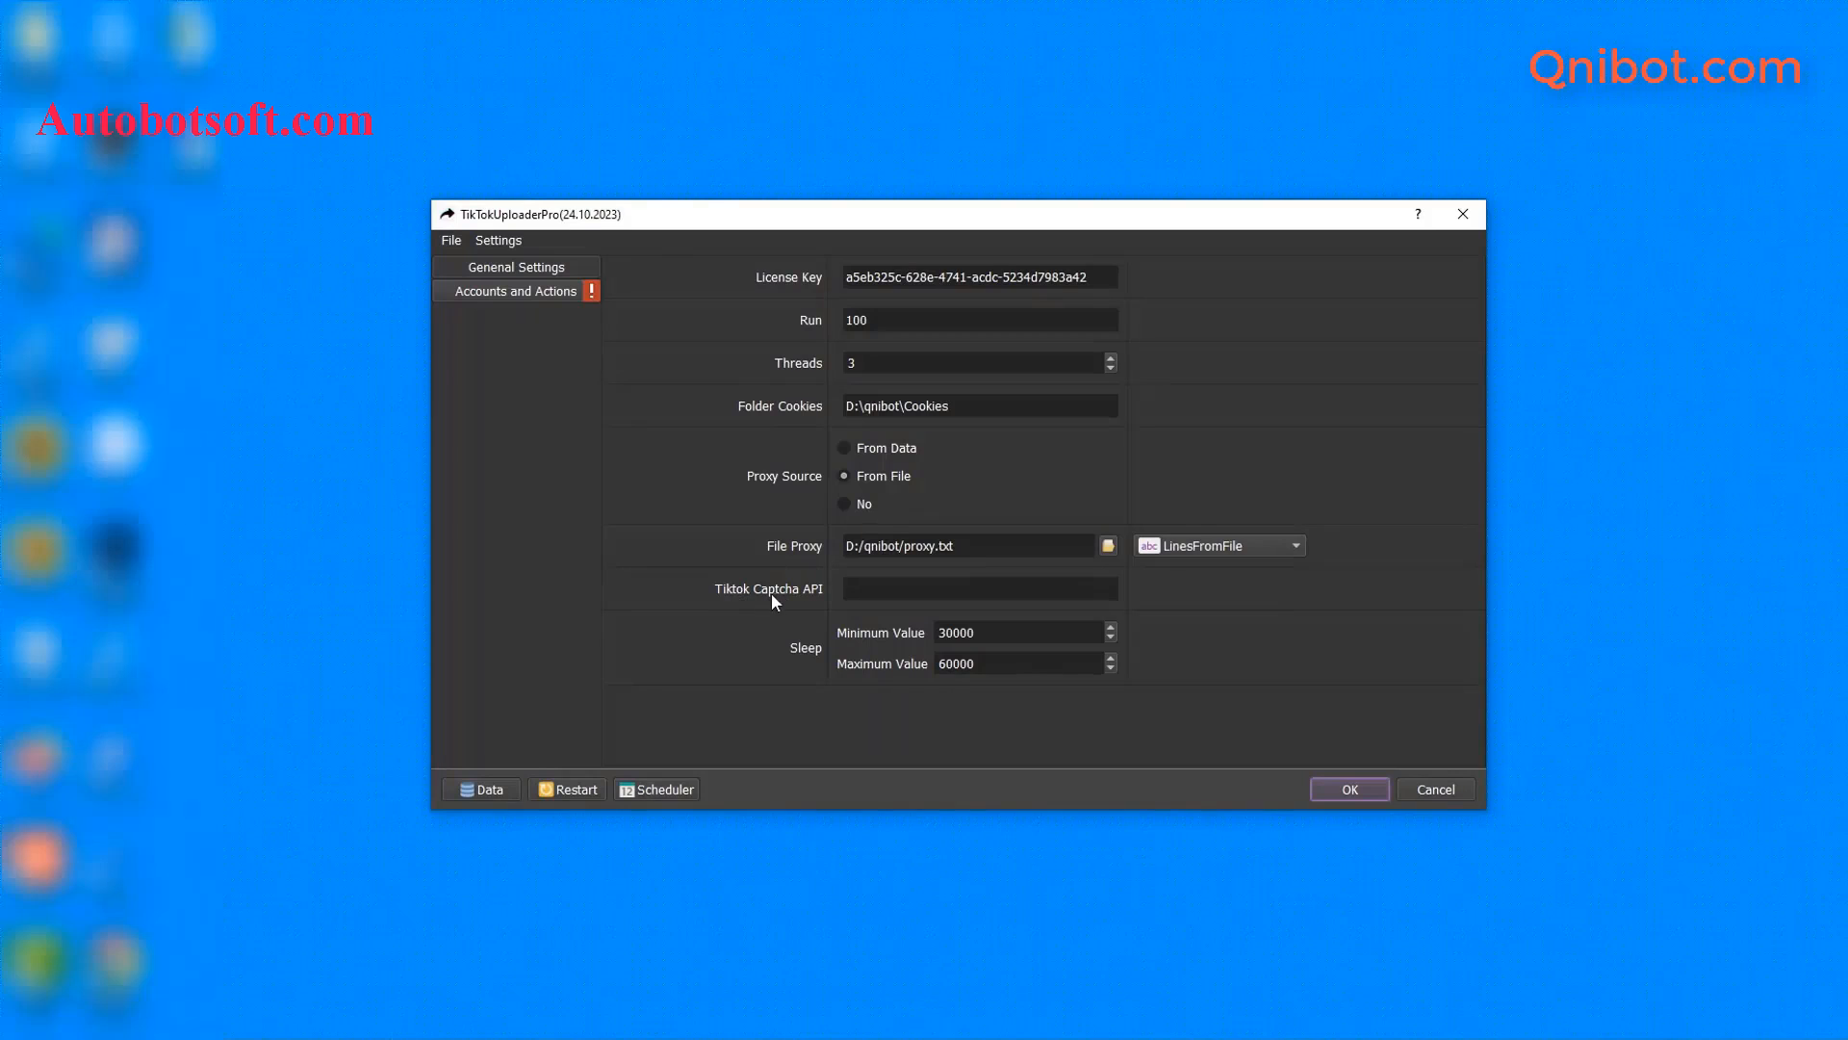
left_click(856, 591)
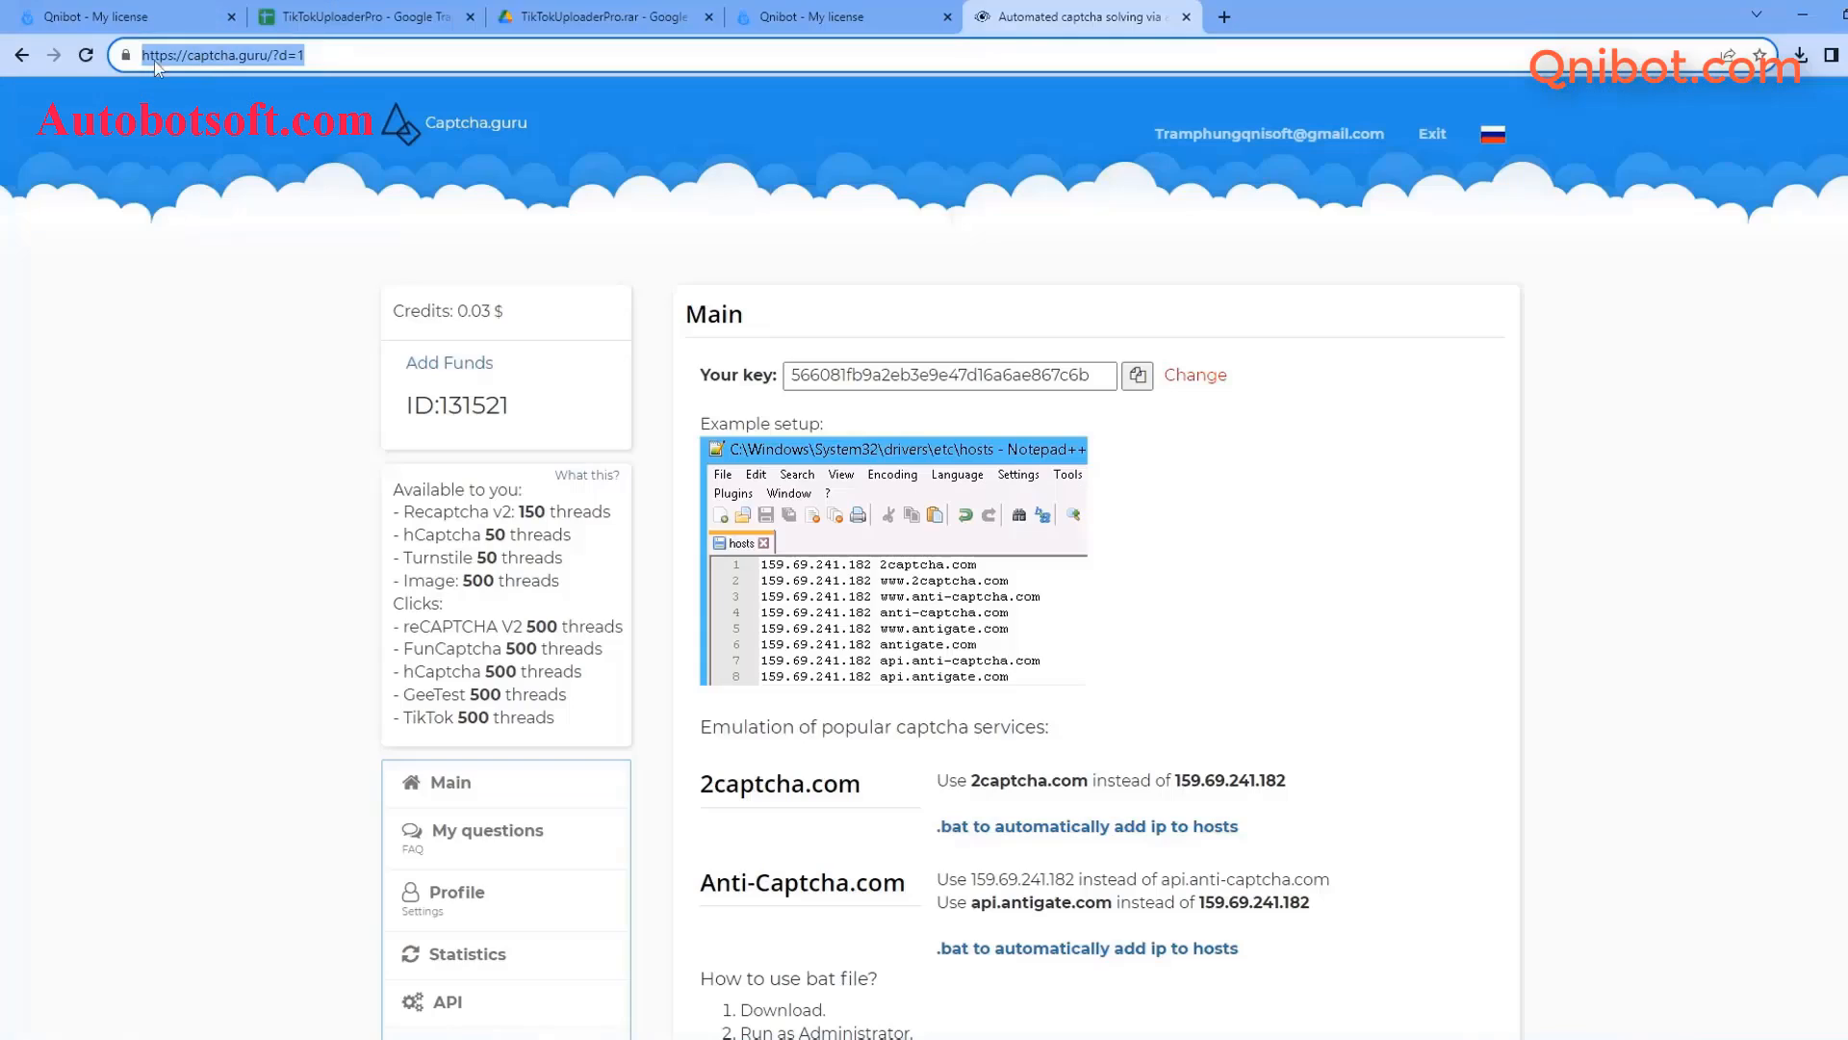
- Copy the Your key value on captcha.guru and minimize Chrome
left_click(209, 55)
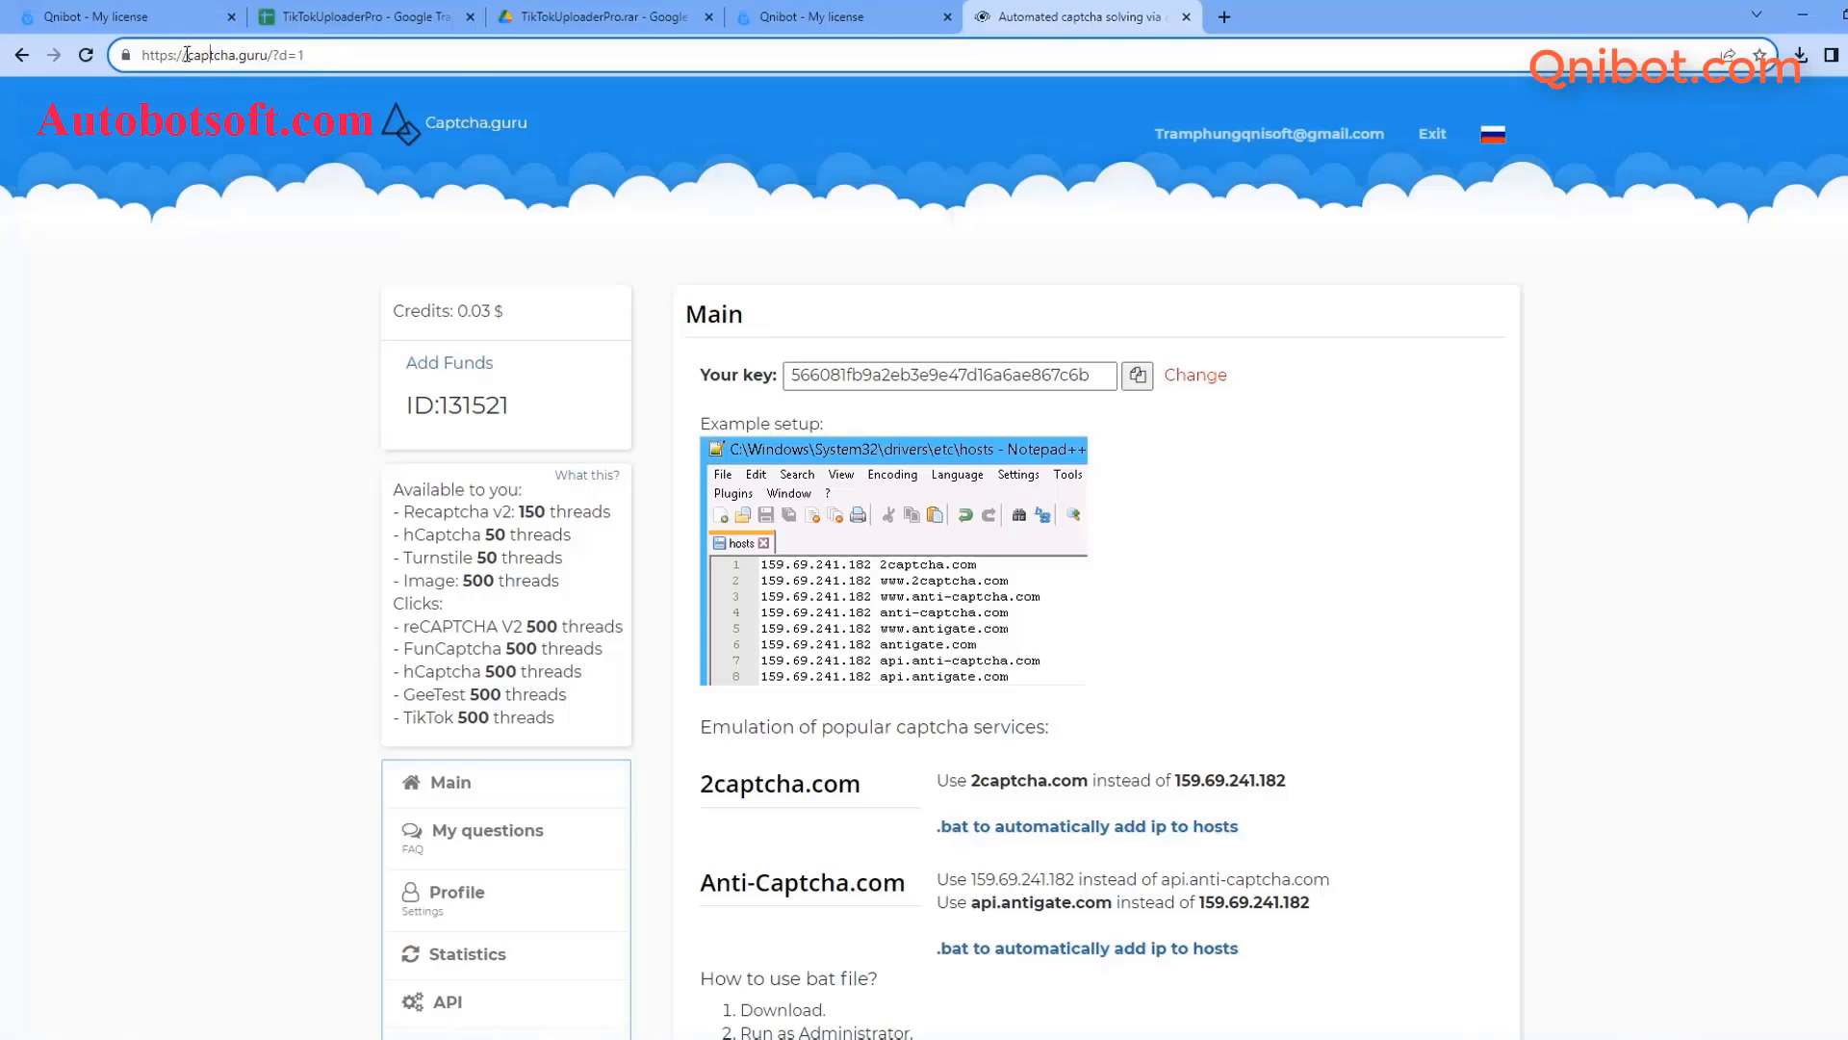
double_click(186, 55)
left_click(458, 60)
left_click(941, 371)
left_click(1136, 378)
left_click(1138, 380)
left_click(1802, 16)
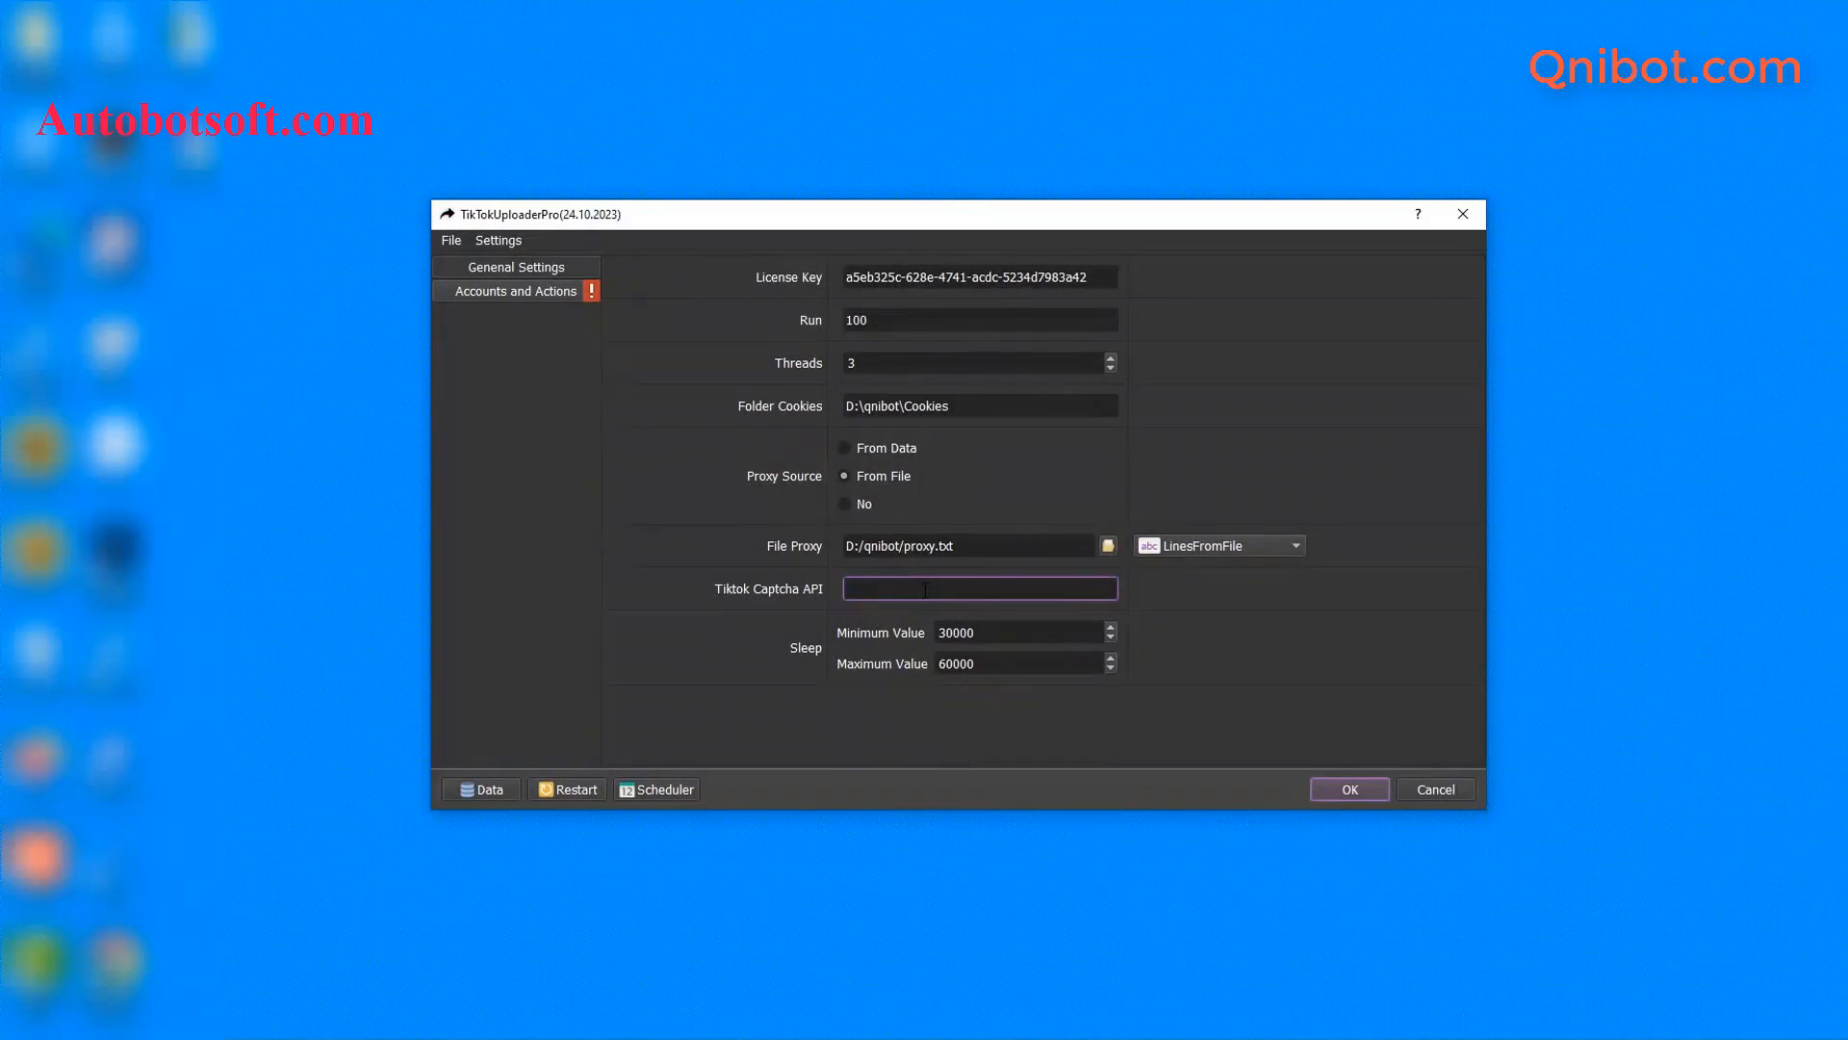
- Paste the Captcha.guru key into Tiktok Captcha API, leave Sleep unchanged, then open Accounts and Actions
key("ctrl+v")
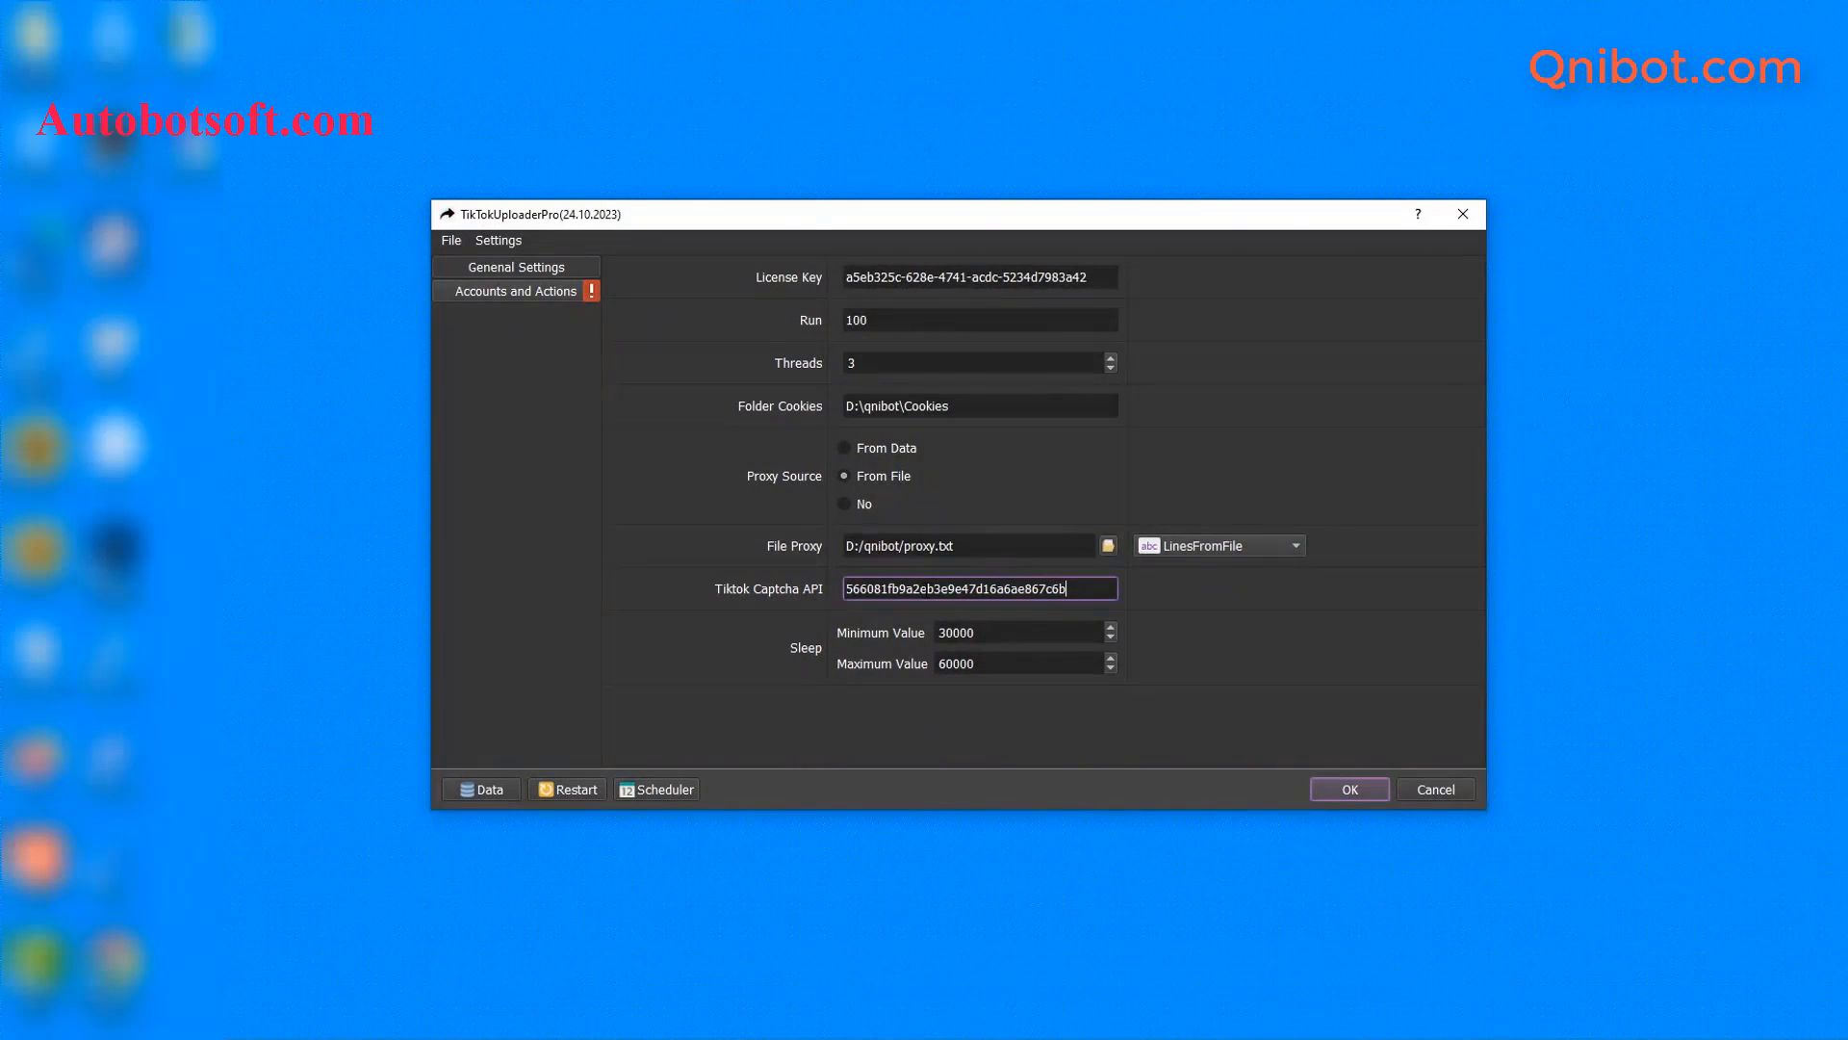
left_click(1183, 640)
left_click(1024, 633)
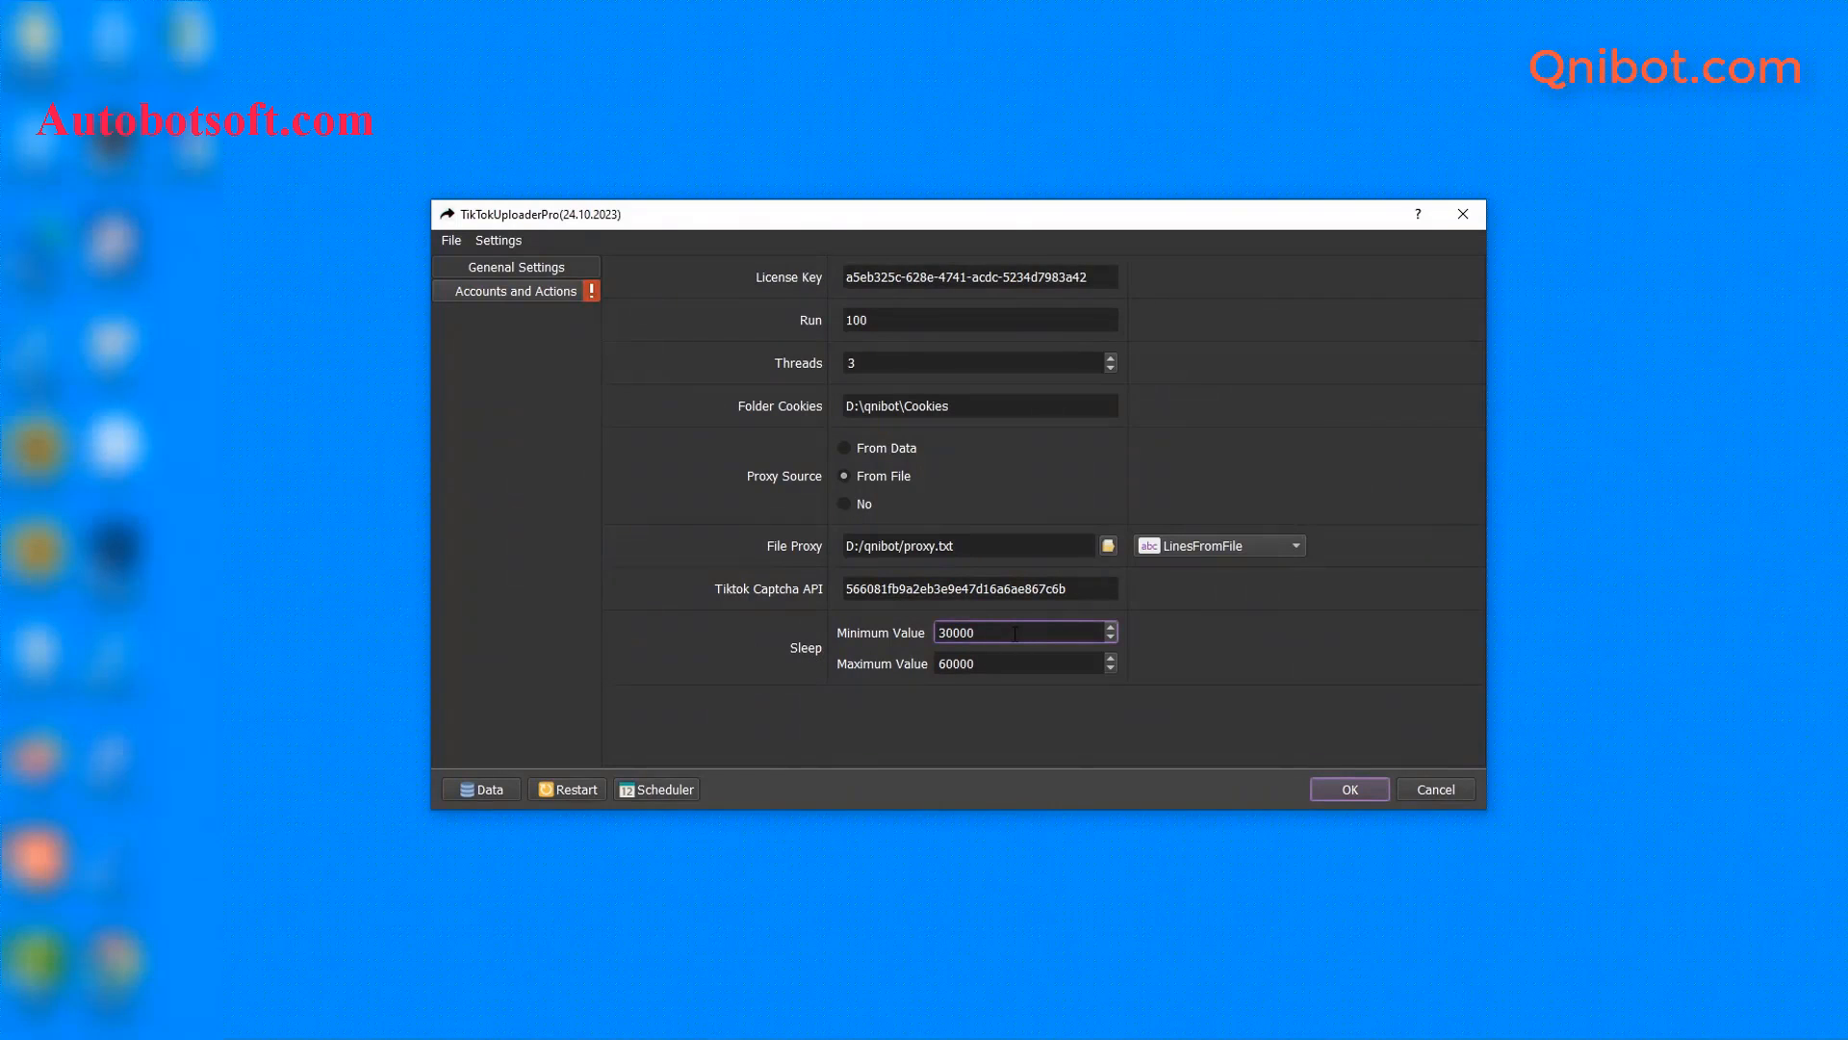
left_click_drag(953, 632, 978, 663)
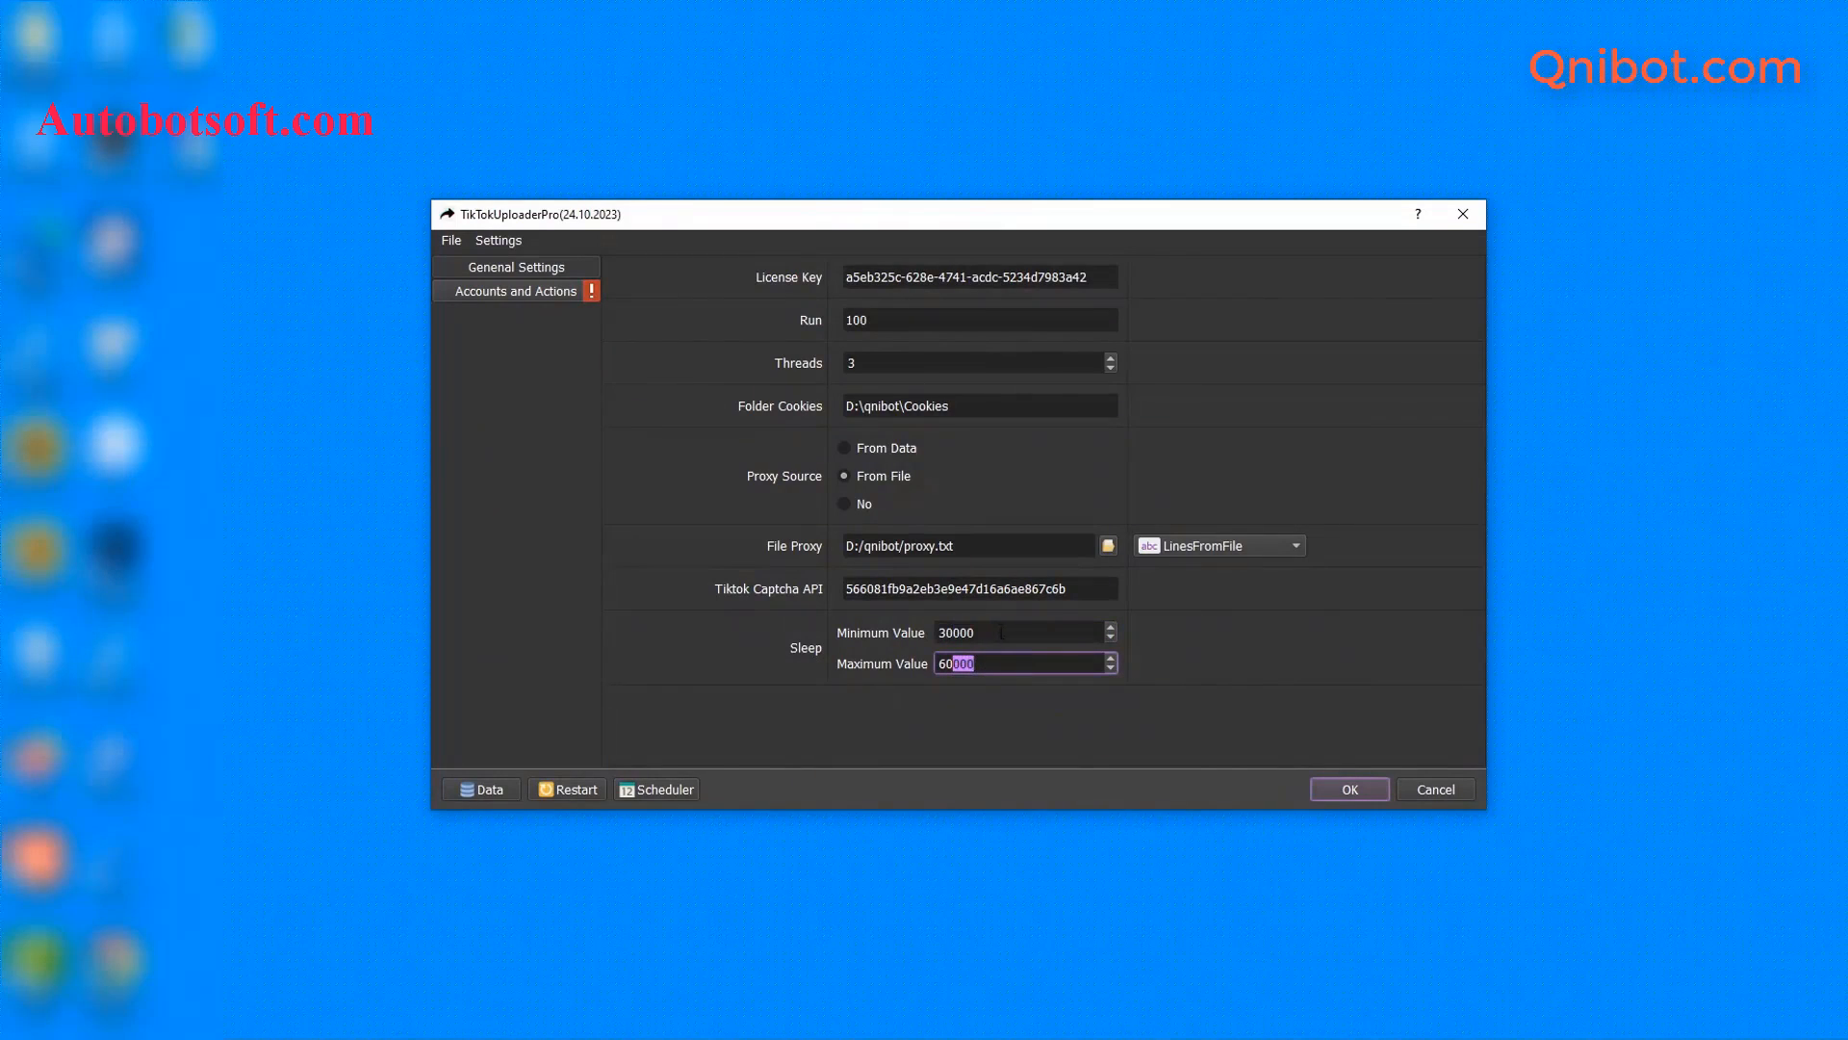
left_click(1001, 632)
left_click(991, 669)
left_click(1254, 643)
left_click(513, 293)
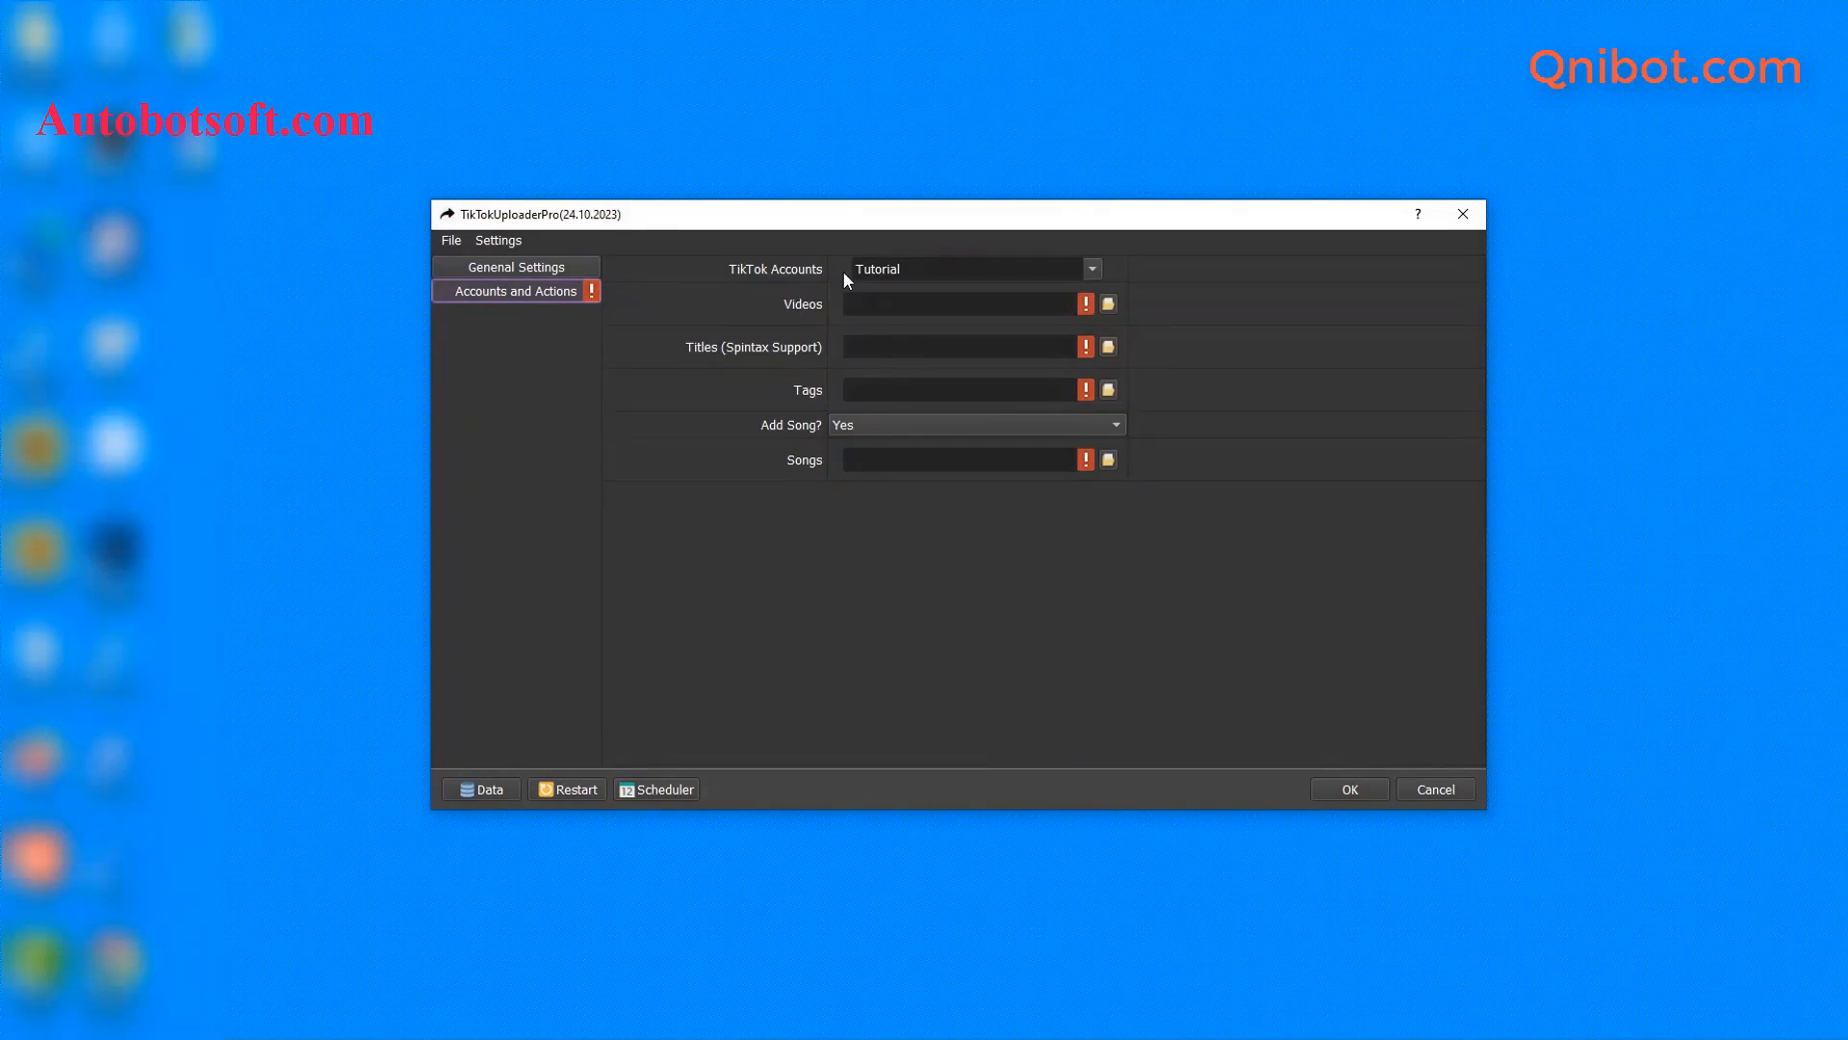
- Open the Database Manager and list the accounts under Not in groups
left_click(485, 790)
left_click(505, 375)
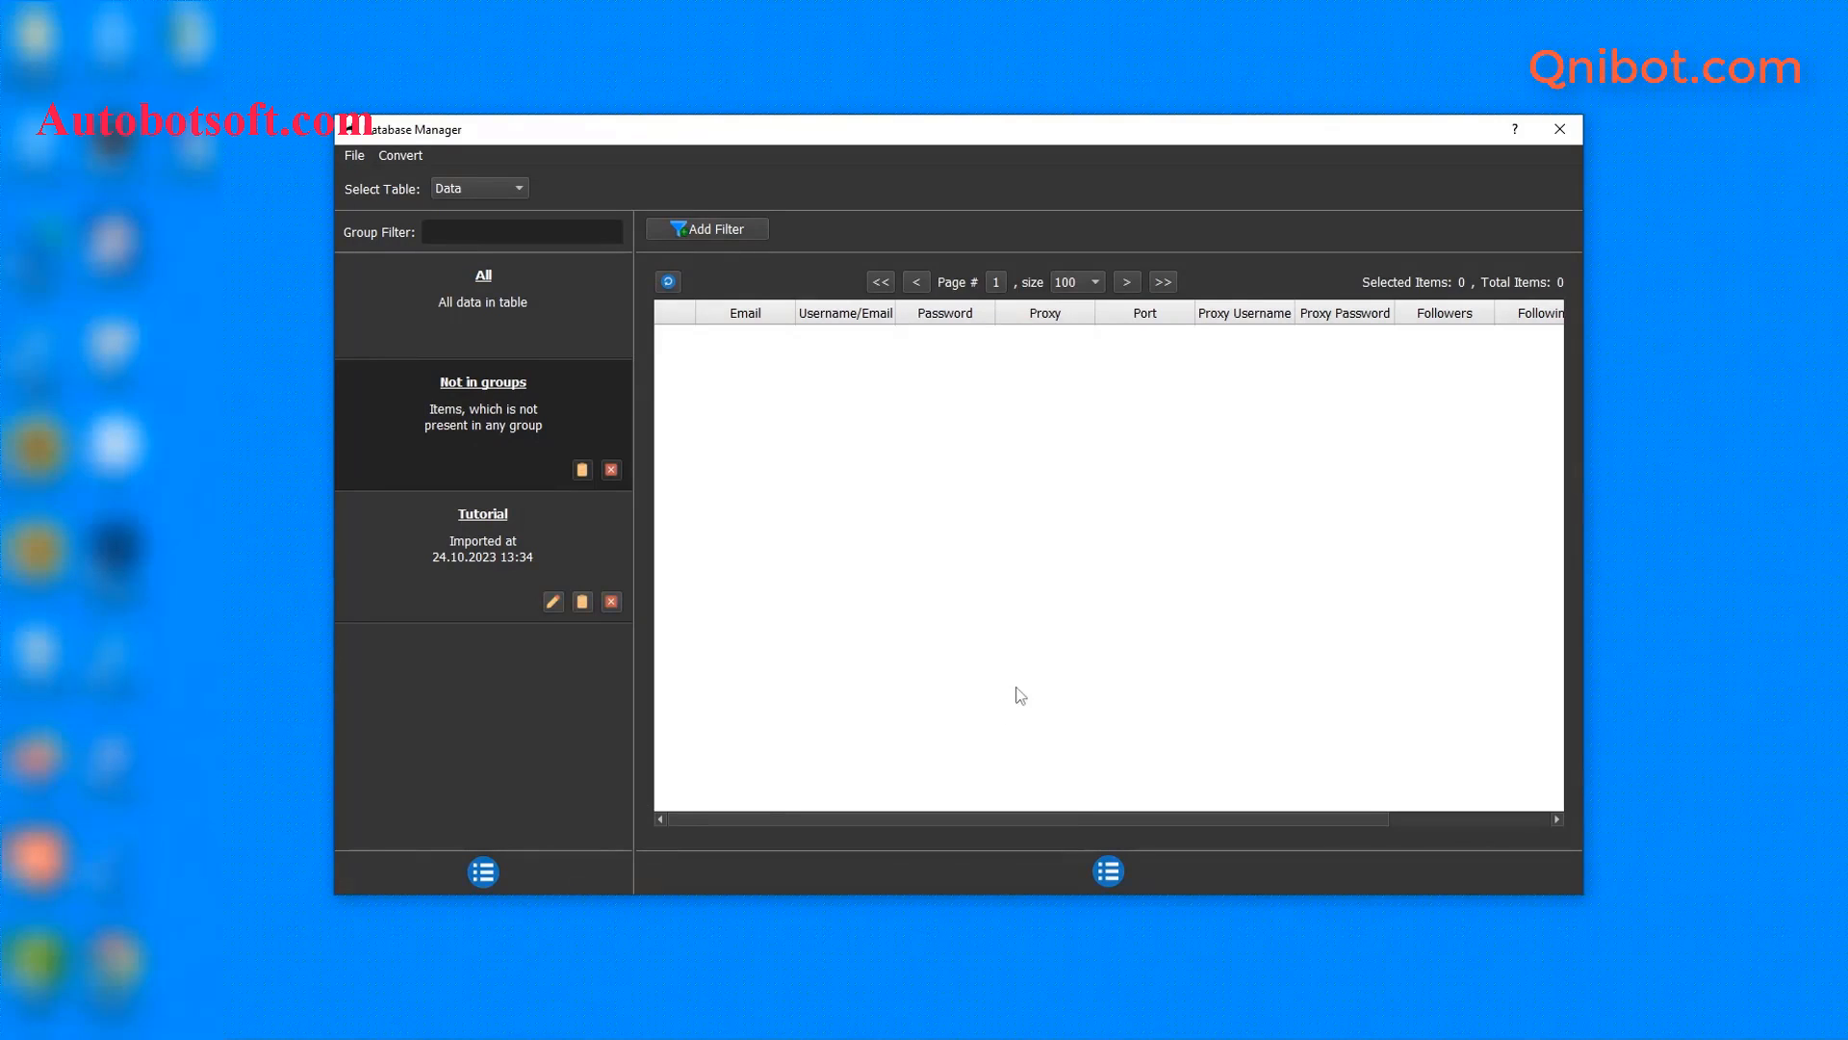
- Add a group named 'Tutorial 1' and select it
left_click(493, 871)
left_click(520, 878)
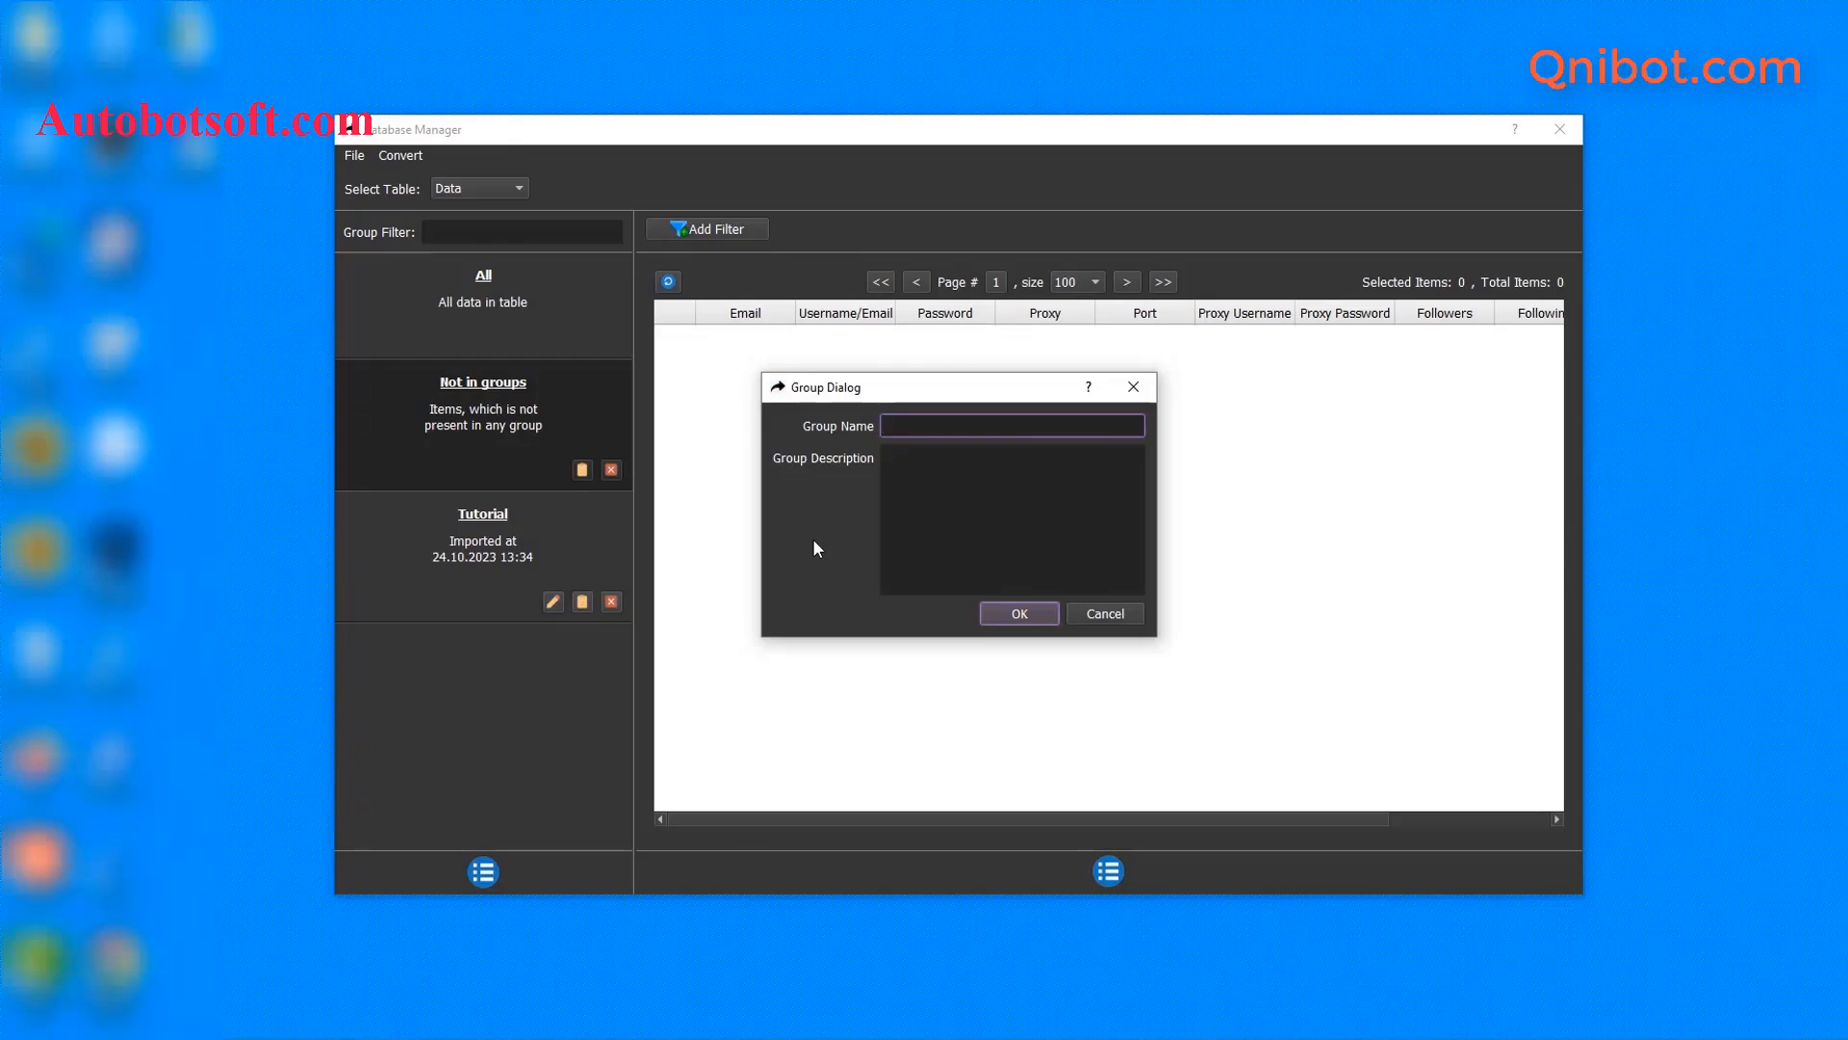
type("Tutorial 1")
left_click(1018, 615)
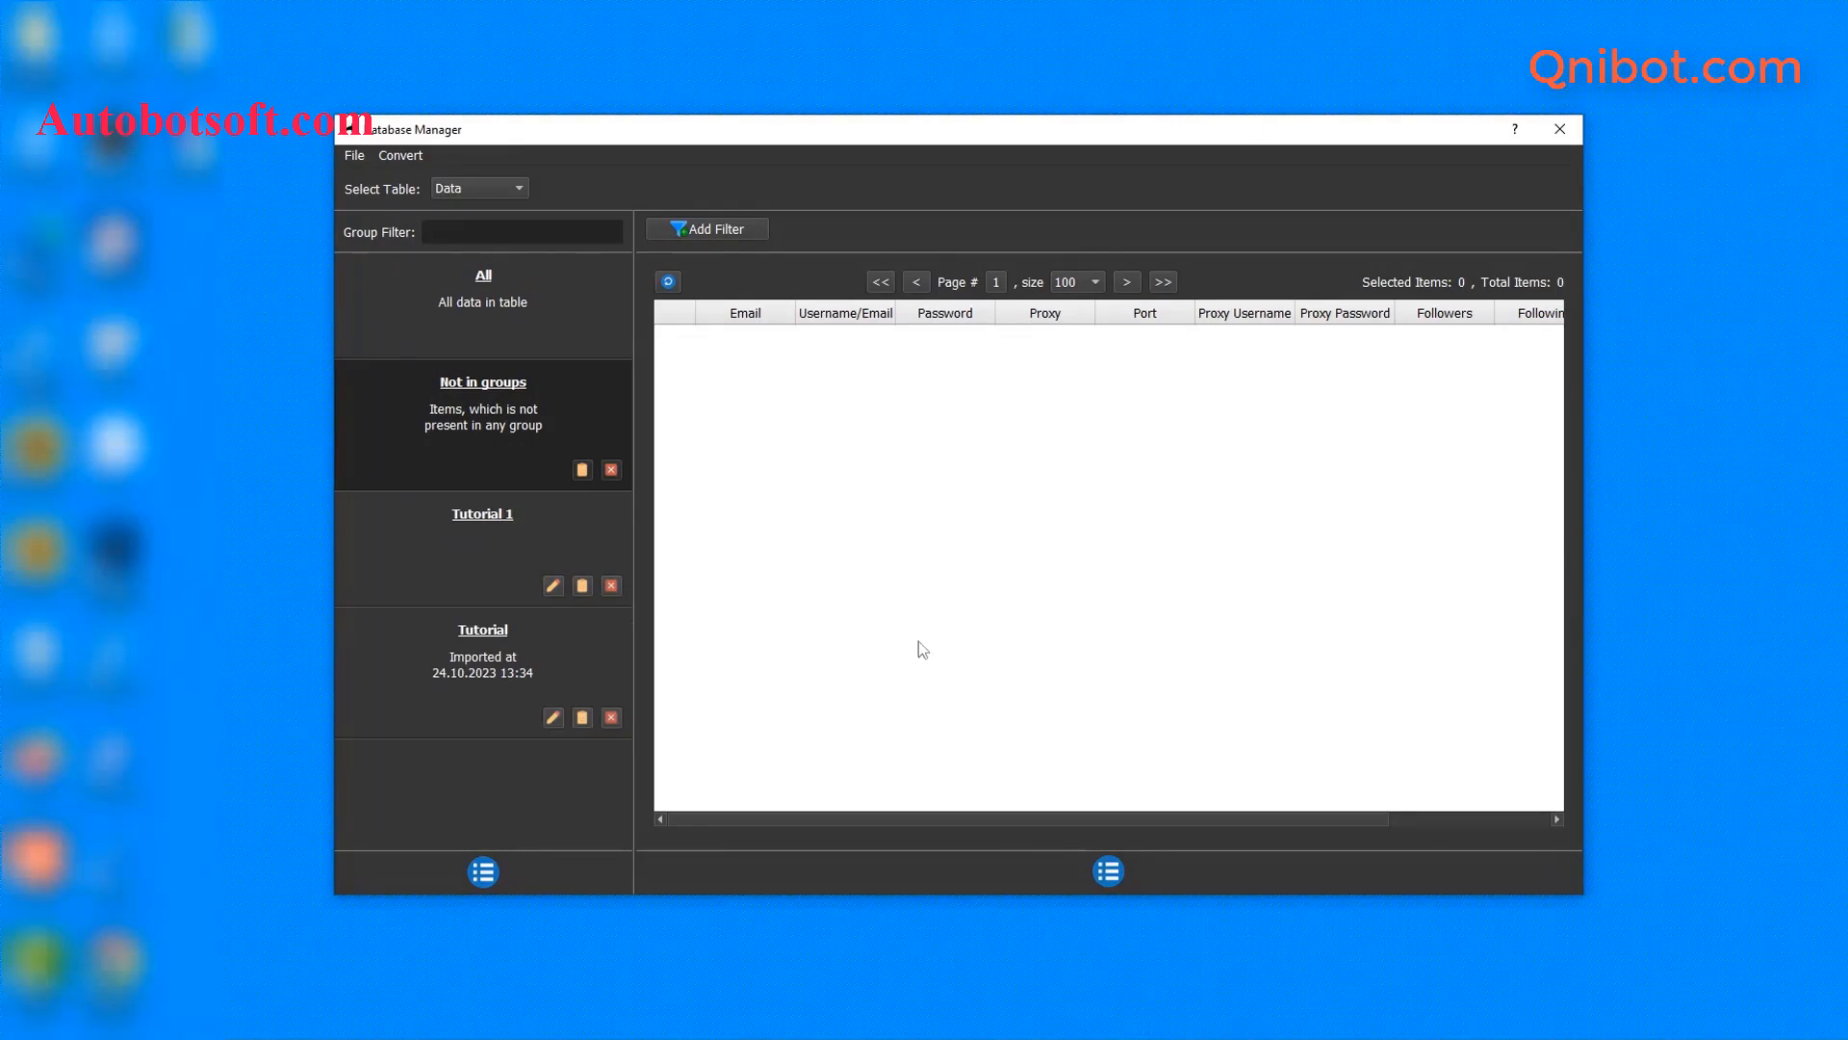
left_click(479, 535)
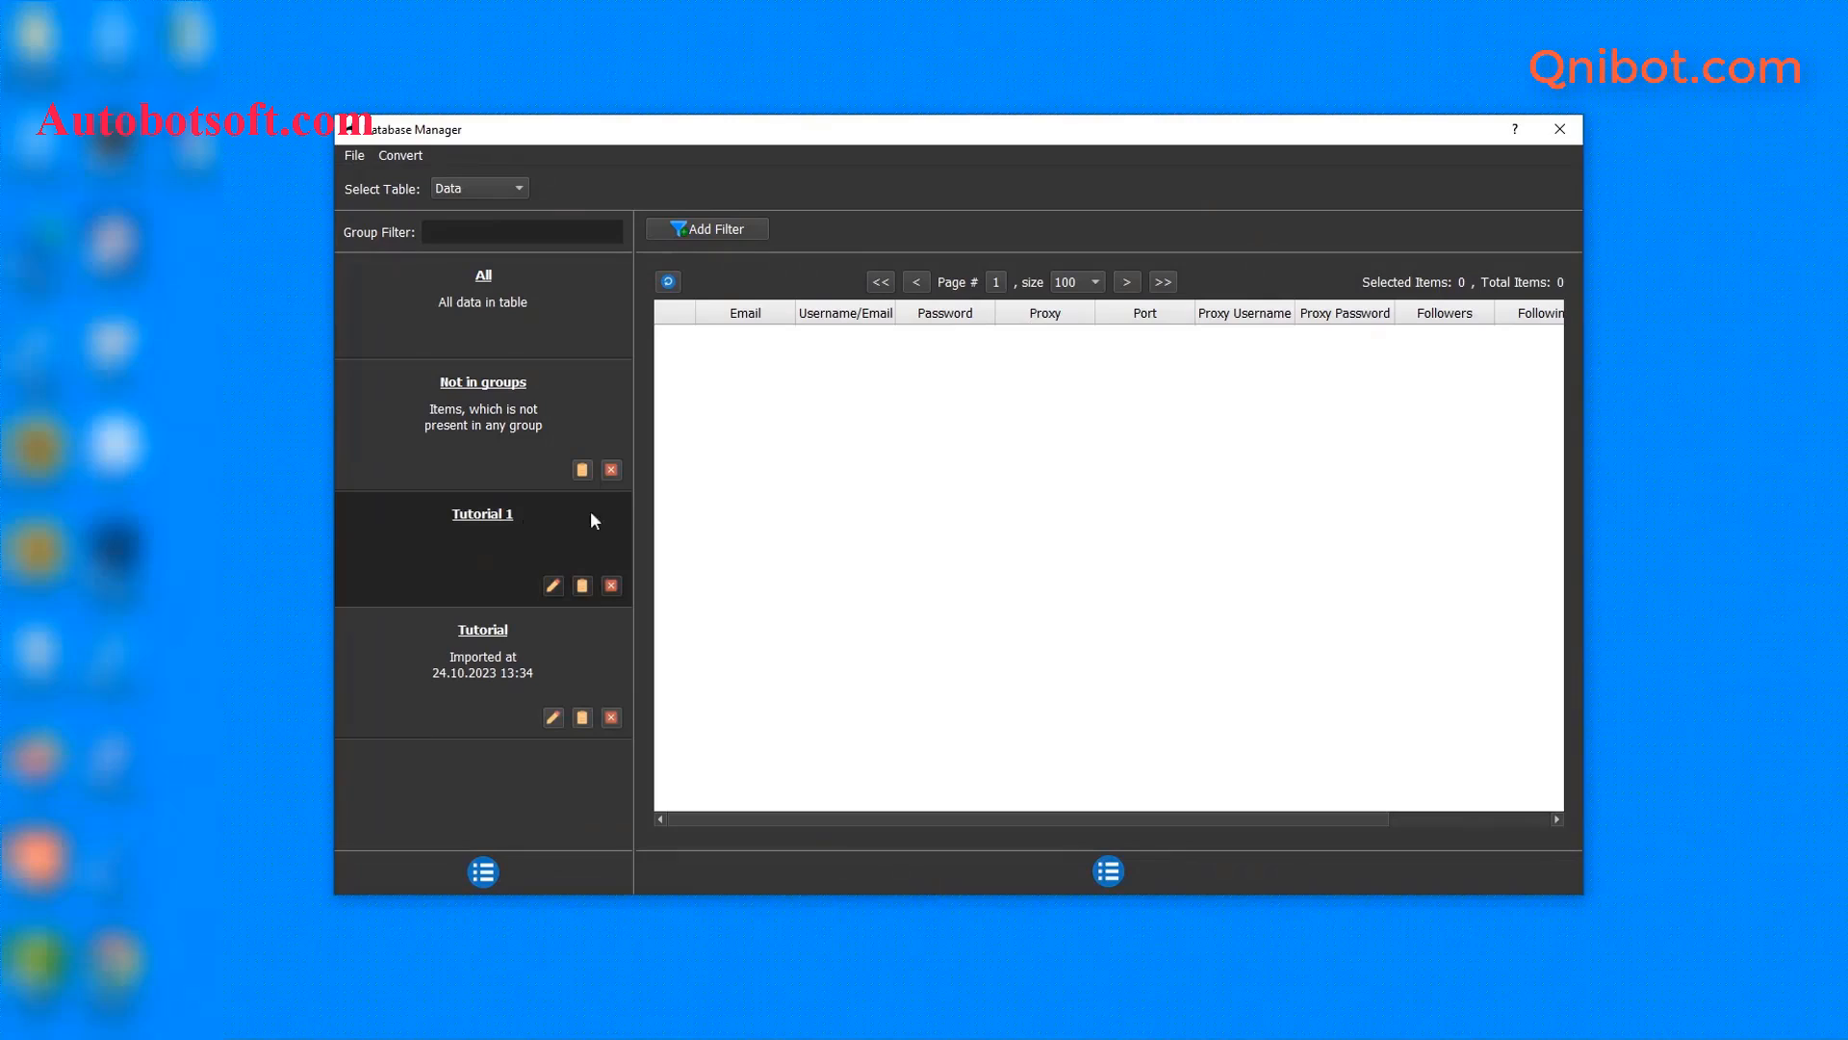
- Add an account to Tutorial 1 with its e-mail, username and password, and save it
left_click(1108, 871)
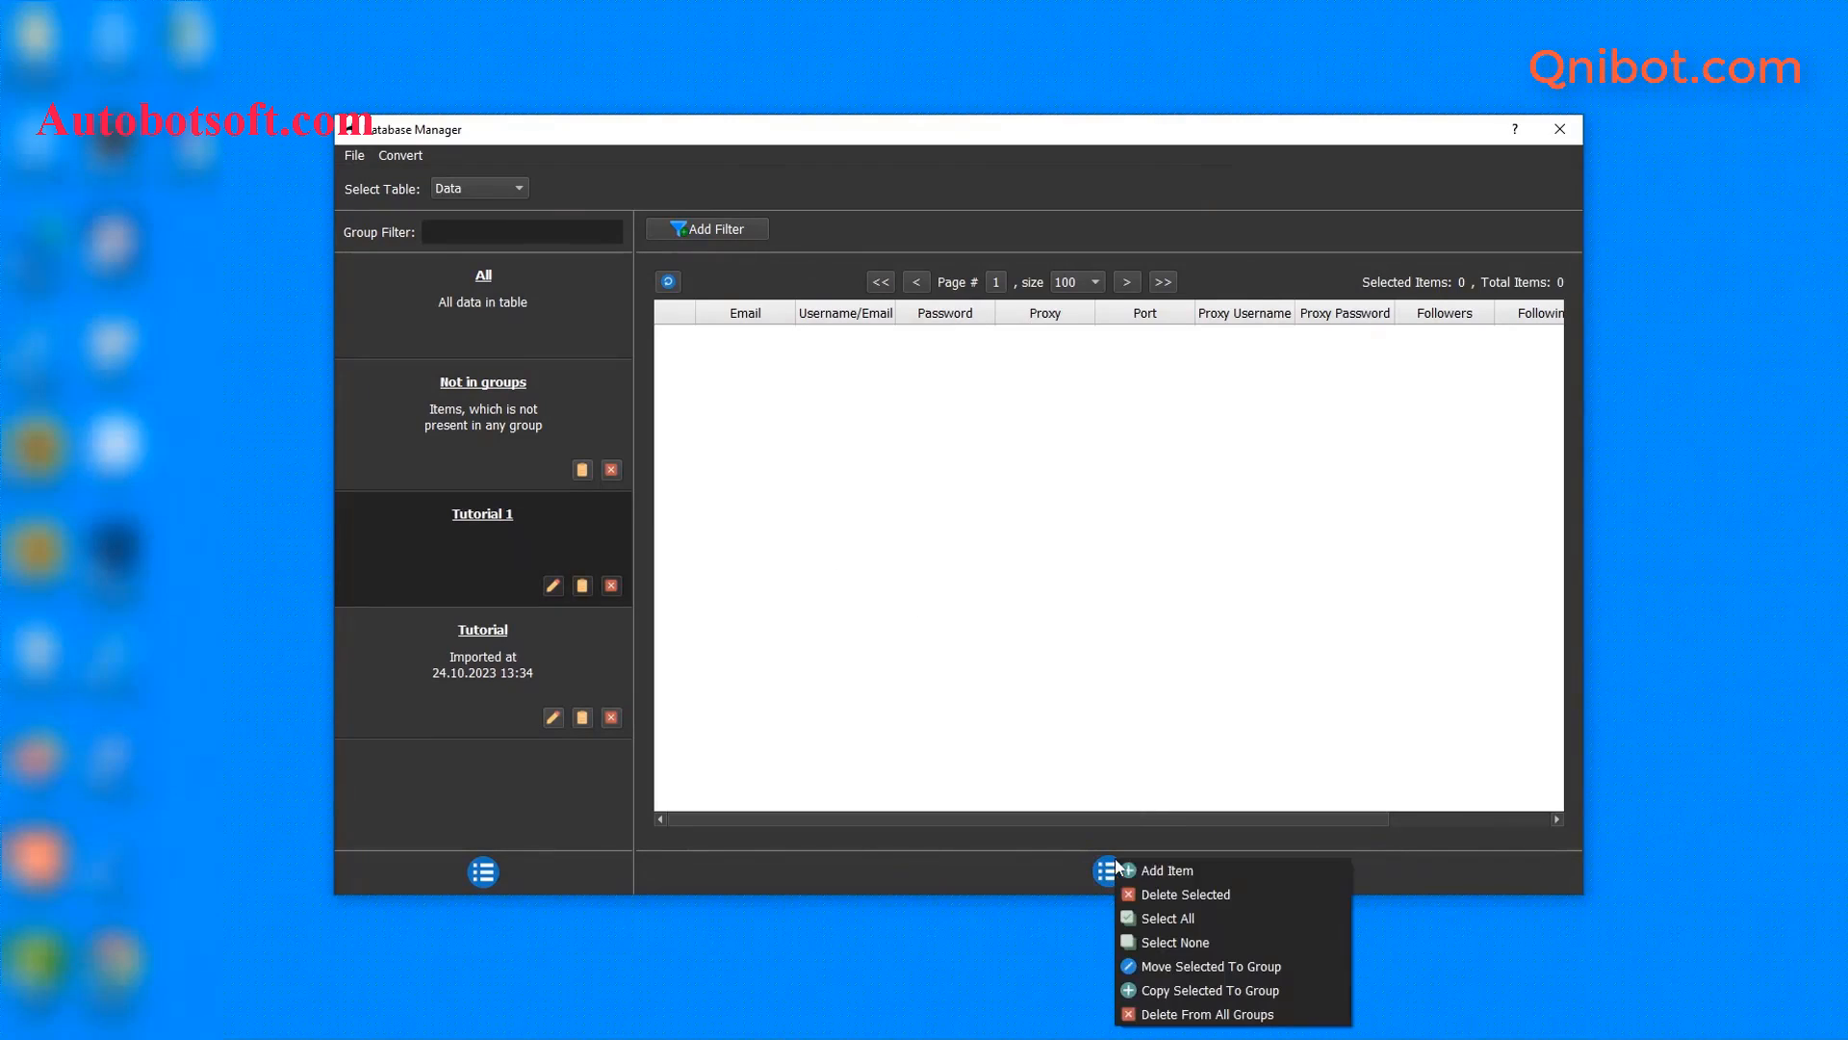
left_click(1152, 869)
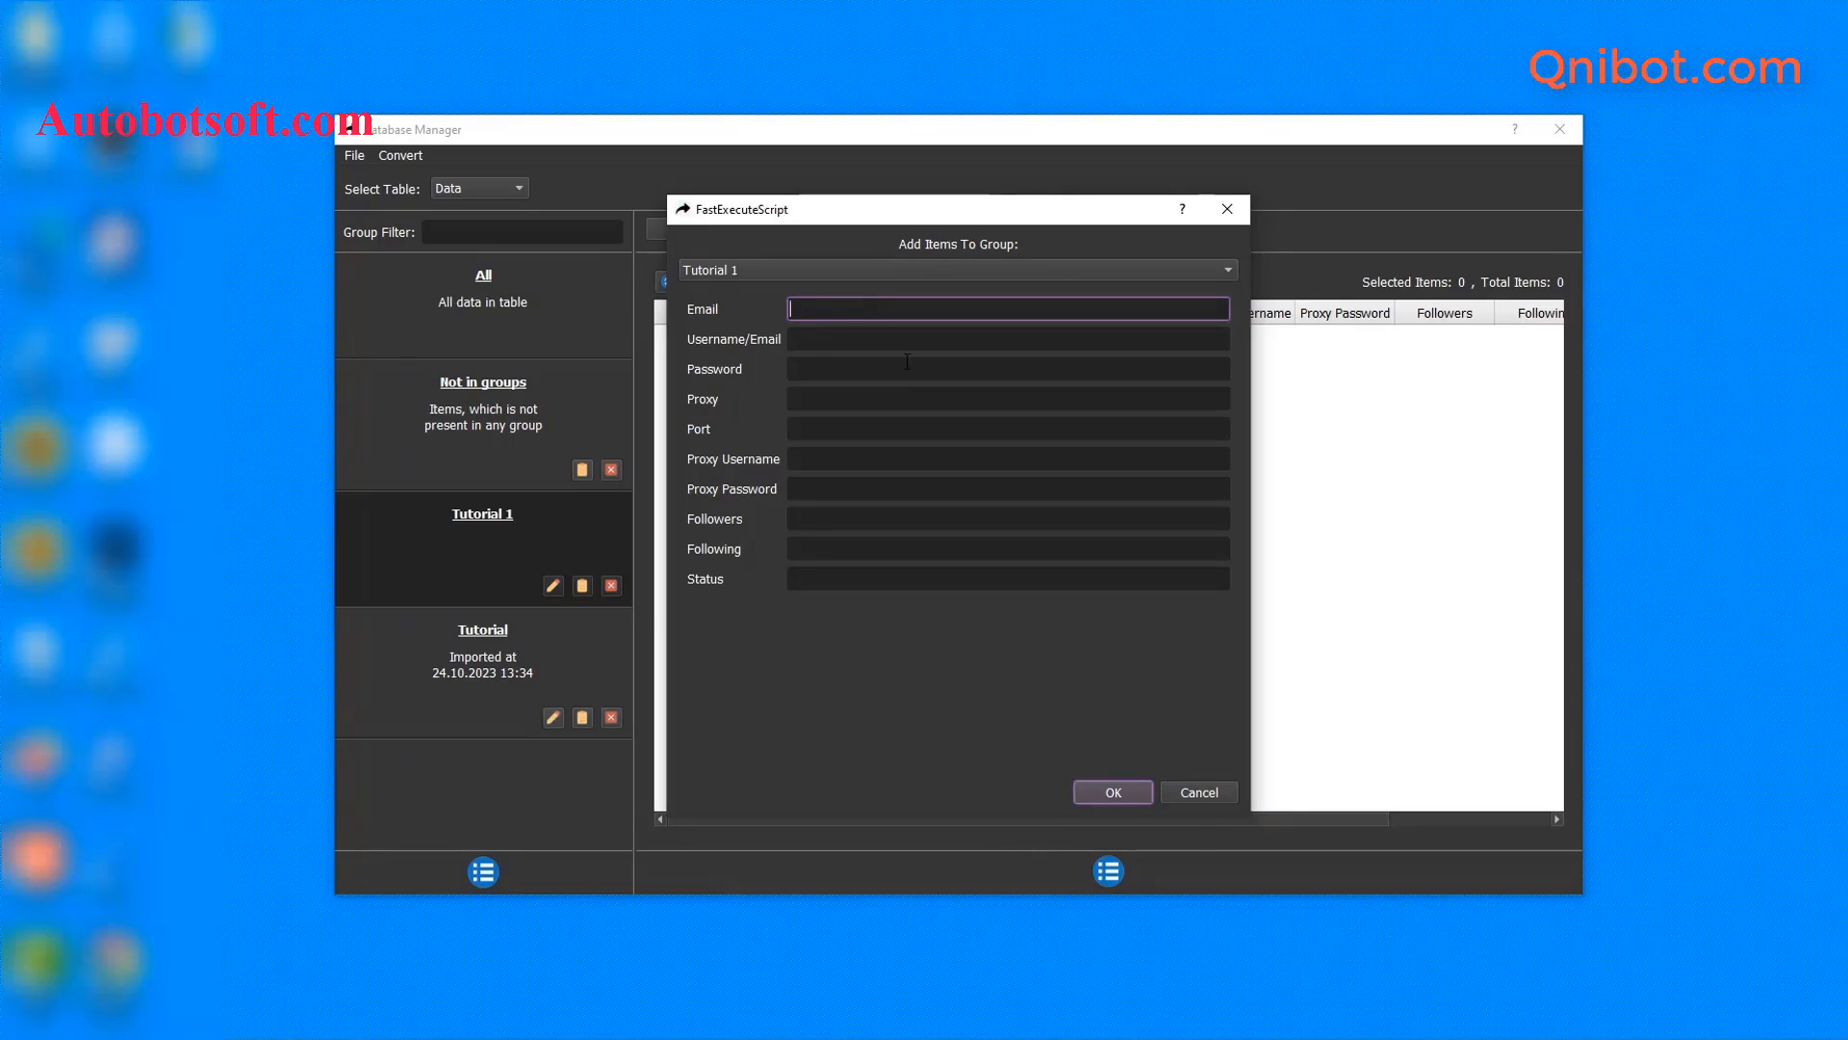
left_click(821, 340)
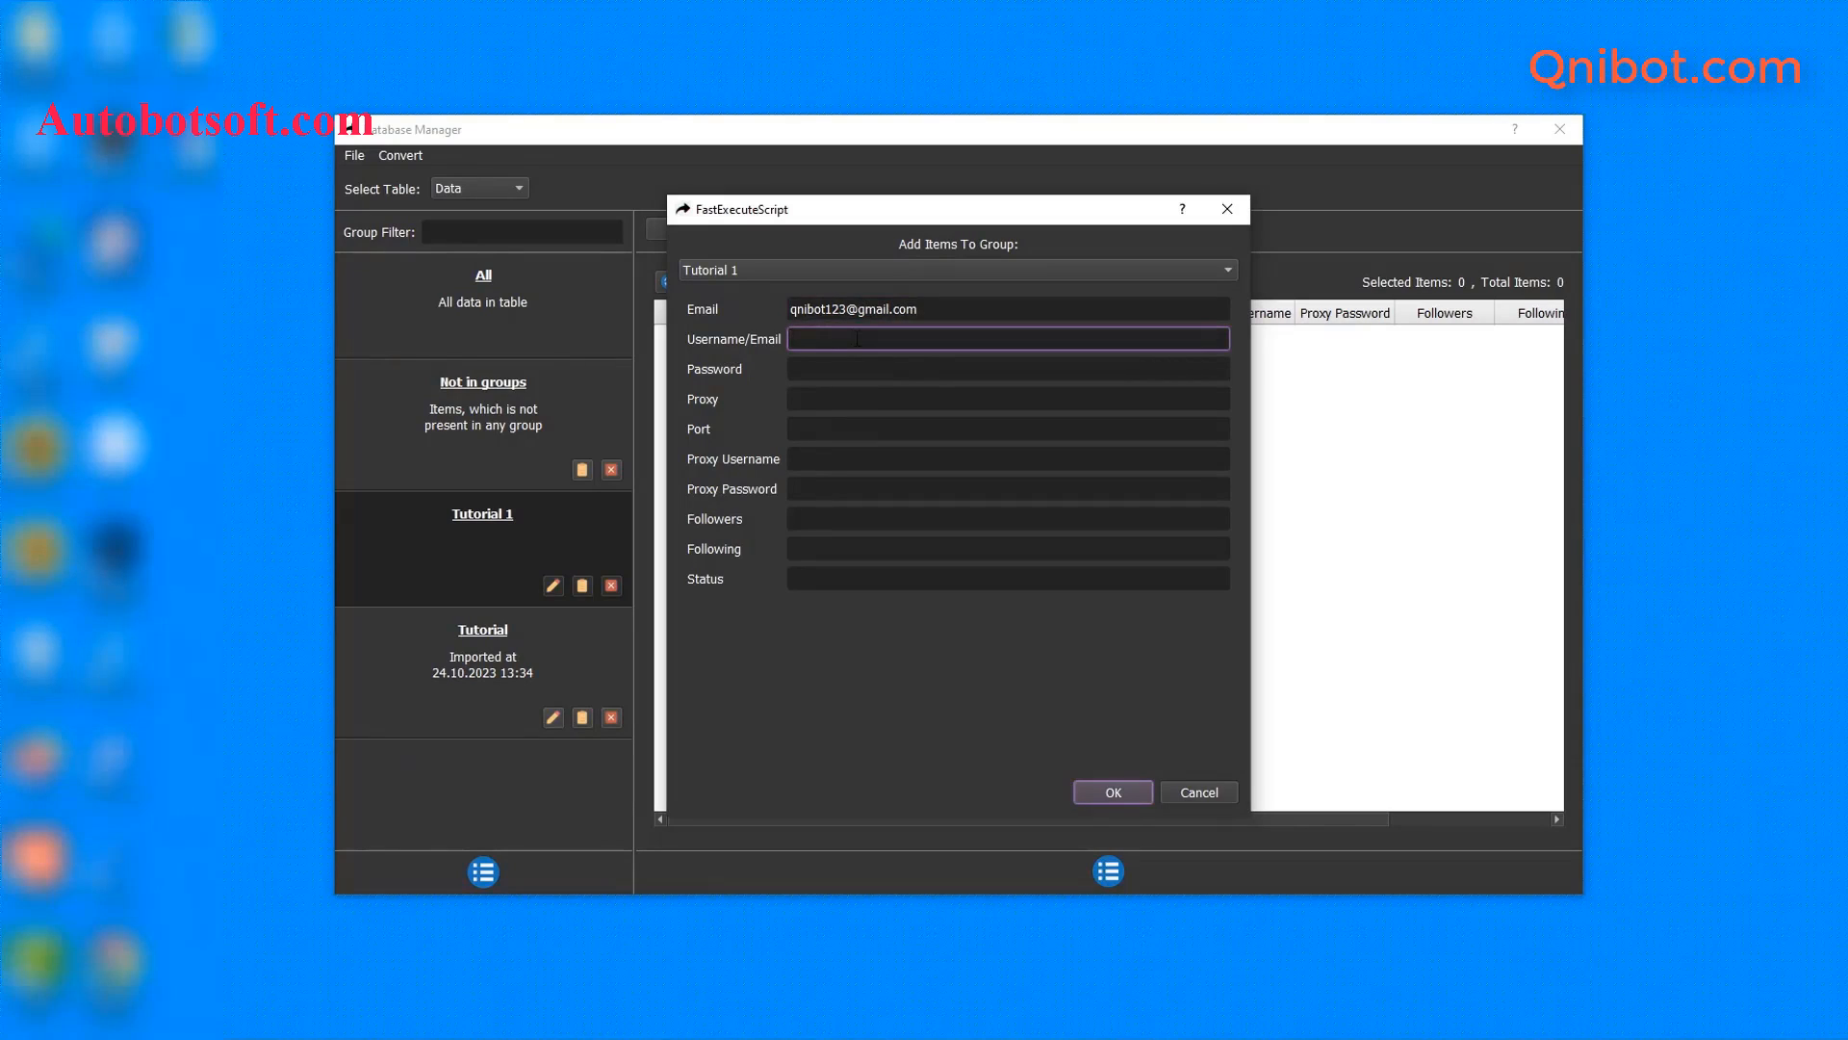
key("ctrl+v")
left_click(813, 369)
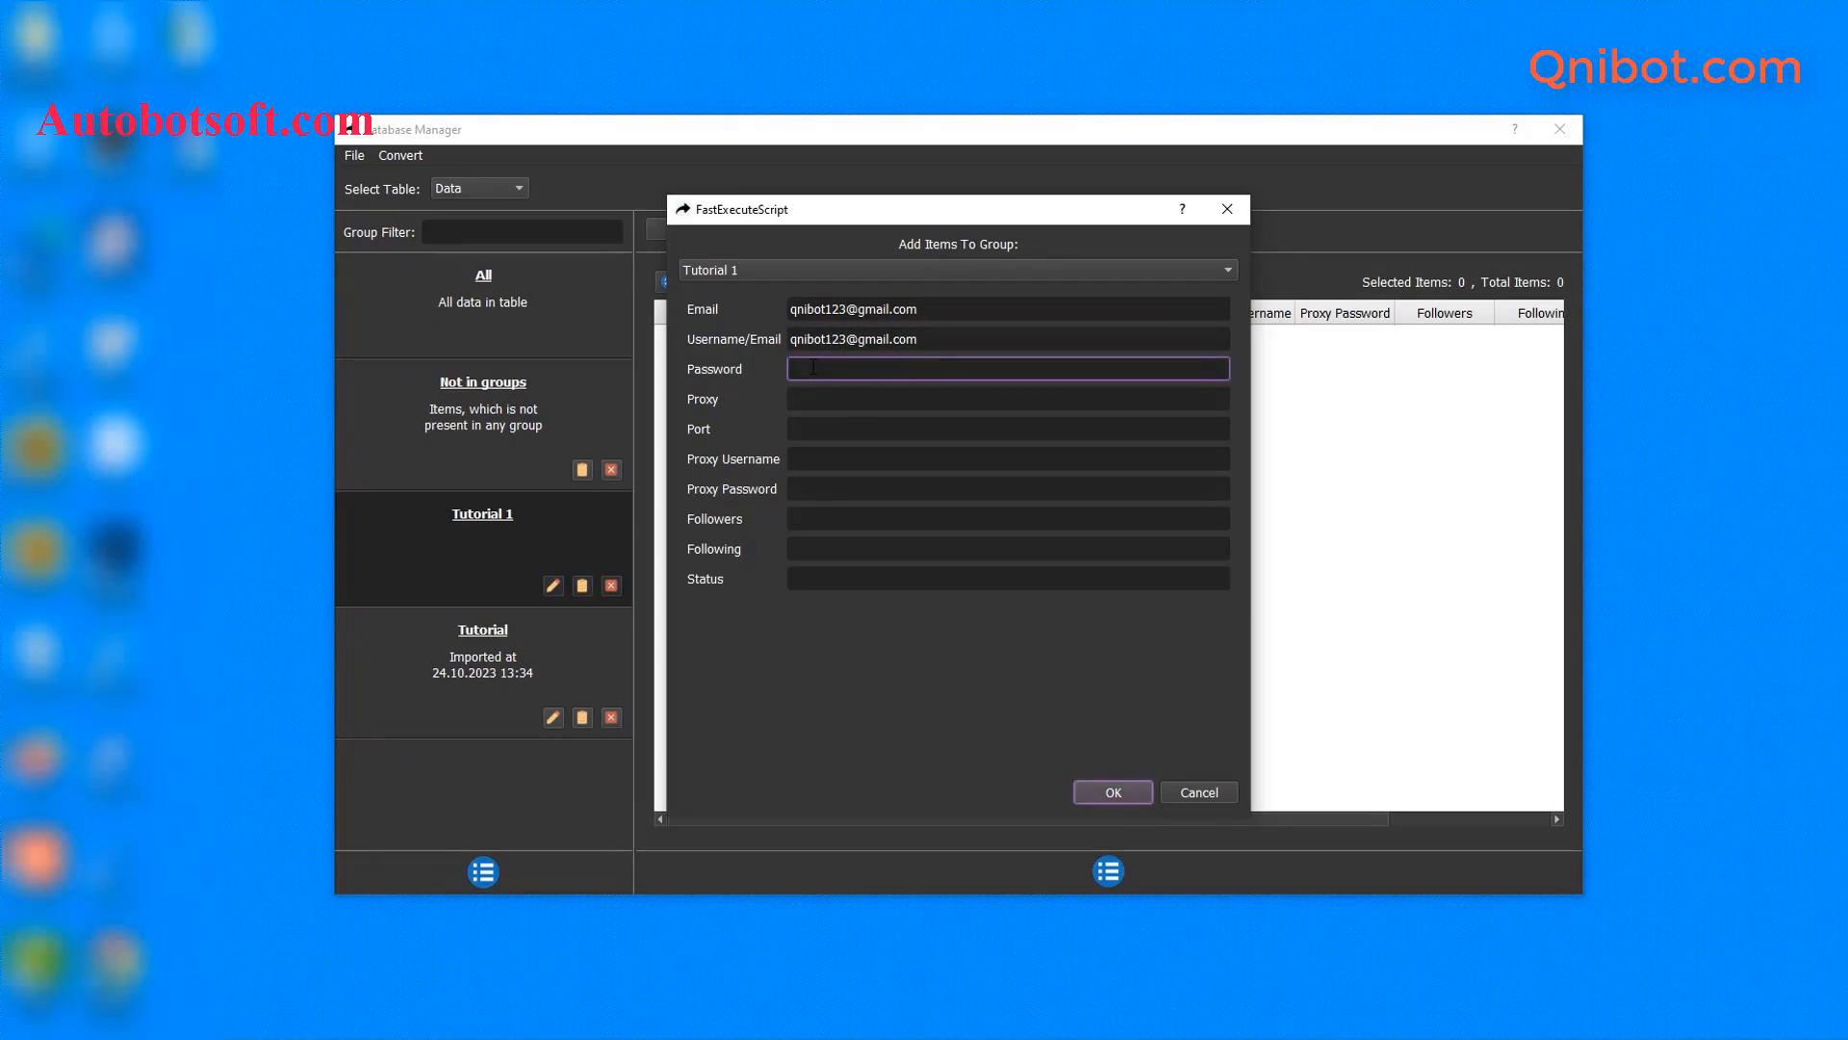
type("tiktokqni01")
left_click(1112, 794)
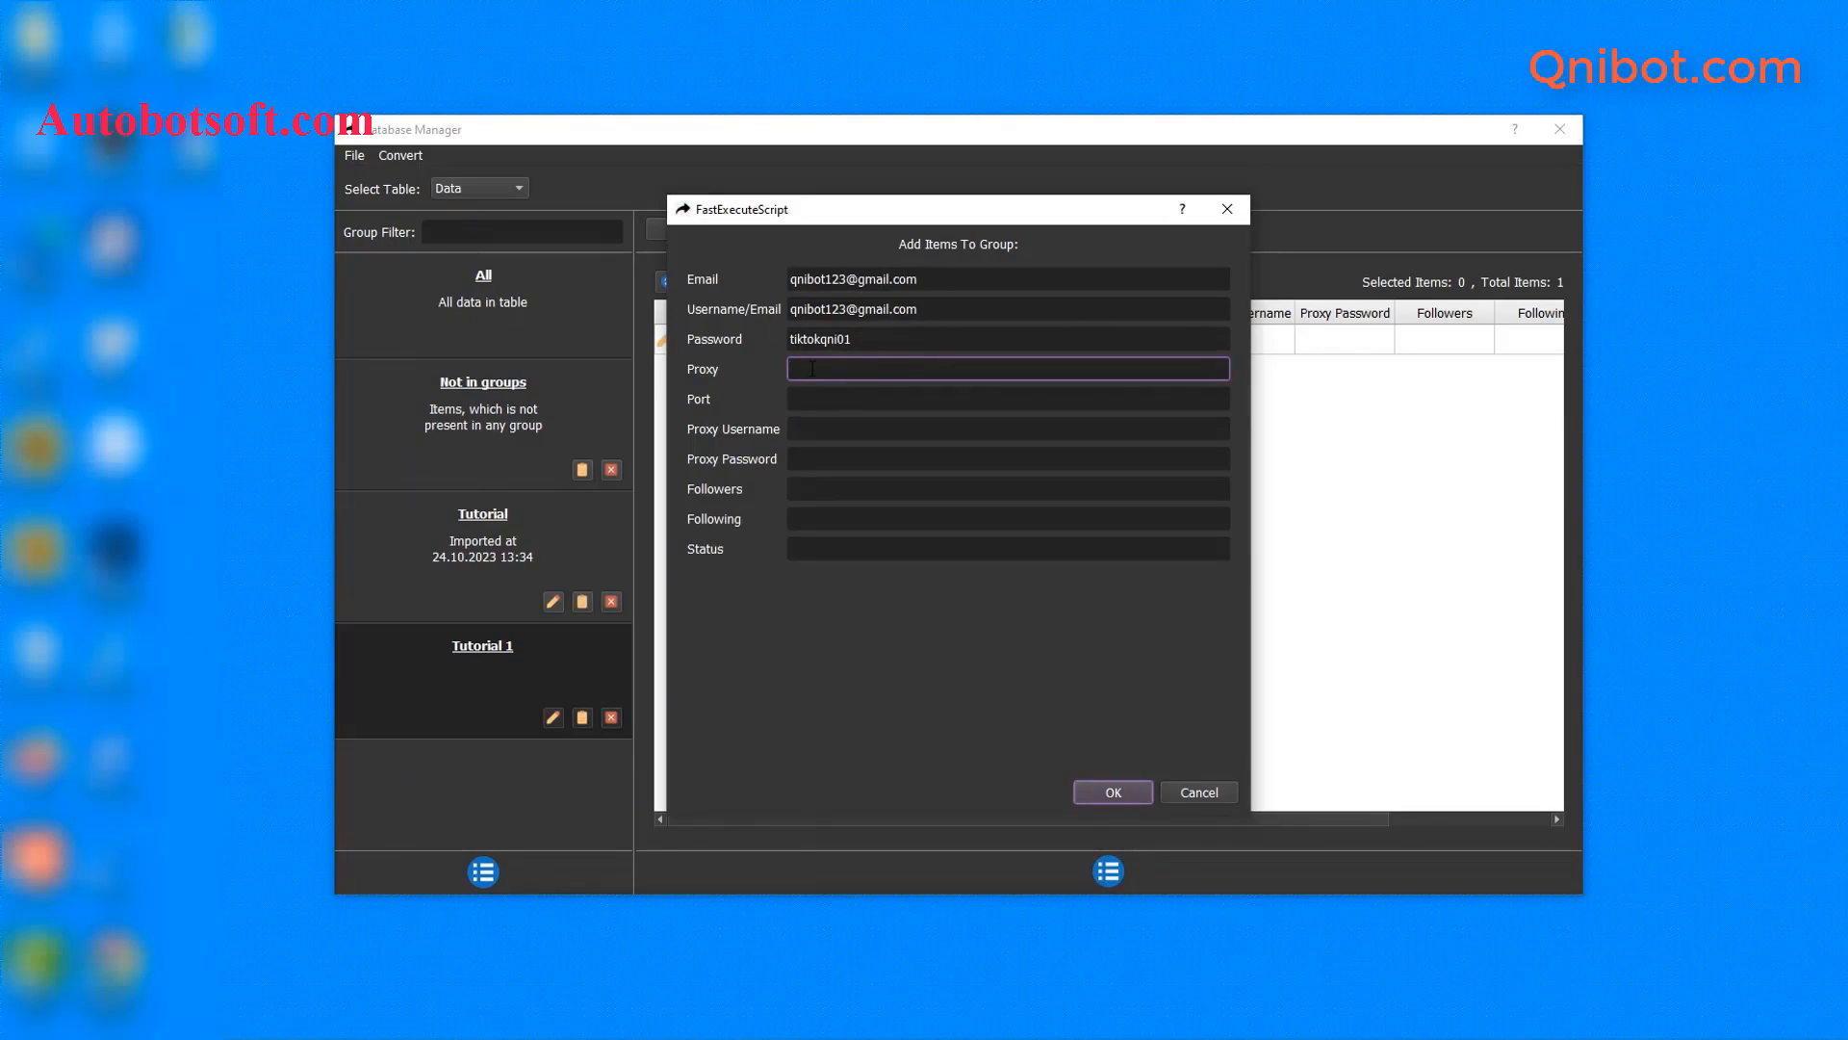
- Give the account proxy 192.198.97.232, port 99793 and a proxy login, then save
key("ctrl+v")
left_click(808, 401)
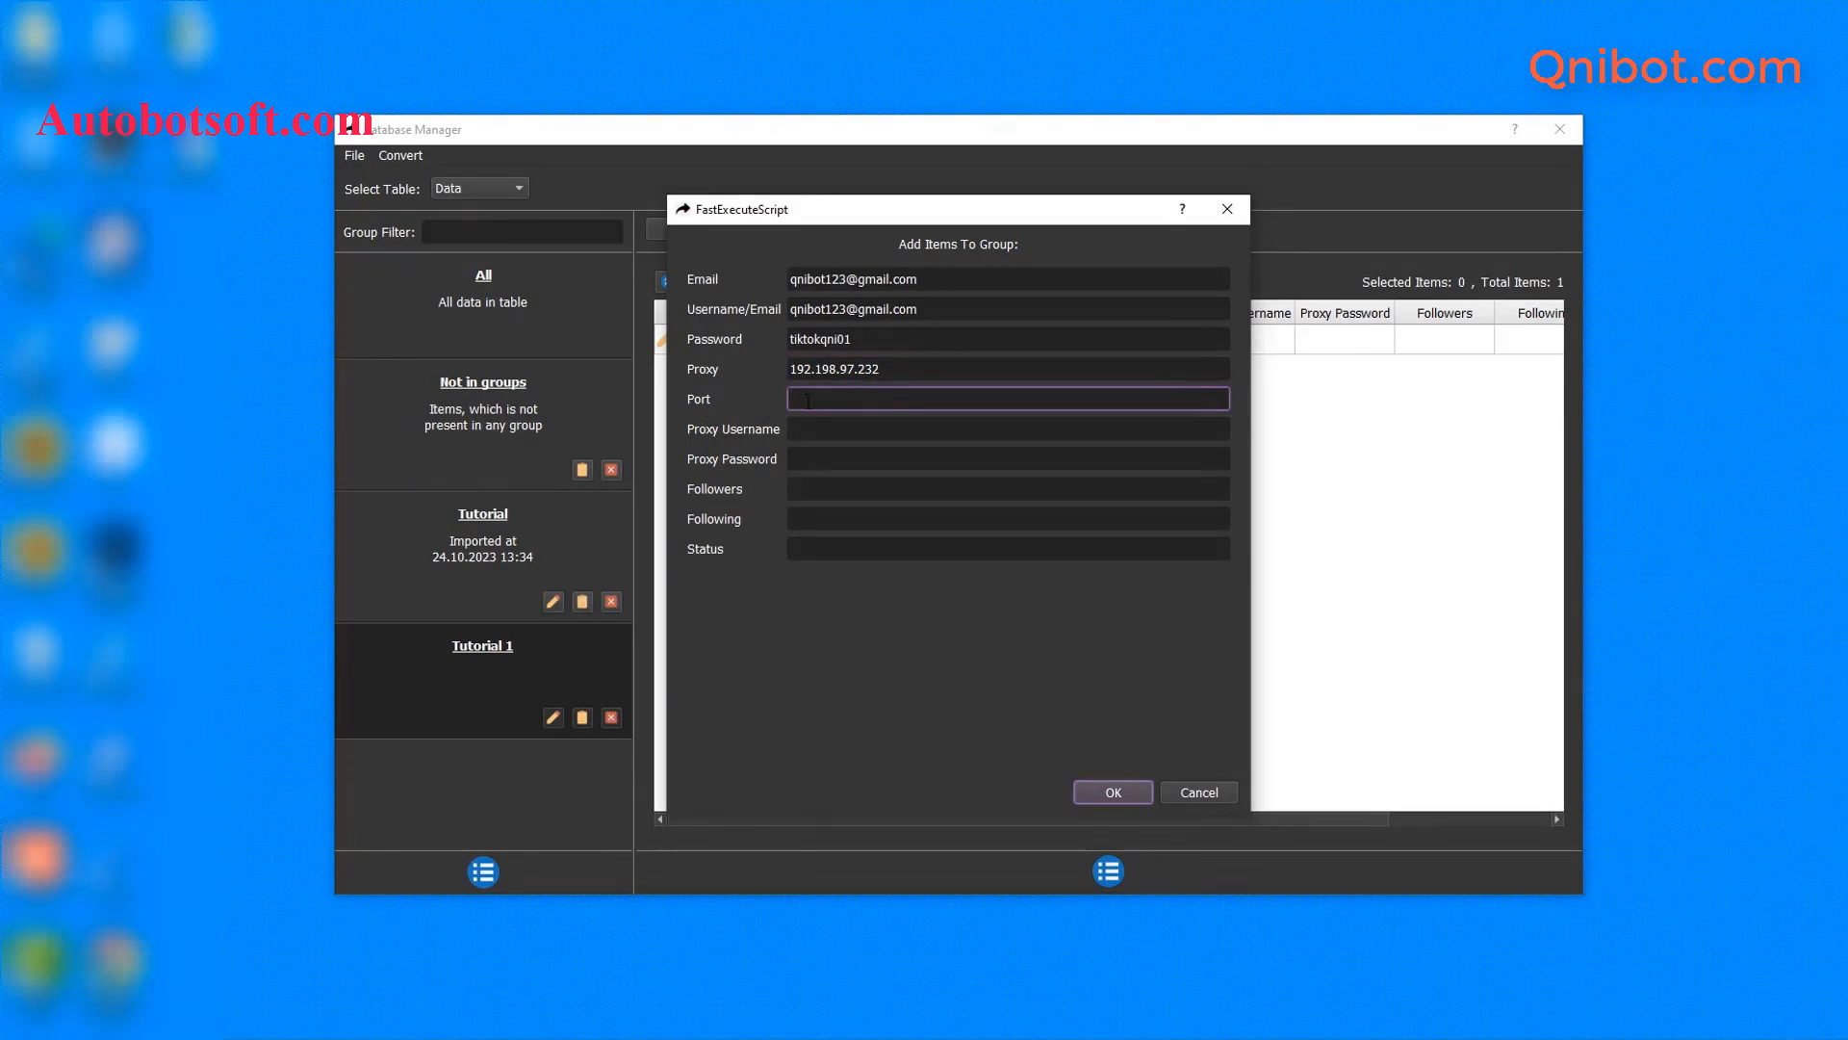
type("99793")
left_click(808, 433)
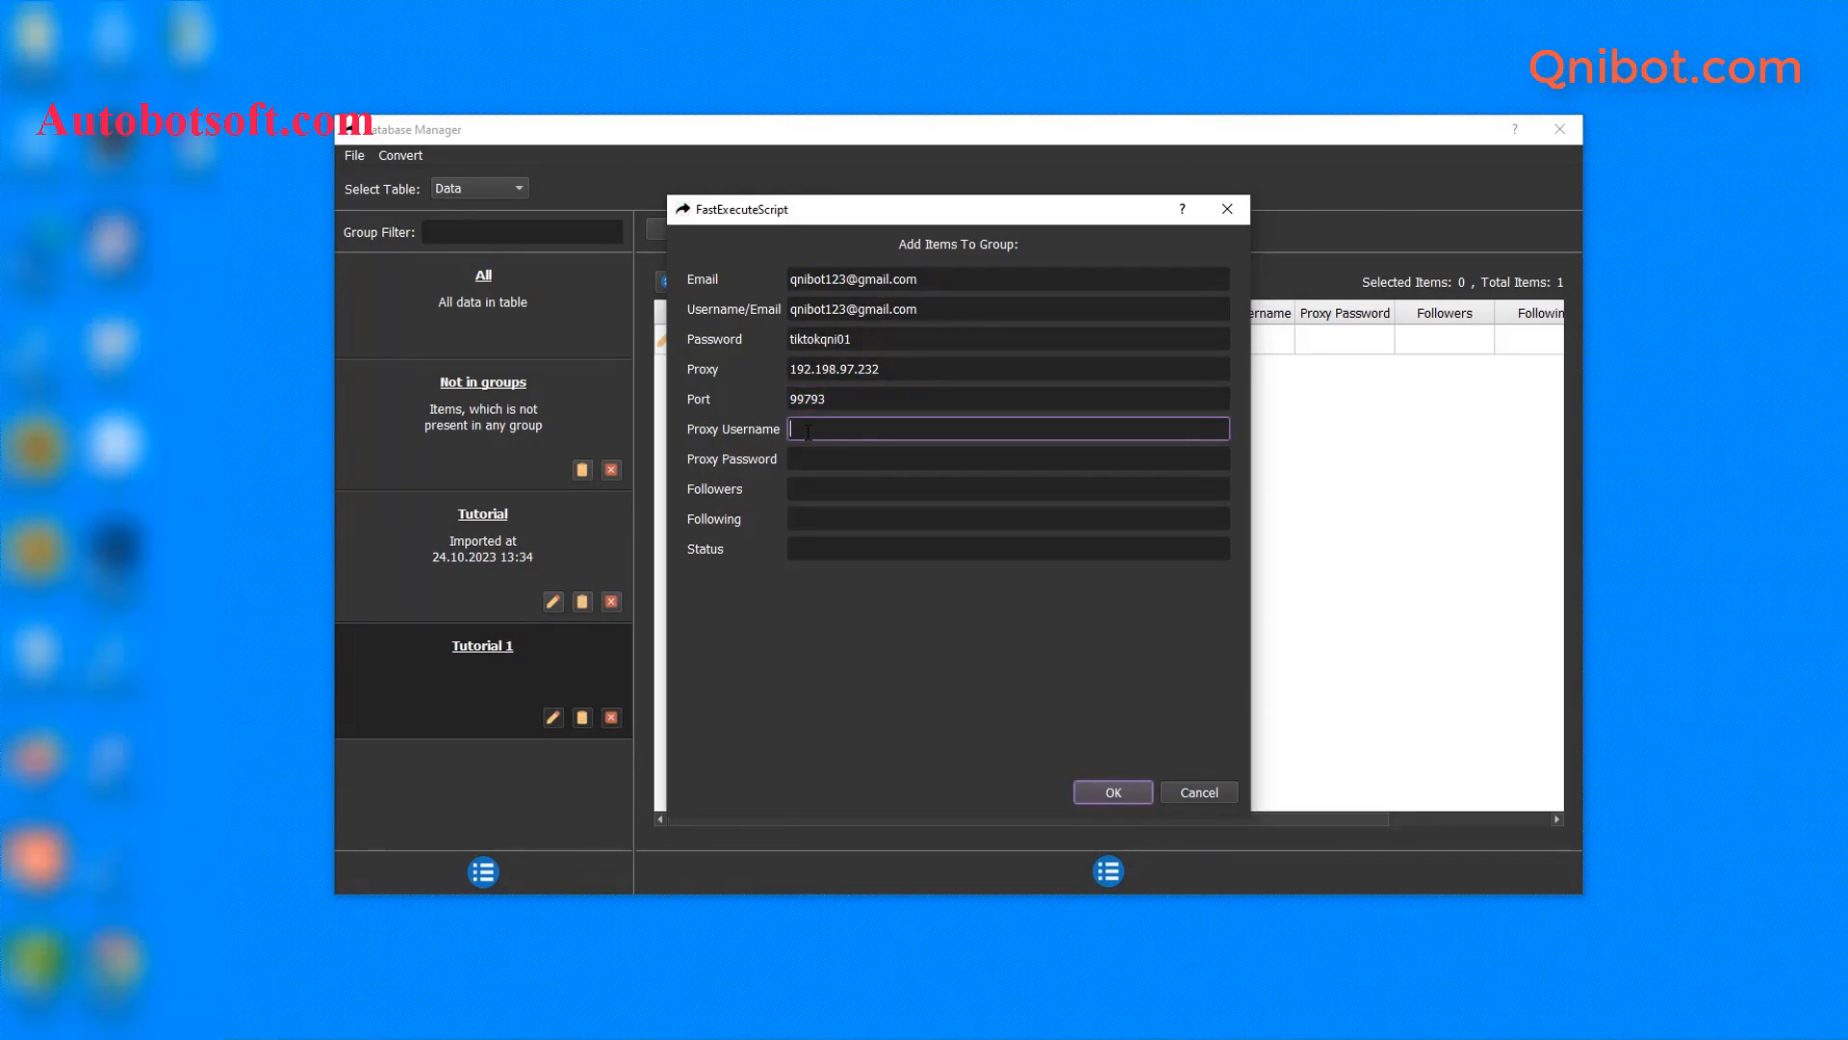
type("user123")
left_click(841, 458)
type("pass12")
type("3")
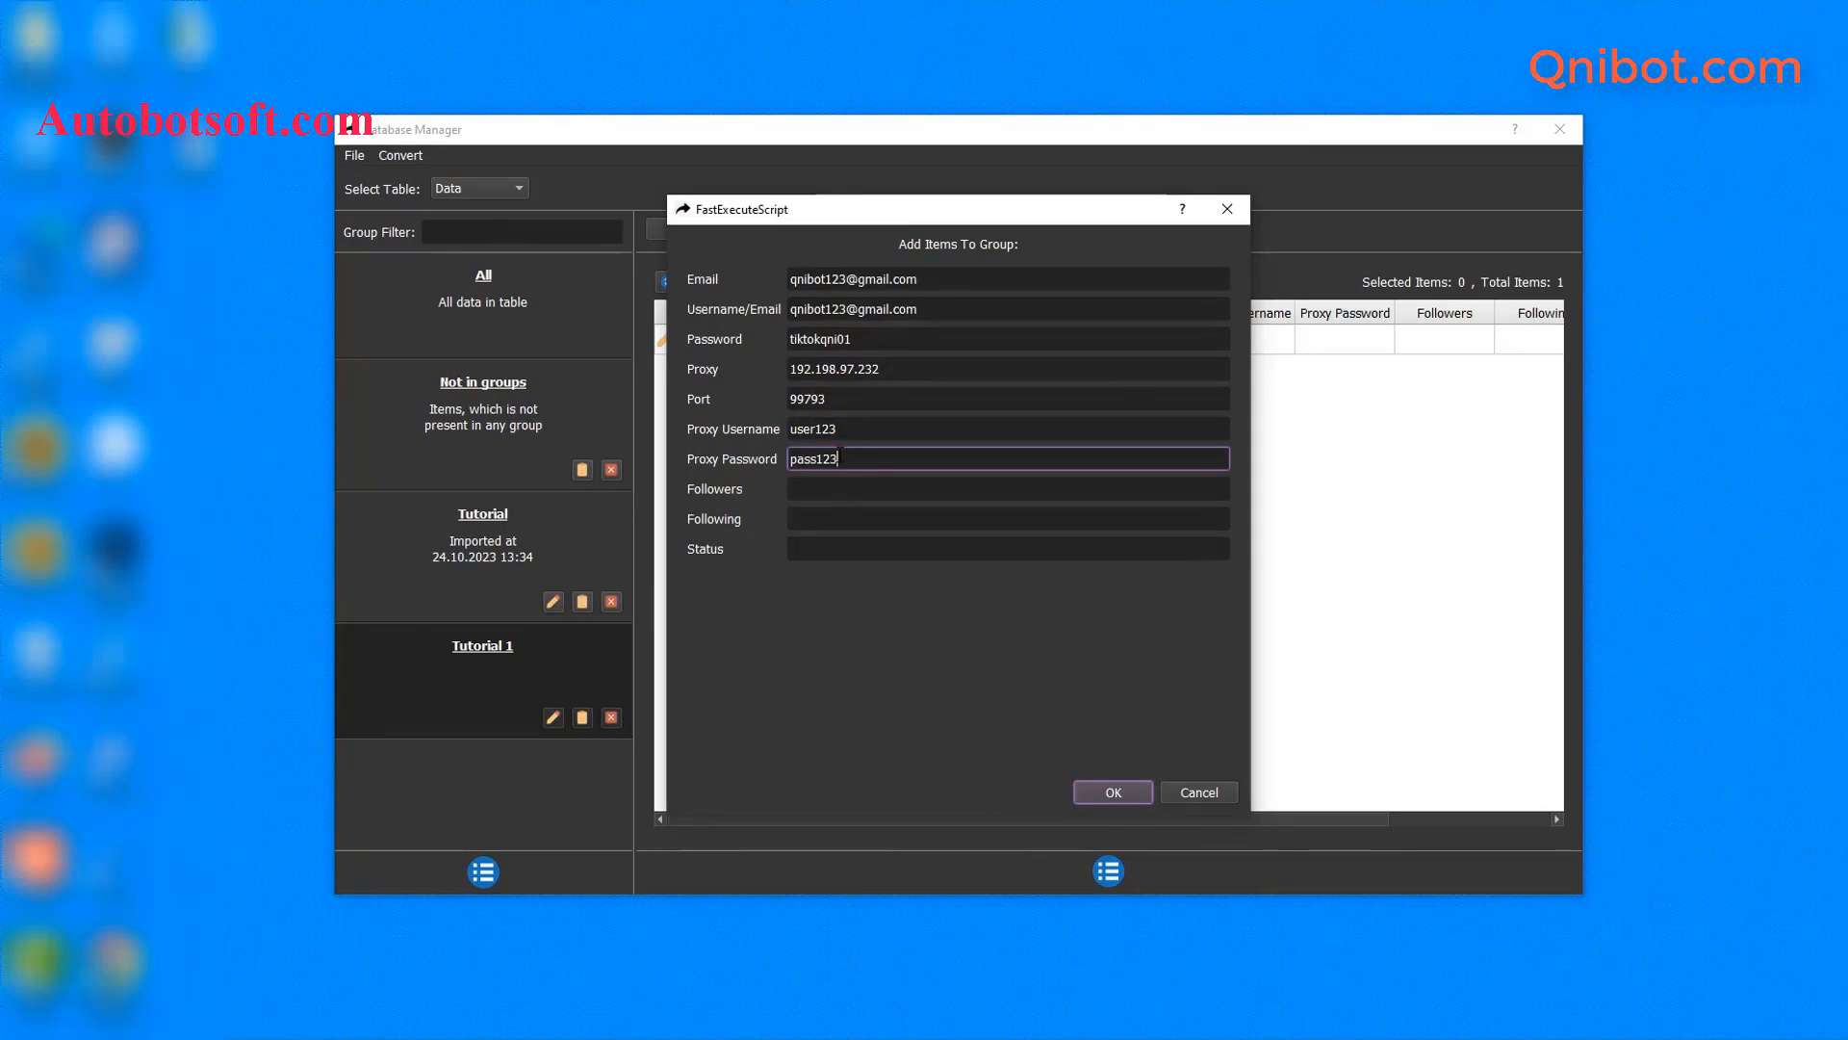
left_click(1112, 796)
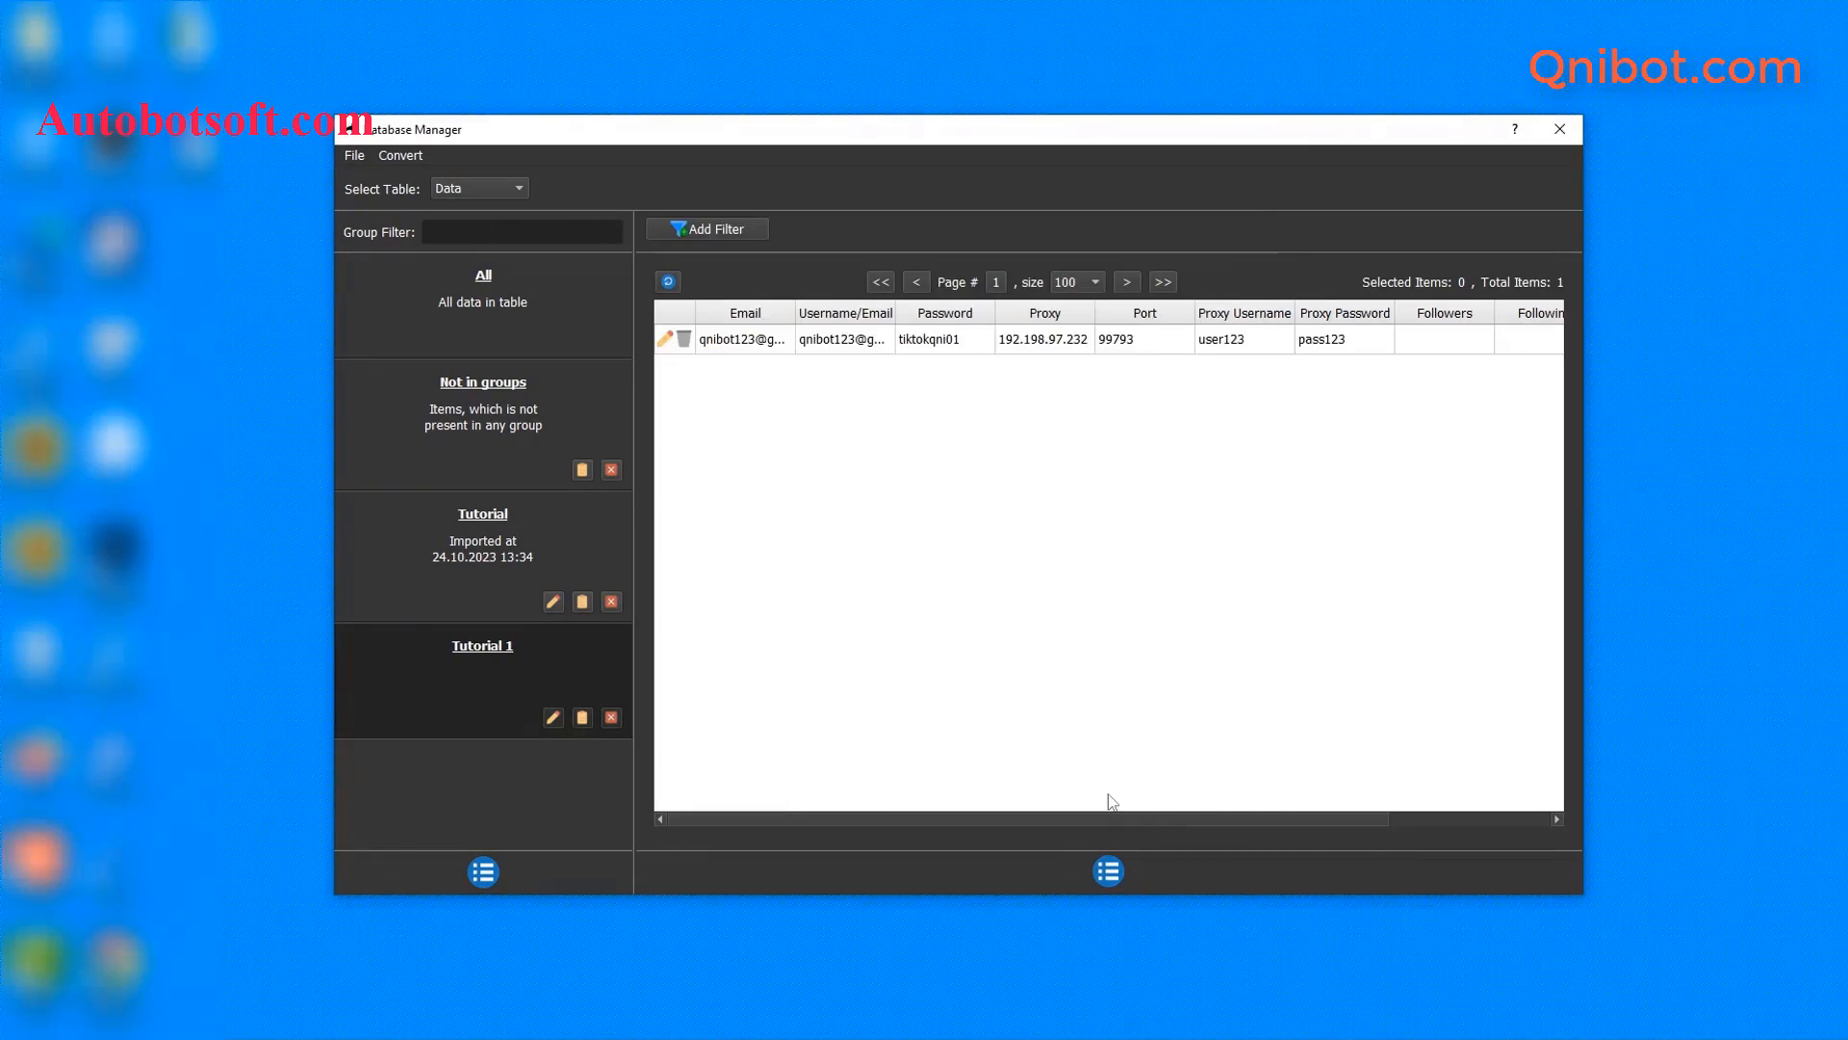
left_click(1112, 872)
left_click(1147, 870)
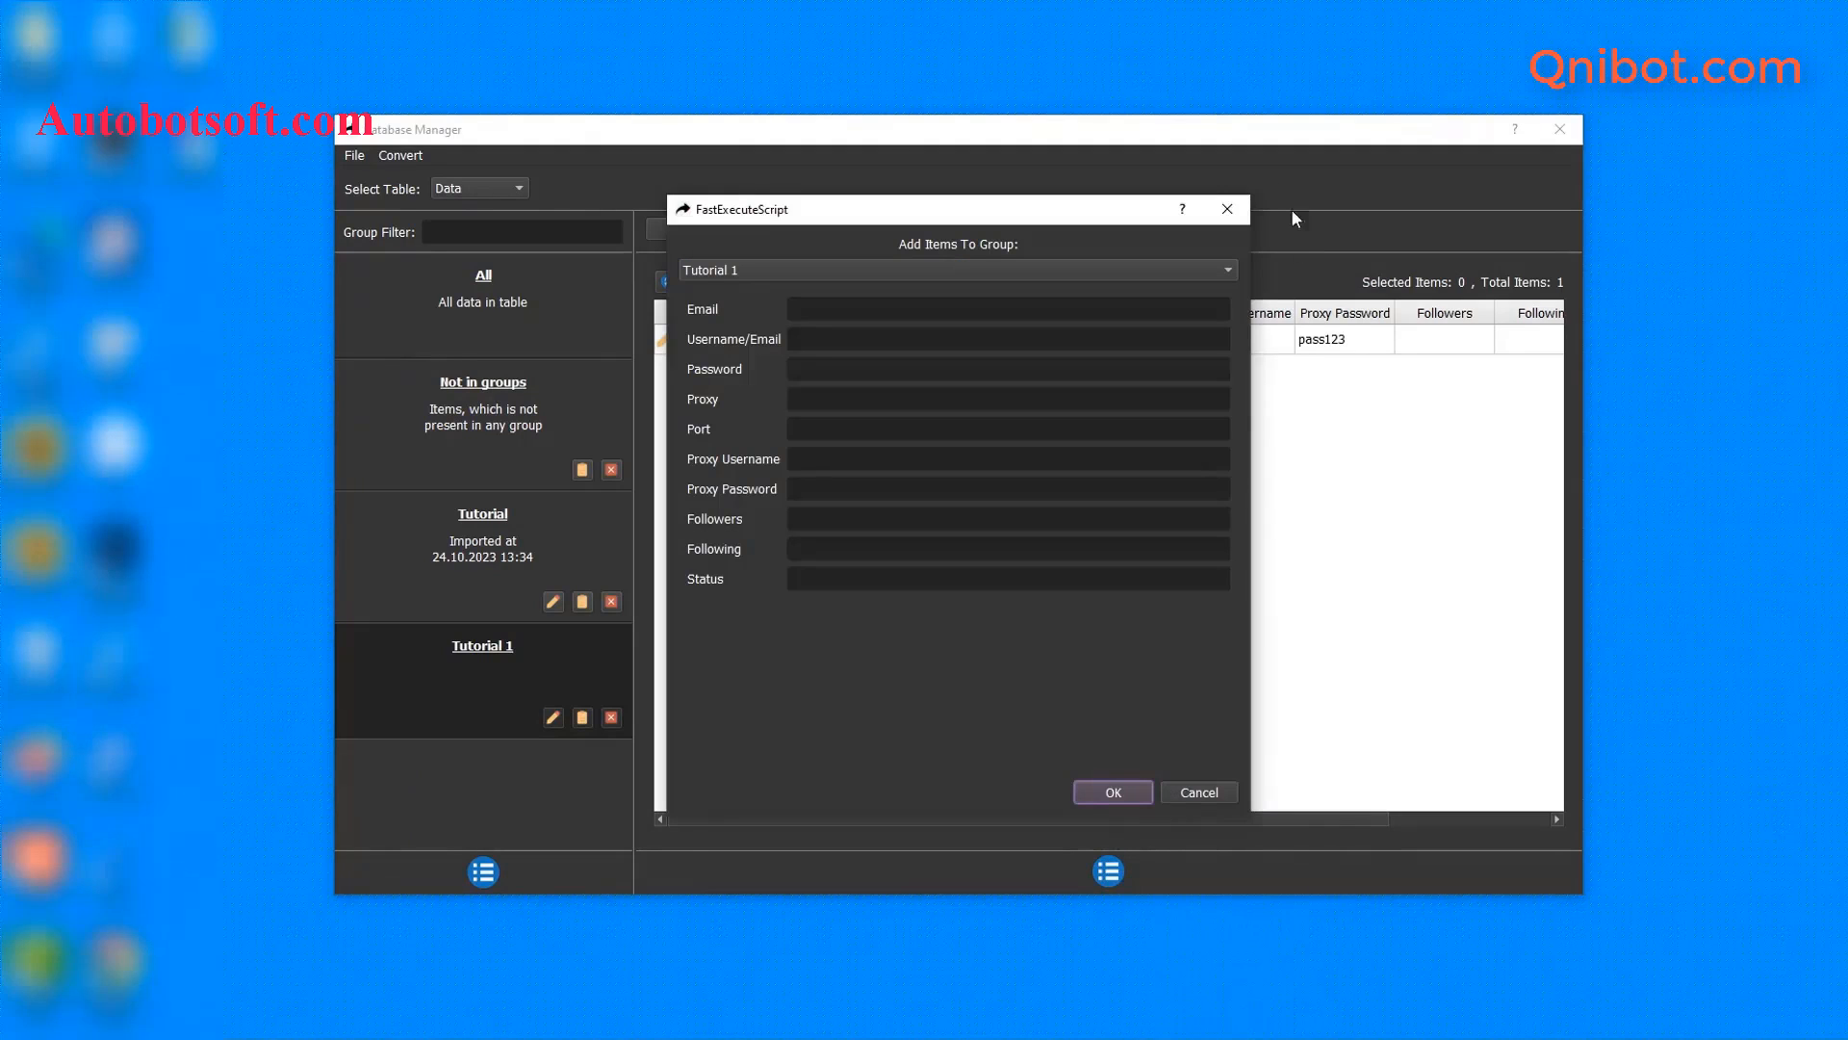
left_click(1229, 209)
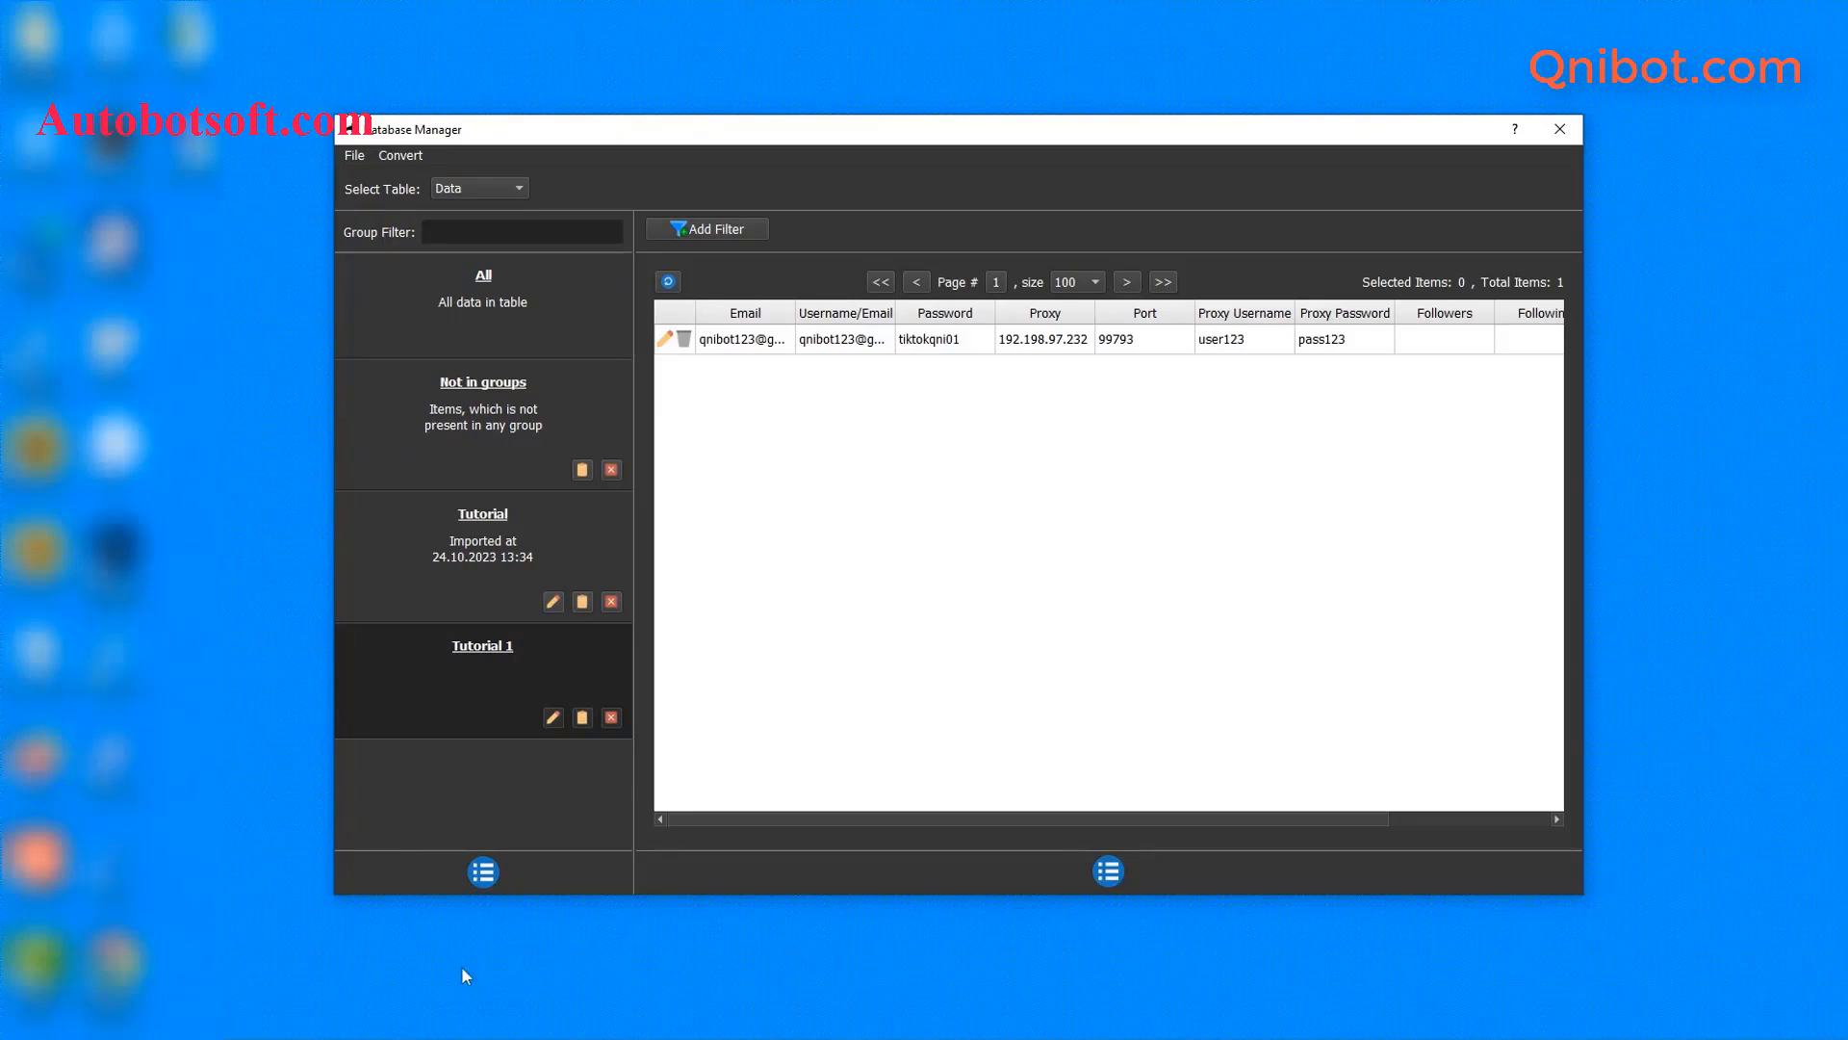
- Make a new text file accounts-tiktok.txt in qnibot and open it with Notepad
left_click(364, 997)
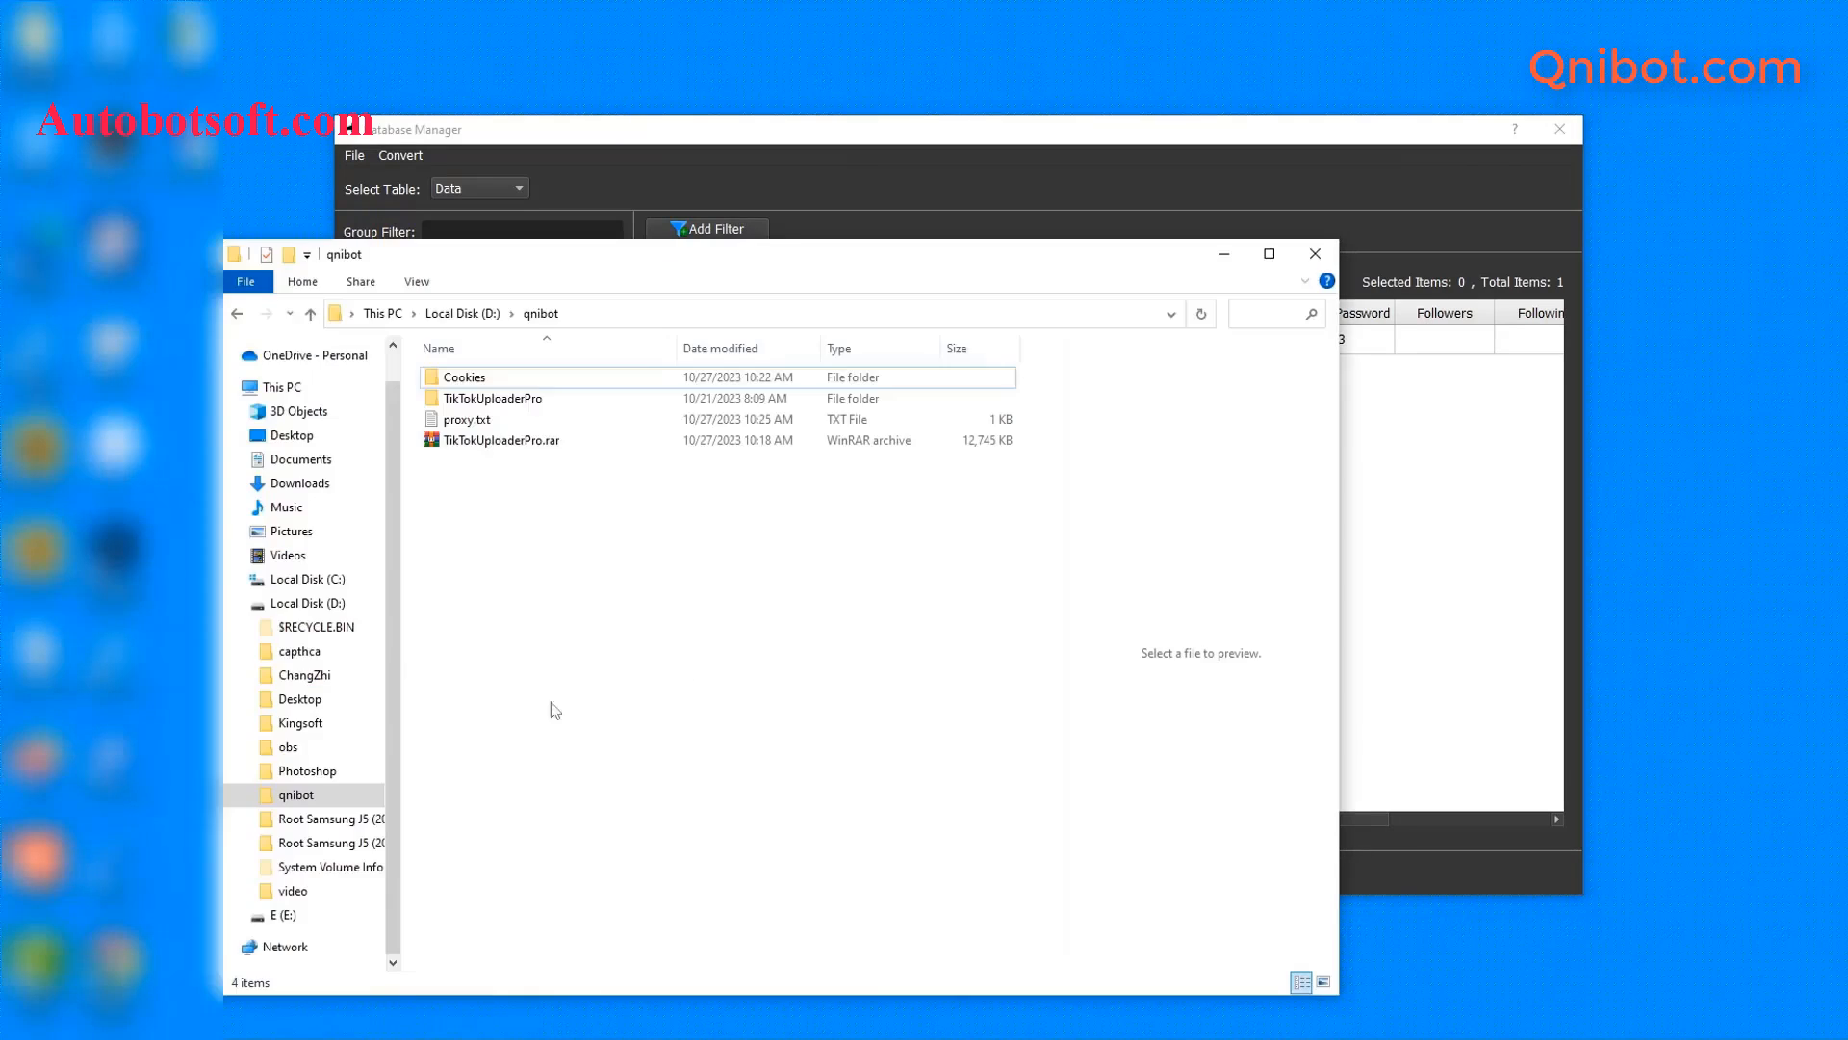
right_click(482, 502)
mouse_move(529, 754)
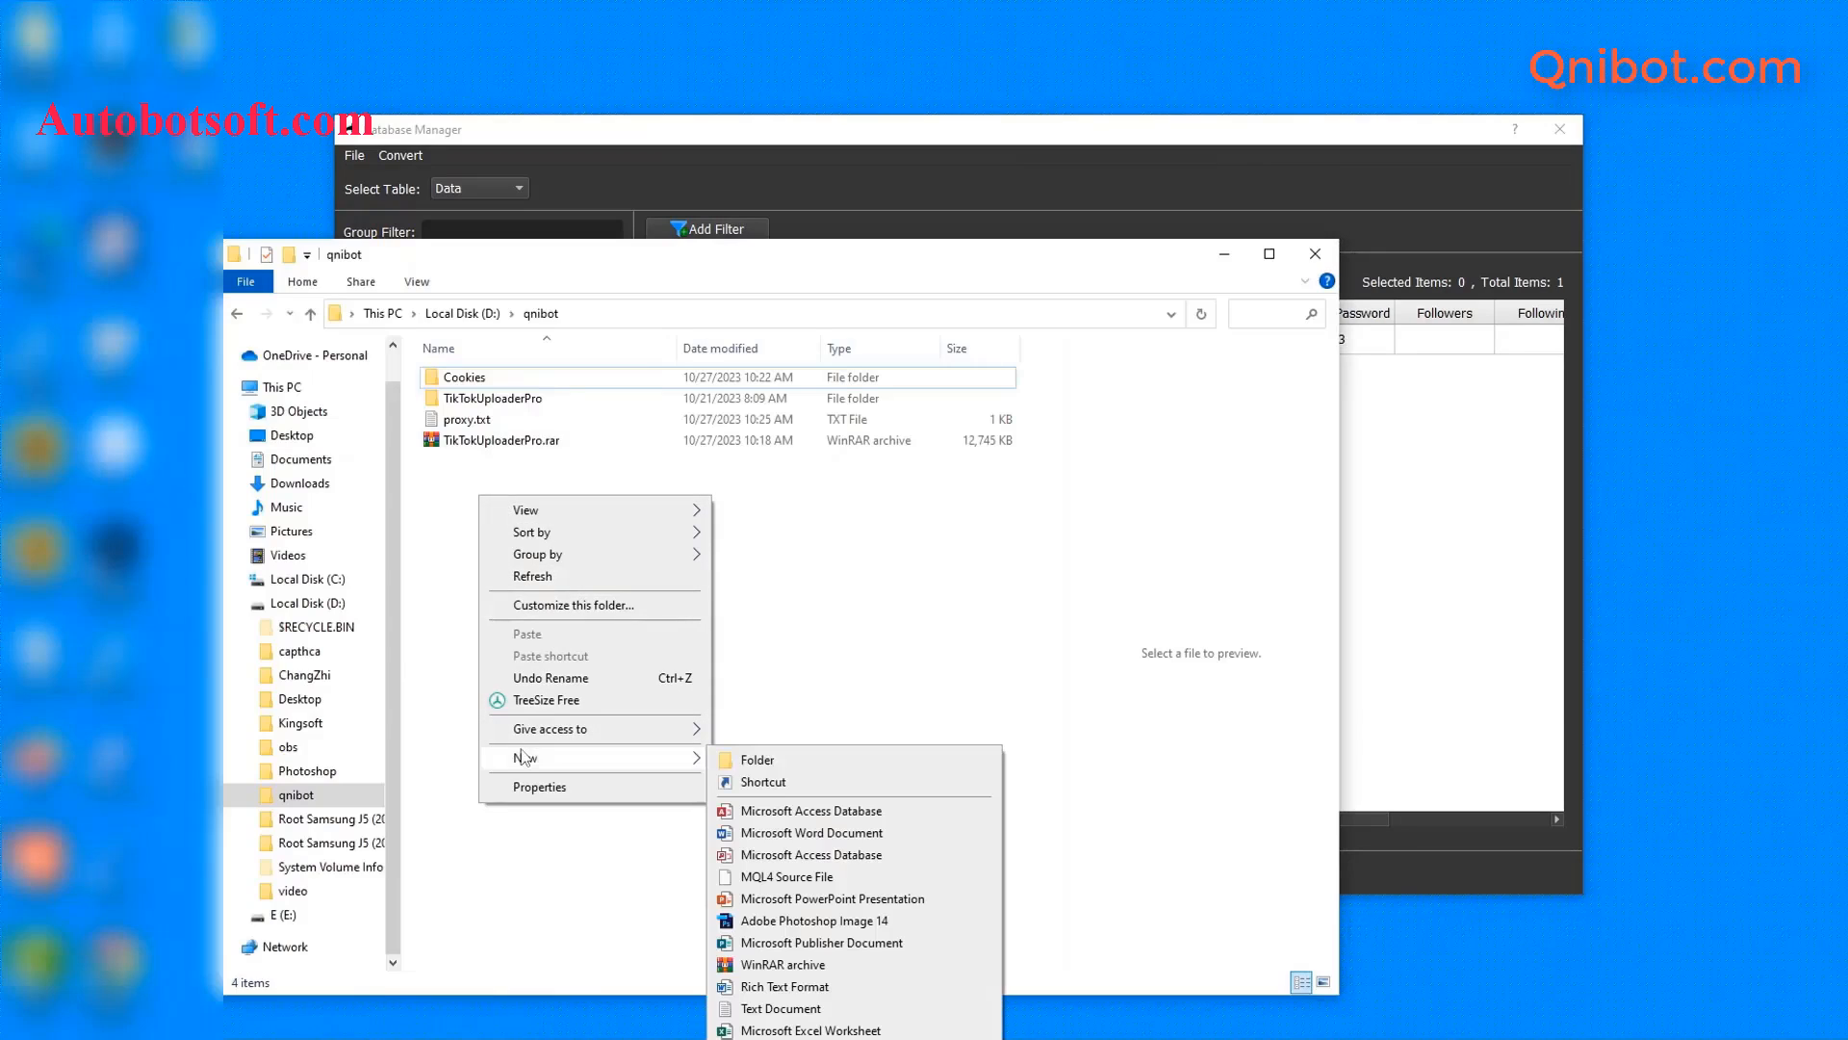
left_click(731, 1006)
type("accounts")
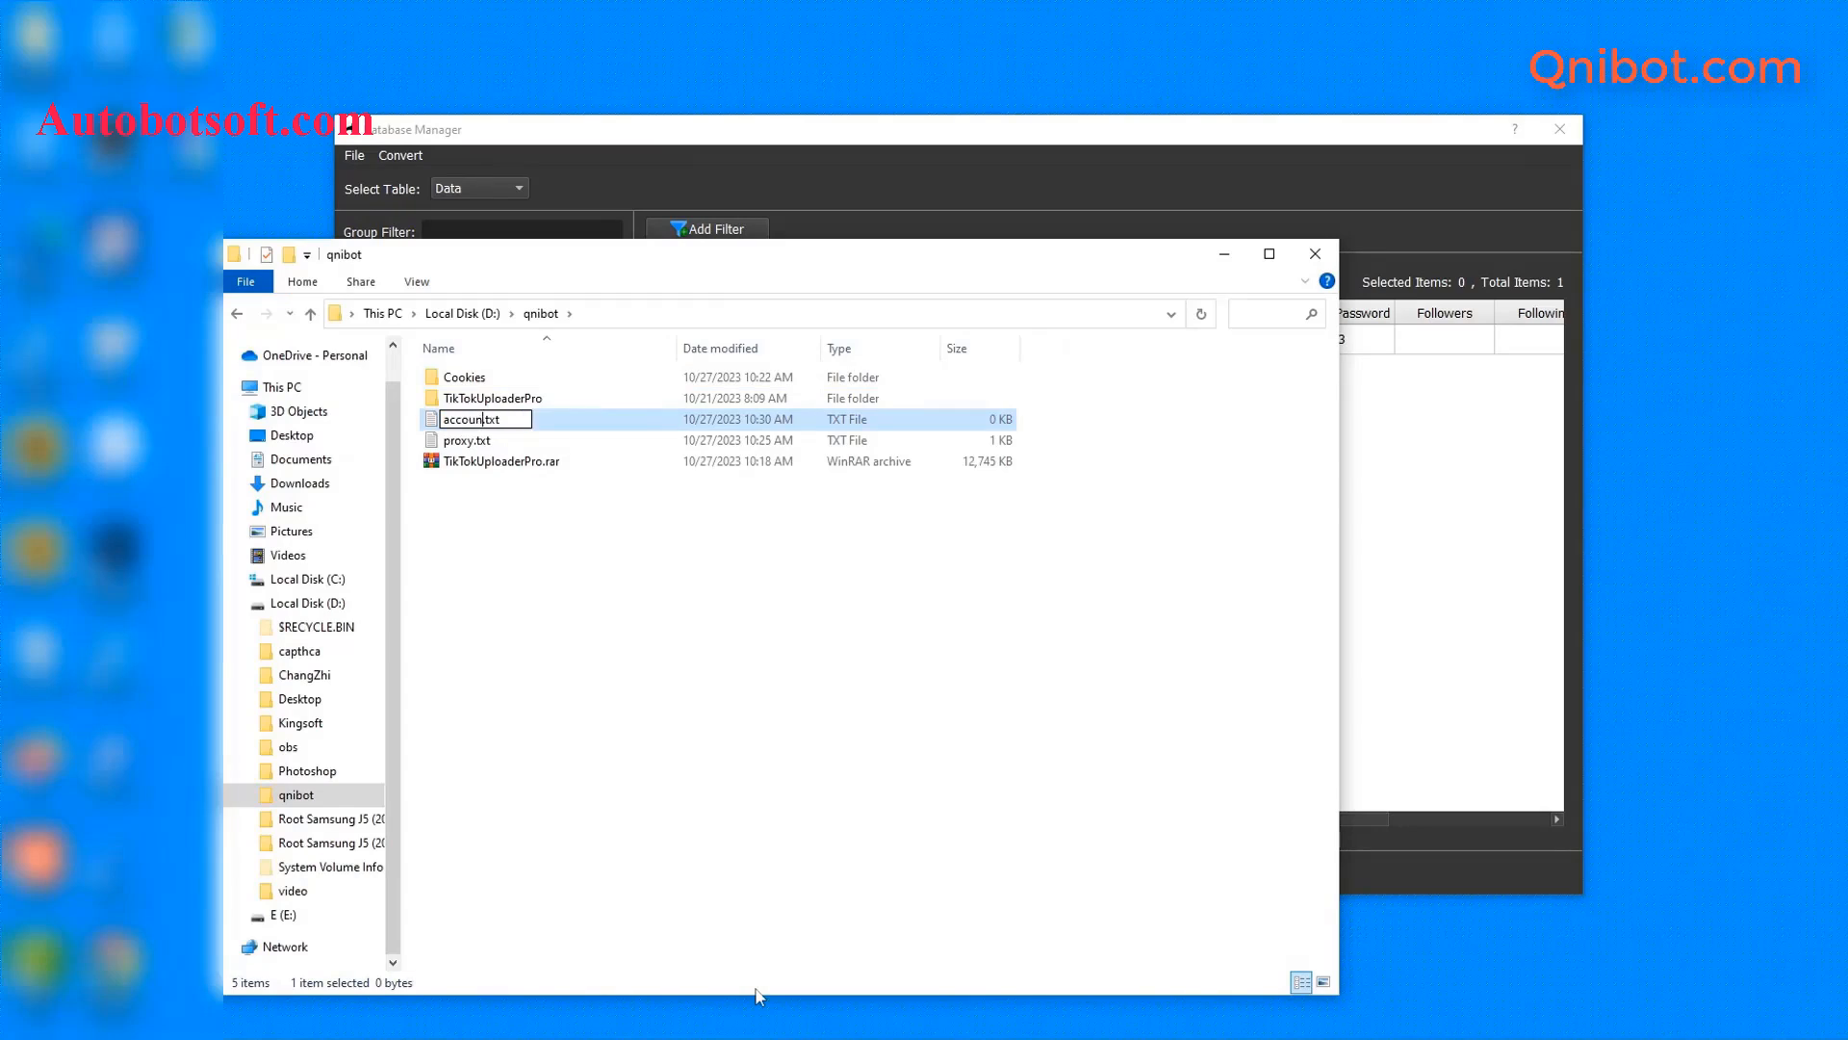
type("-tiktok")
key("Return")
double_click(578, 421)
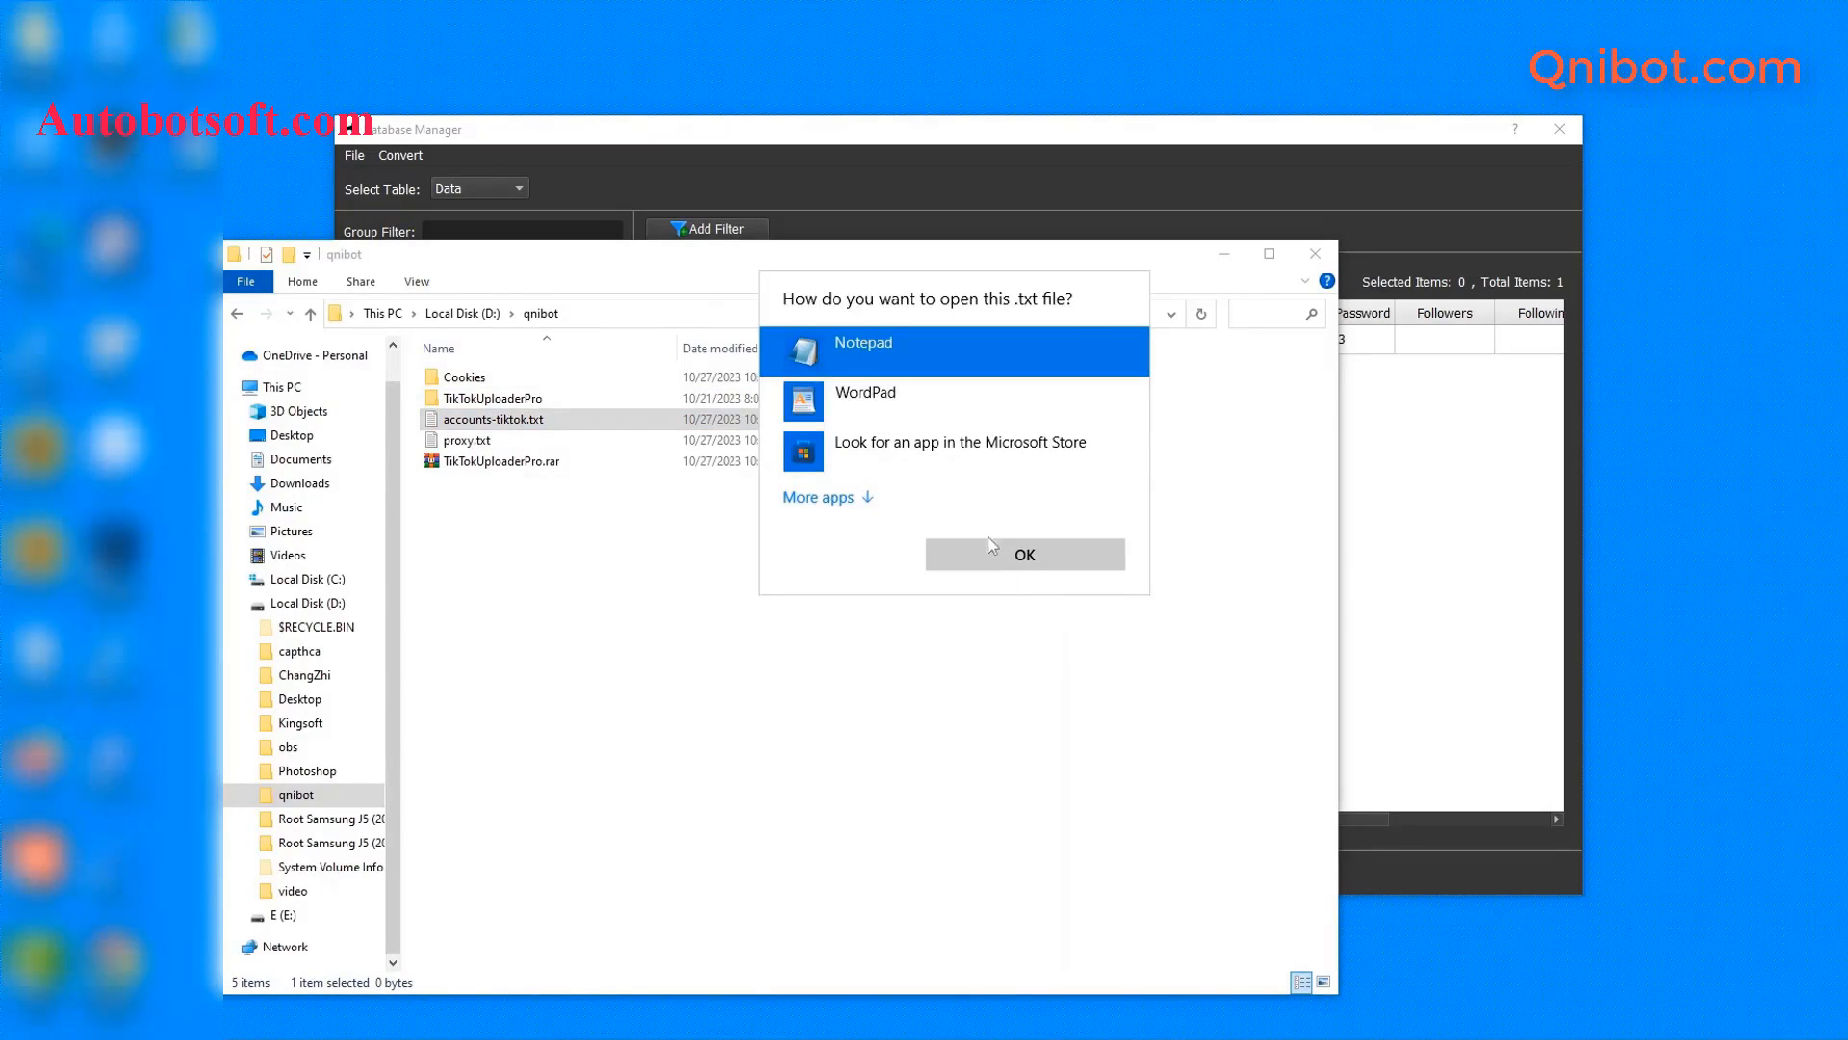
left_click(994, 549)
left_click(1223, 255)
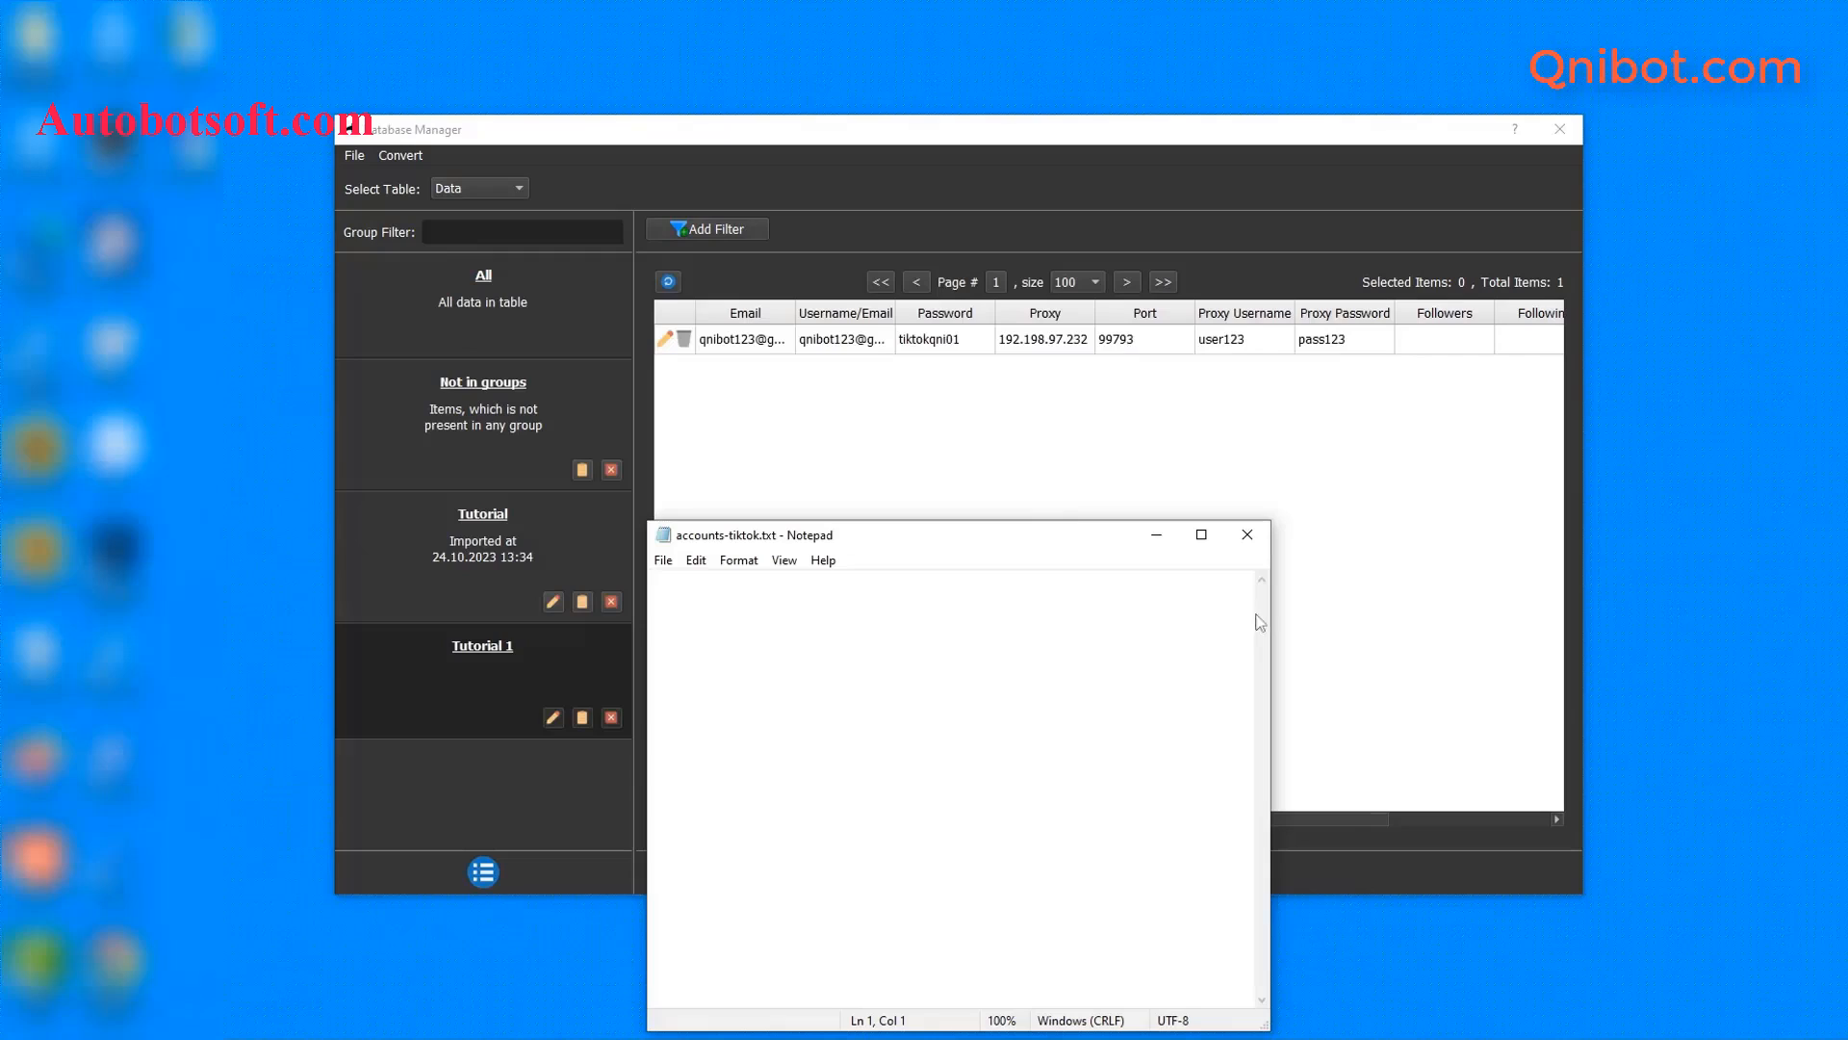
- Enter the first account line: e-mail, username and password, comma-separated
left_click_drag(1273, 607, 1498, 605)
left_click_drag(1263, 533, 1271, 429)
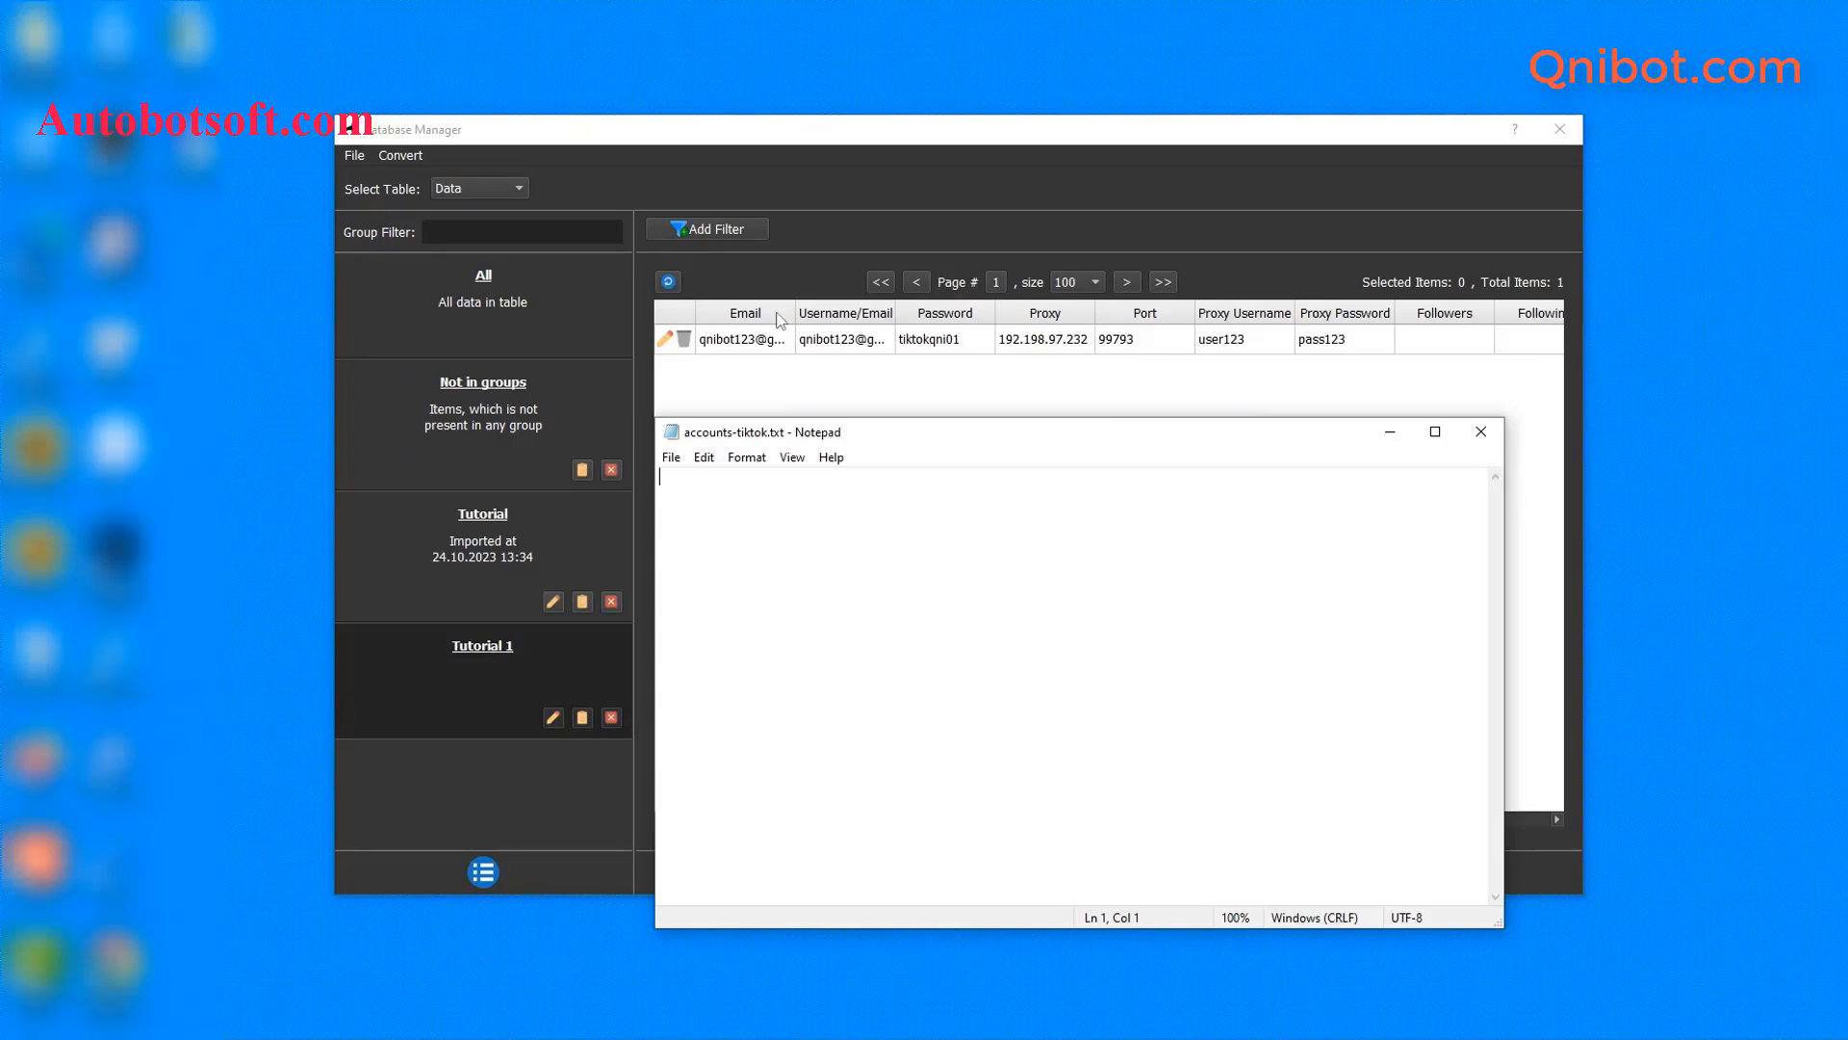
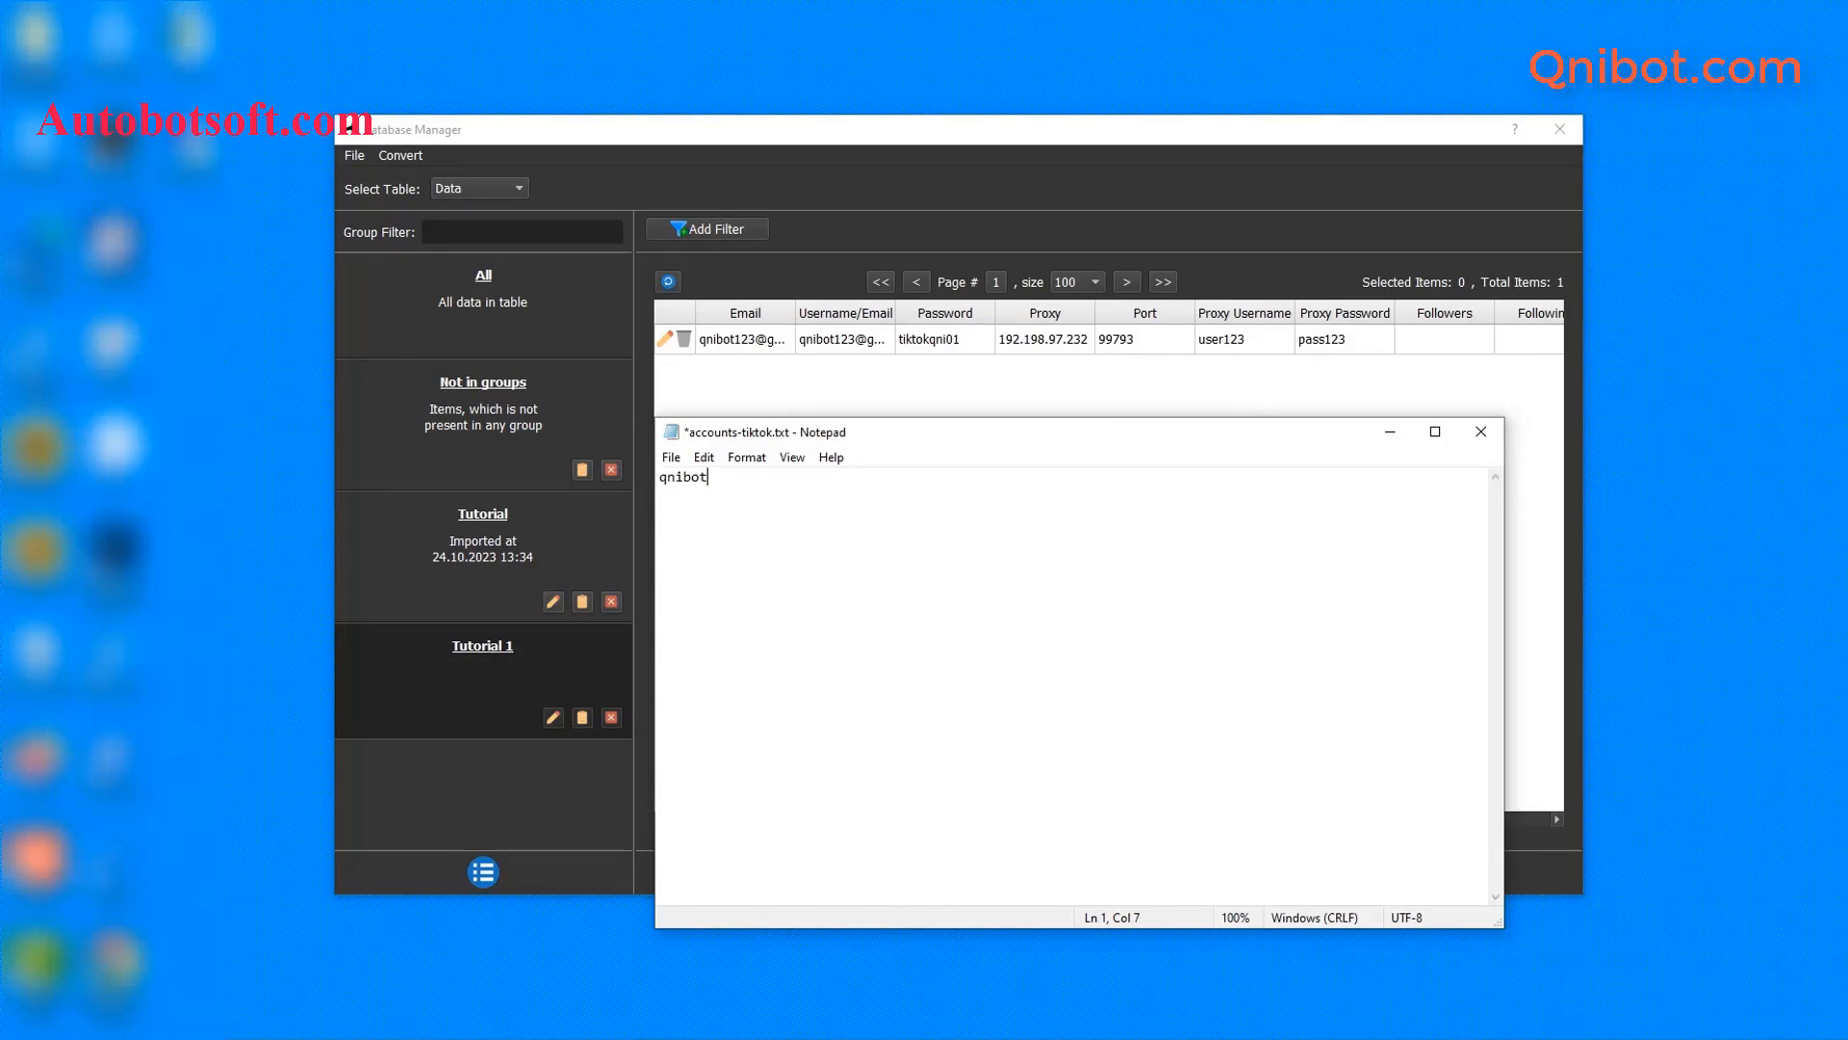
key("ctrl+v")
type(",")
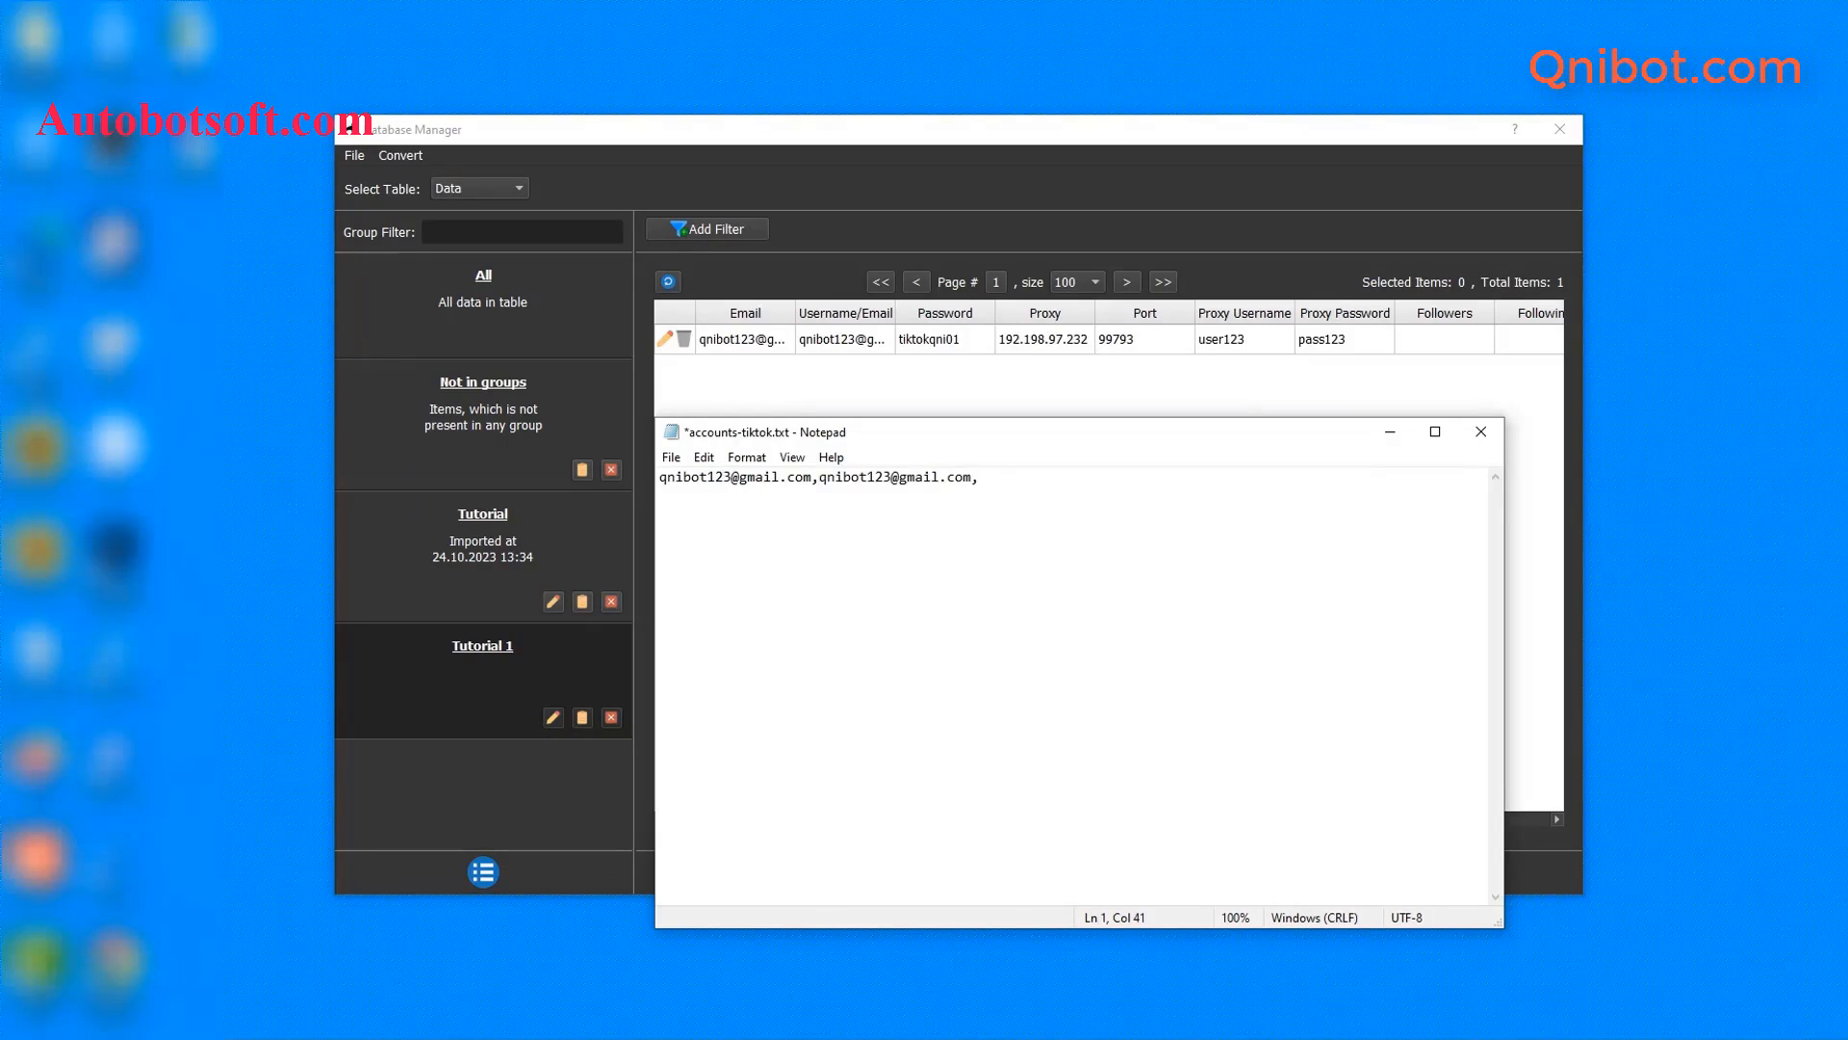
type("tiktokqni123")
- Add a second account line with proxy 192.198.97.232, port 99793 and proxy login, then save
key("Return")
key("ctrl+v")
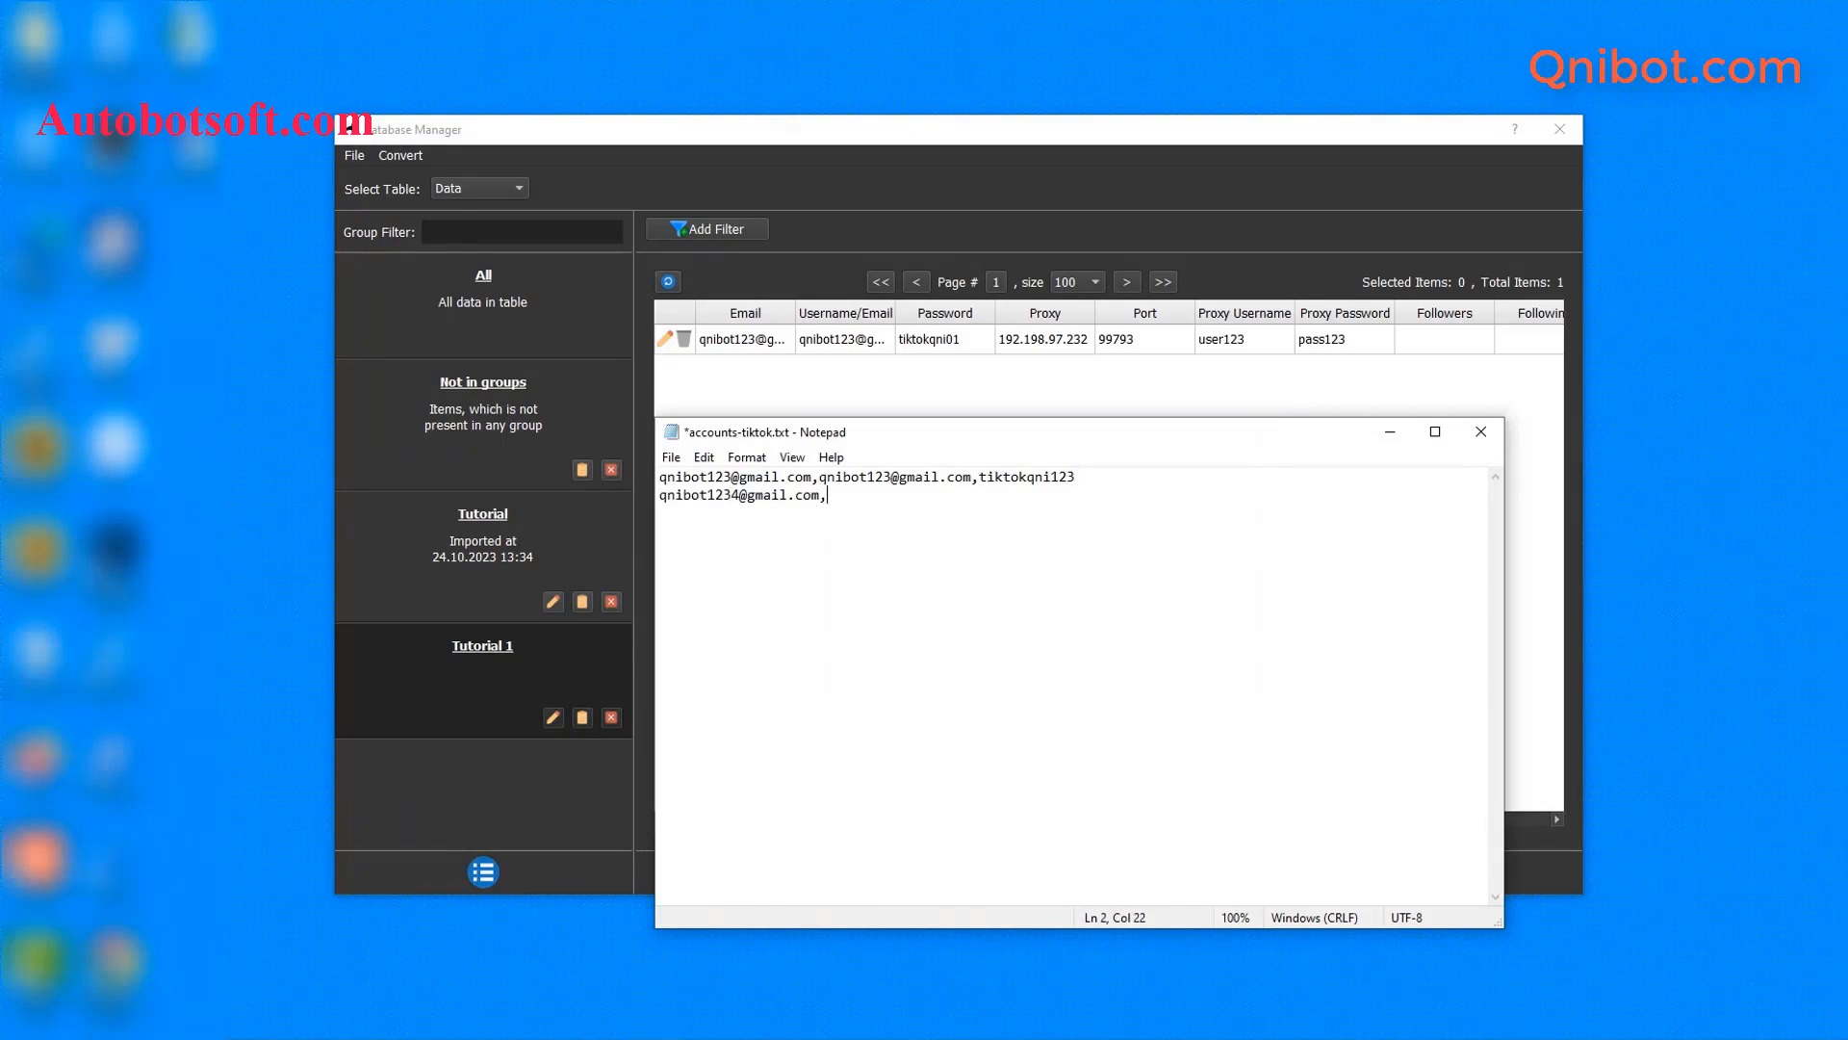
type(",")
key("ctrl+v")
type(",")
left_click_drag(979, 476, 1080, 474)
key("ctrl+c")
left_click(1060, 498)
key("ctrl+v")
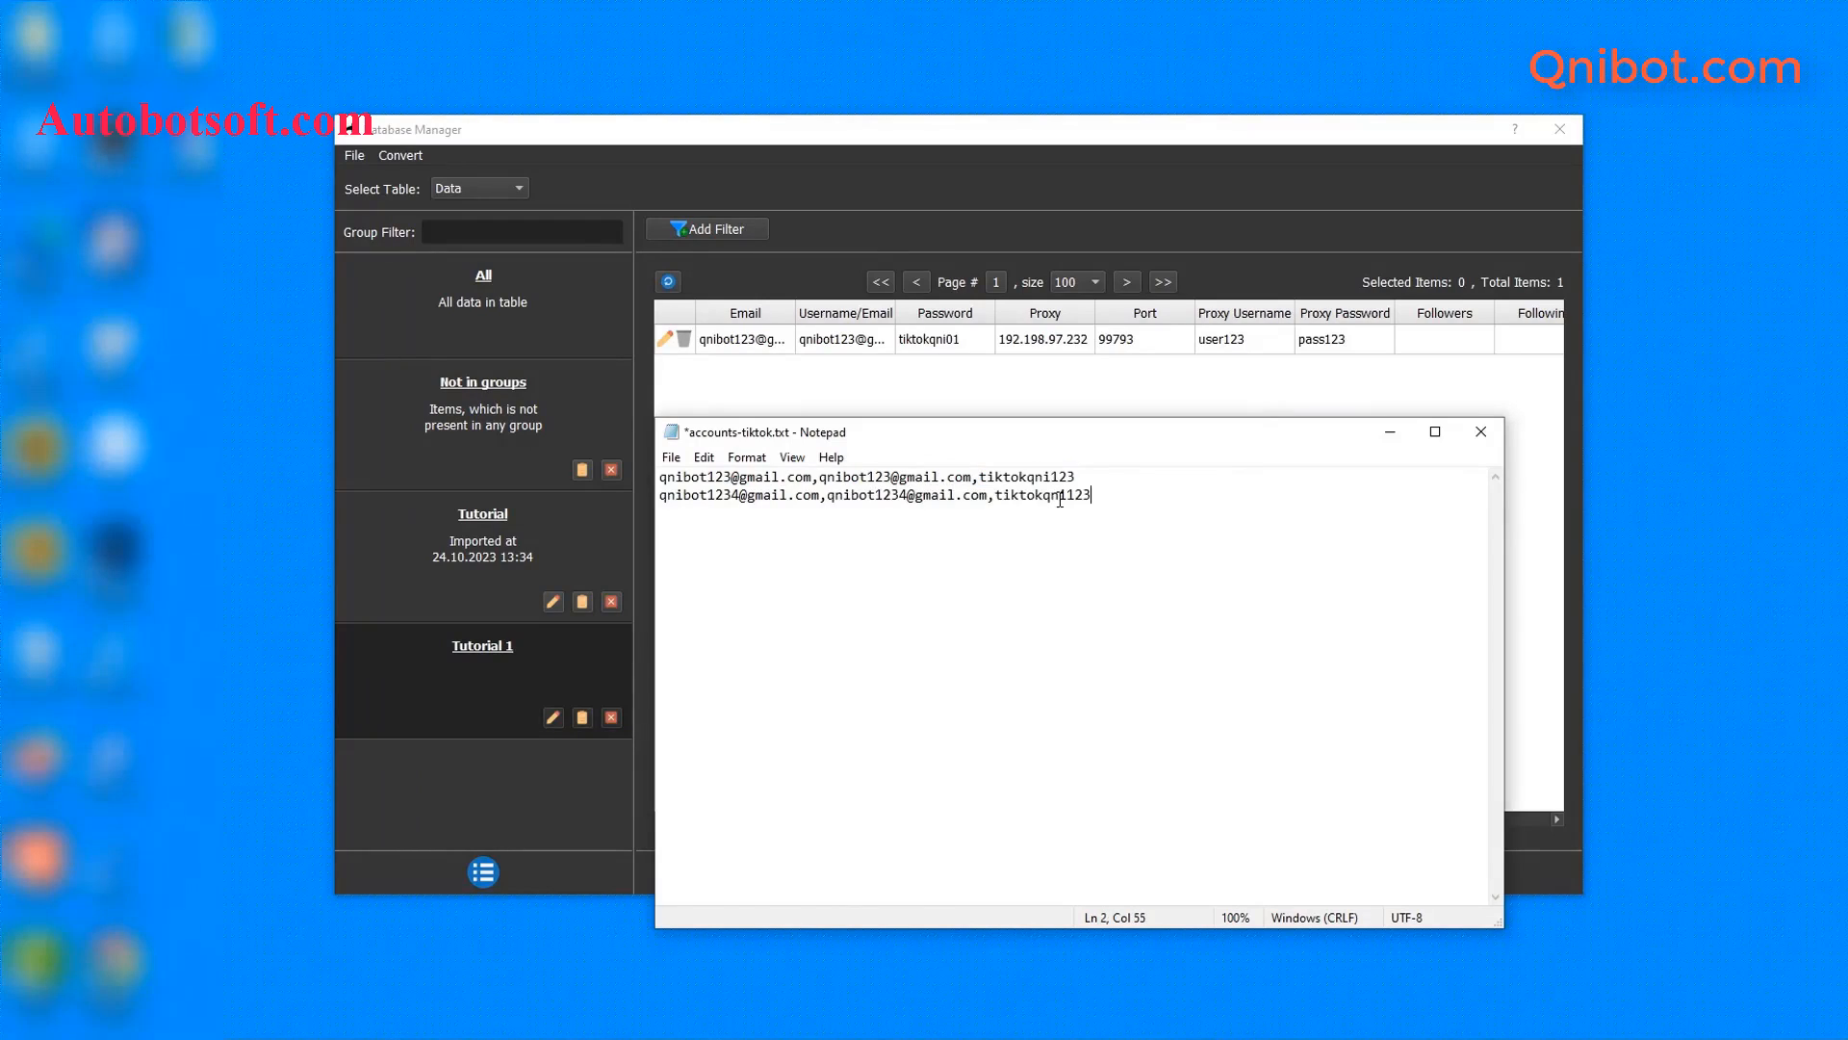
type(",192.198.97.232,99793,user1234")
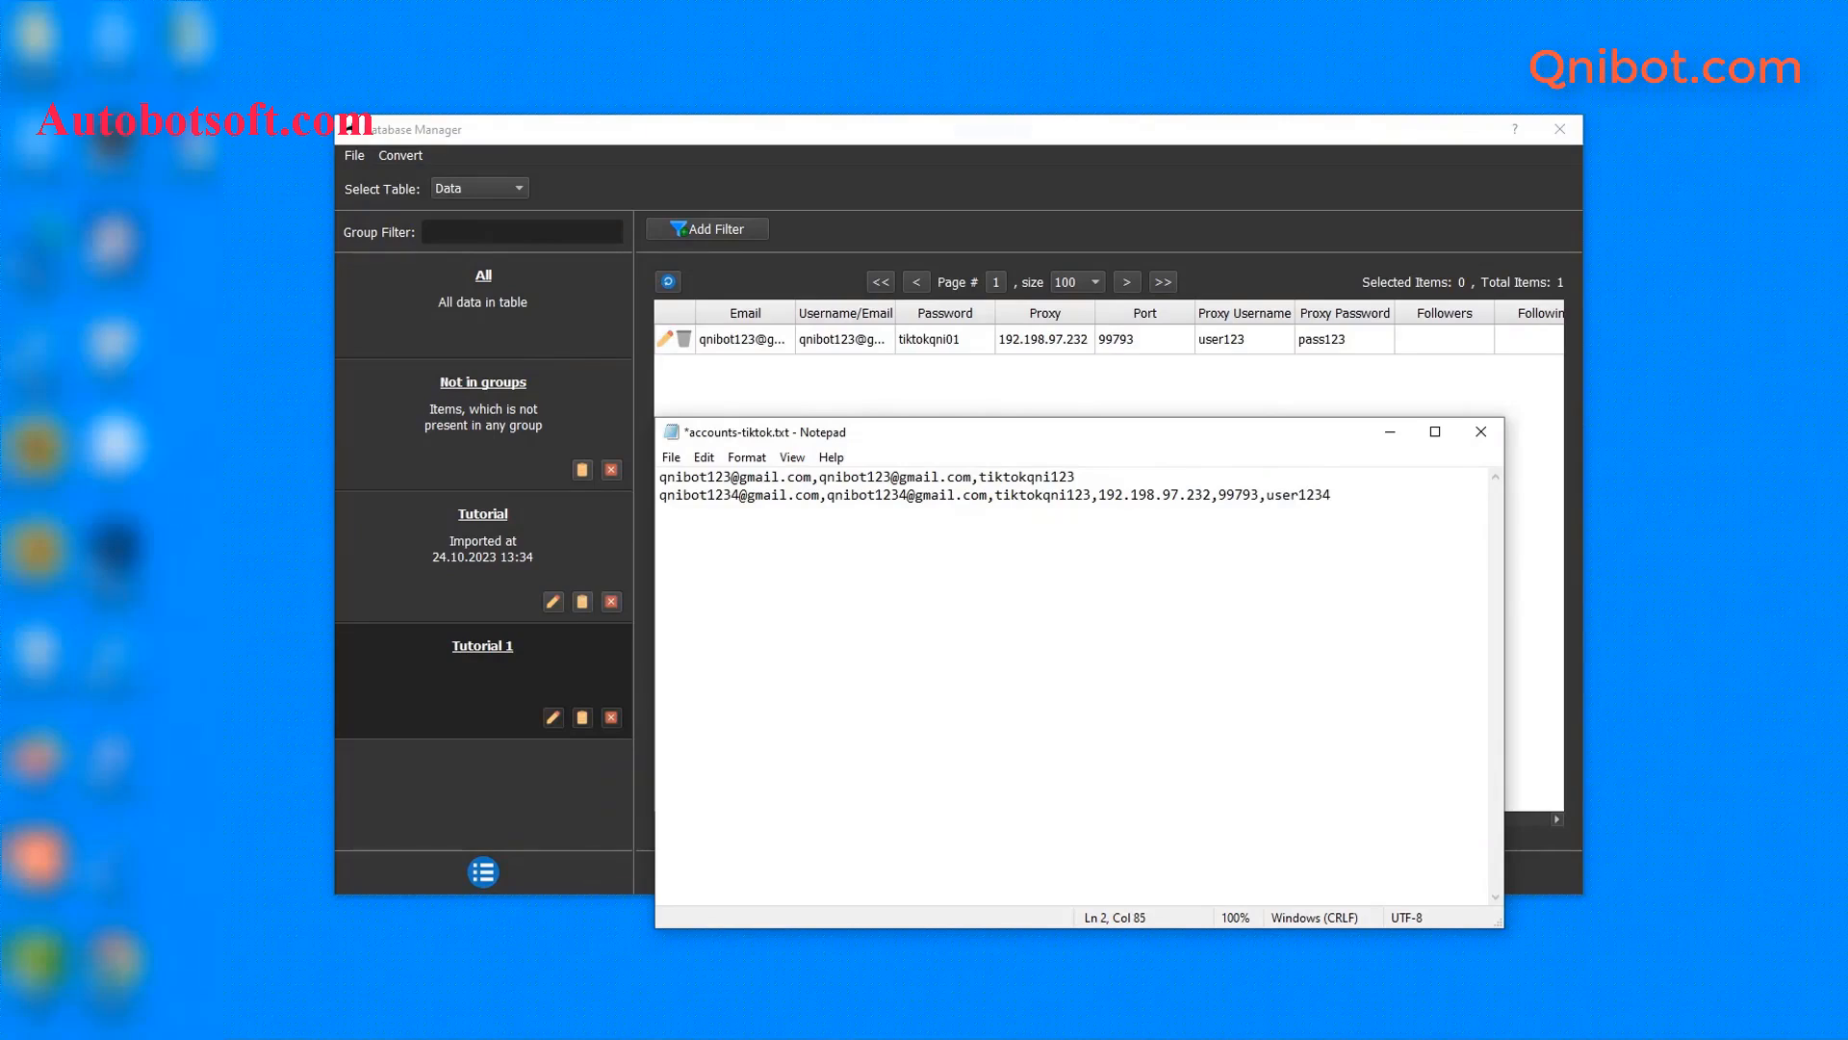
type(",pass123")
key("Return")
key("Return")
key("Return")
key("BackSpace")
key("BackSpace")
key("BackSpace")
left_click(682, 457)
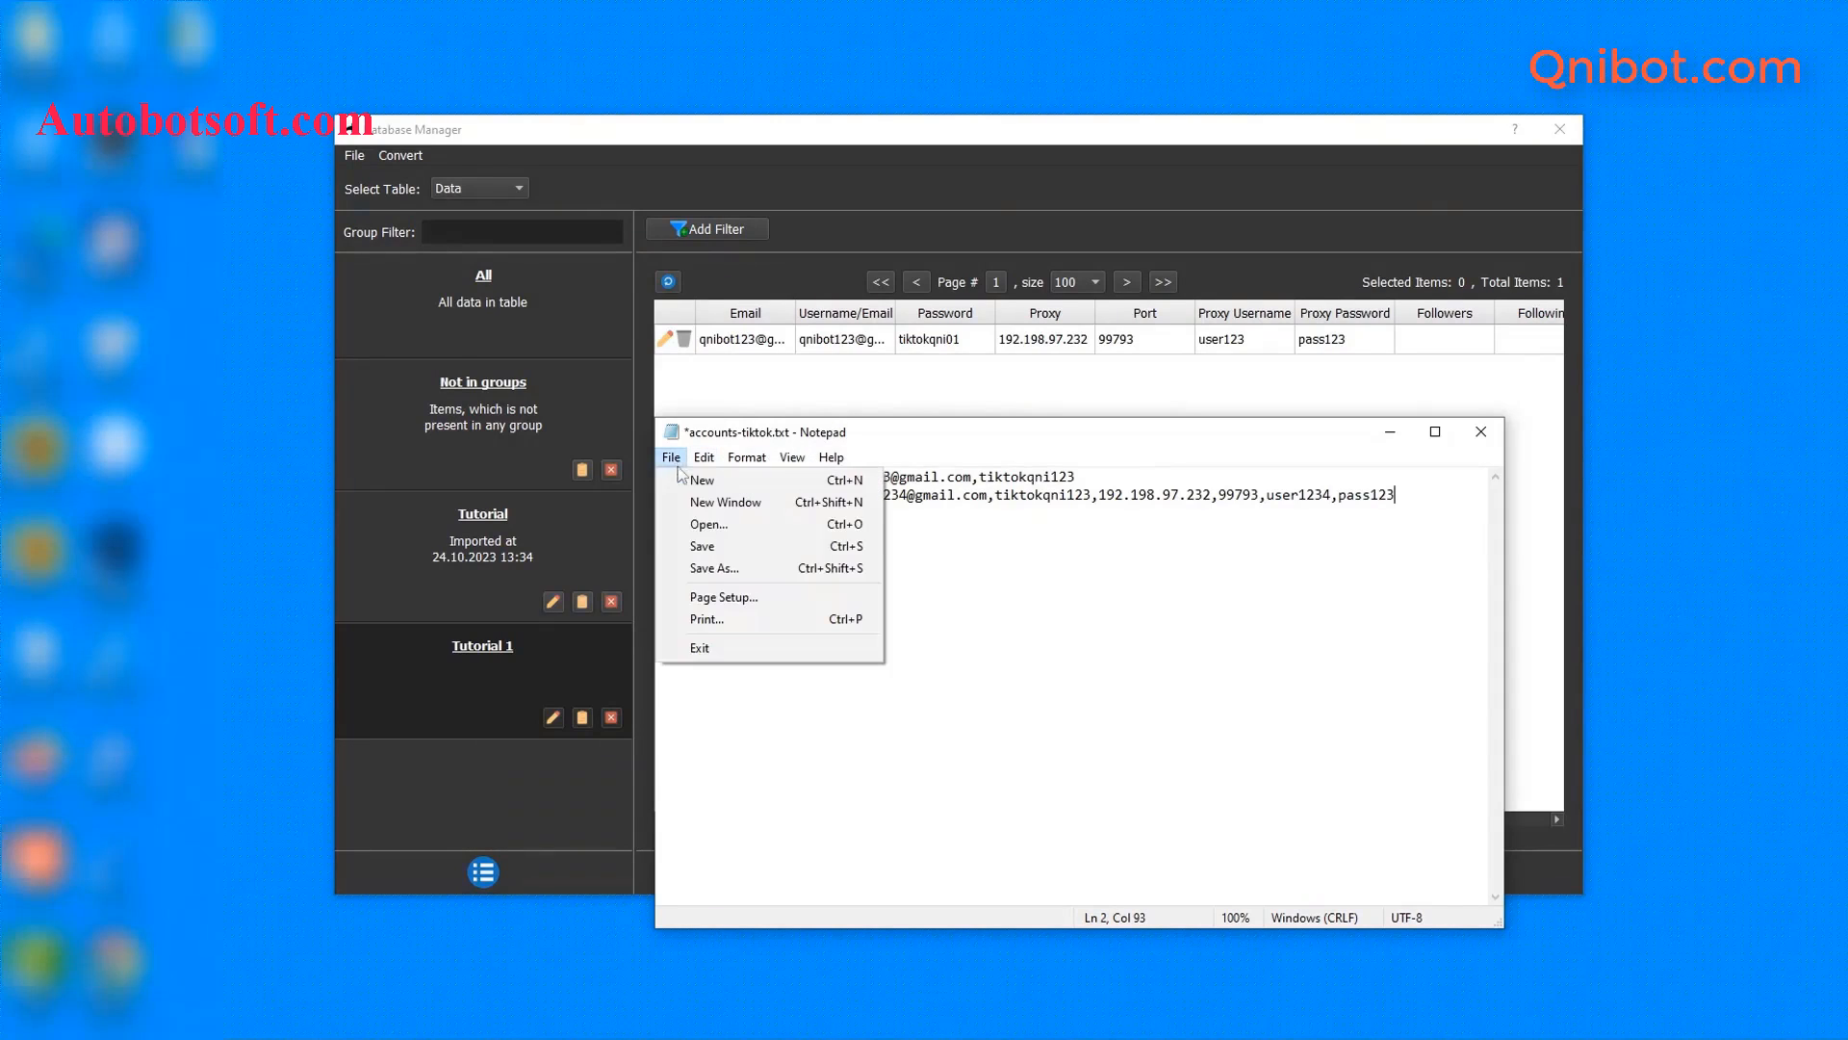
left_click(712, 546)
left_click(1272, 381)
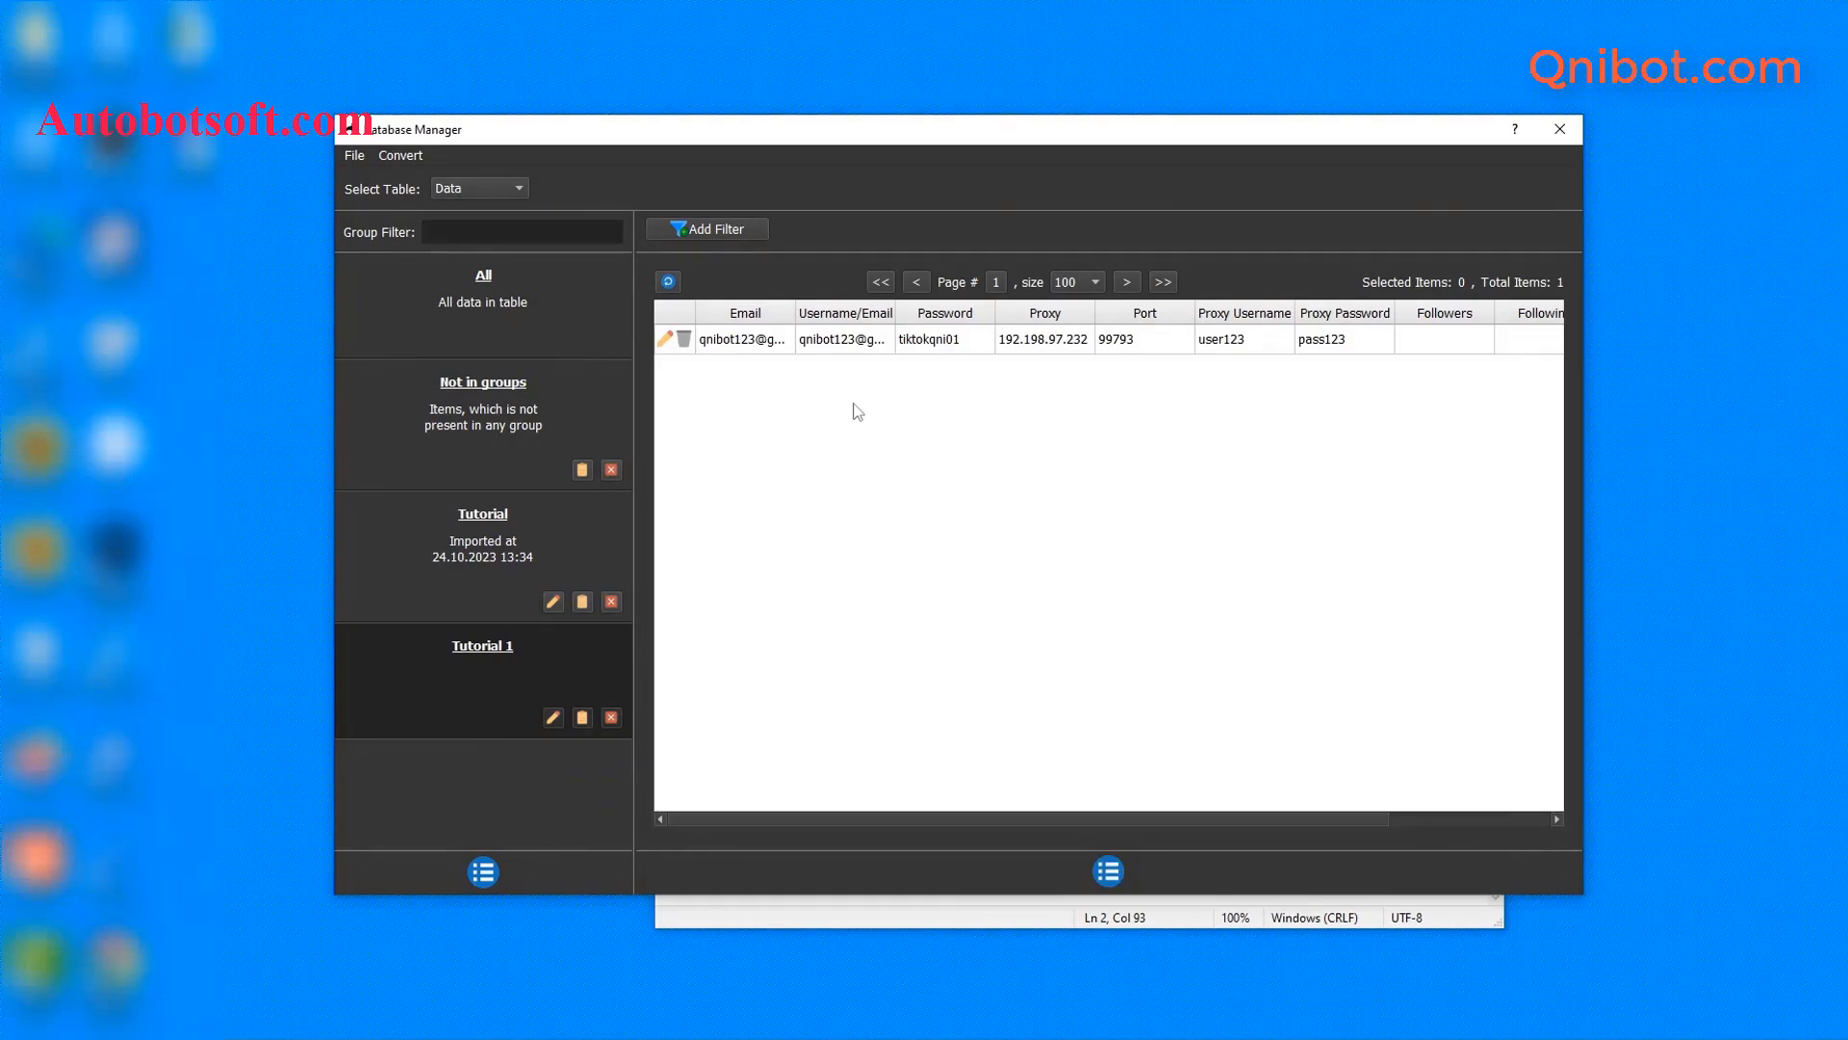
- Import D:/qnibot/accounts-tiktok.txt via Import Csv as a new group
left_click(401, 156)
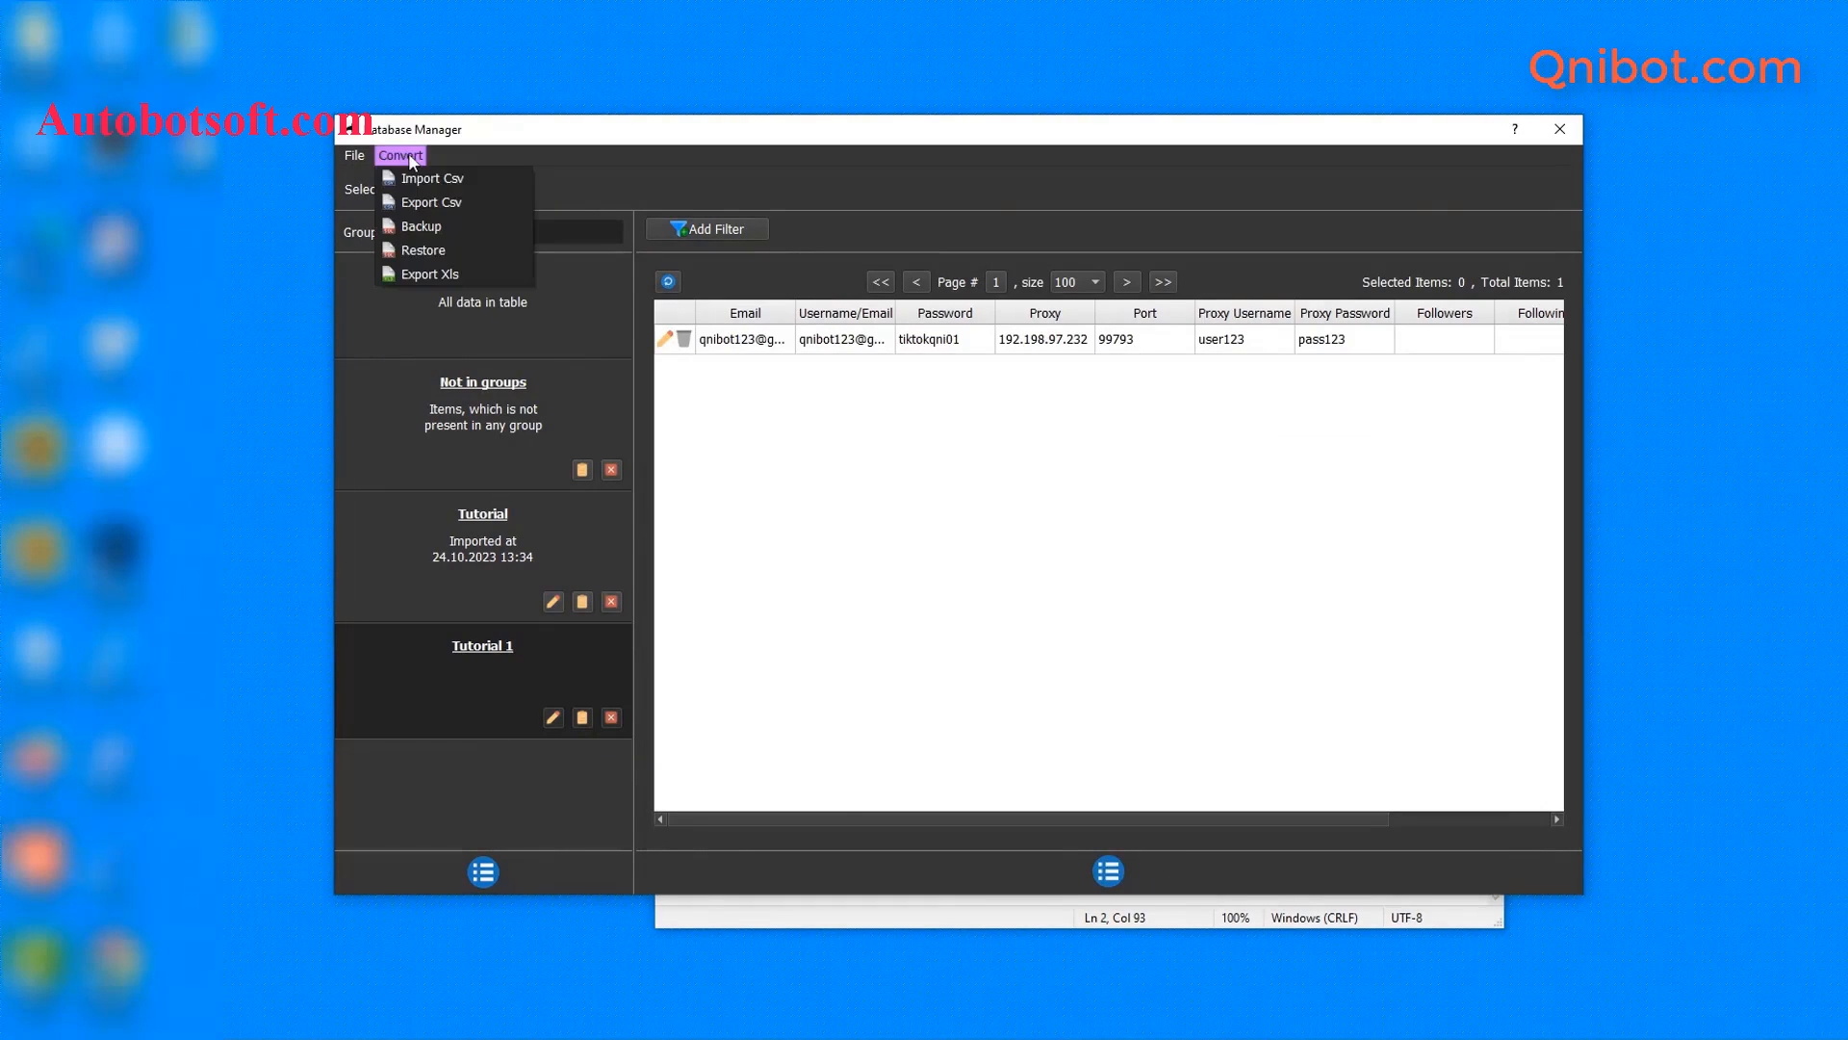
left_click(432, 179)
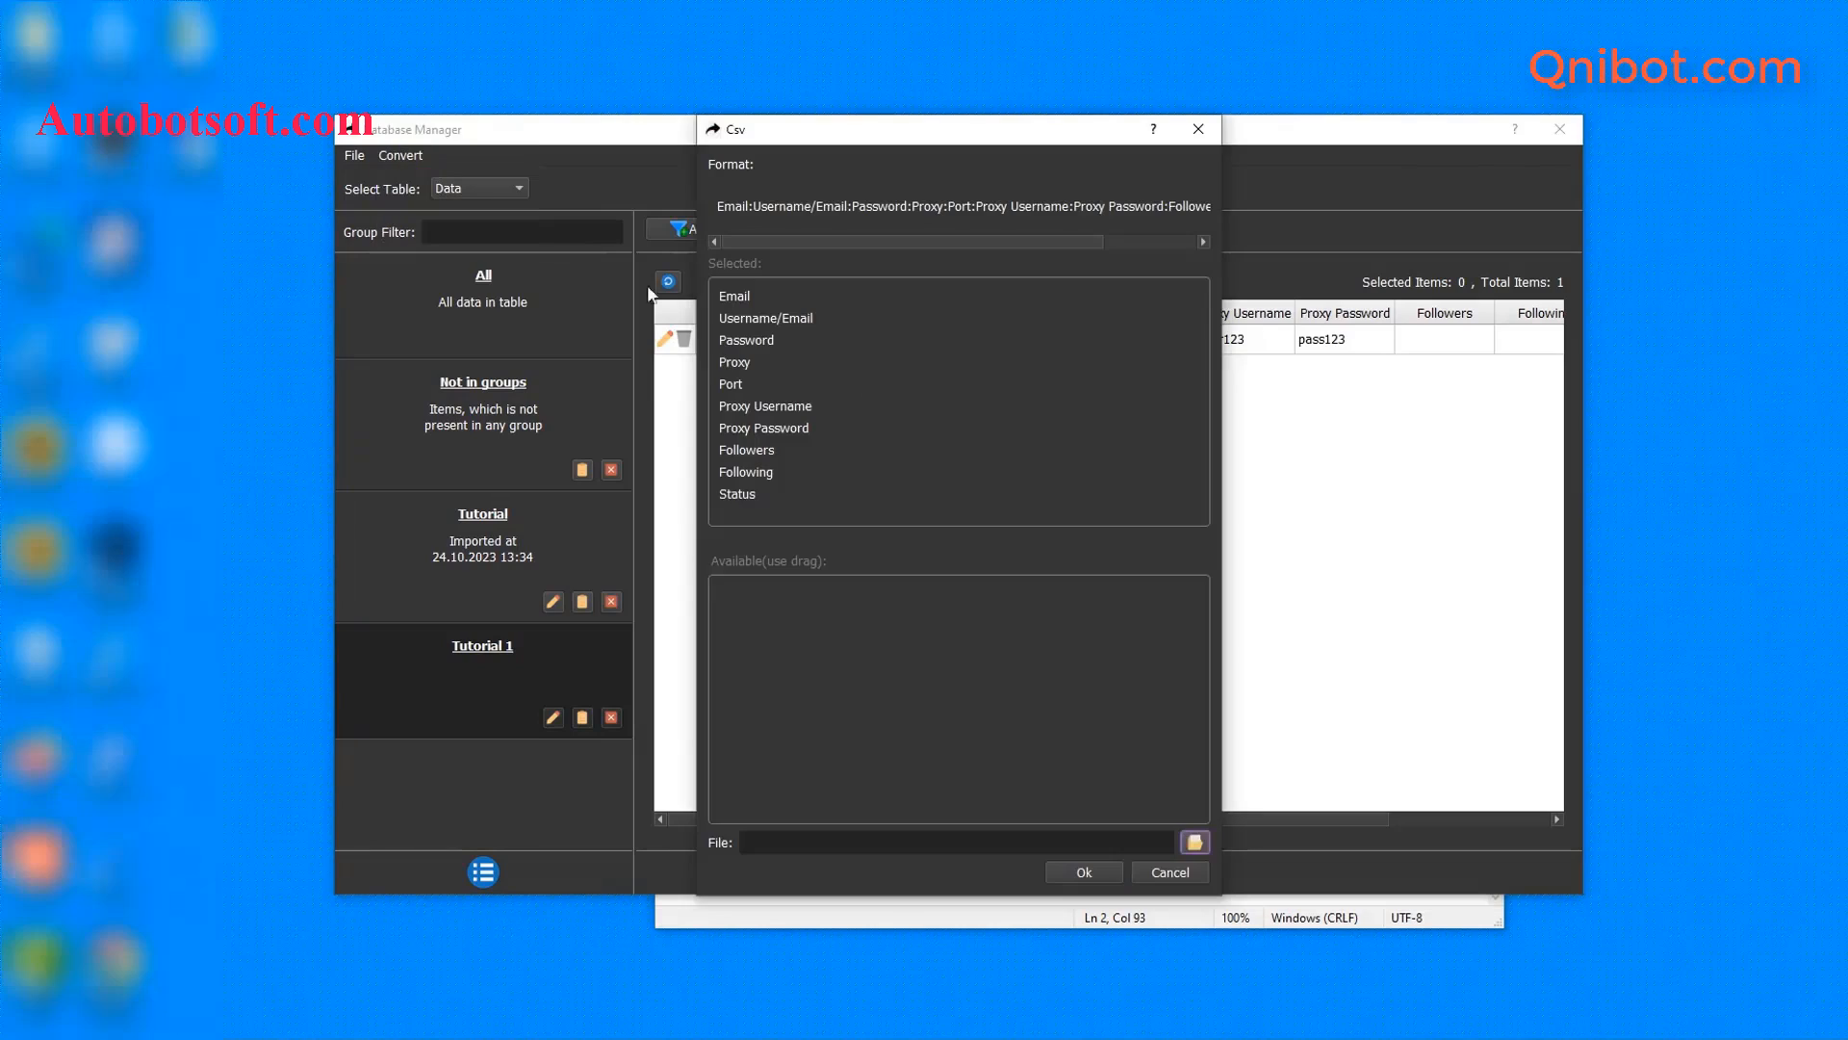
left_click(1194, 843)
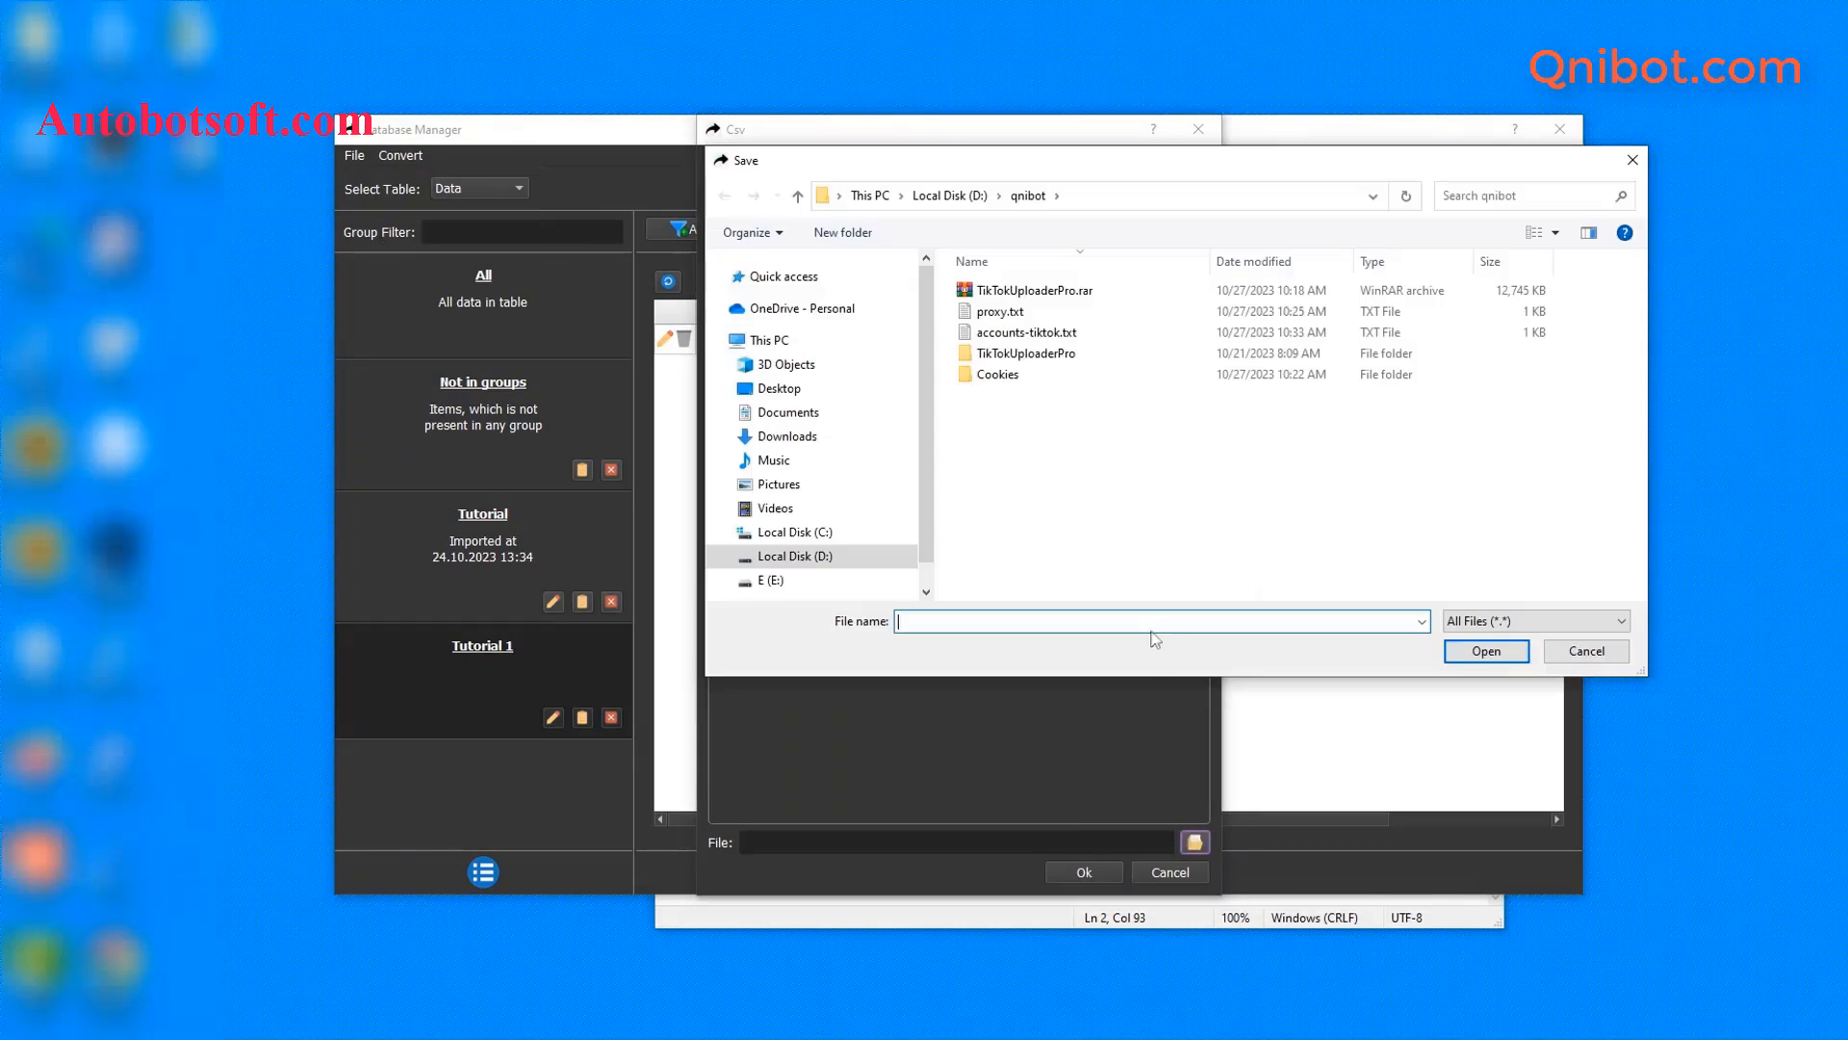
left_click(1036, 337)
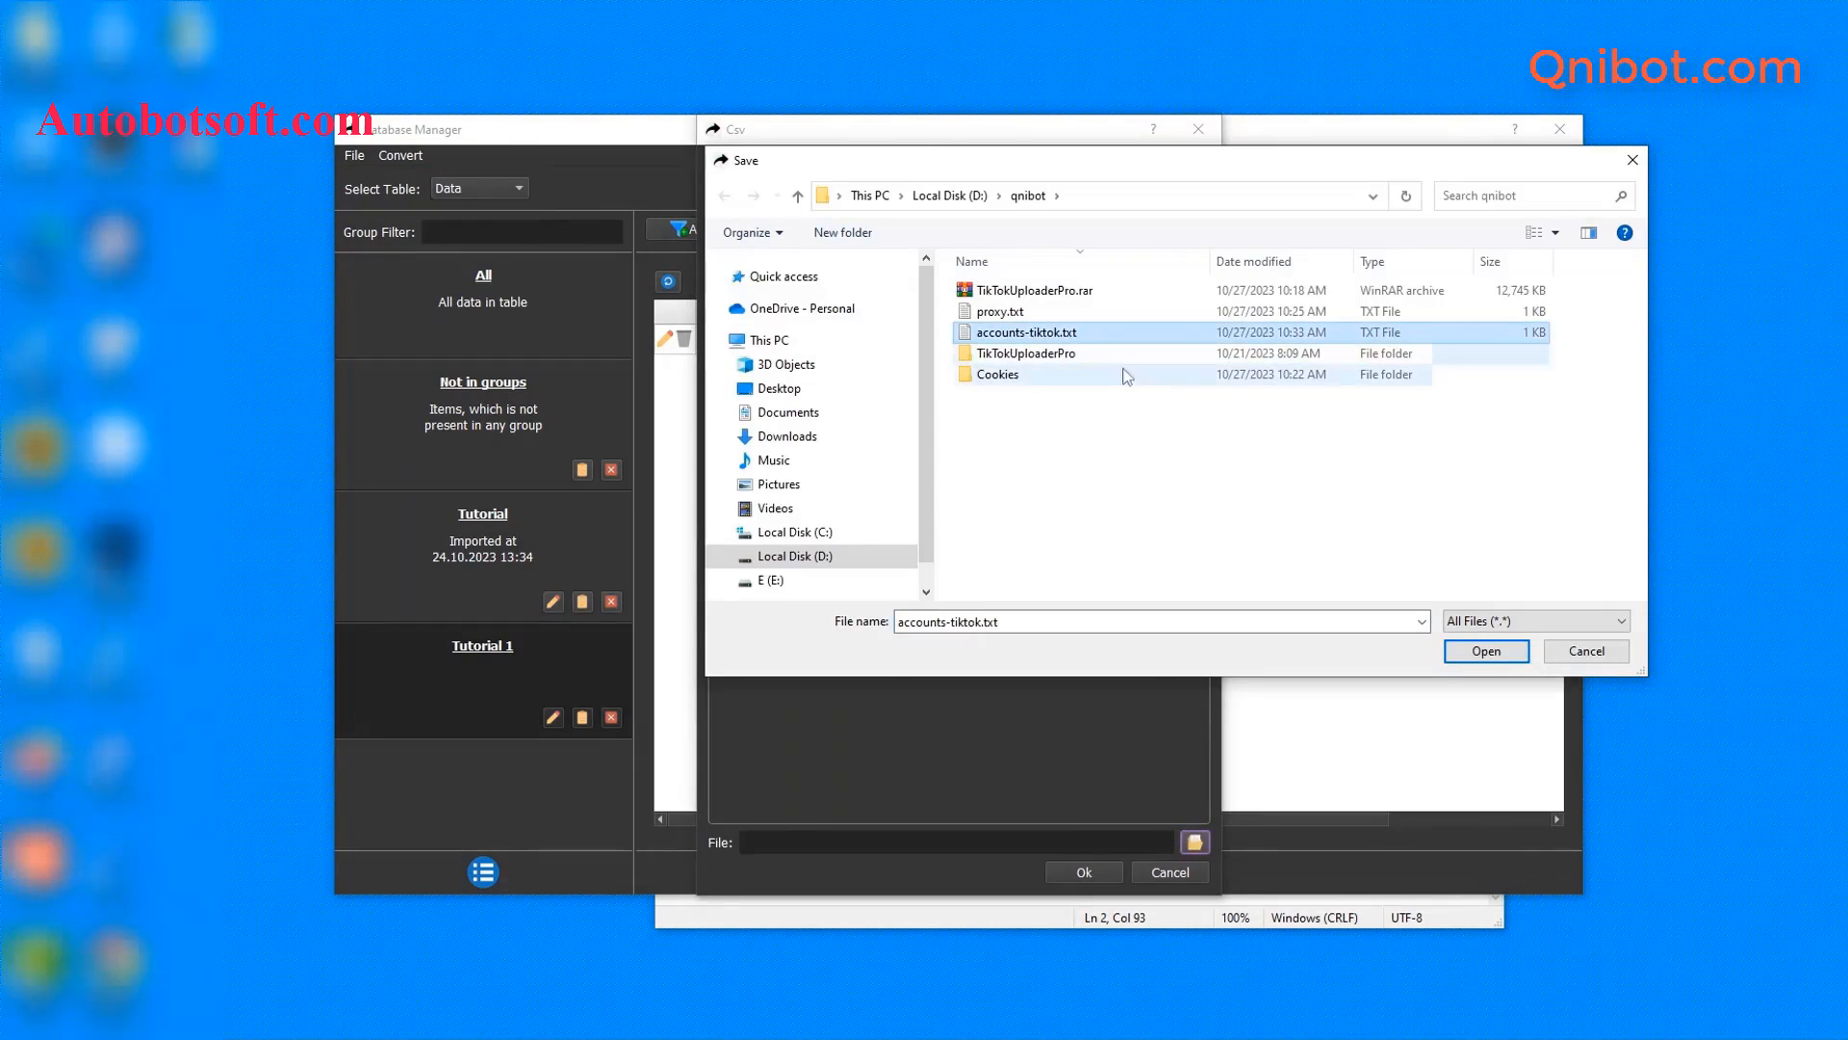
left_click(1486, 651)
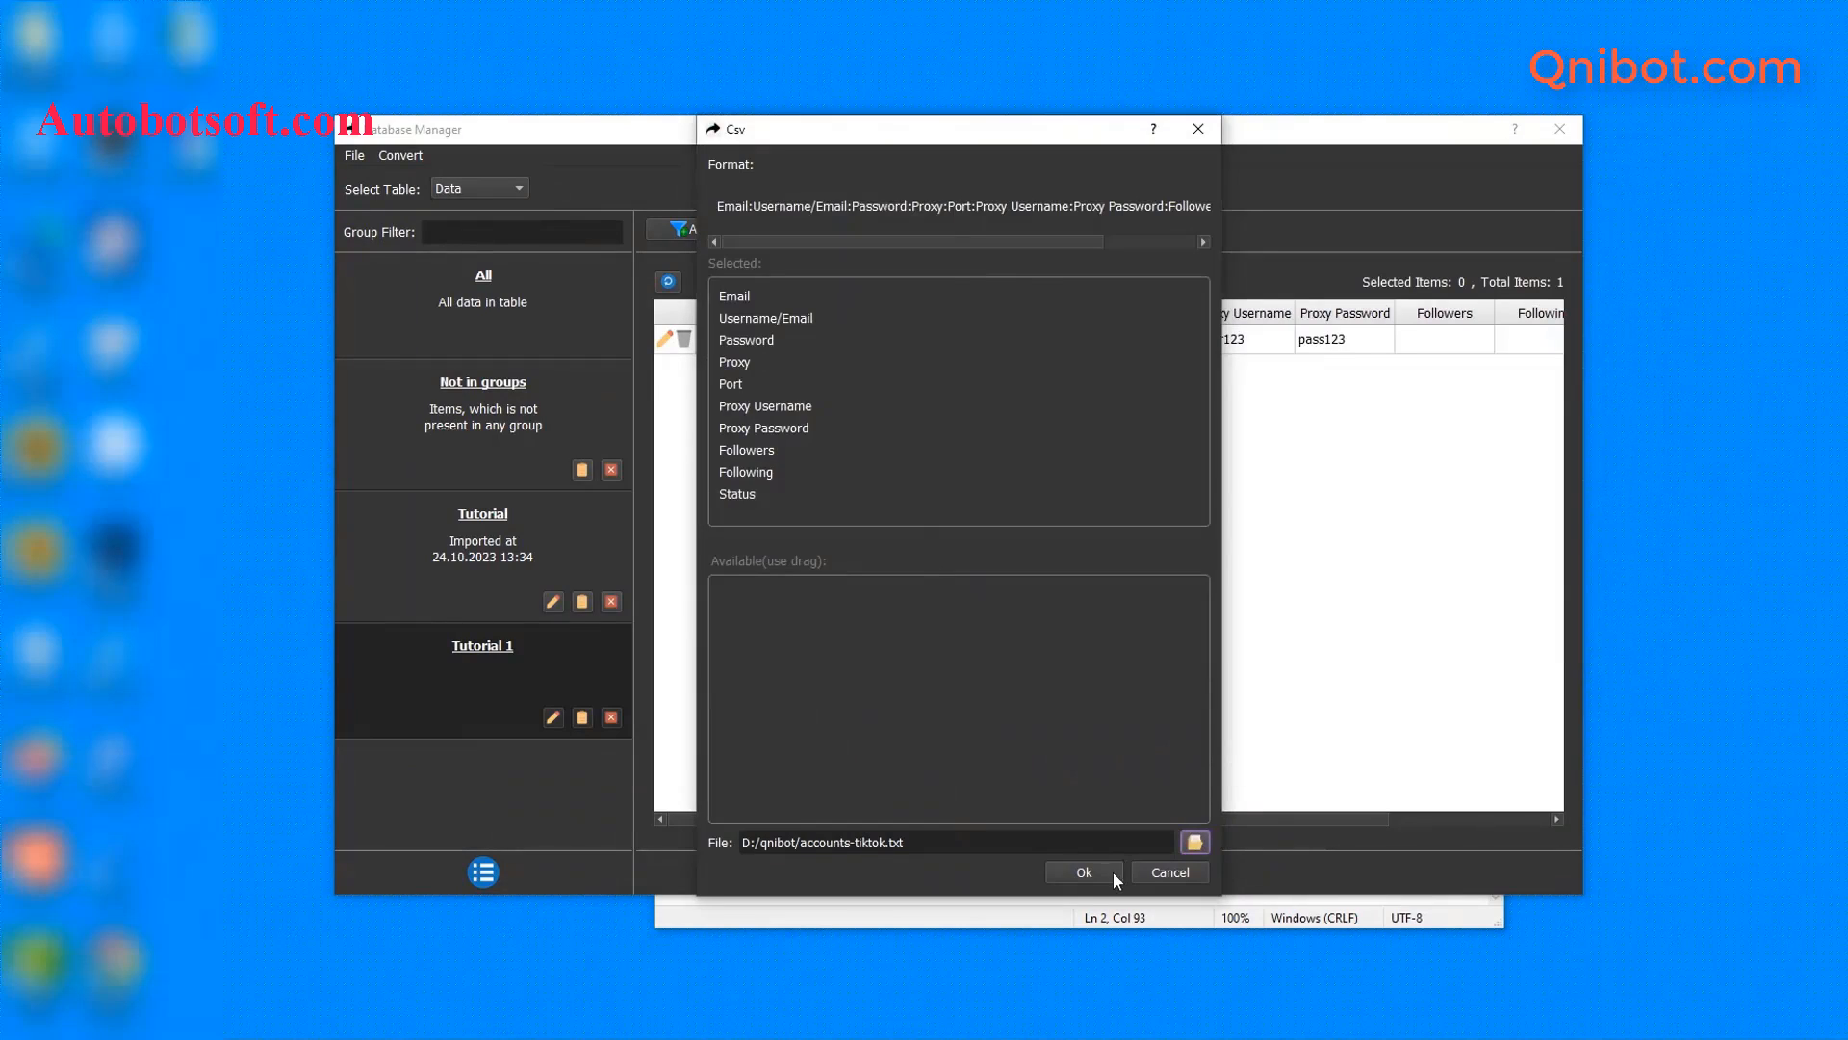
left_click(1084, 873)
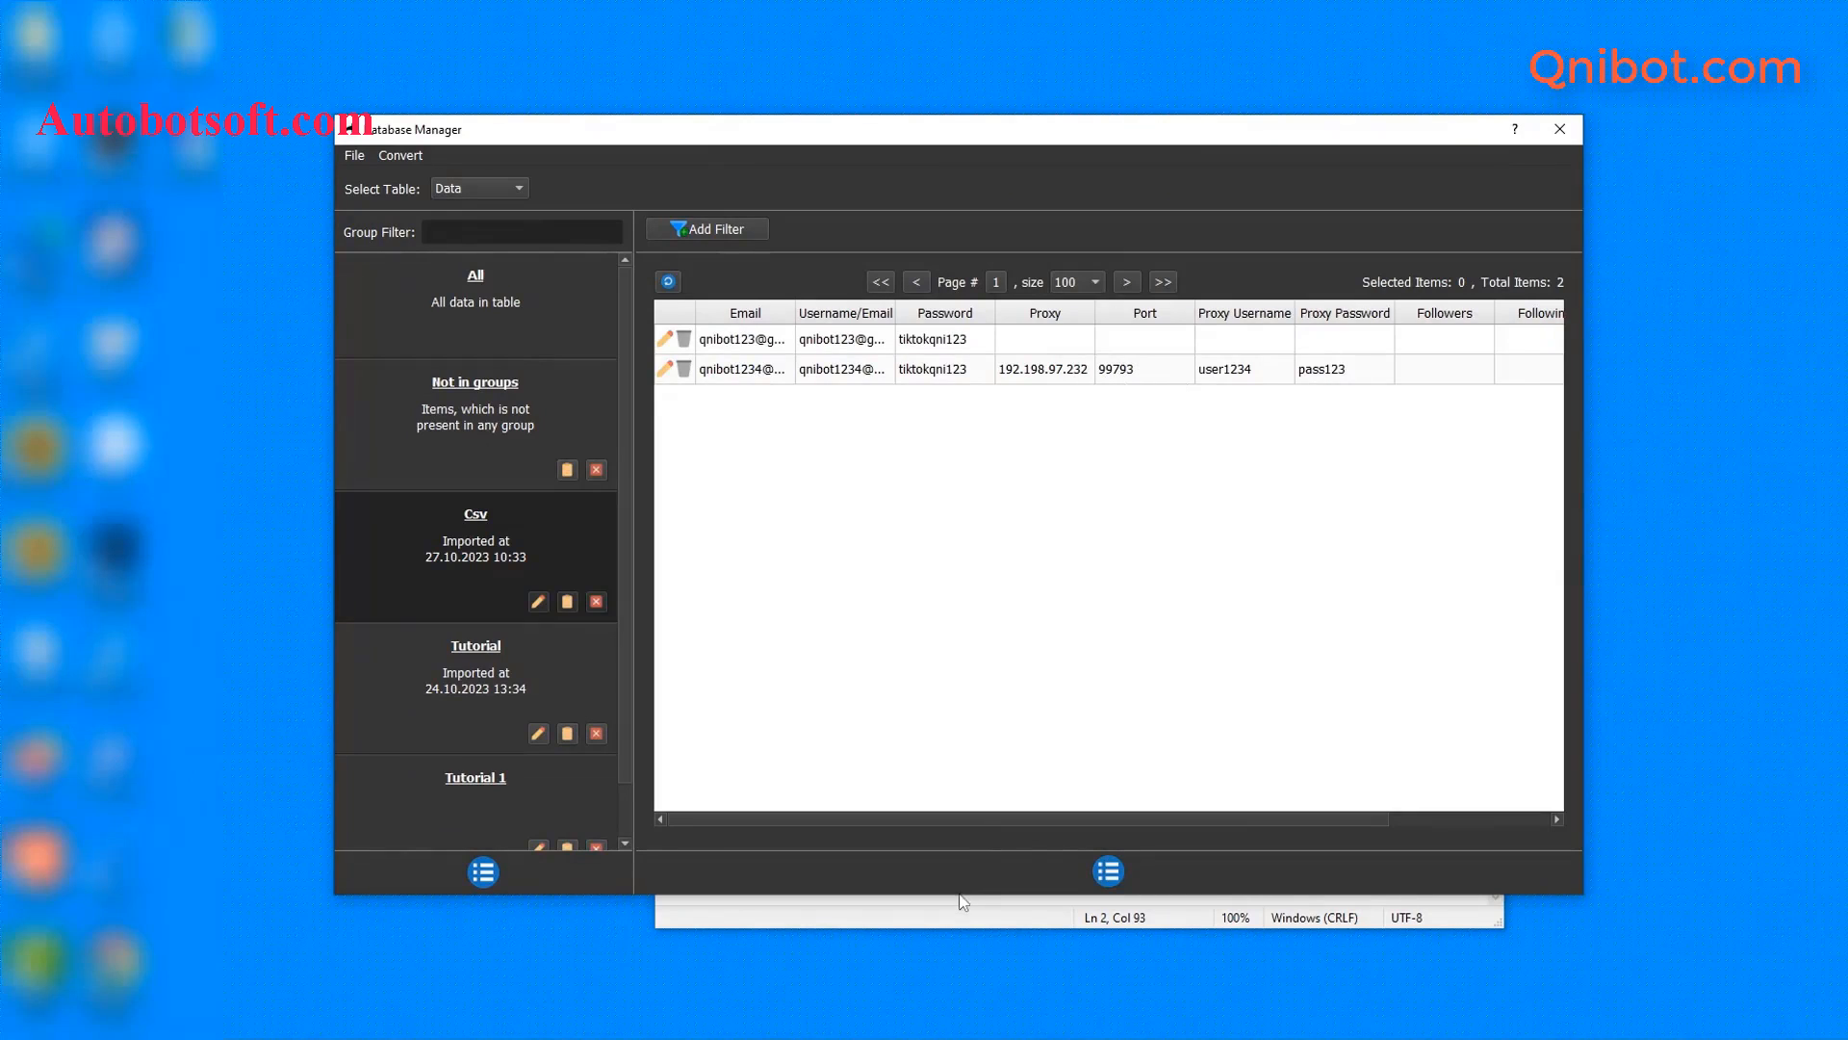
left_click(1066, 923)
left_click(1482, 431)
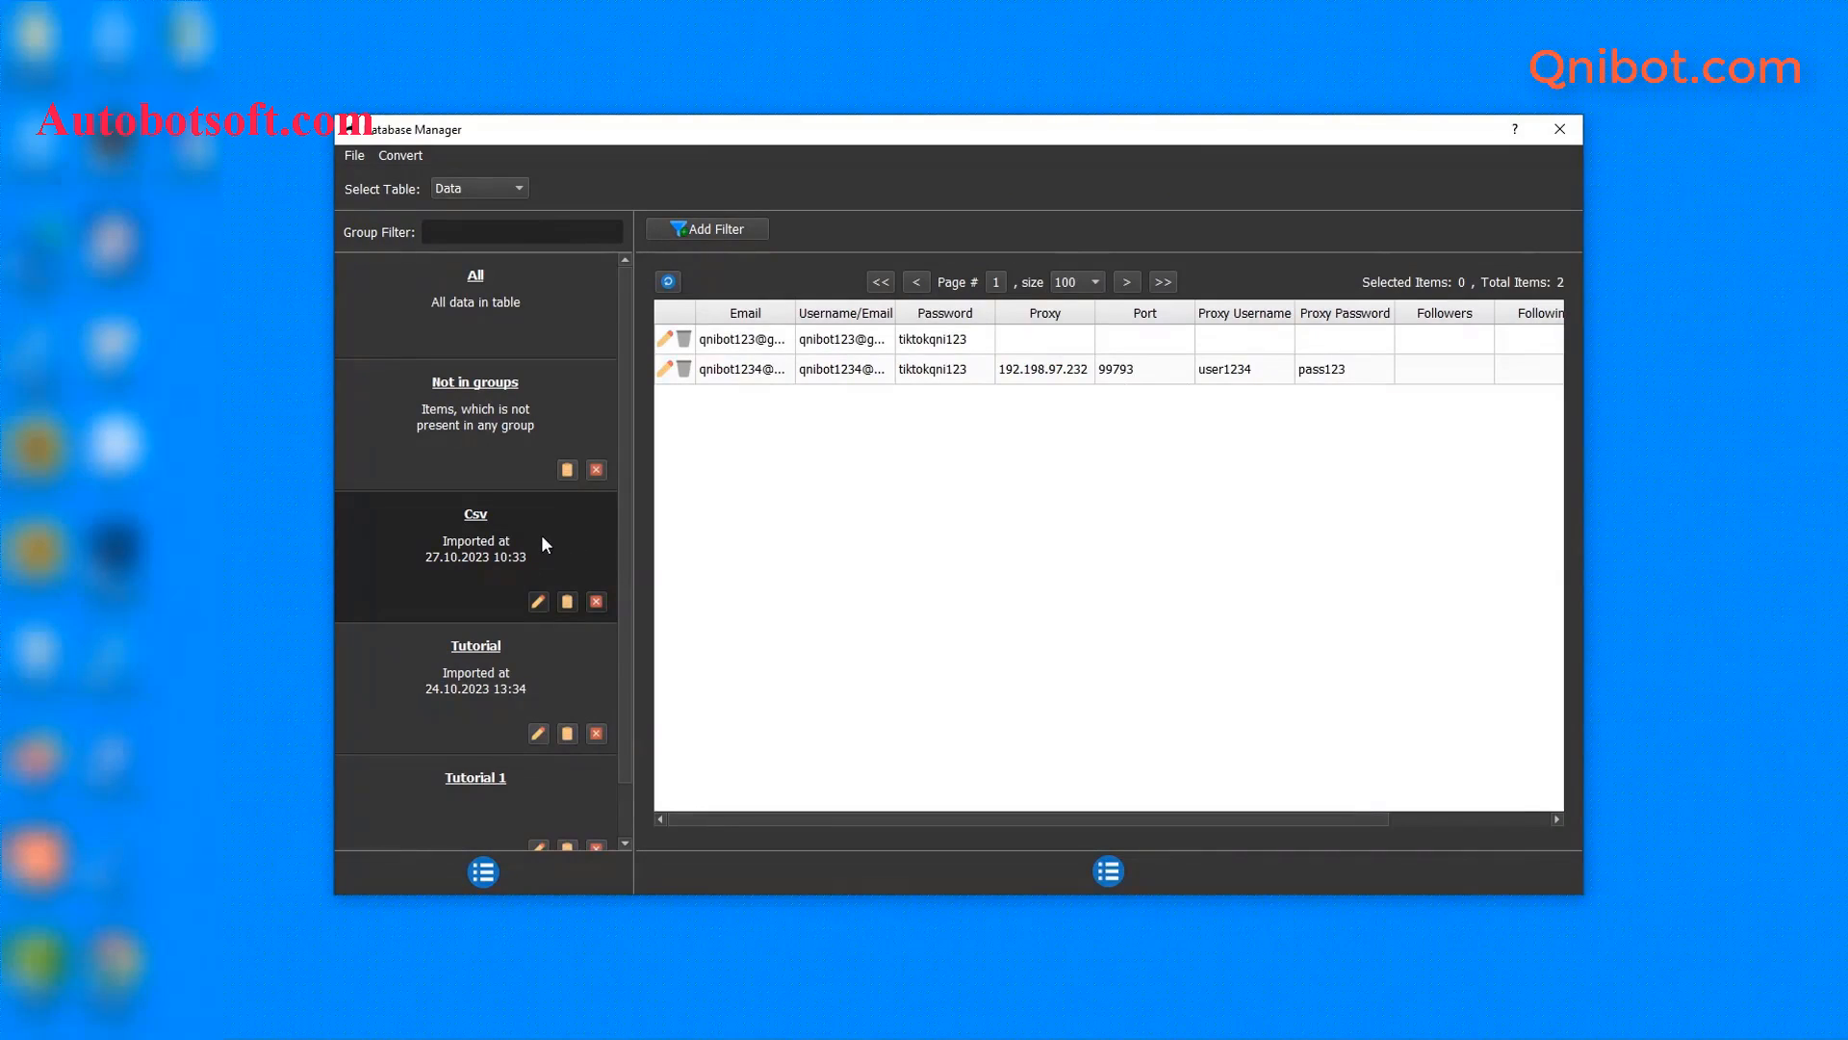
- Rename the imported Csv group to 'Tutorial 2'
left_click(538, 601)
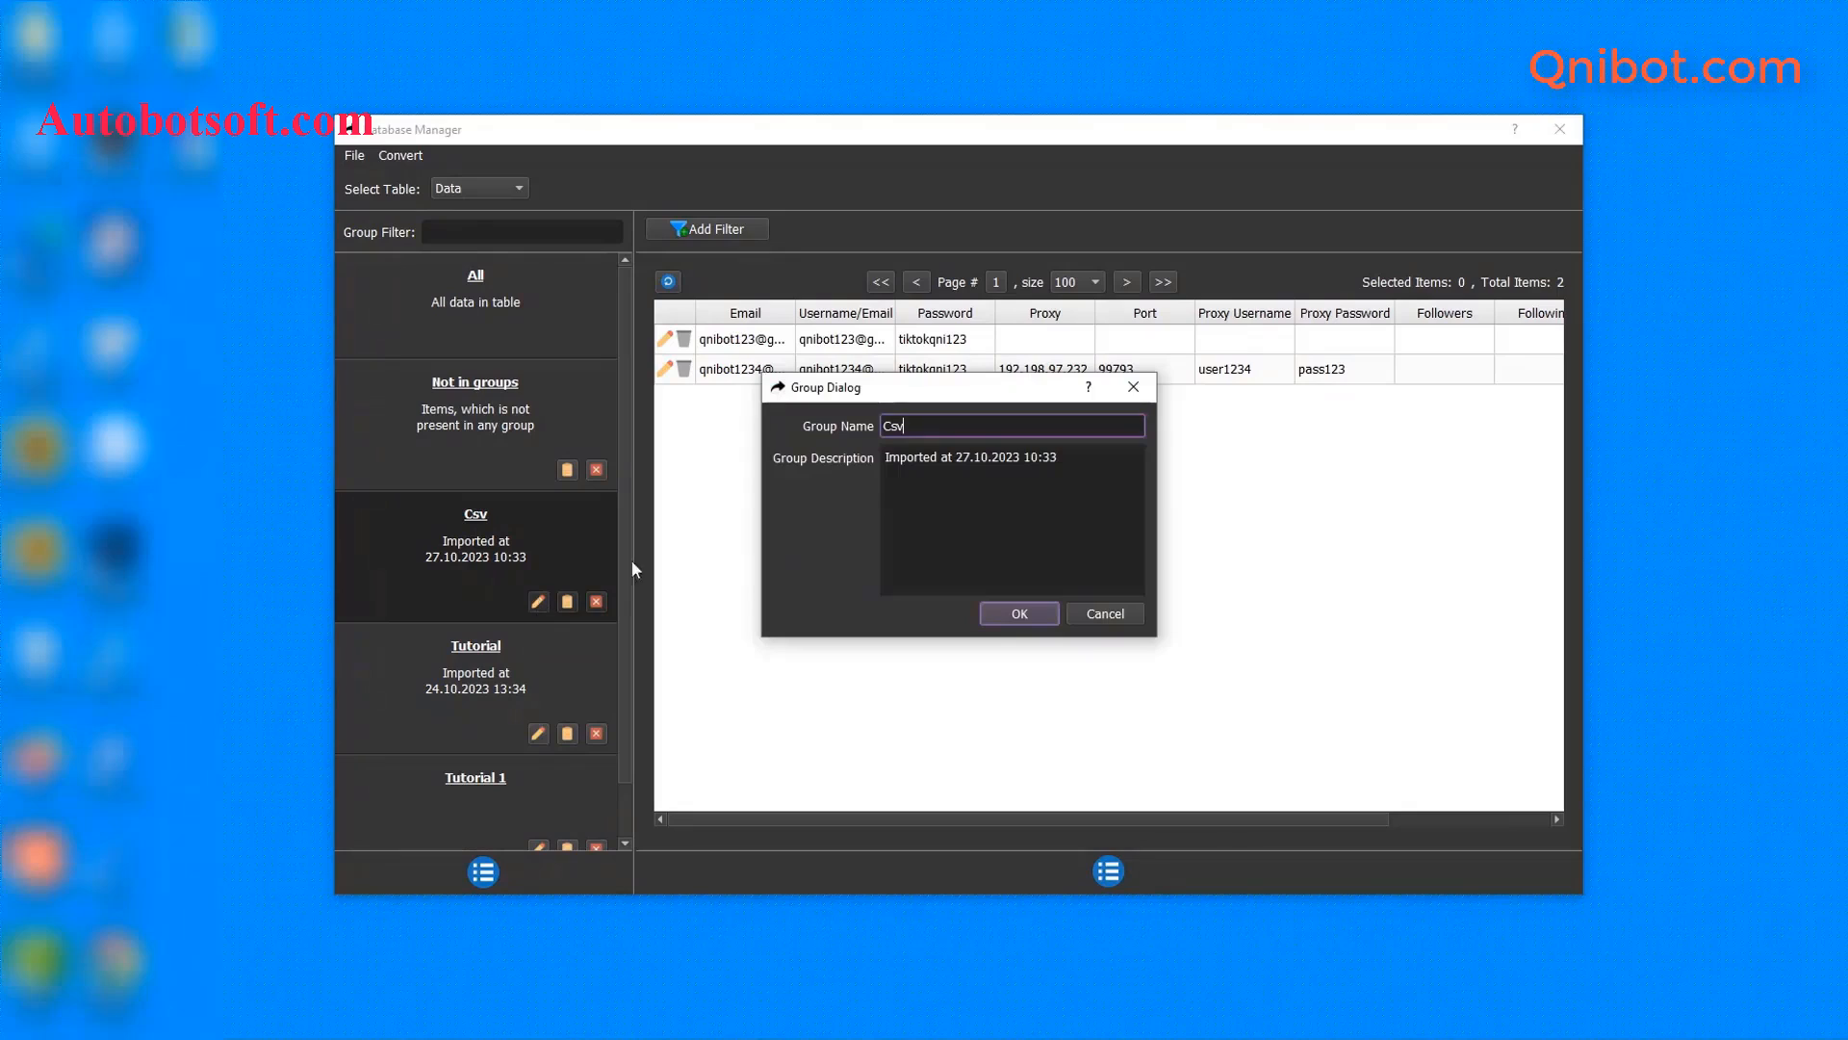
double_click(945, 428)
key("BackSpace")
type("Tutorial 2")
left_click(1043, 617)
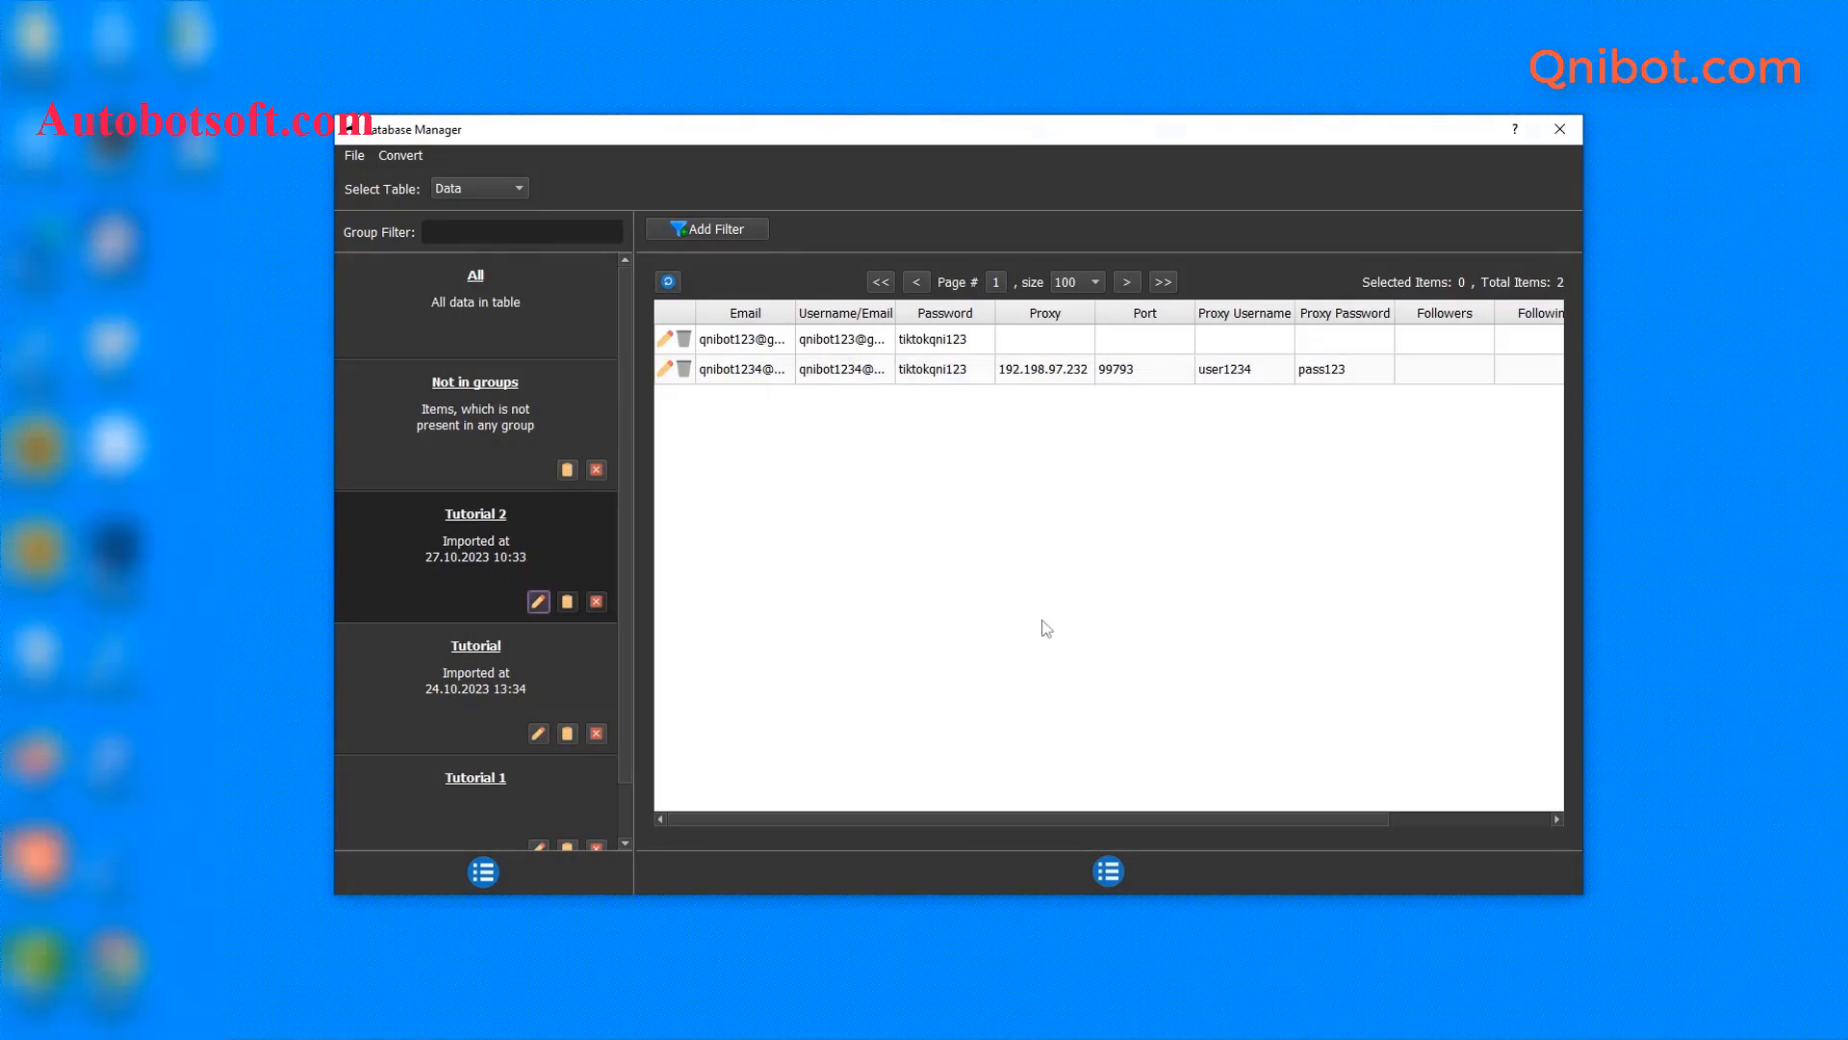
left_click(1568, 132)
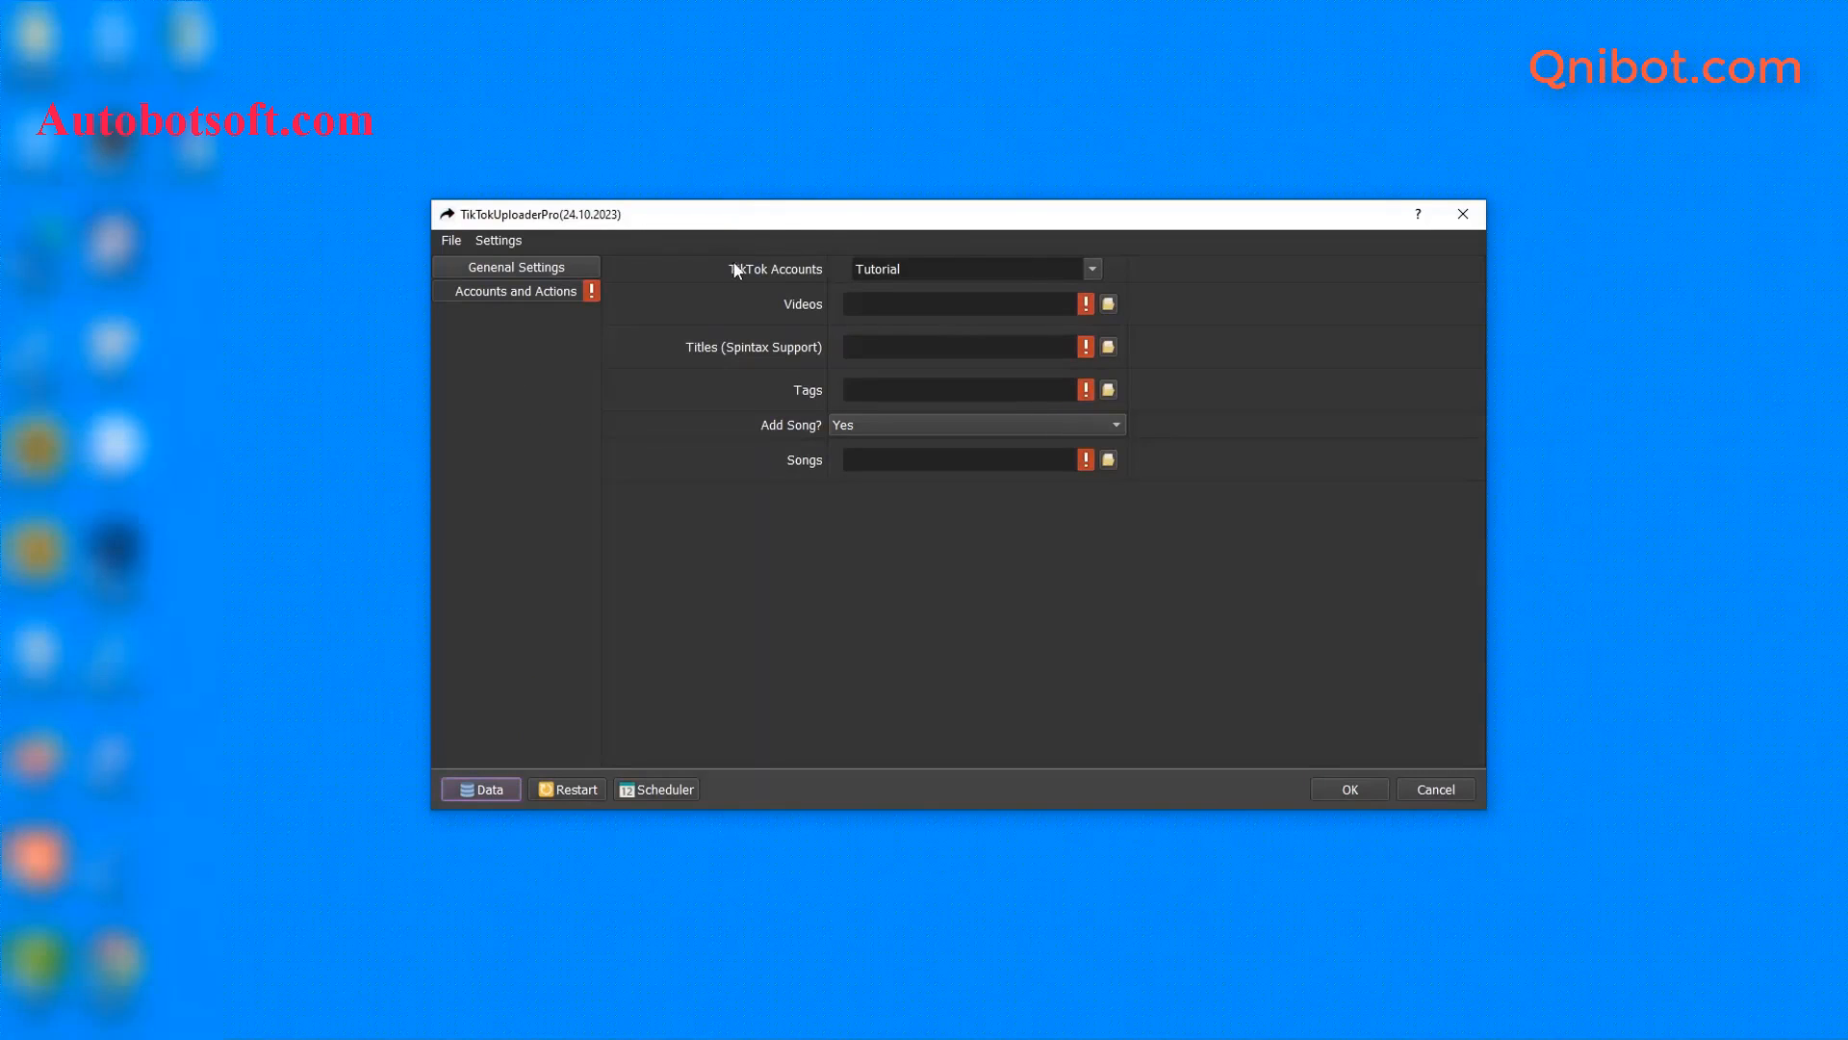
left_click(1092, 269)
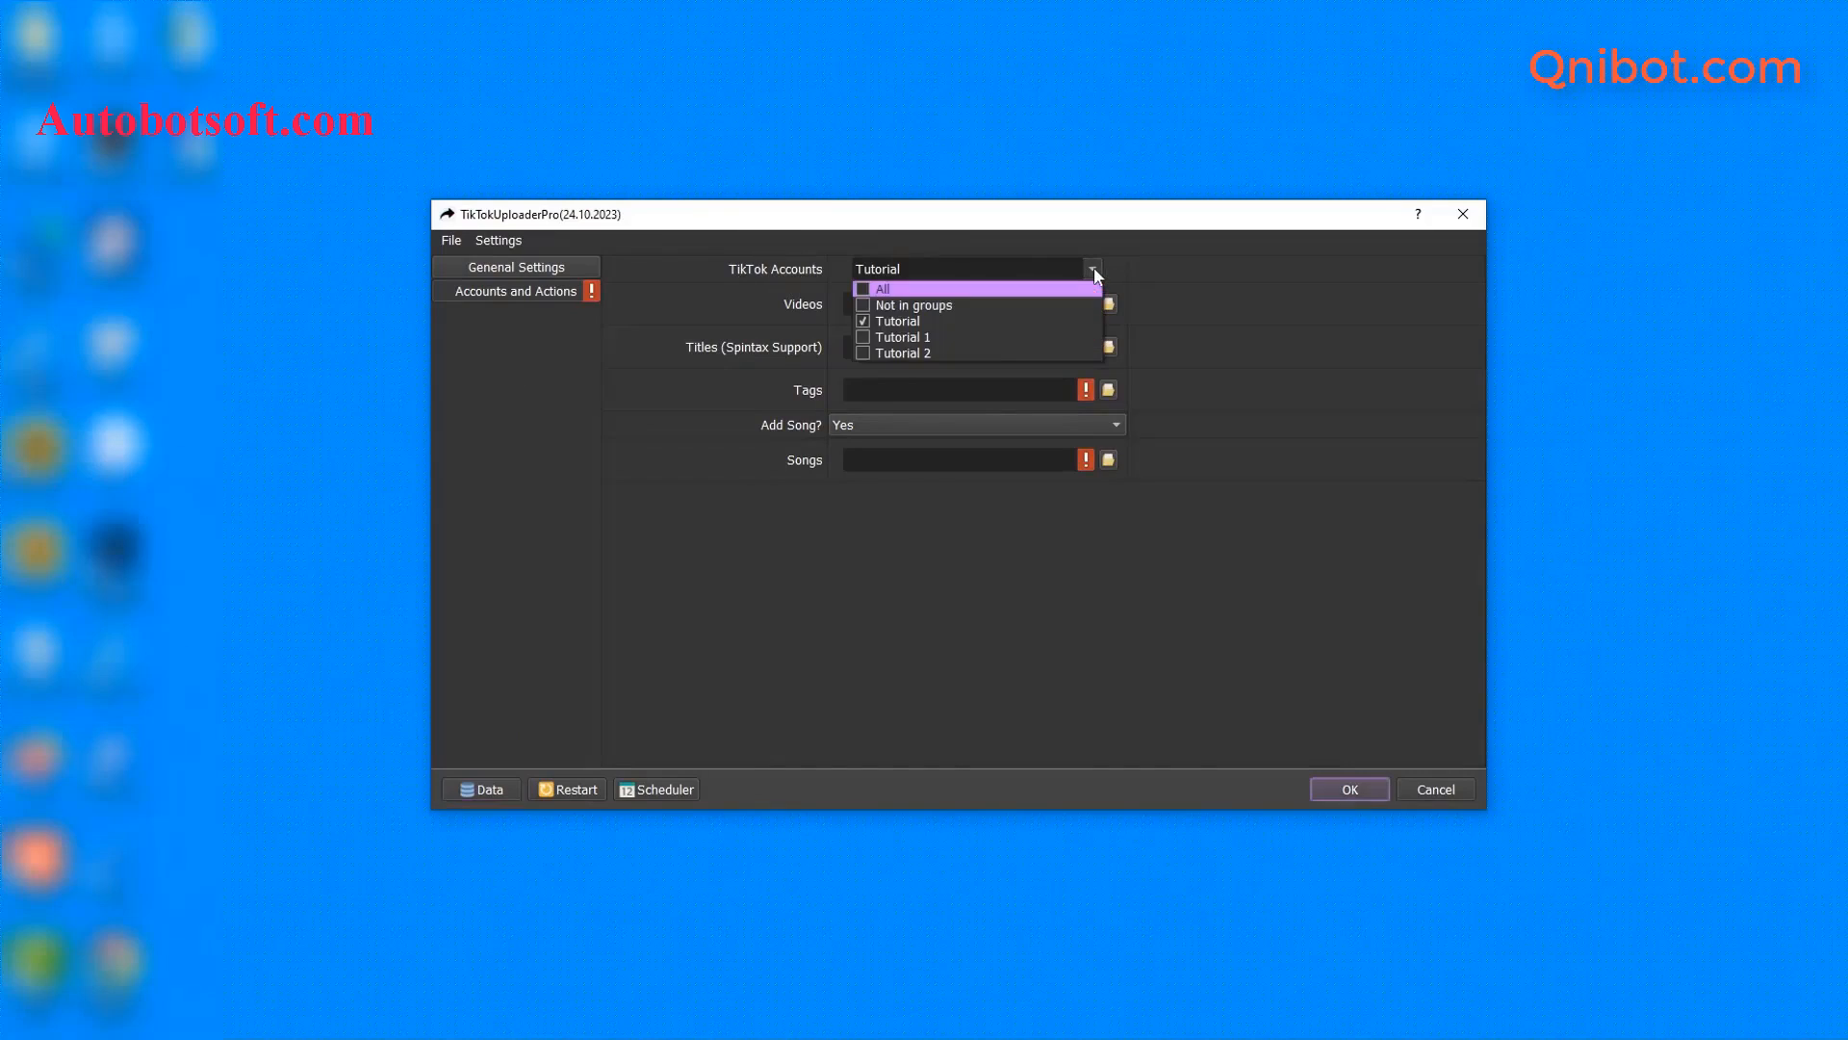
left_click(861, 321)
left_click(861, 354)
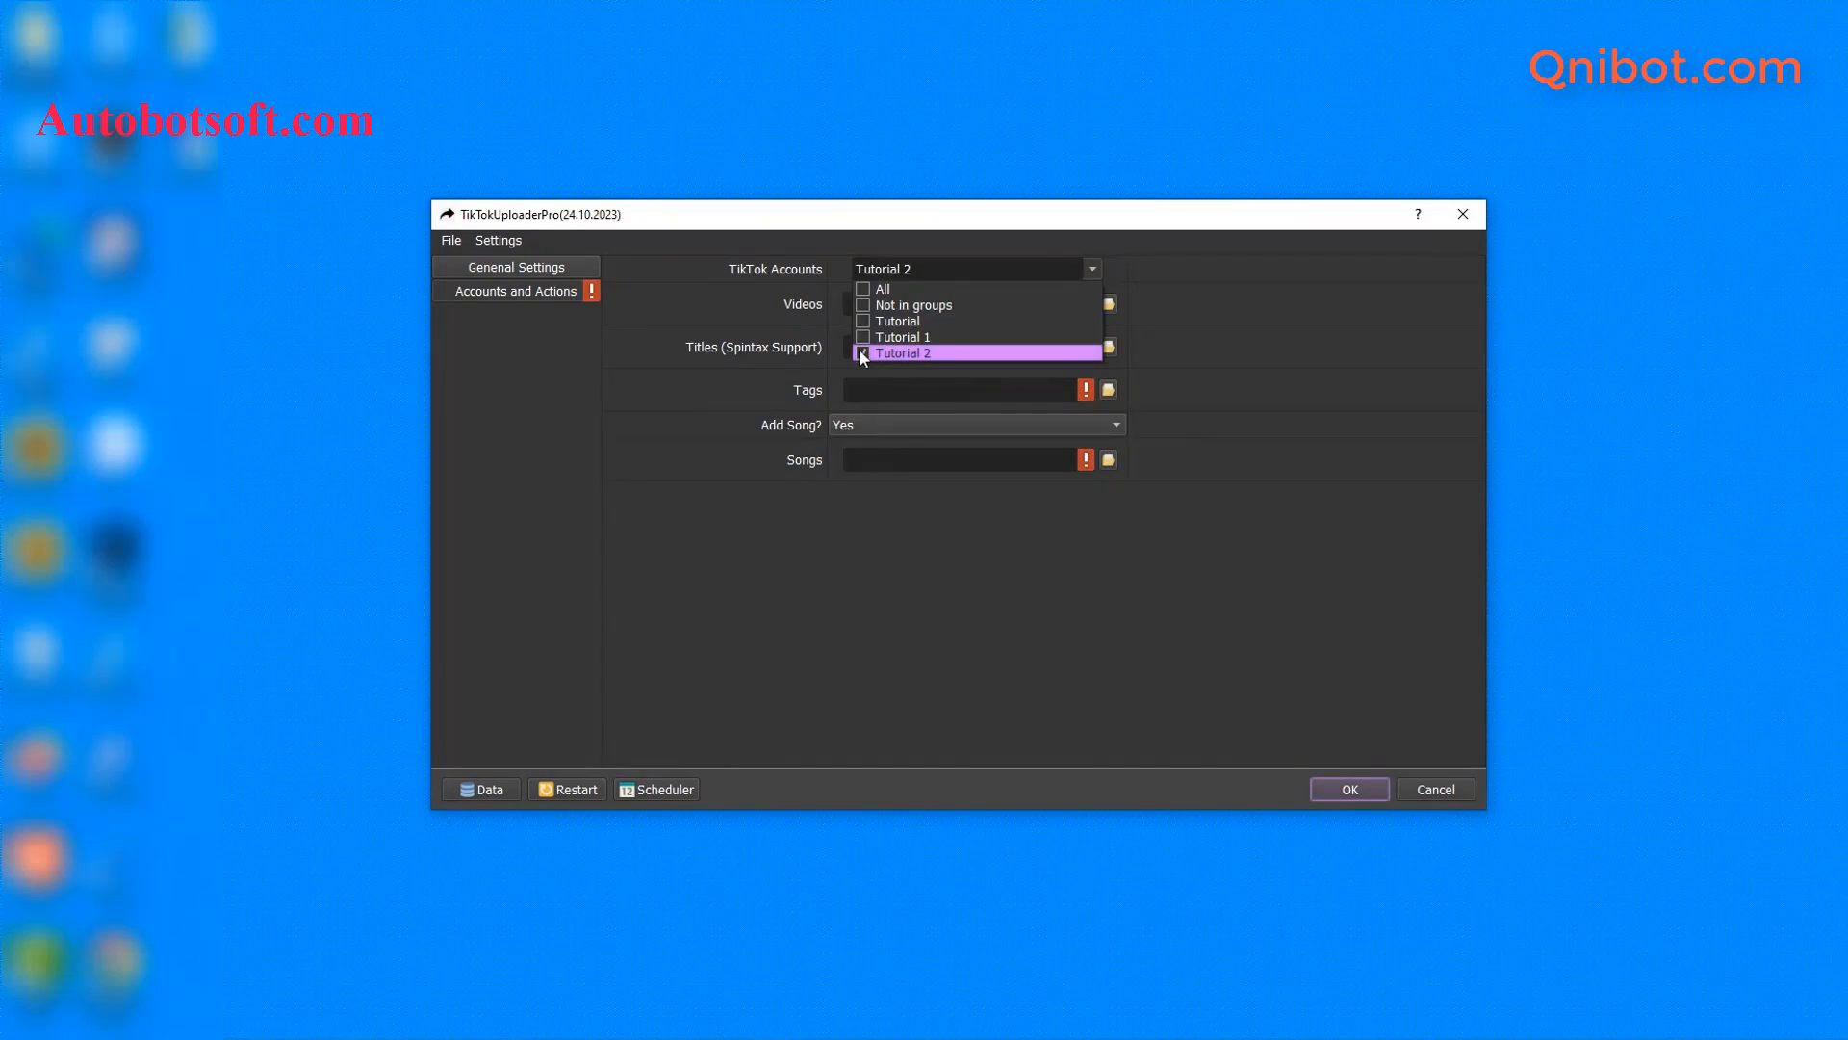
left_click(862, 322)
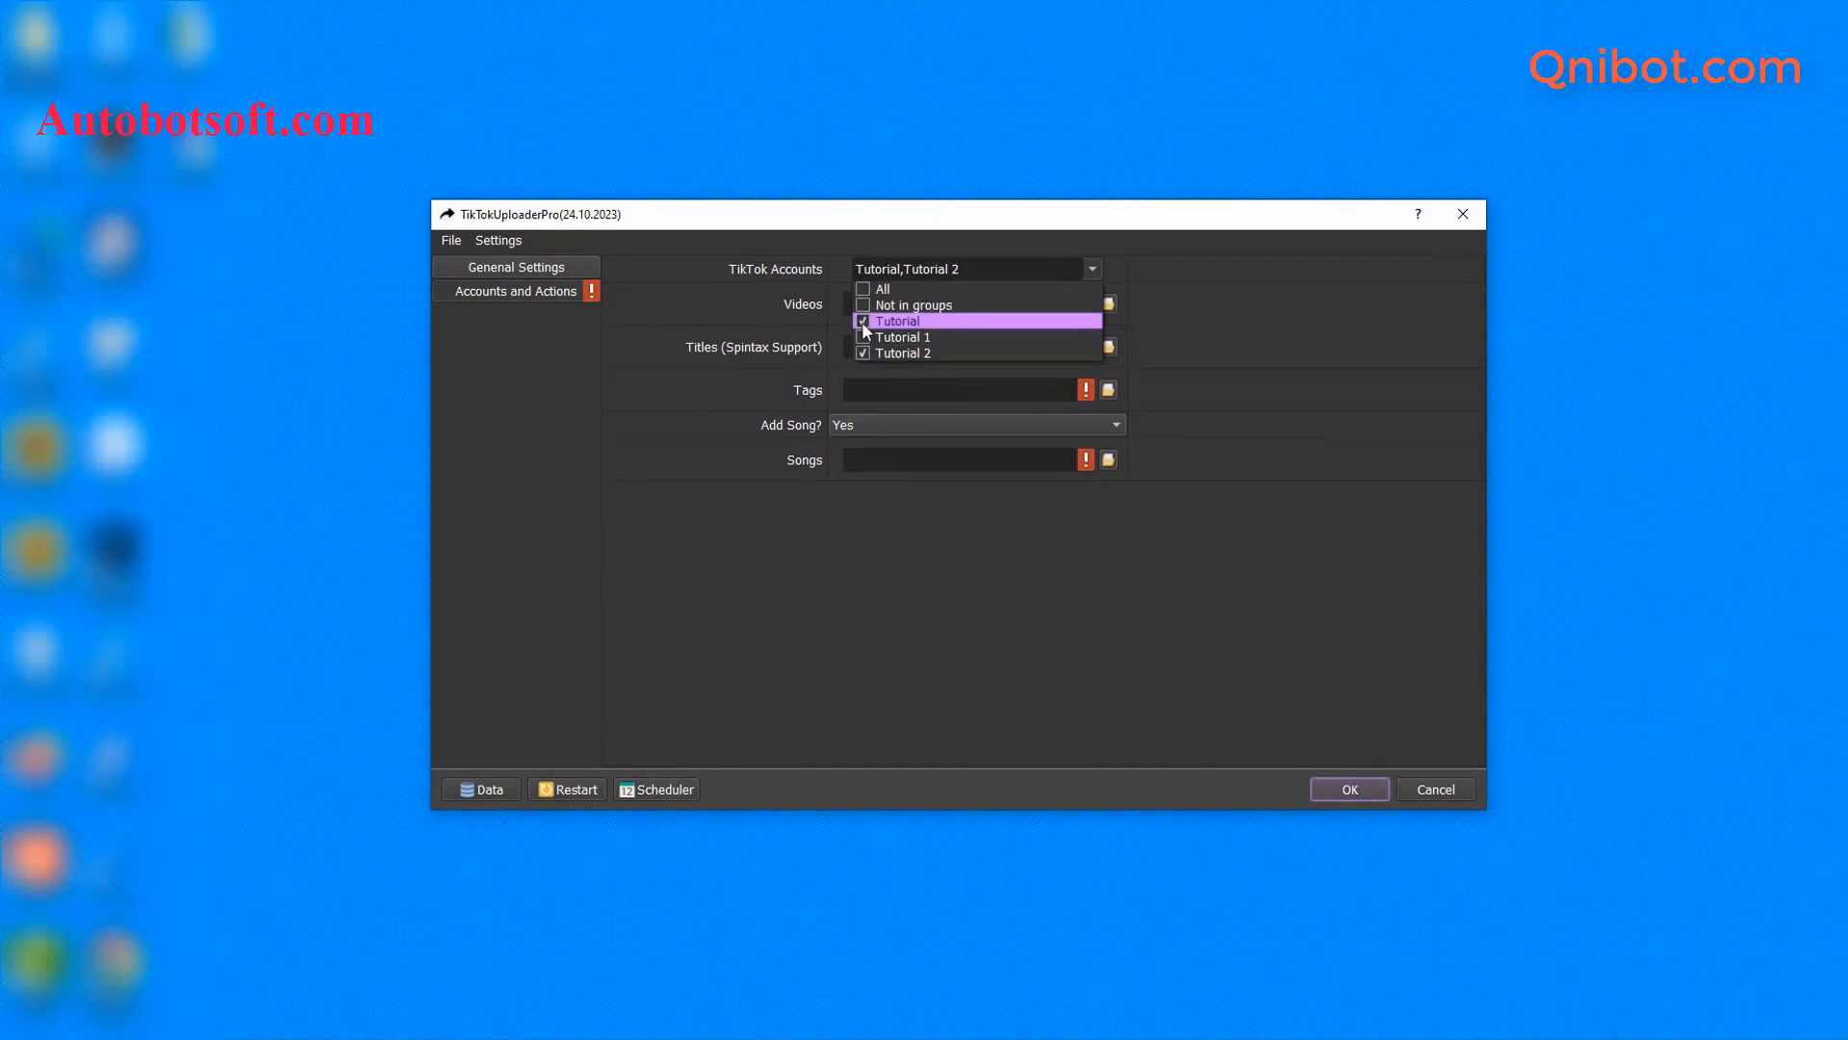
left_click(869, 290)
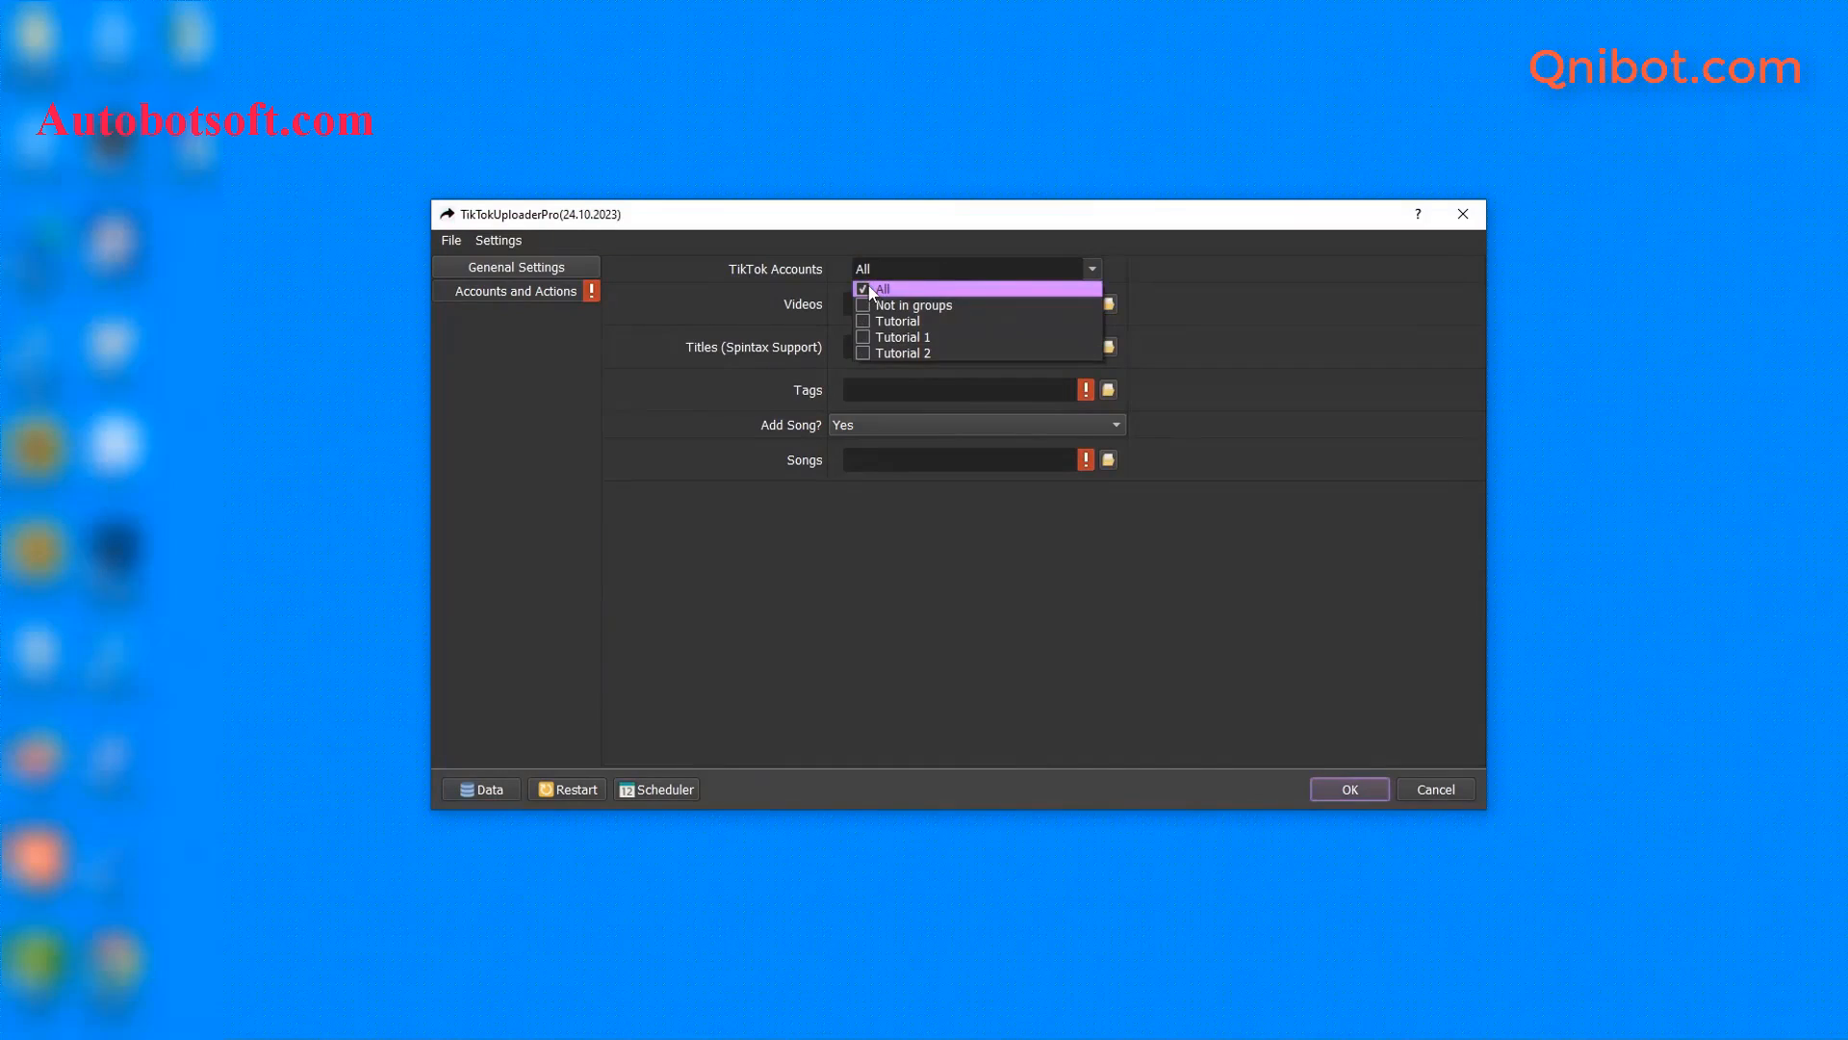
left_click(864, 353)
left_click(1240, 344)
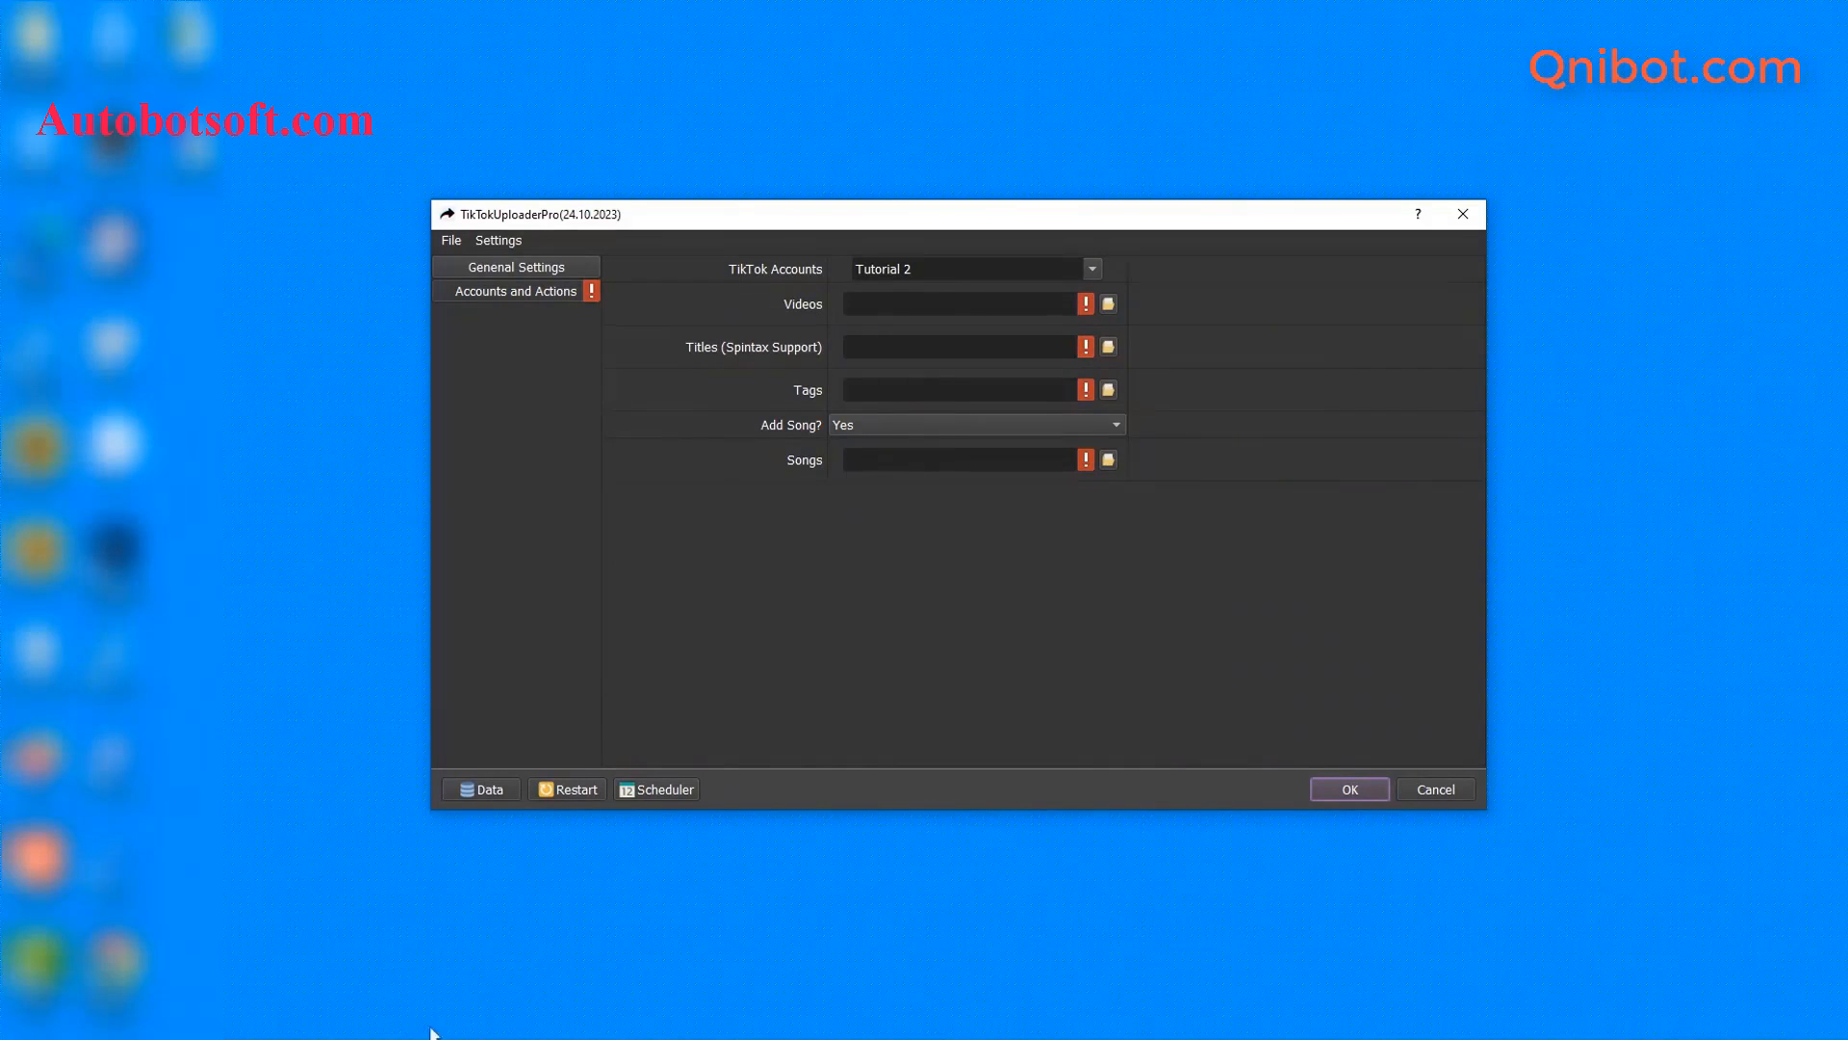
- Create a 'video' folder in qnibot, open it, and return to TikTokUploaderPro settings
left_click(351, 956)
right_click(501, 518)
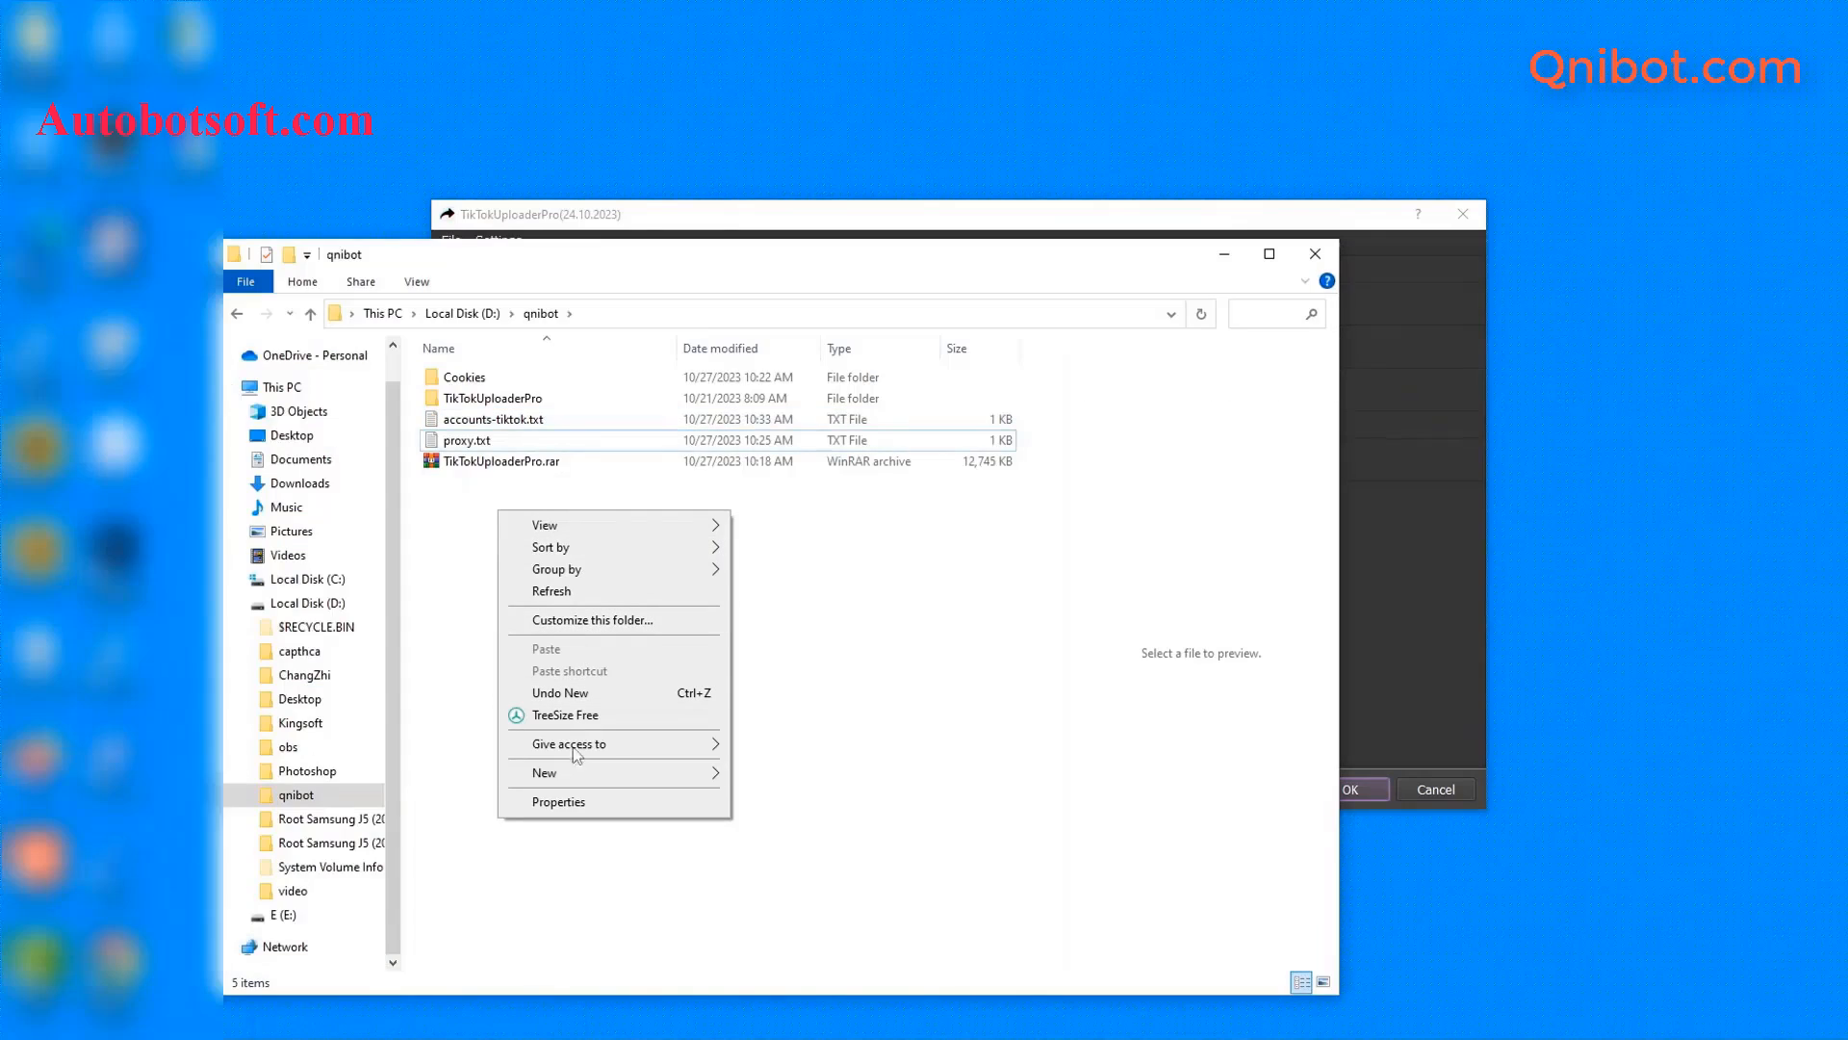
mouse_move(564, 776)
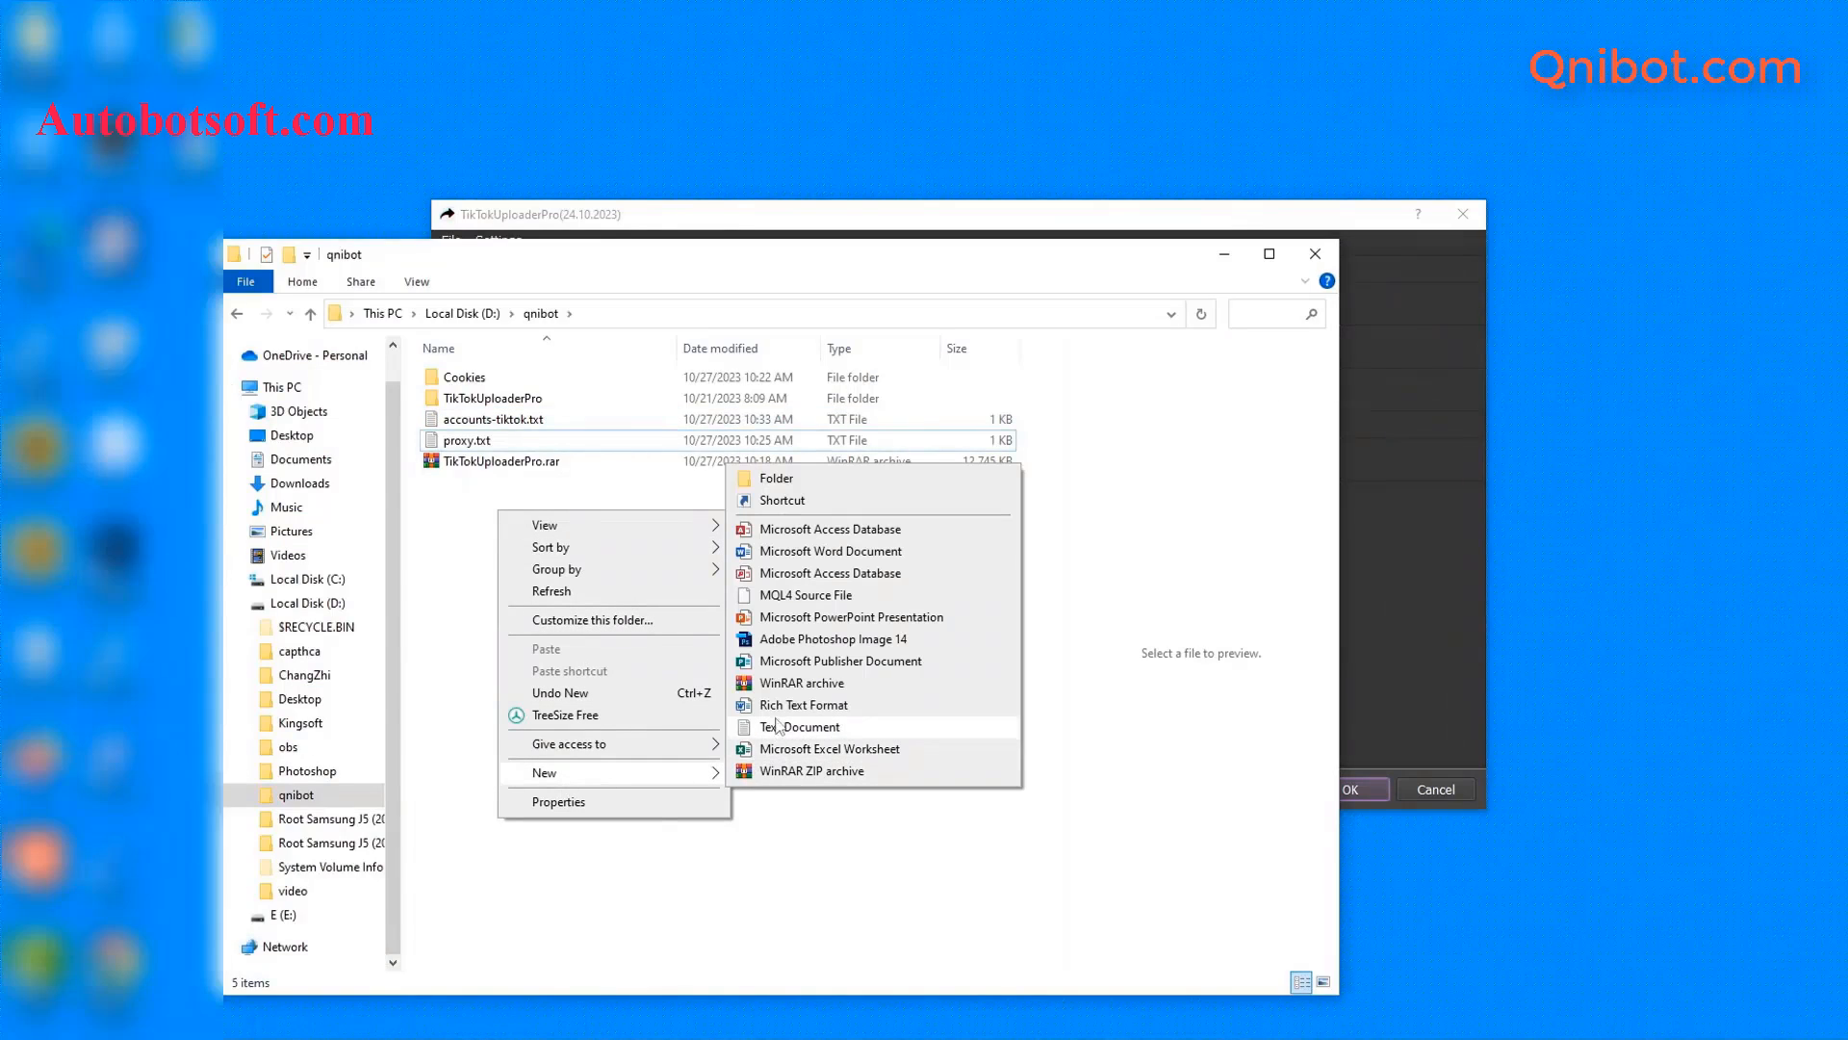
left_click(809, 481)
type("video")
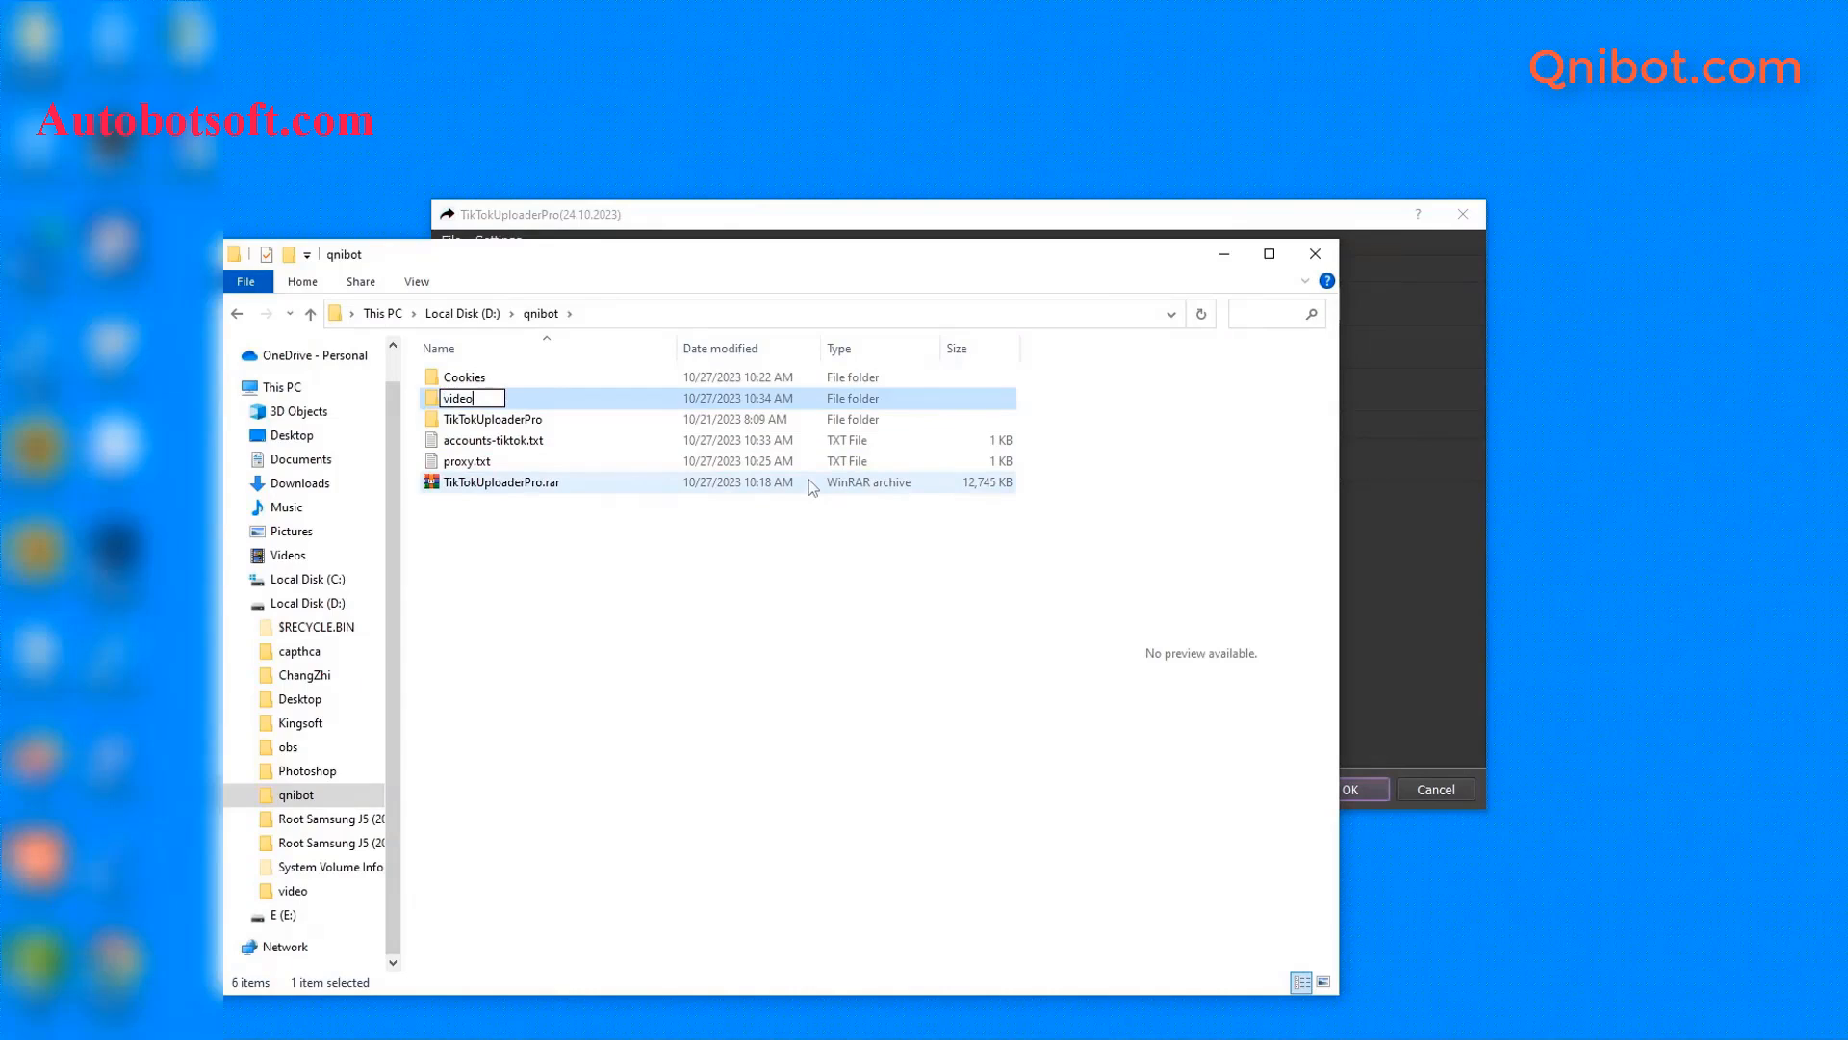
key("Return")
double_click(567, 421)
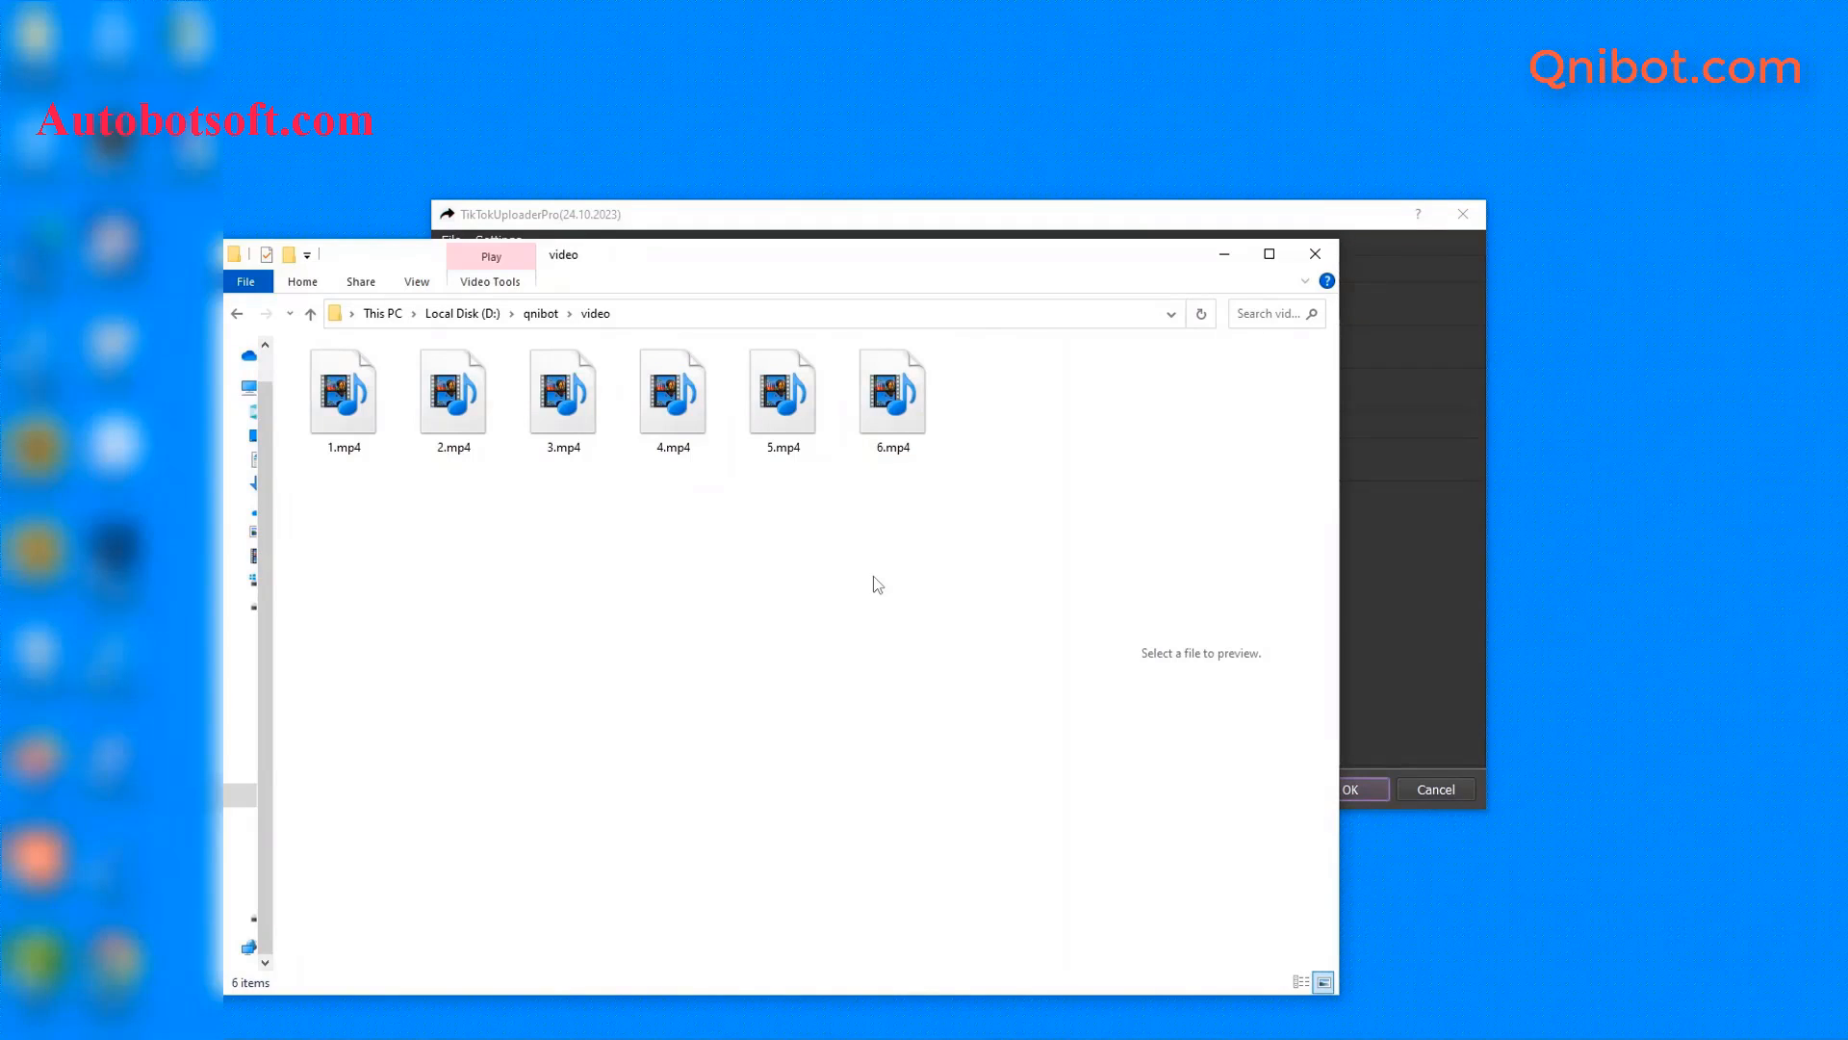
left_click(1446, 500)
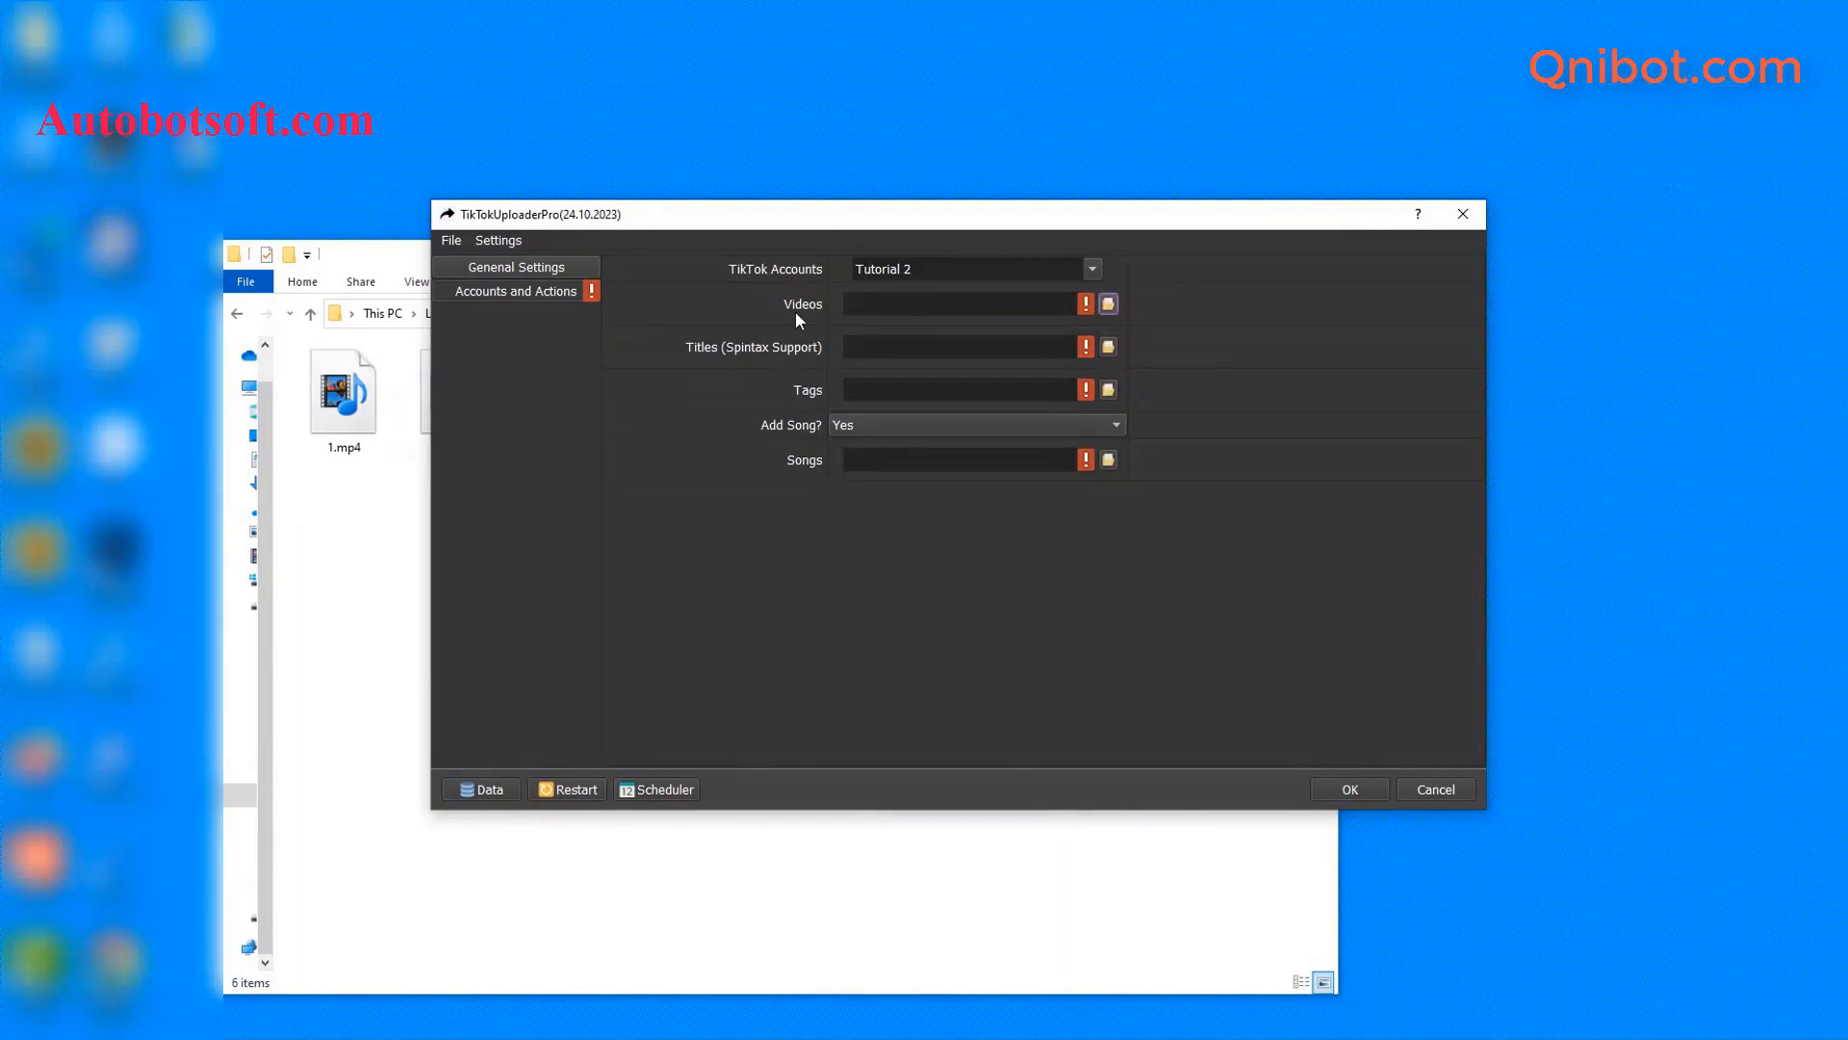
- Set the Videos folder to D:/qnibot/video
left_click(1108, 303)
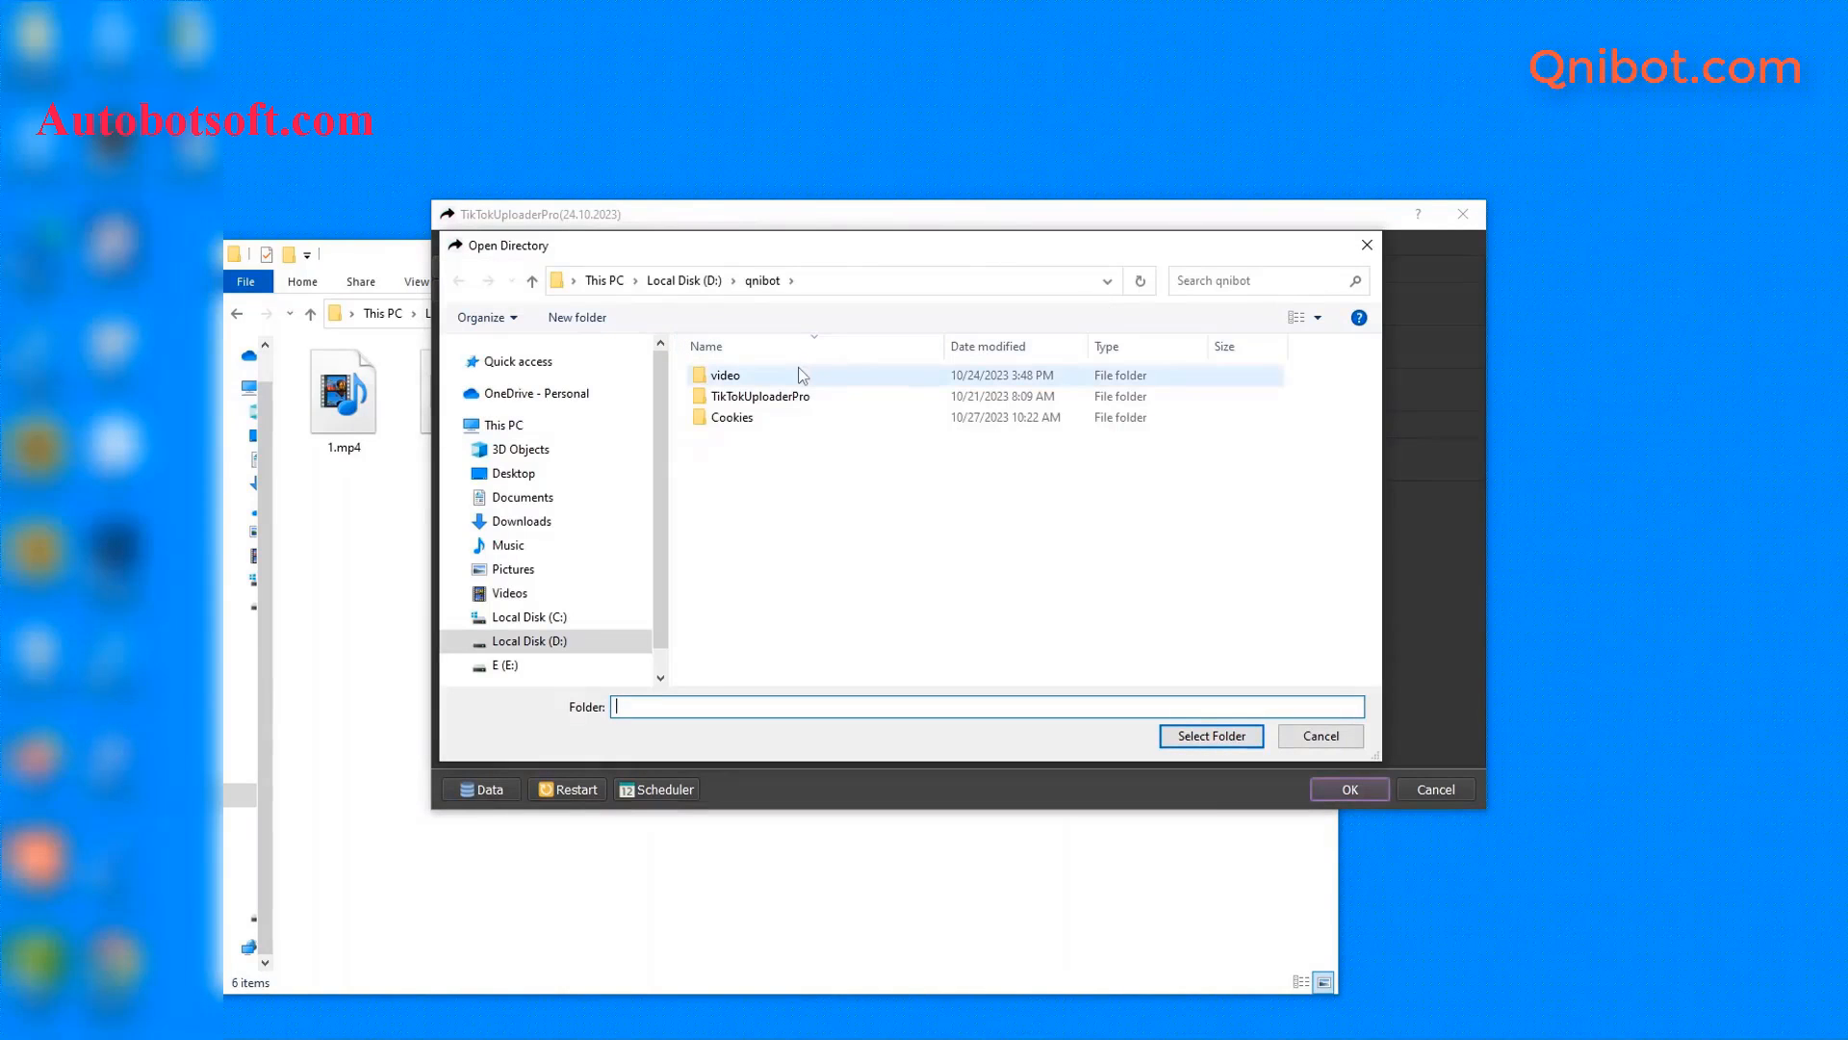
left_click(799, 371)
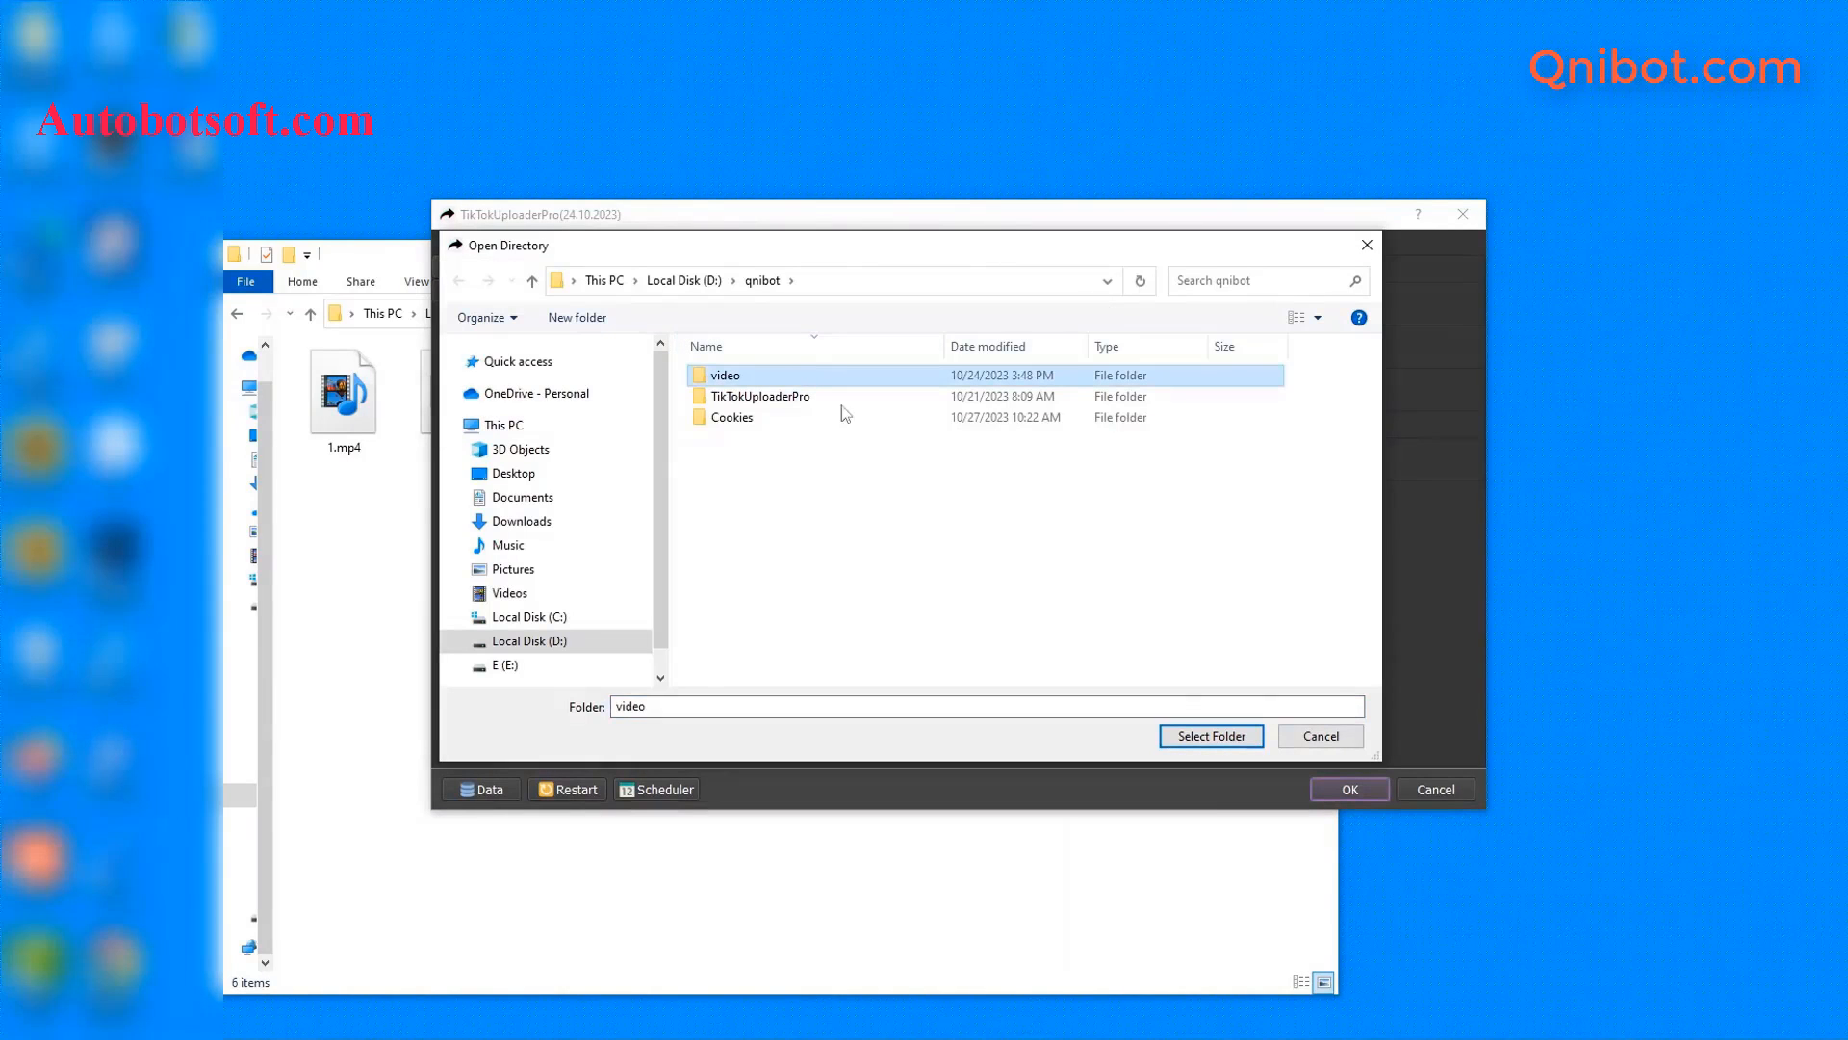
left_click(1211, 735)
- Bring the video folder window in File Explorer back into view
left_click(385, 612)
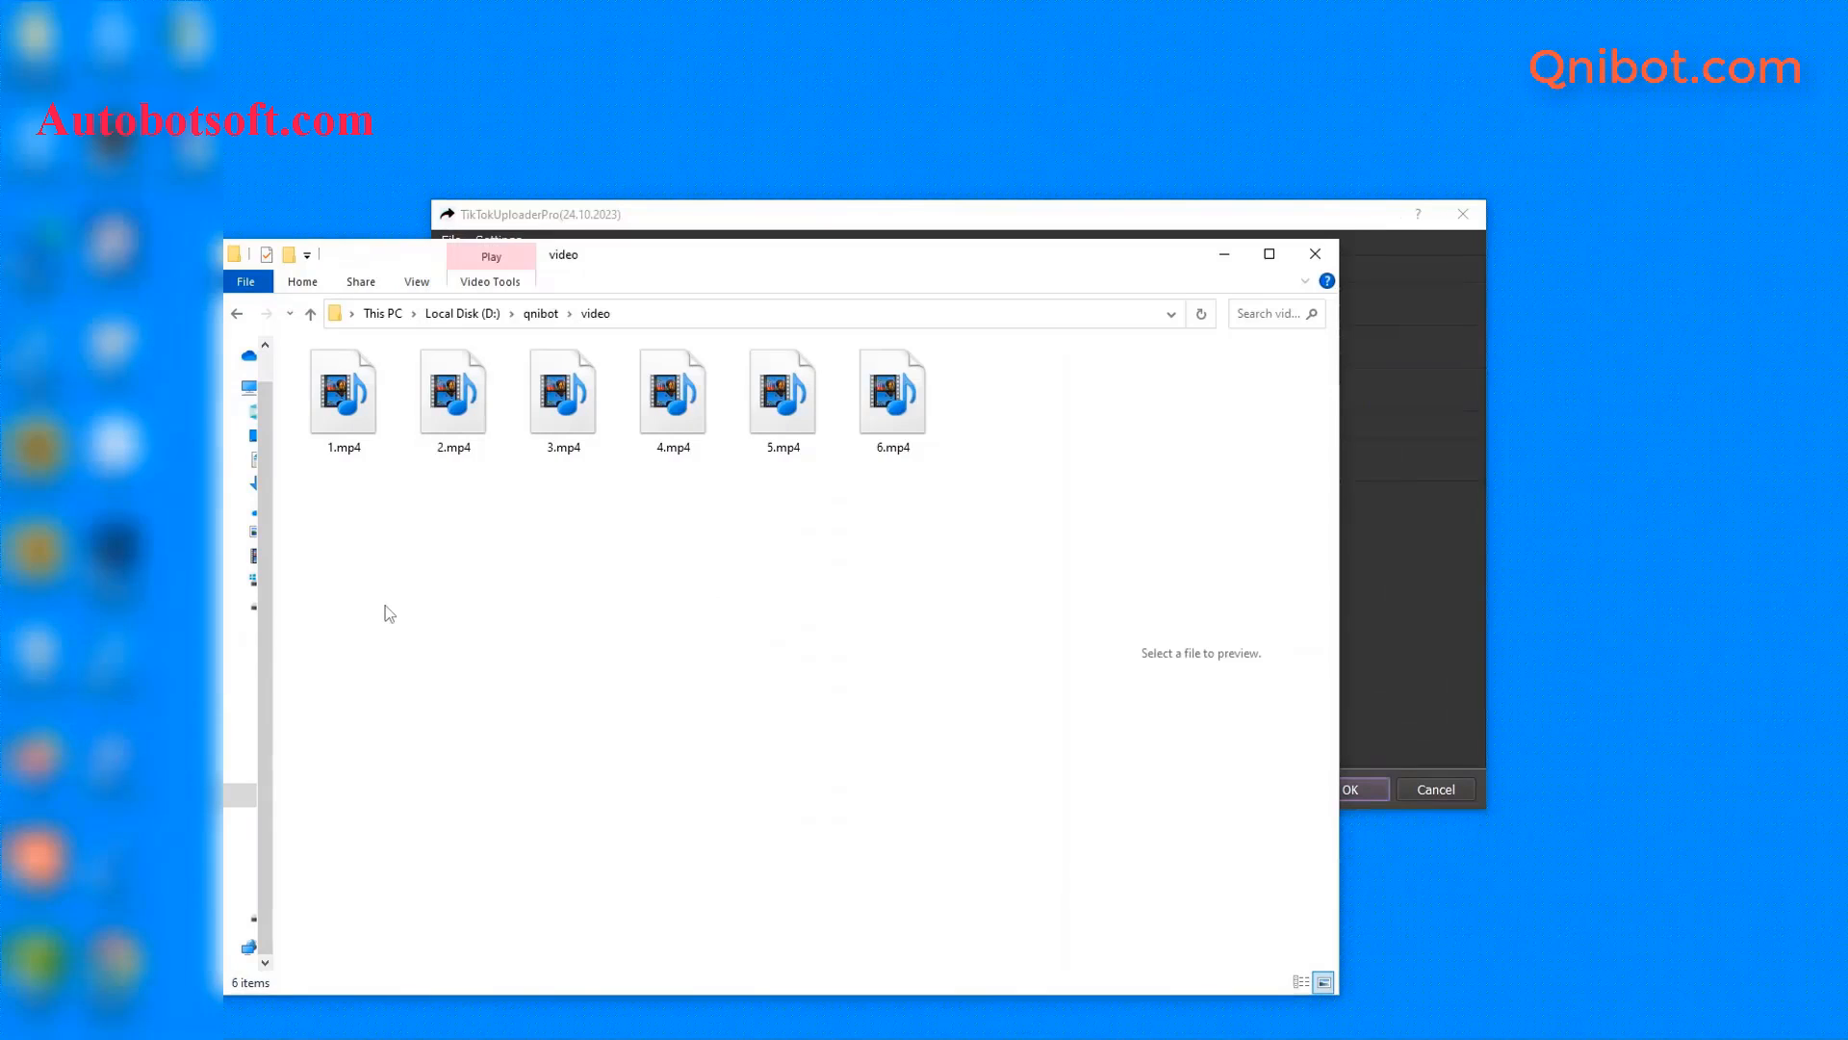
left_click(1223, 271)
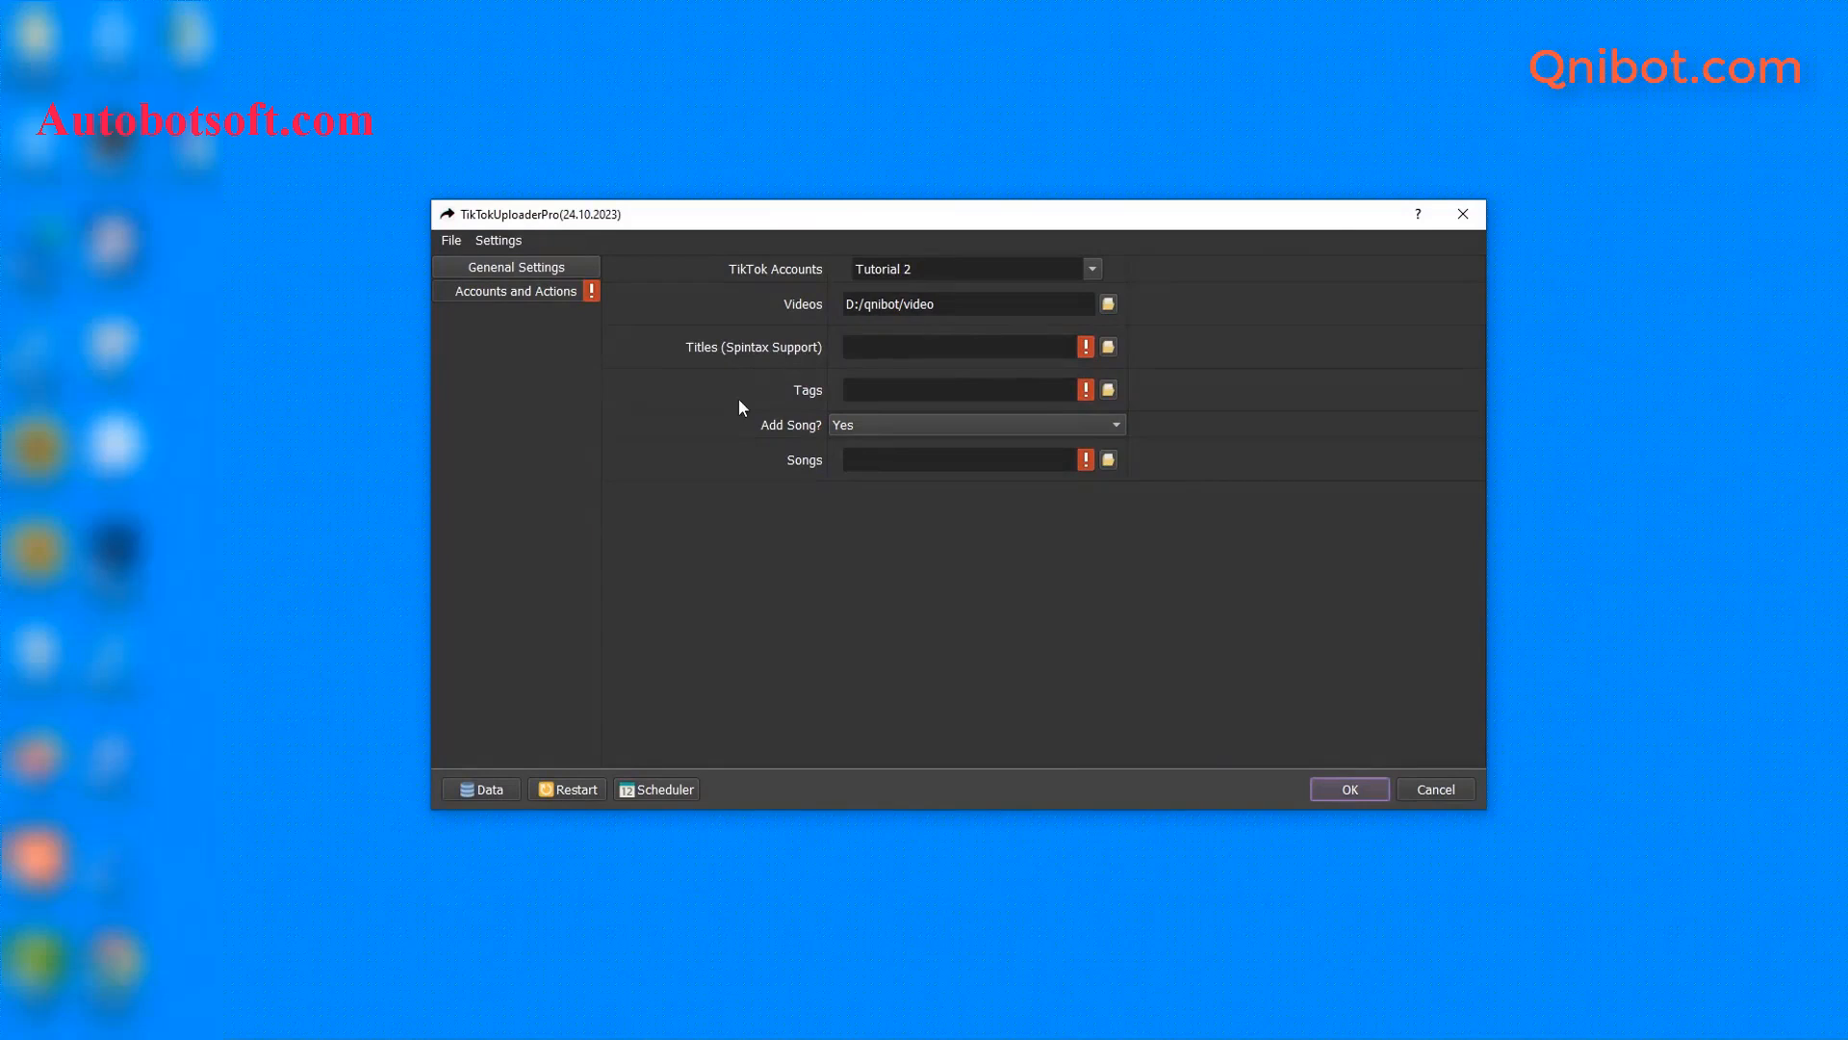
mouse_move(459, 1021)
left_click(379, 972)
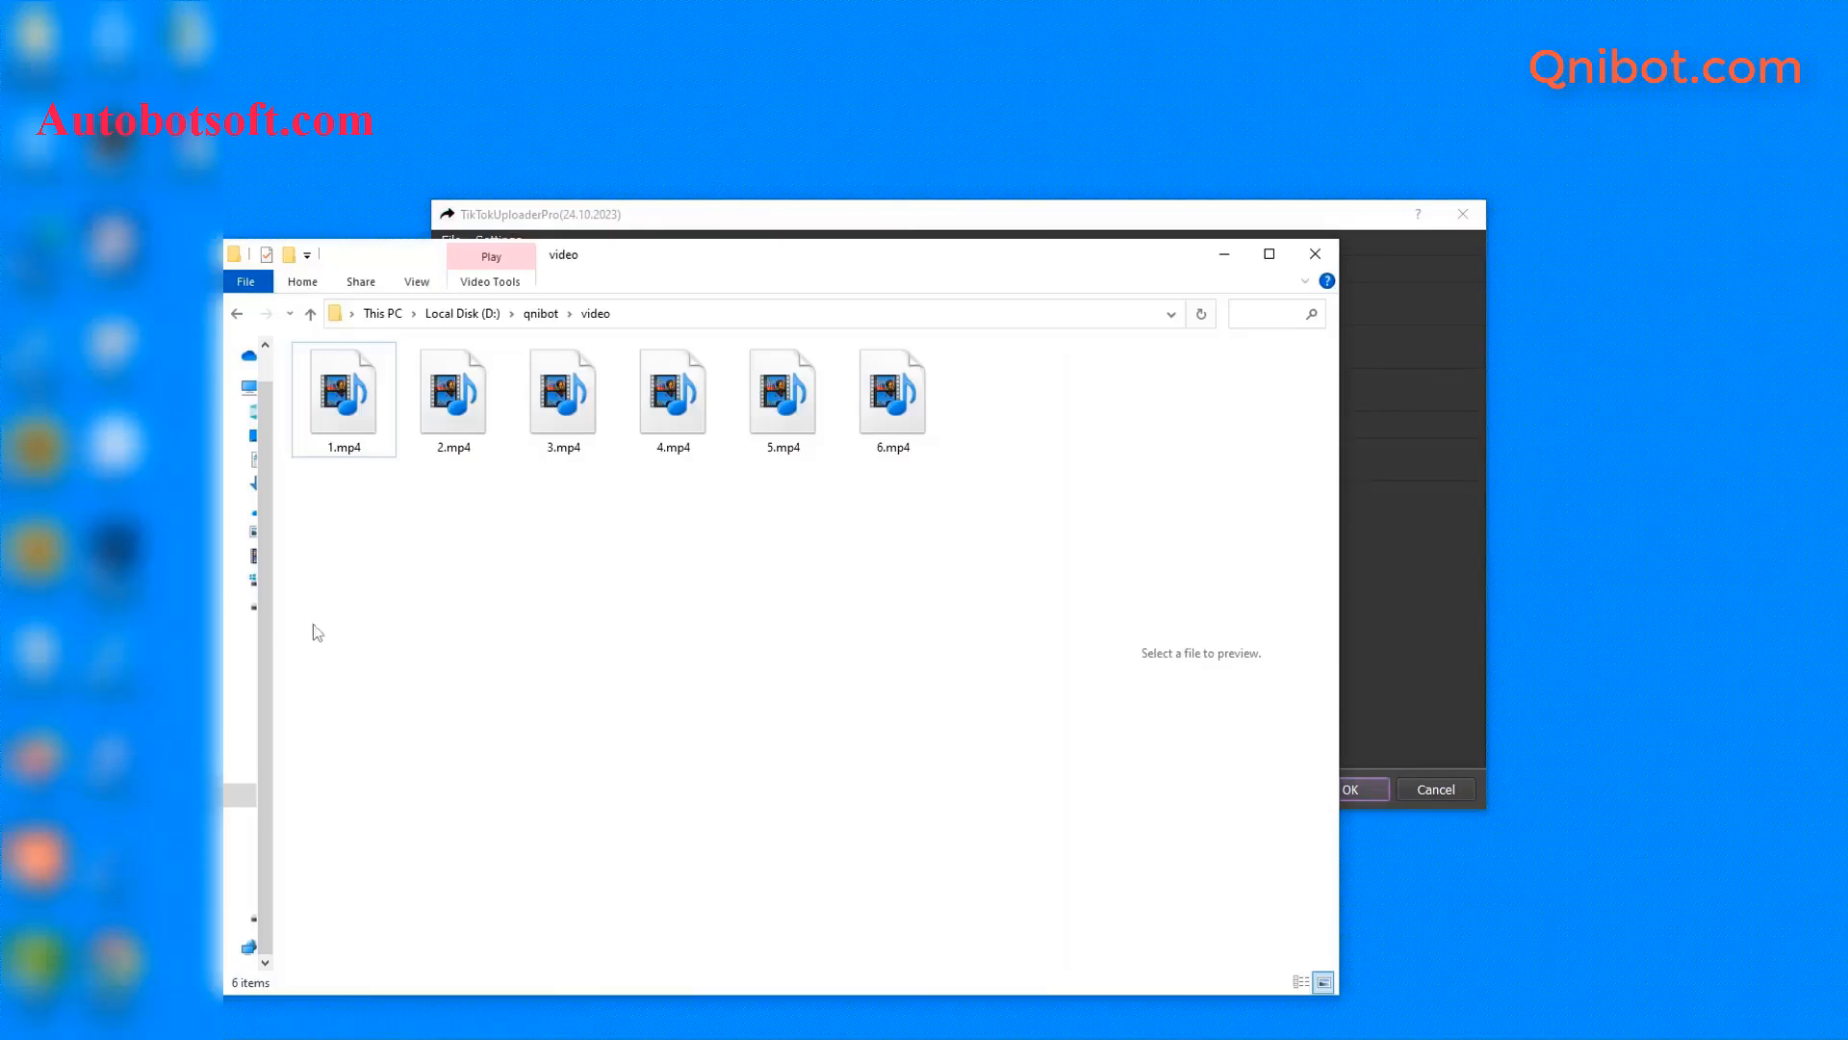
- Go up to qnibot, create titles.txt, and open it in Notepad
left_click(310, 313)
right_click(387, 541)
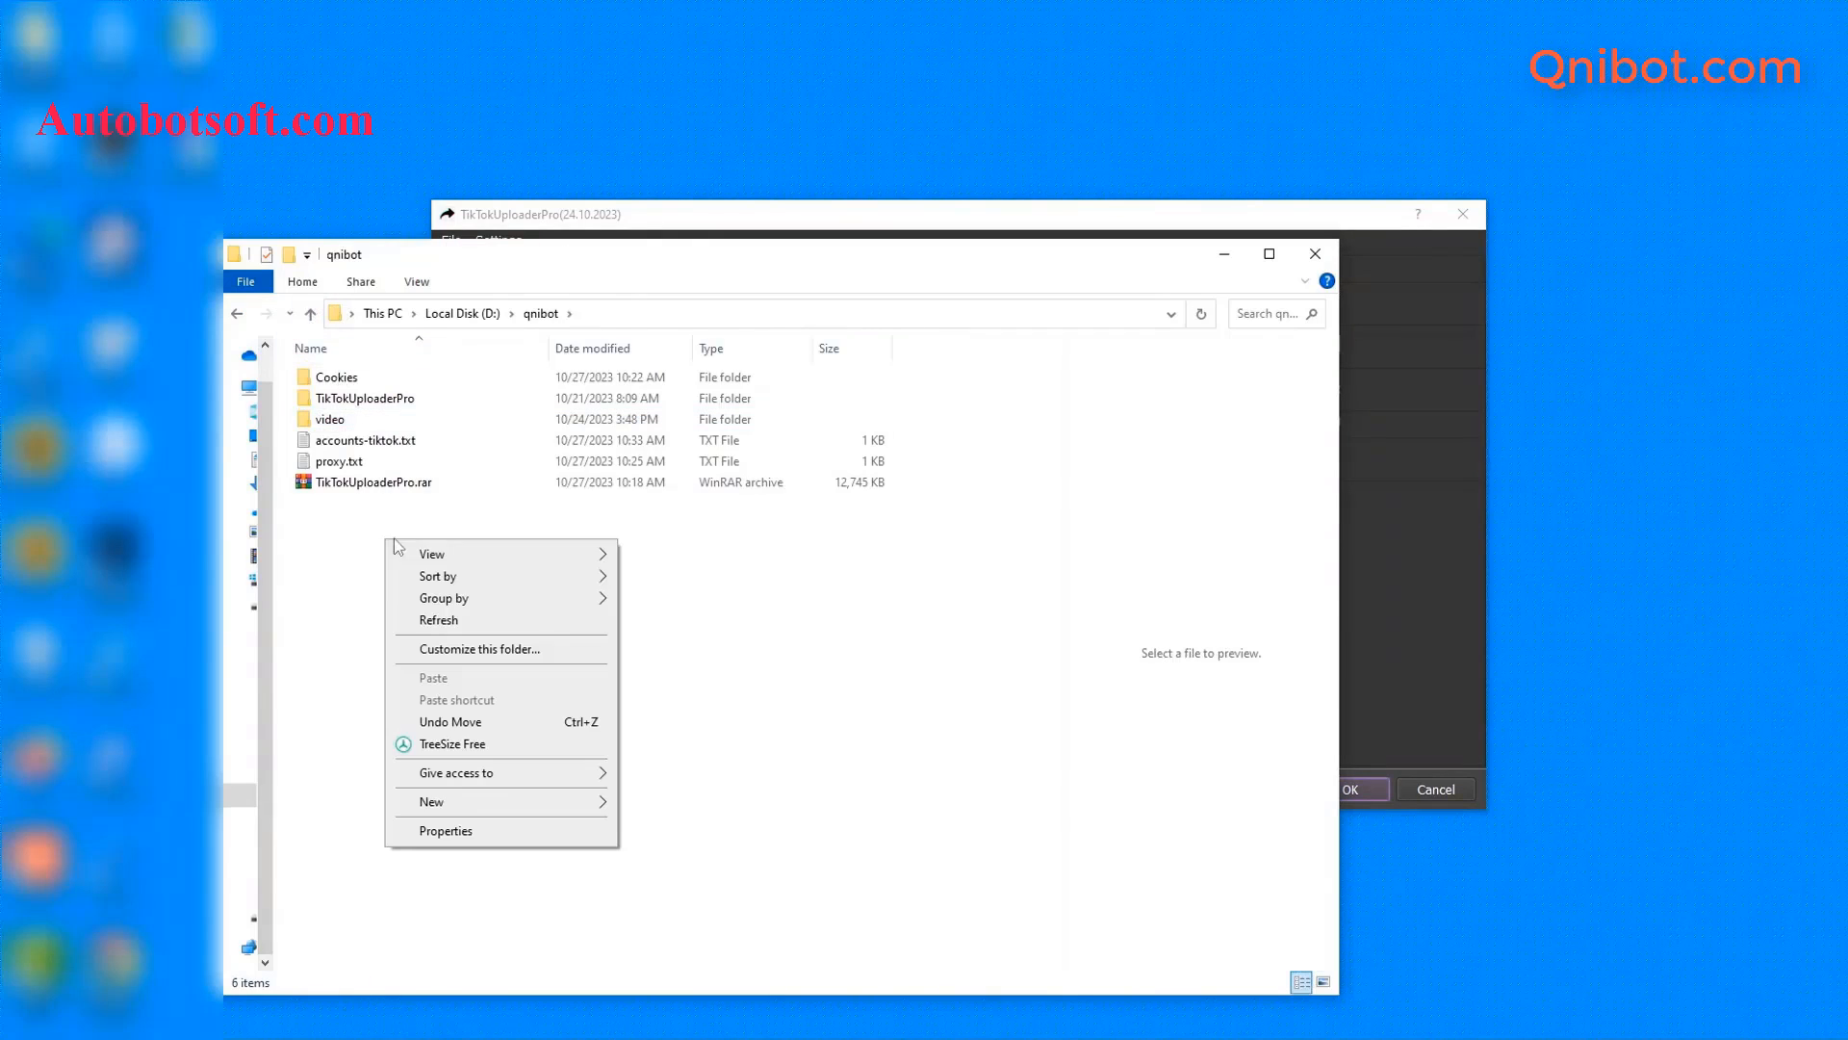
mouse_move(444, 797)
left_click(688, 755)
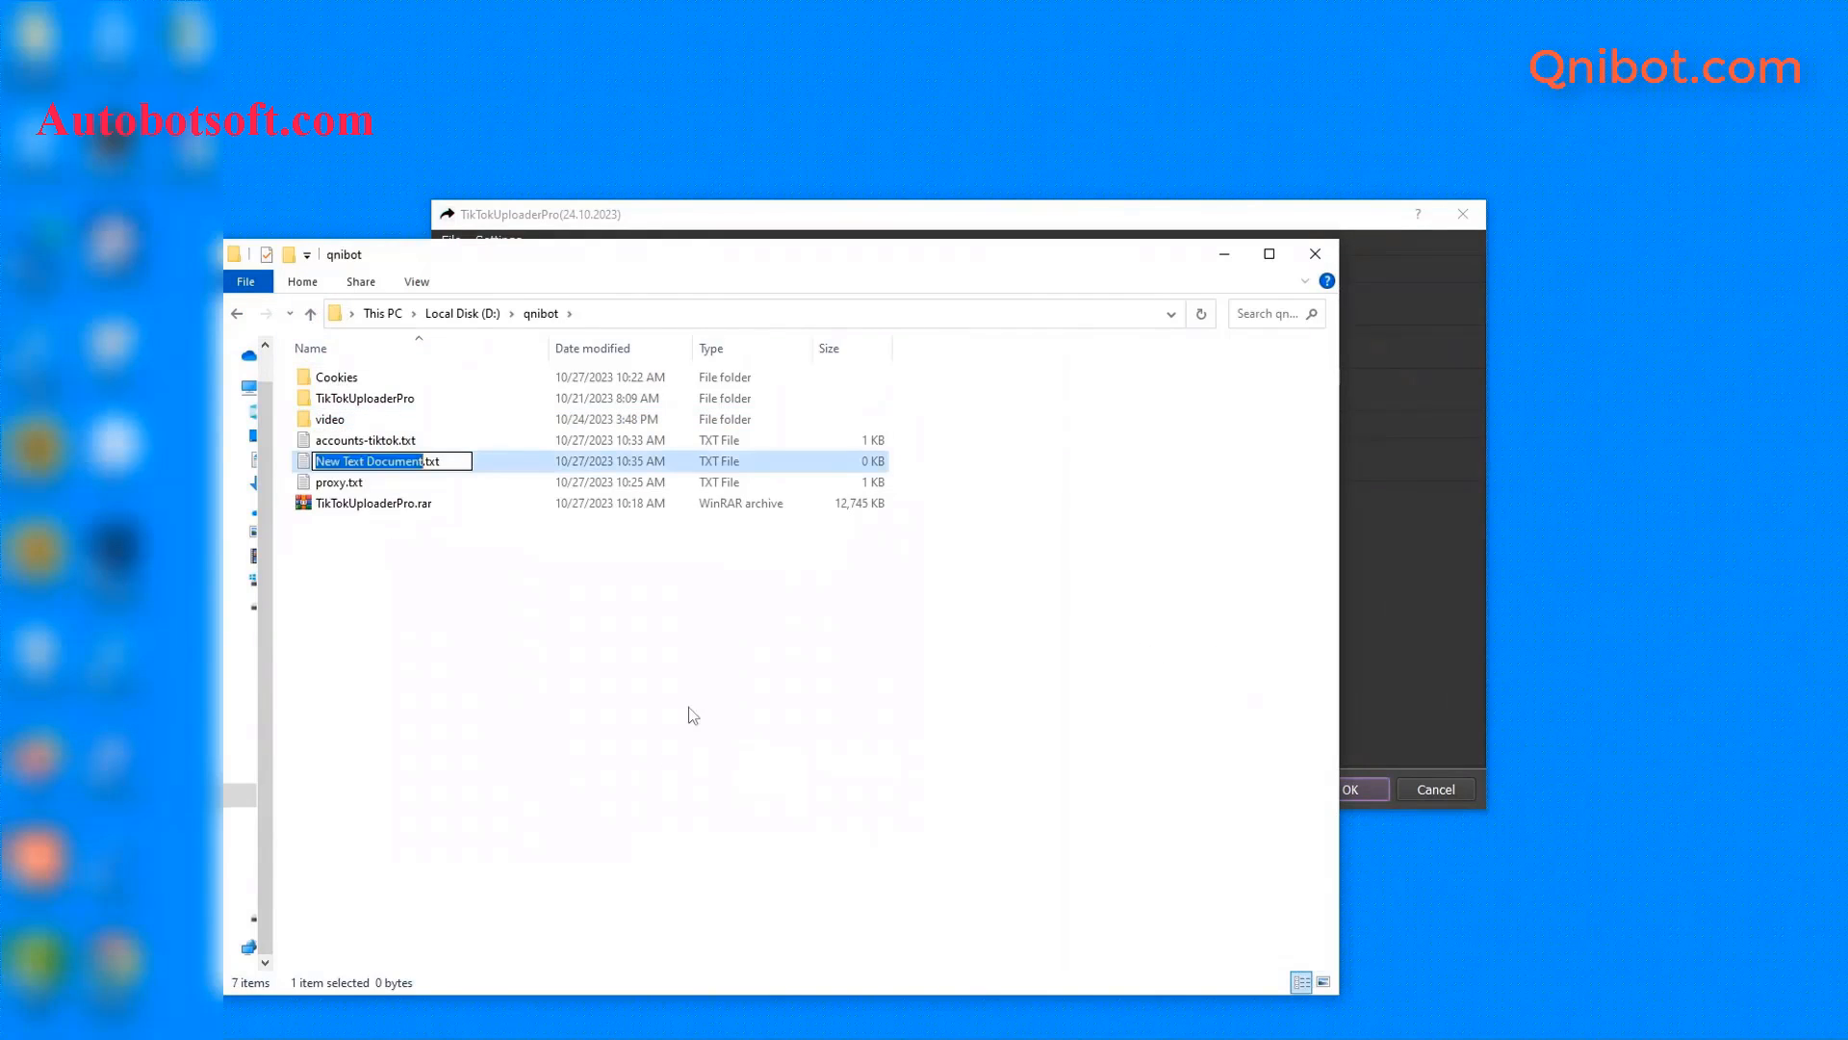
type("ti")
type("les")
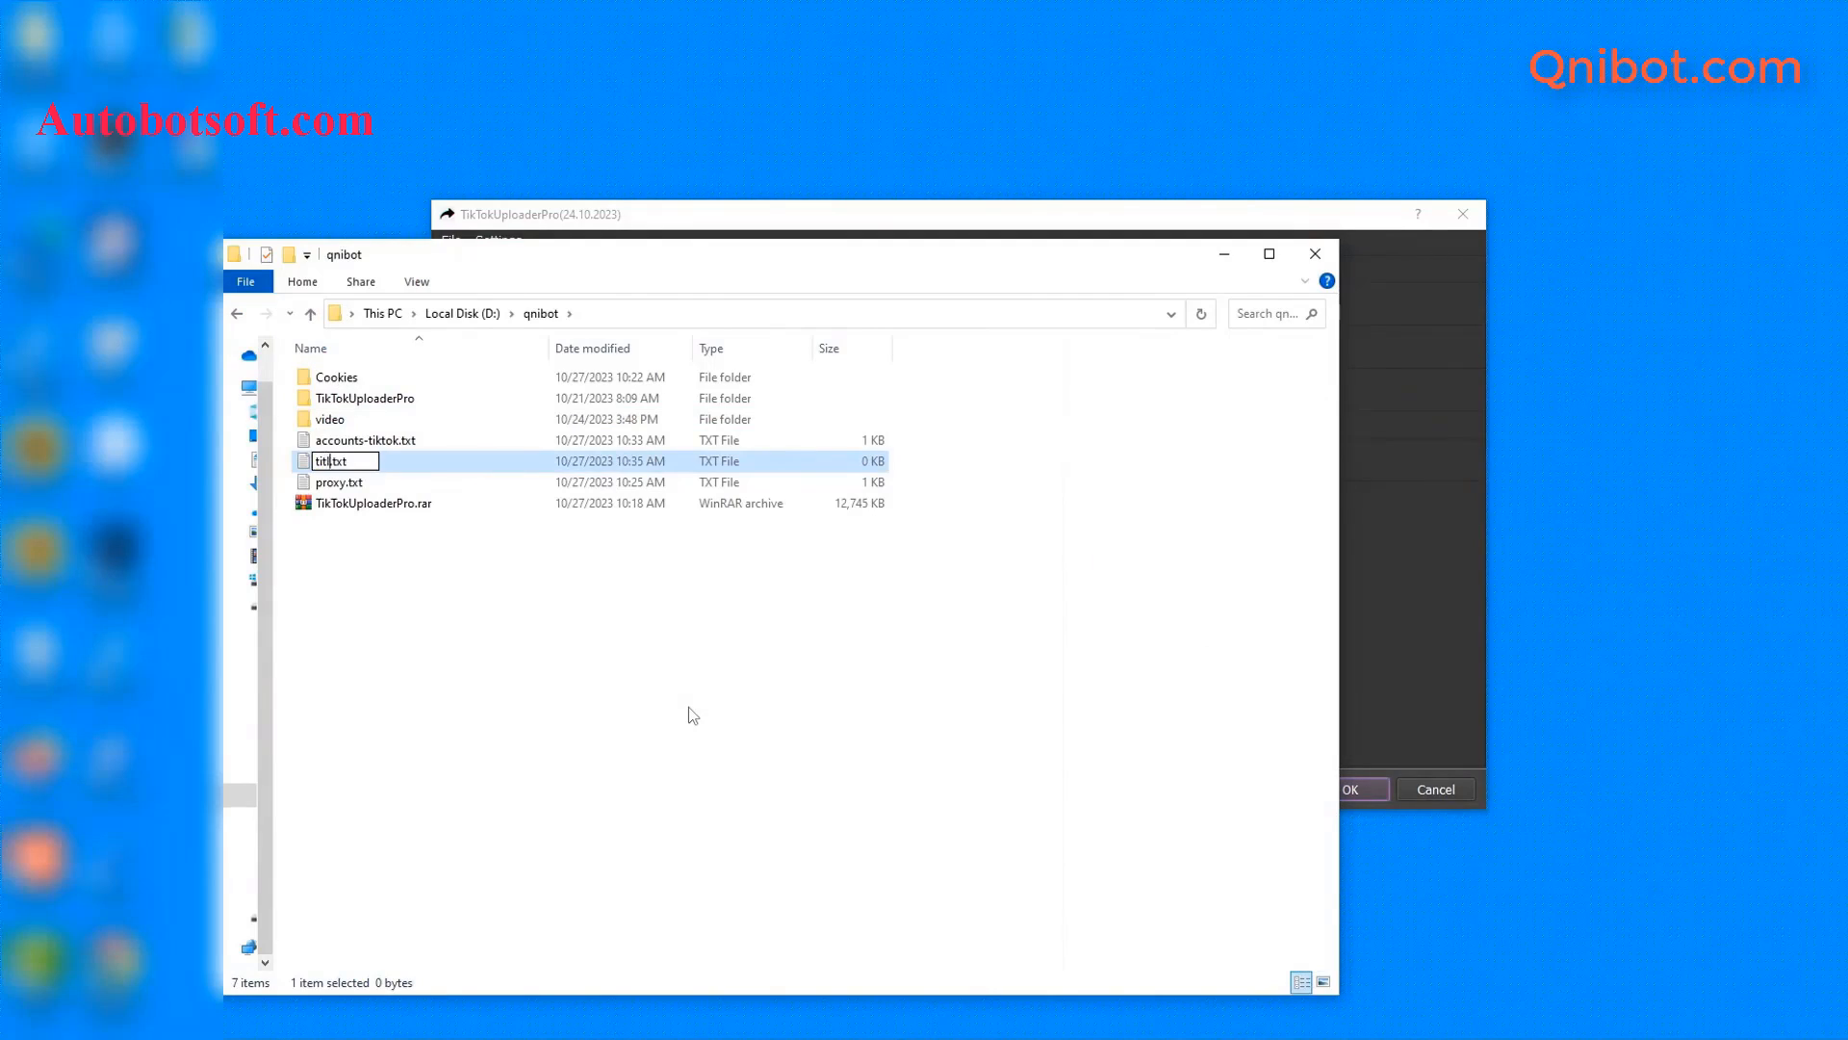
key("Return")
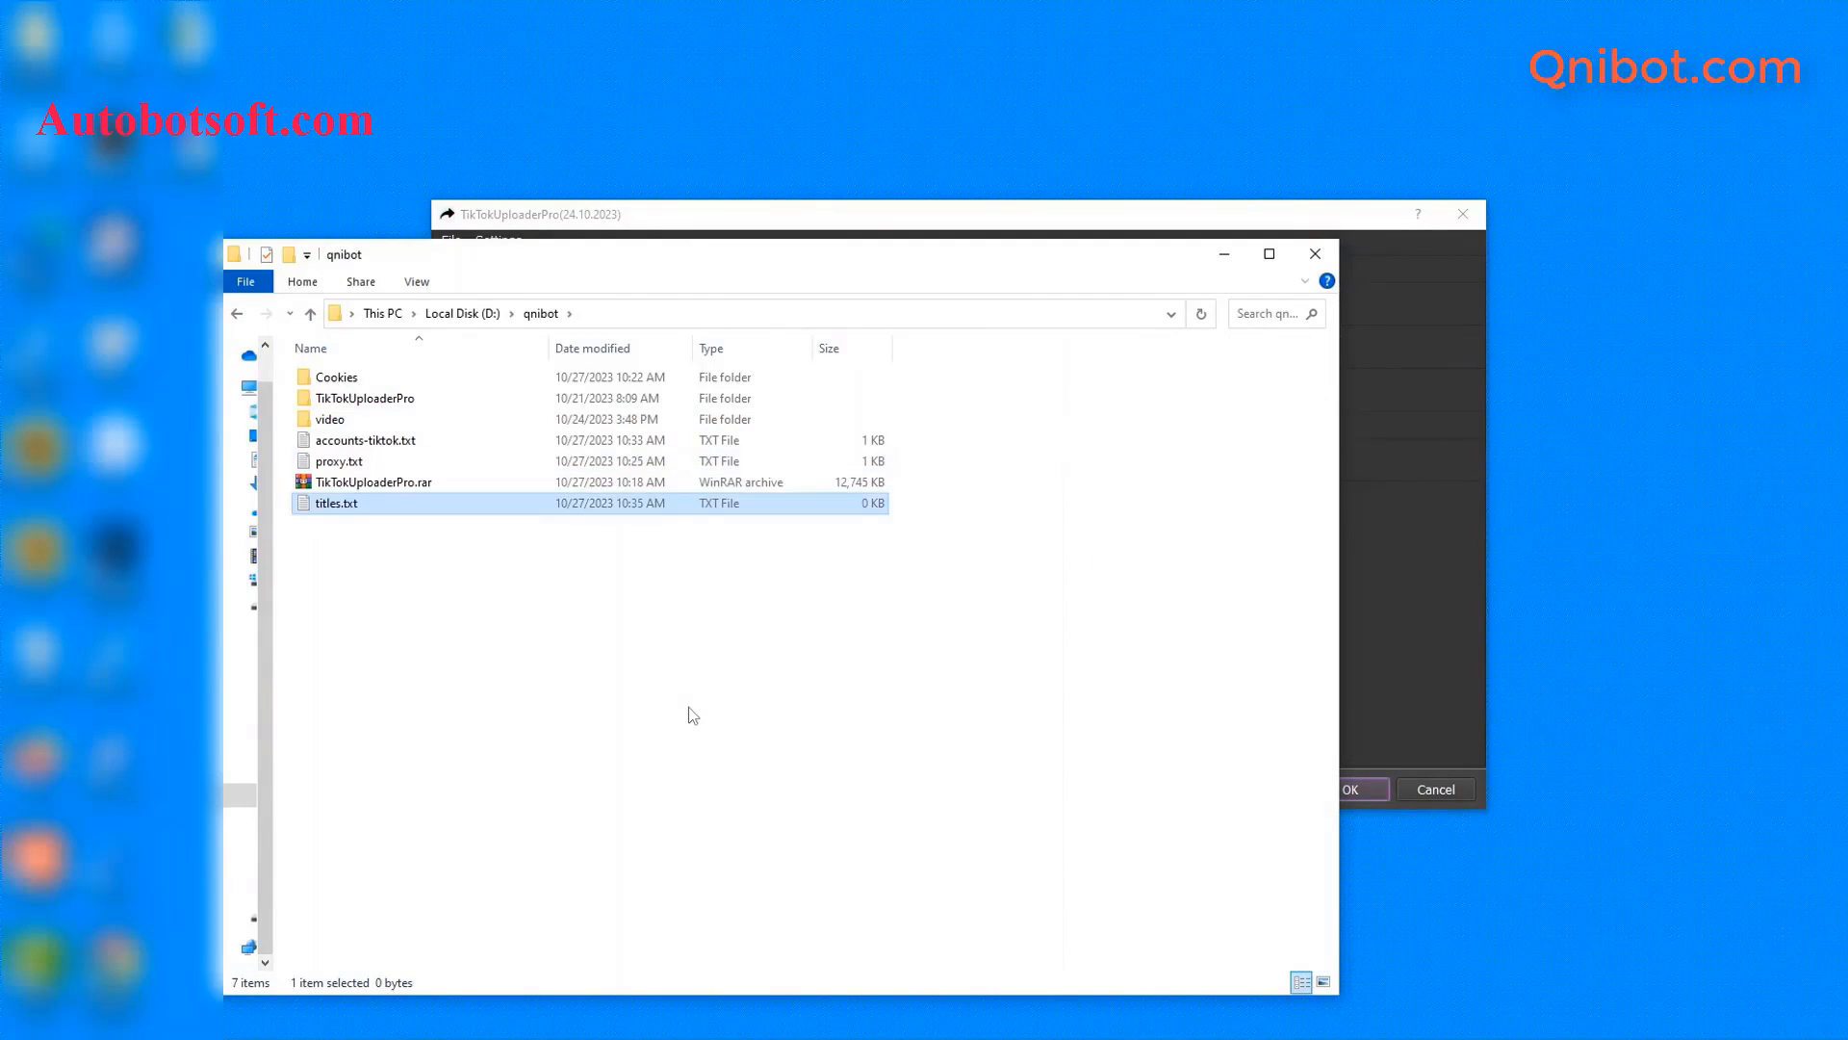
double_click(343, 509)
left_click(1018, 349)
left_click(1020, 555)
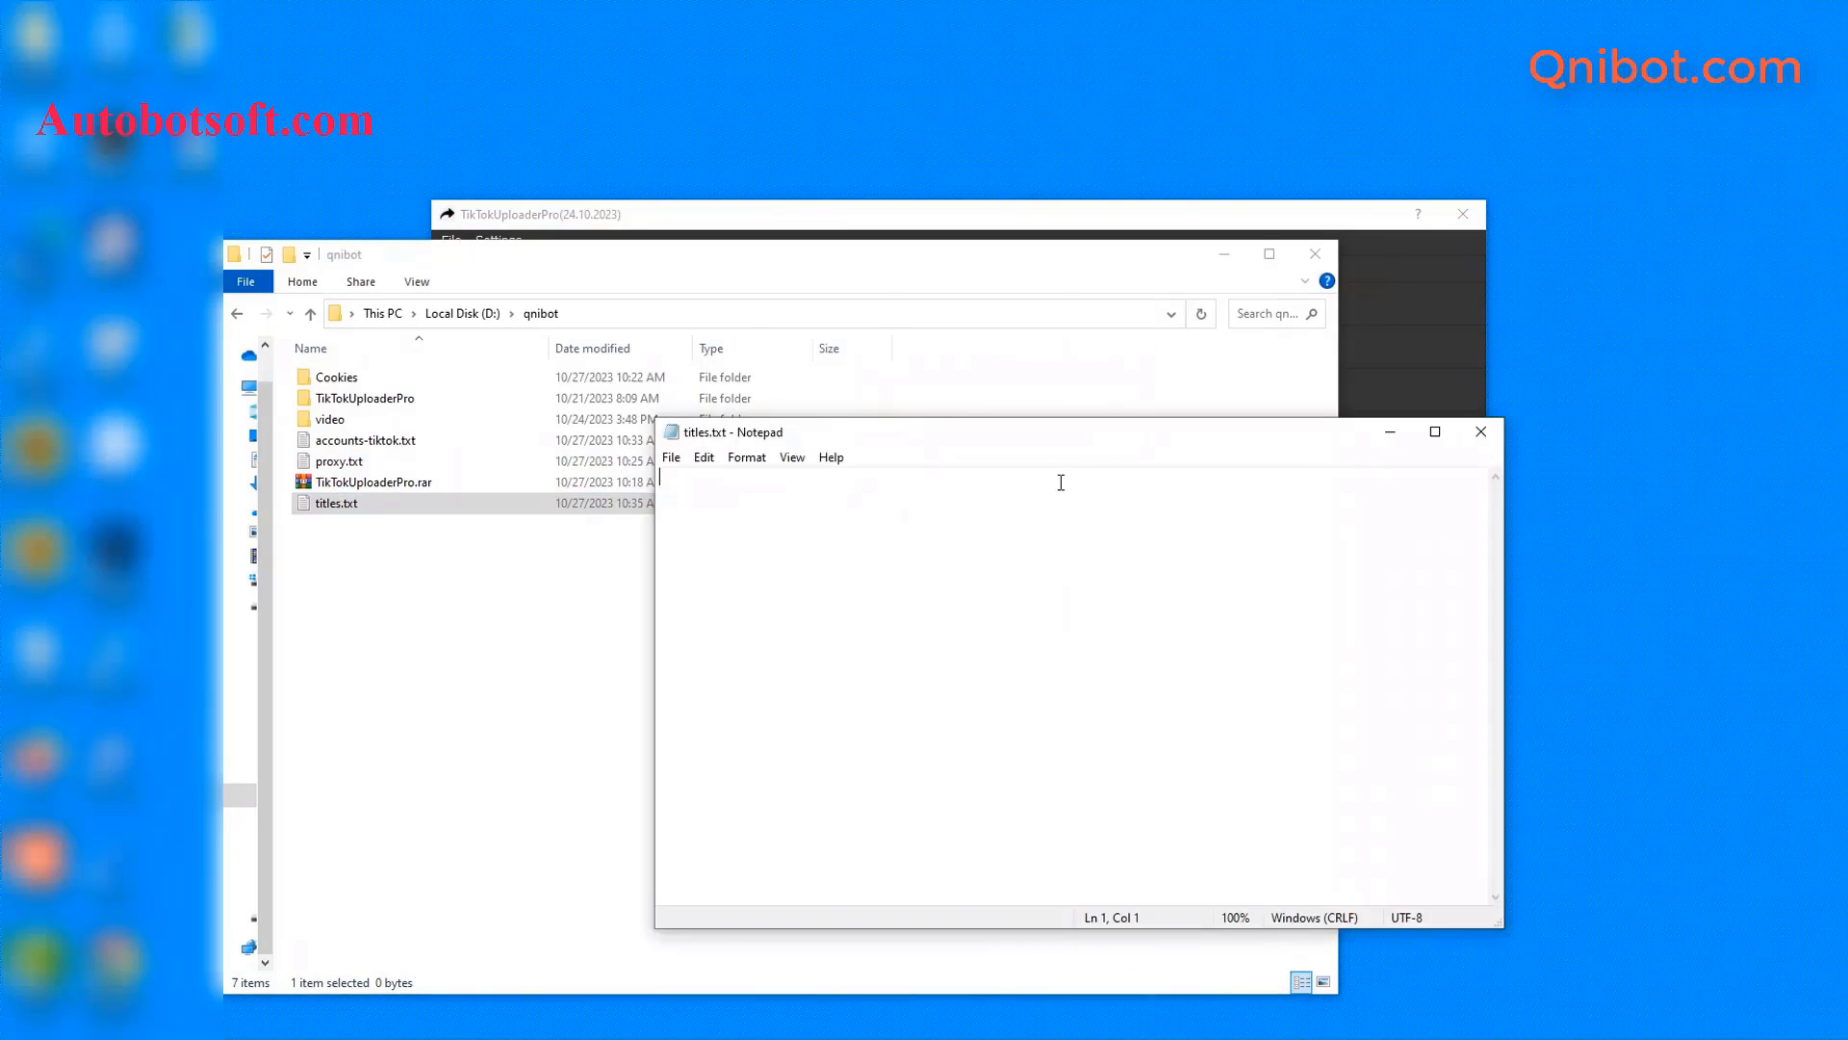
- Write '{hello|hi} {Sir|Bro}!' plus pasted spintax lines into titles.txt and save it
left_click(1223, 253)
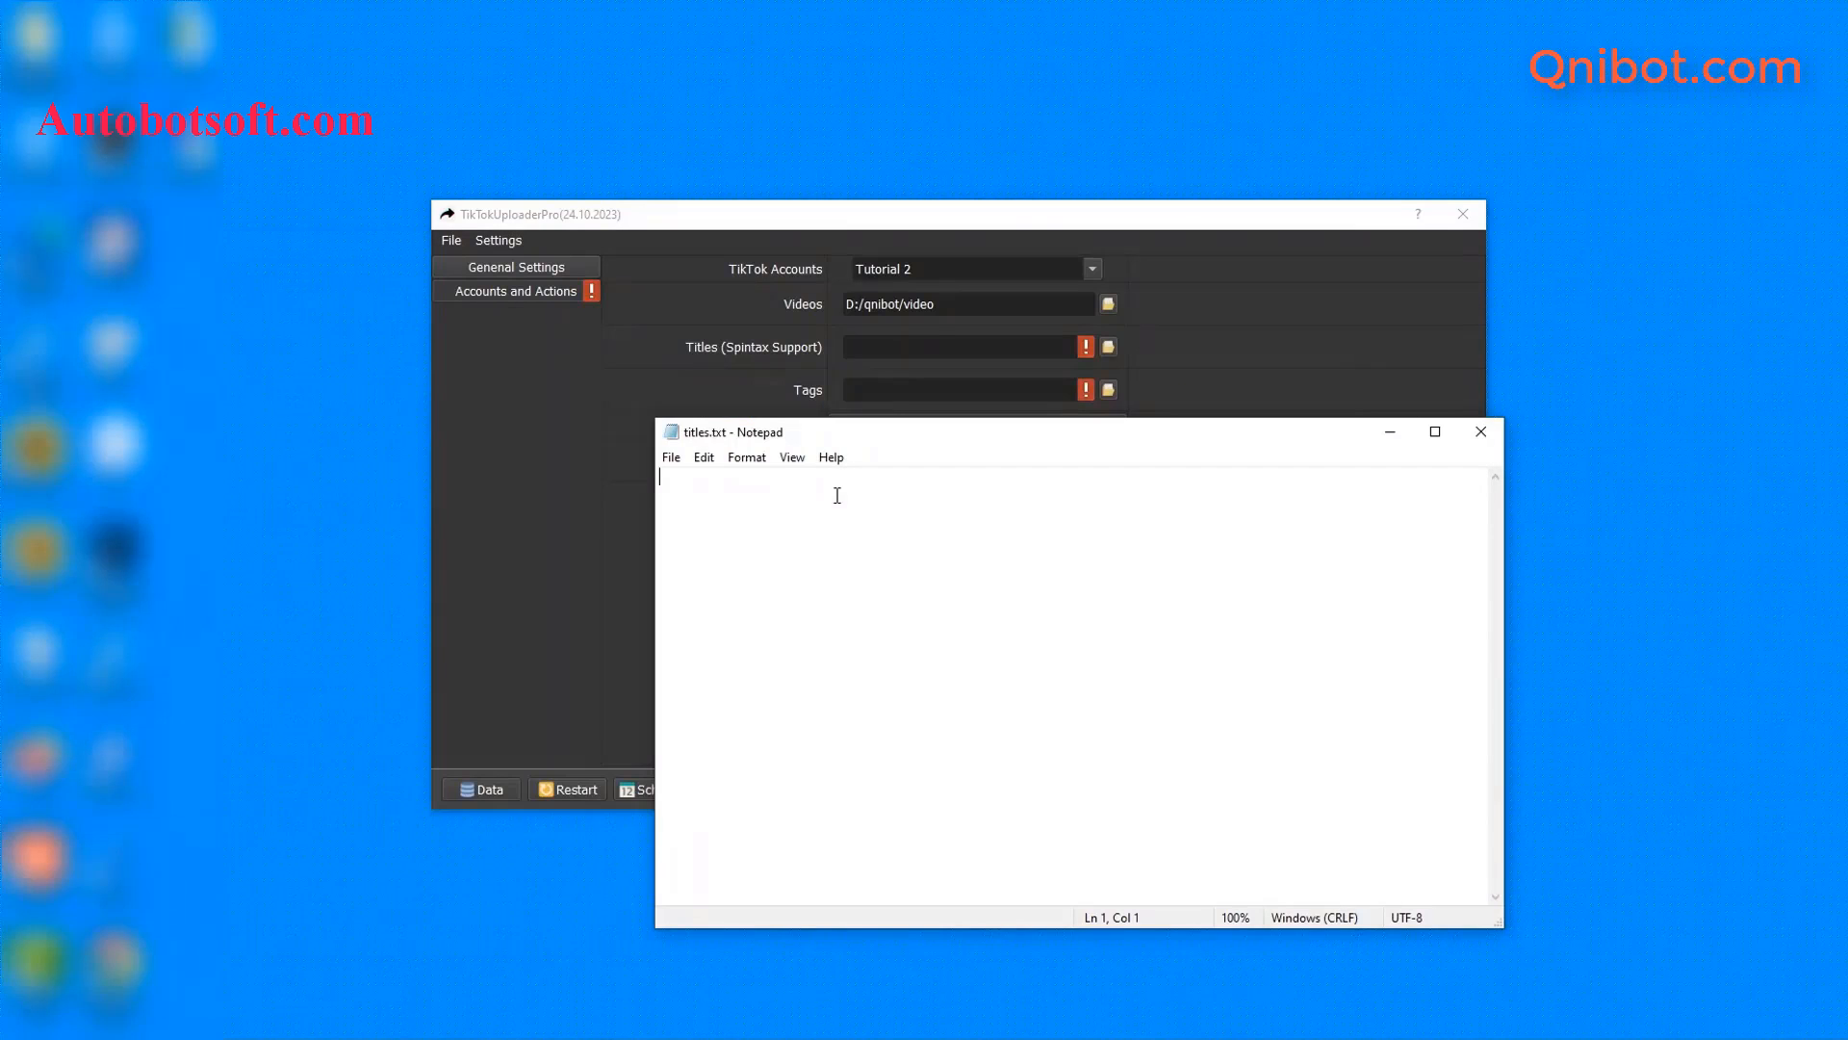
type("{hello|hi} {Sir|Bro}!")
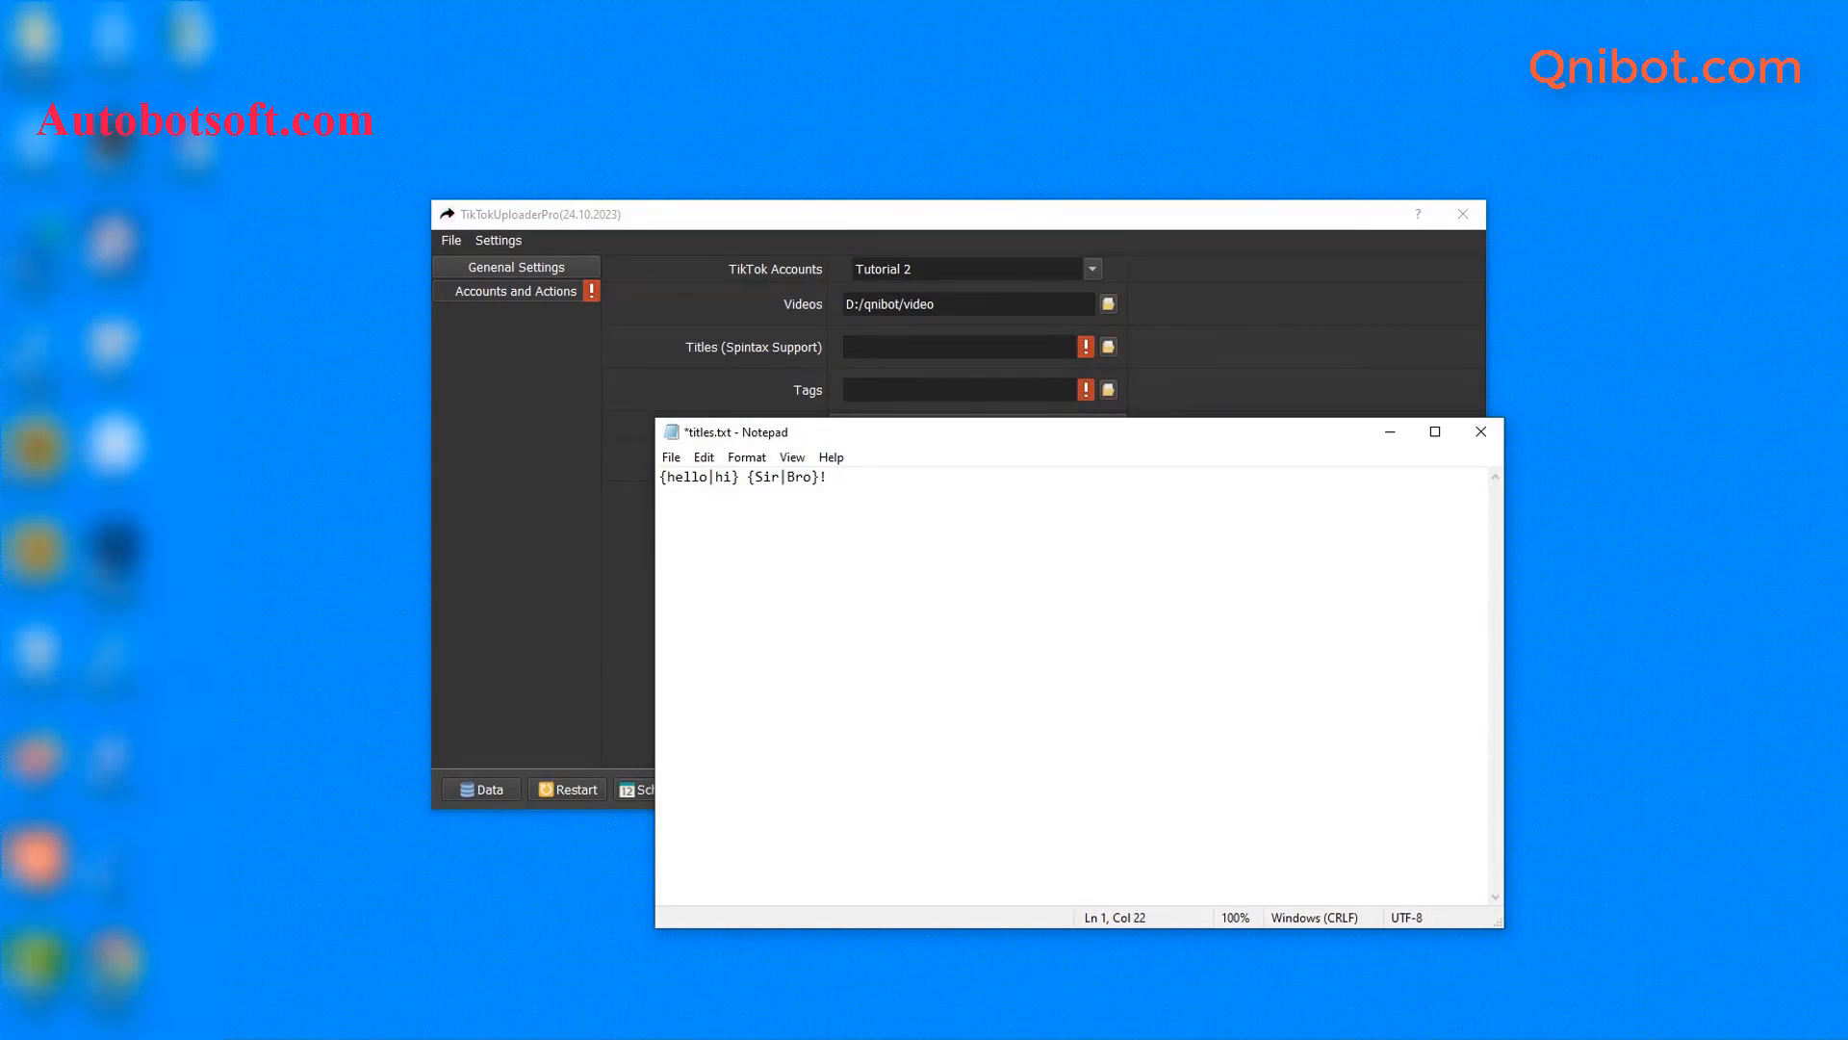
key("Return")
type("{Design | Illustrate} {amazing | beautiful | incredible | impressive} {images and video | visual content} {illustrations | designs} on Canva and Crello {within | using} Publer! {{A | The | {One | Two | Three } } deer ran in front of our {car | vehicle}. | We were {shocked | surprised} because there was {nothing | not a thing} we could do!} {For more information, follow this link. | #MyEventHashtag #WhenInParis | July 1st, 9PM, Cité de la musique} {Book a vacation on our website. | Make a reservation today.}")
left_click_drag(1504, 542, 1847, 539)
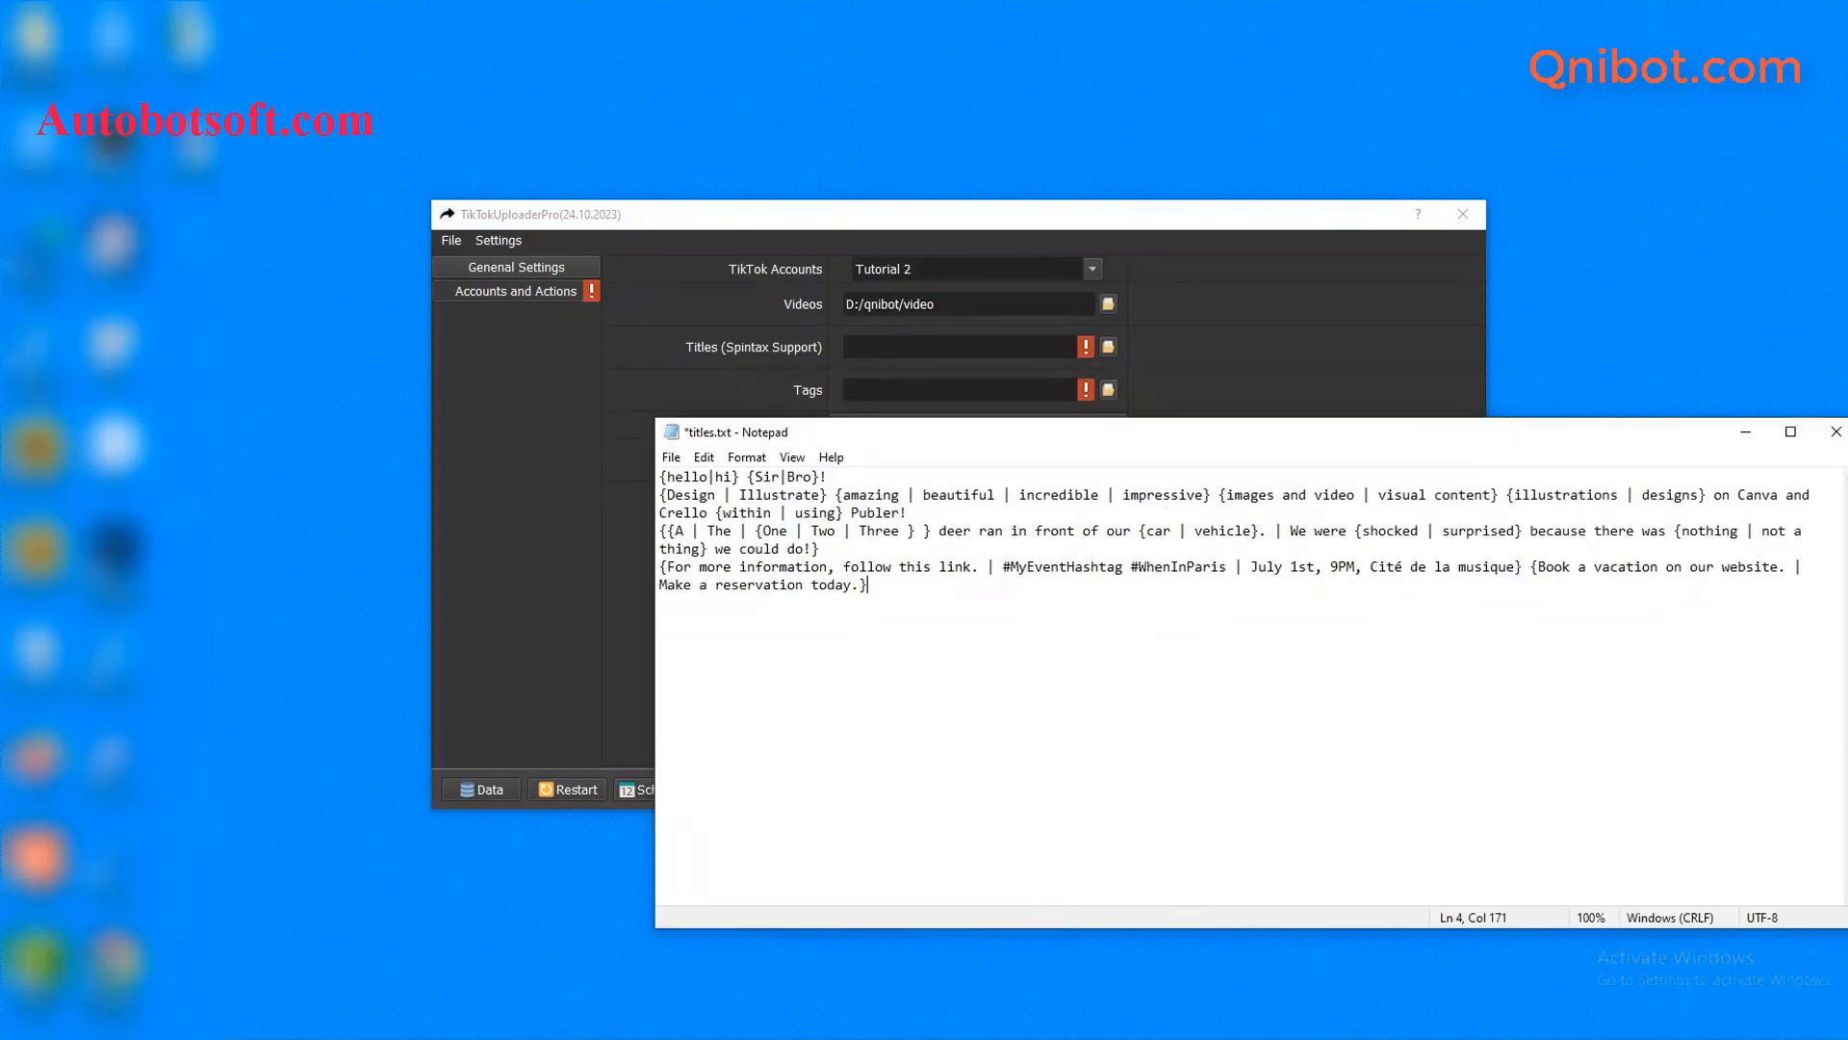
left_click(671, 459)
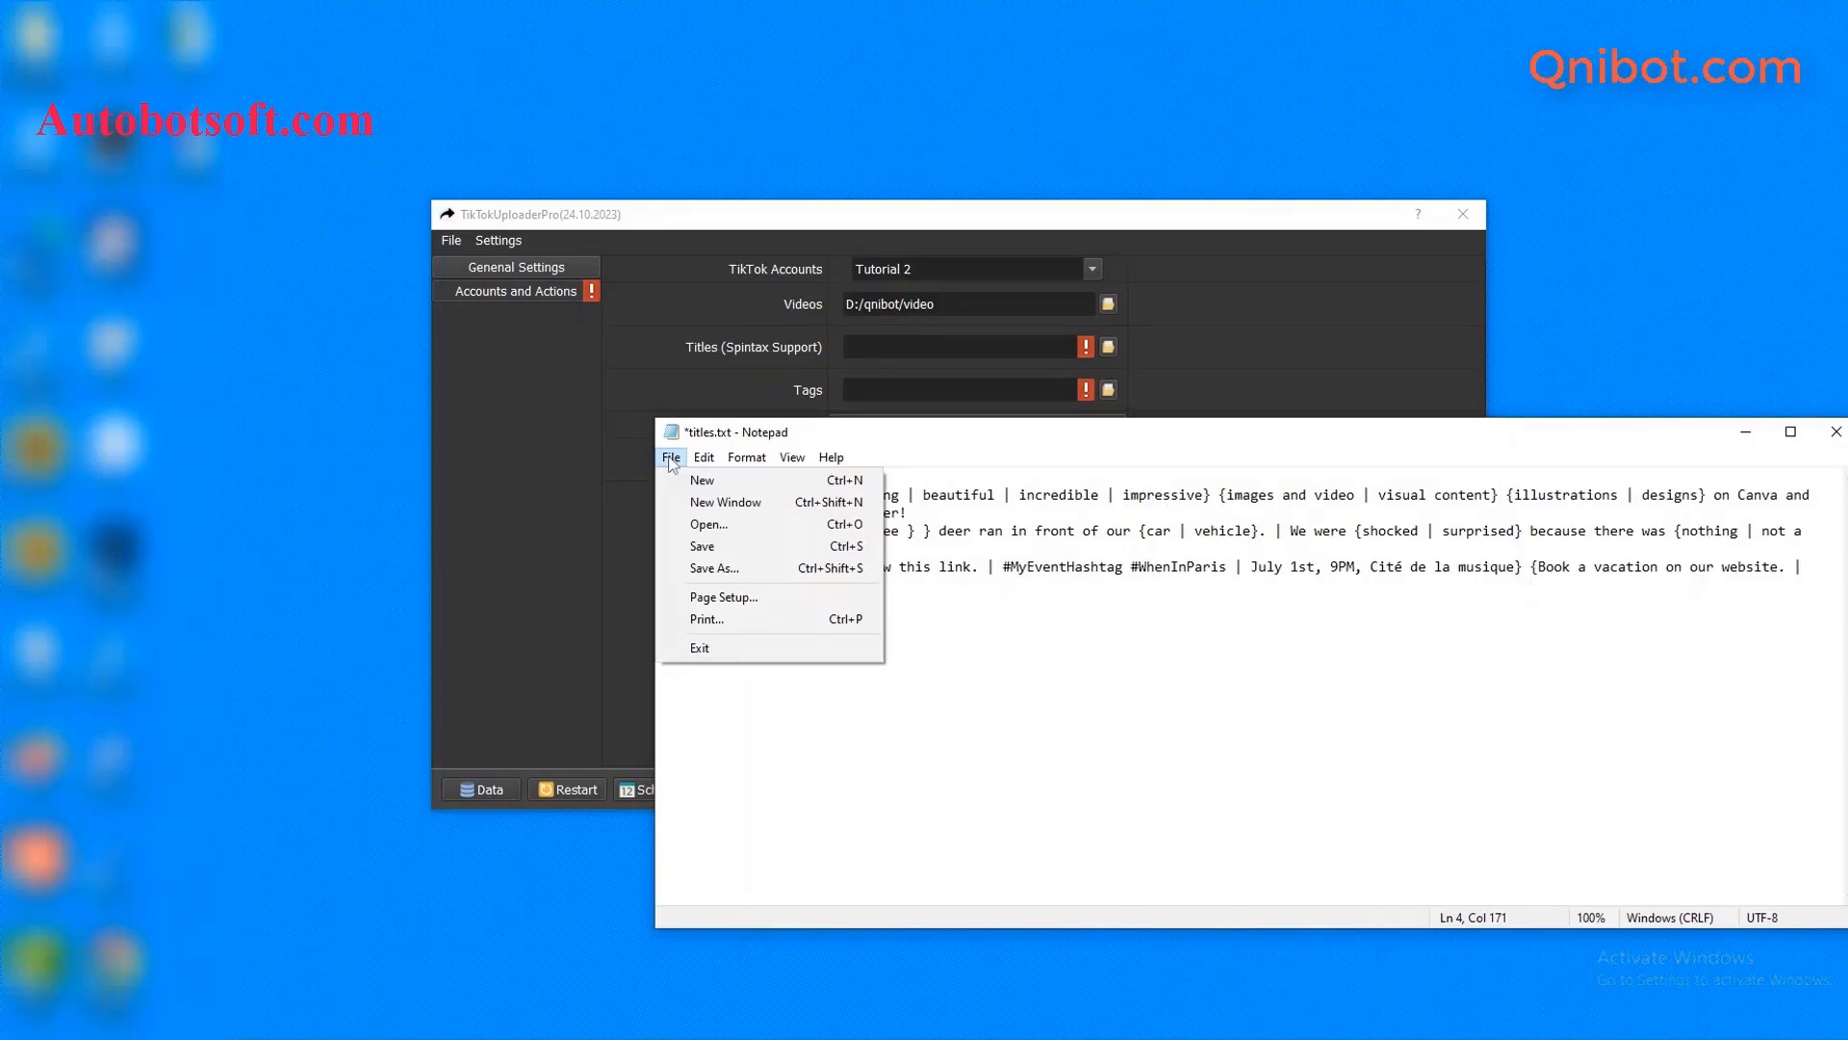
left_click(695, 541)
left_click(612, 531)
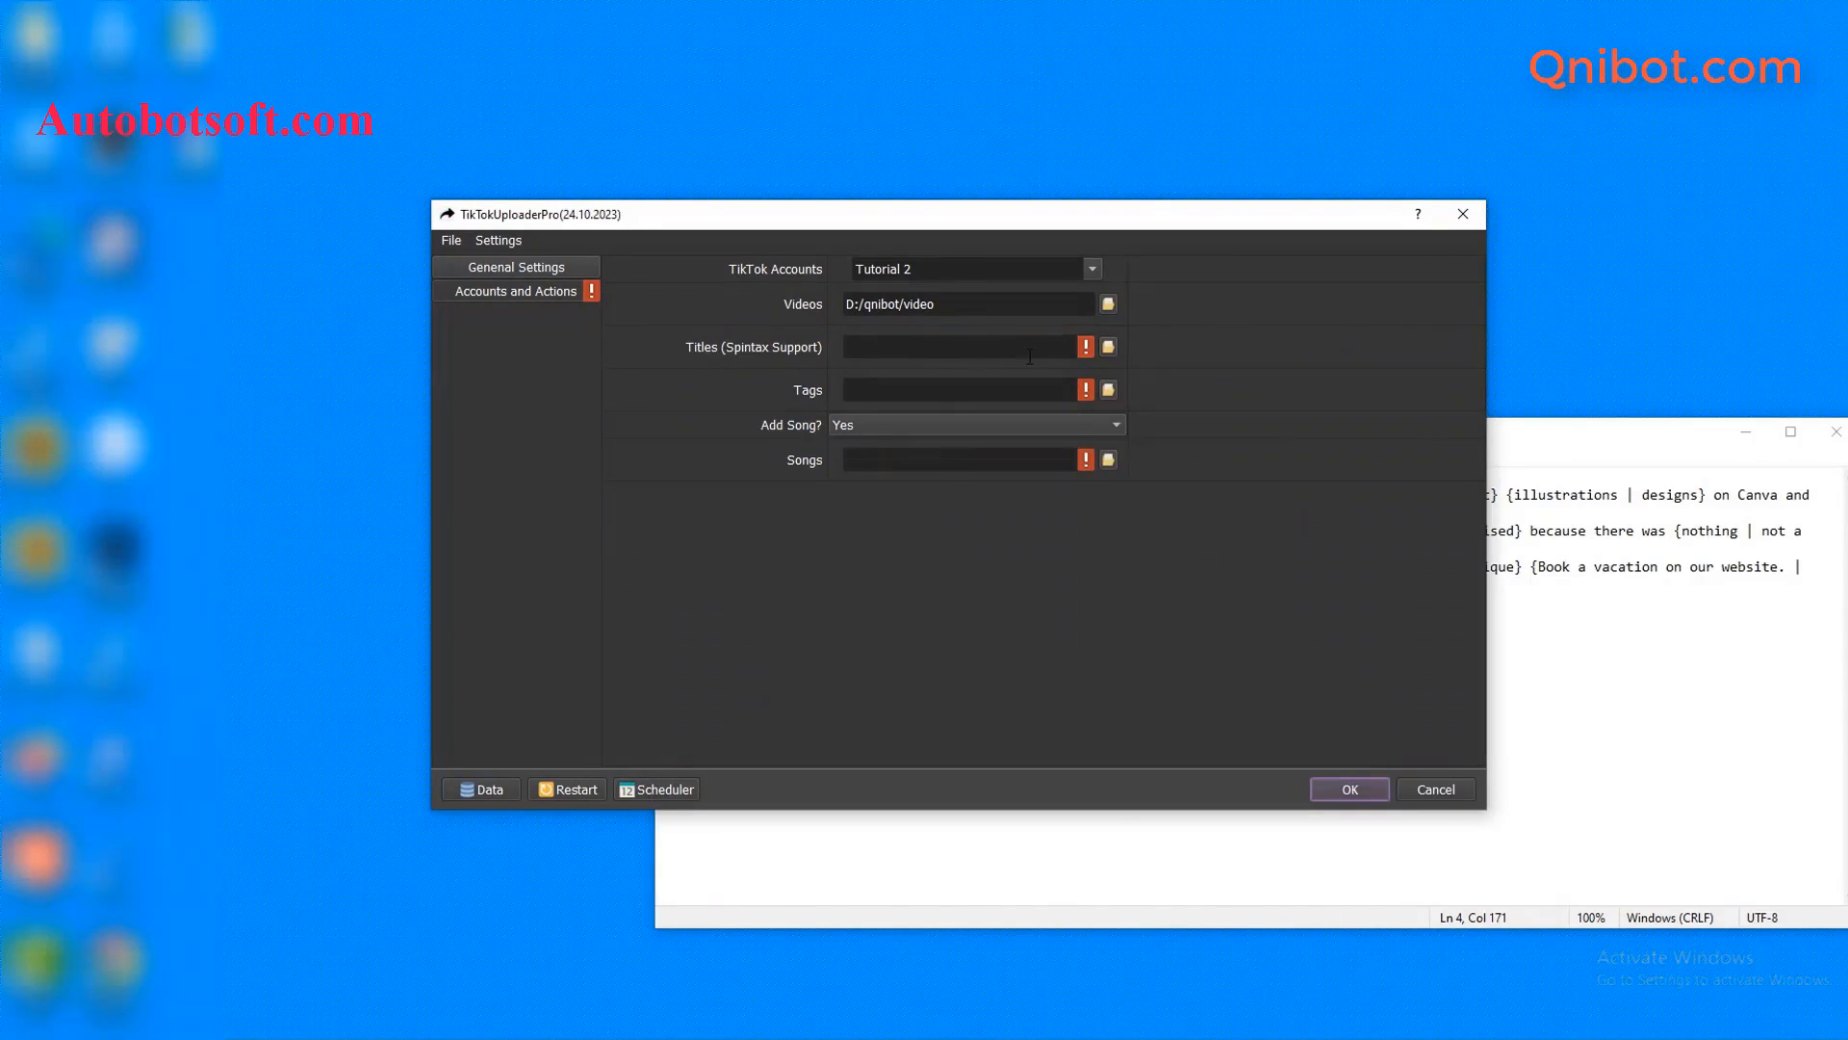
- Choose D:/qnibot/titles.txt as the Titles (Spintax Support) file, then minimise Notepad
left_click(1109, 350)
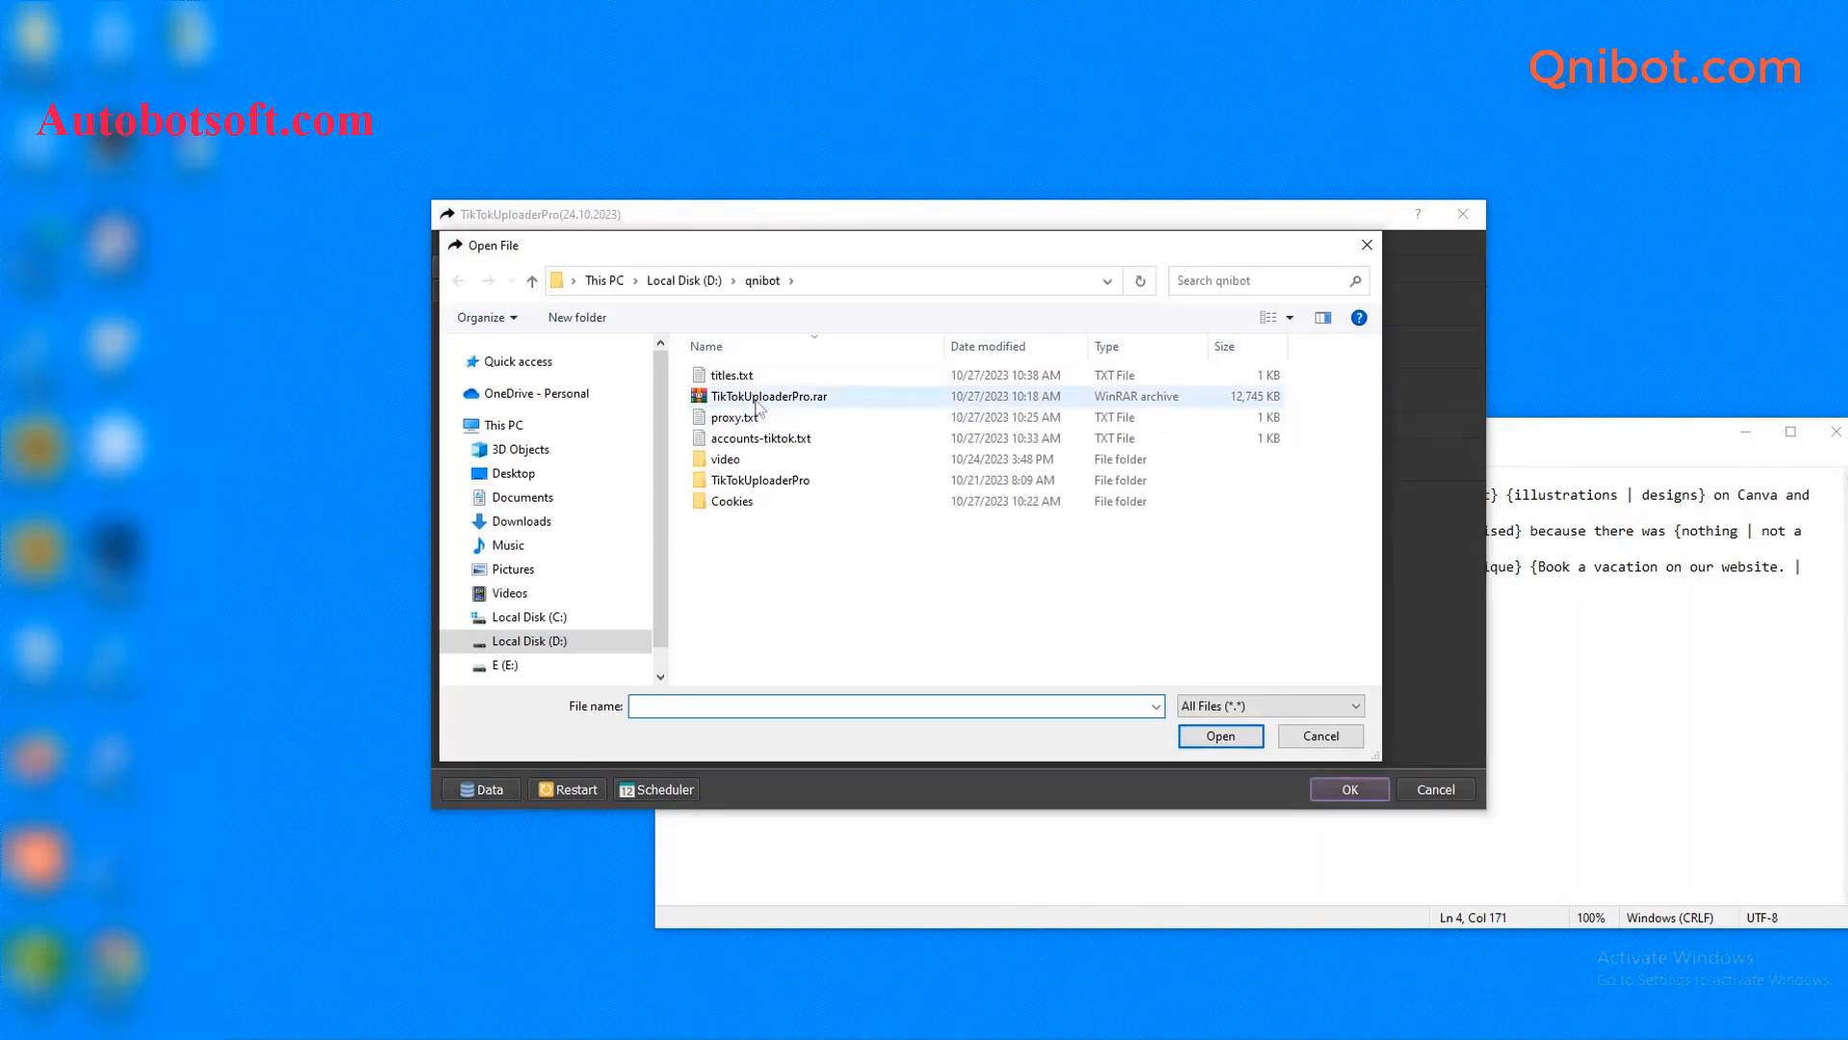
left_click(750, 377)
left_click(1221, 735)
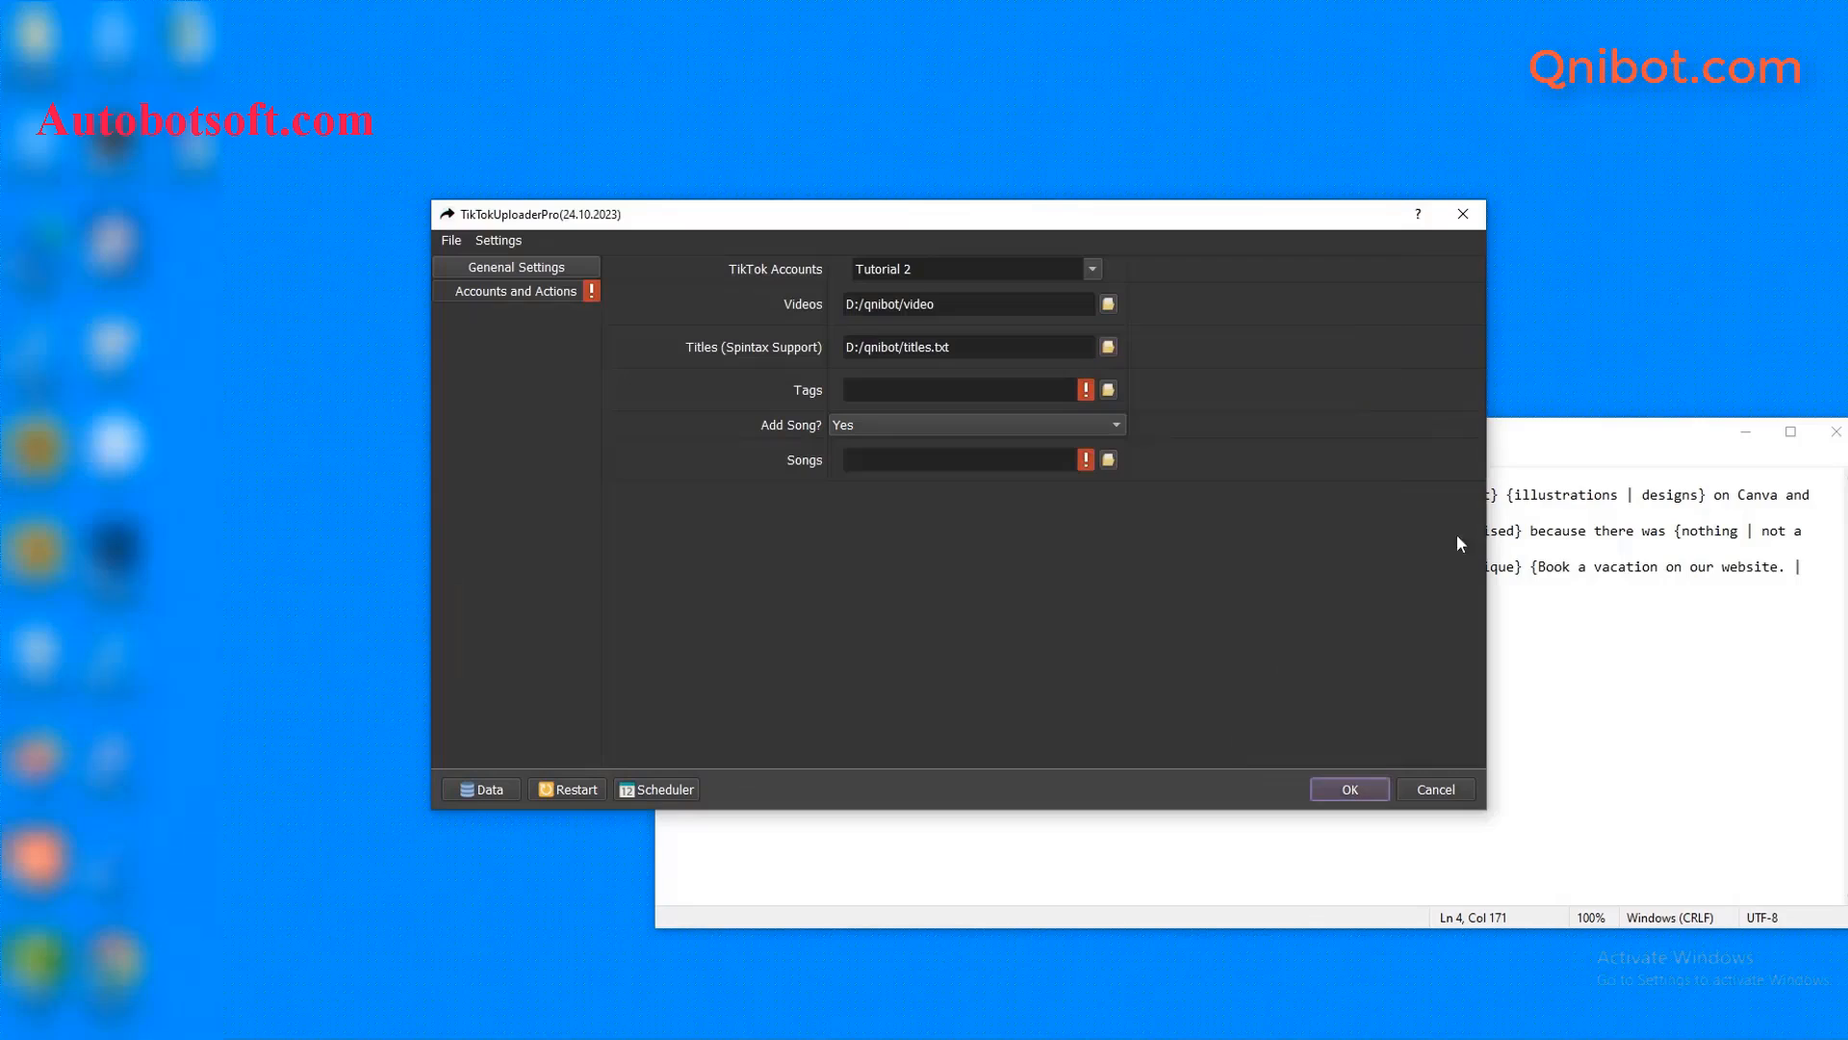
left_click(1760, 436)
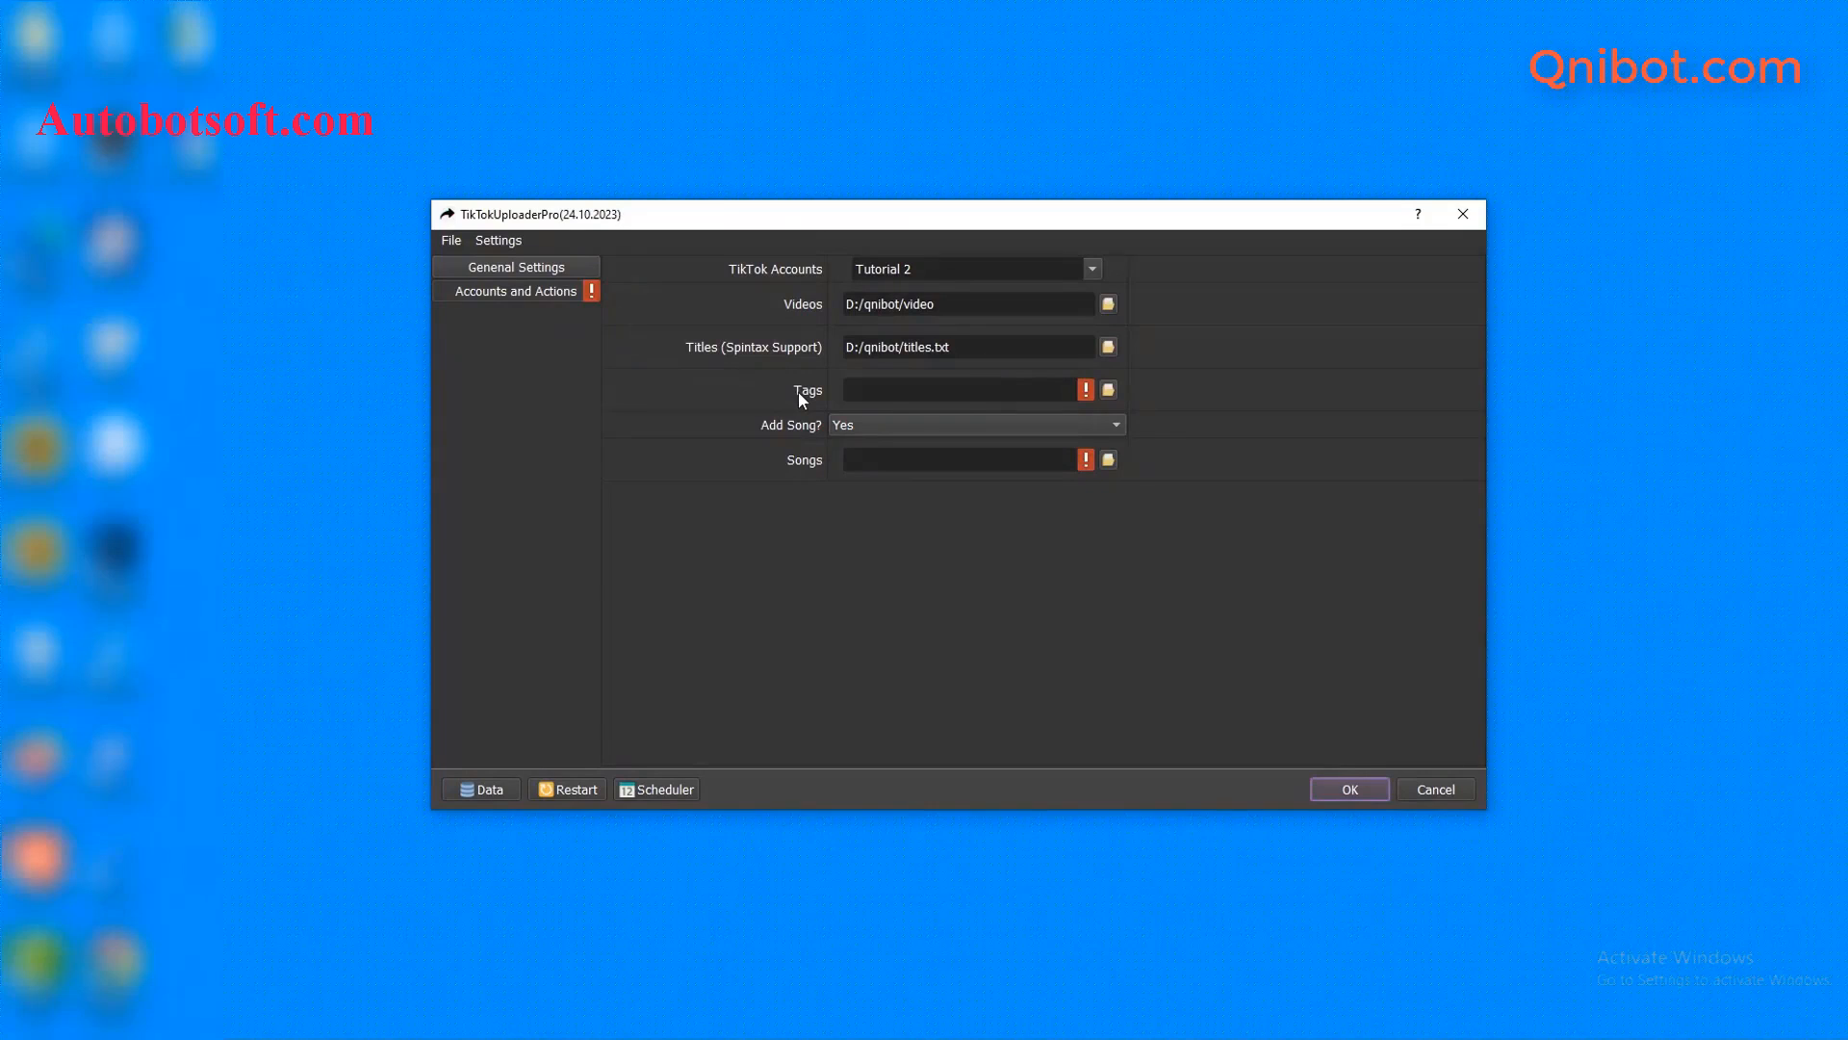
- Create a new text document named tag.txt in the qnibot folder
mouse_move(379, 1007)
left_click(404, 924)
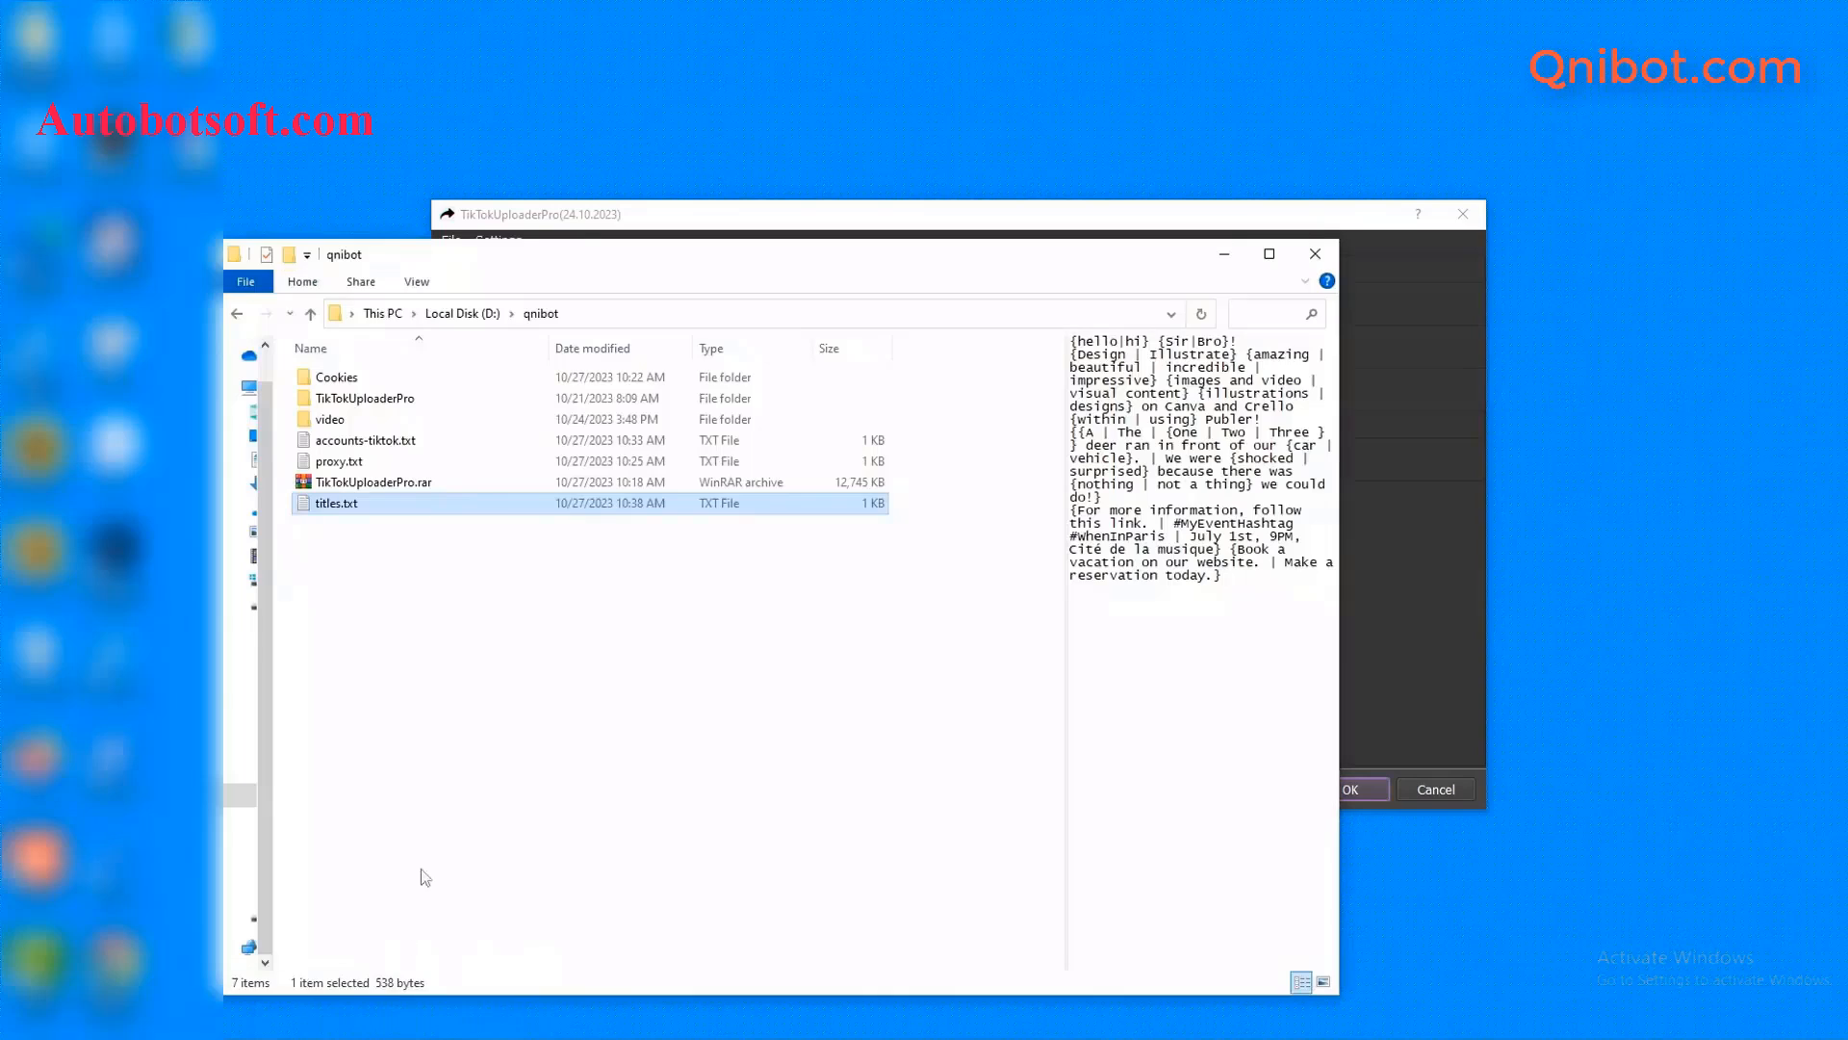
right_click(463, 575)
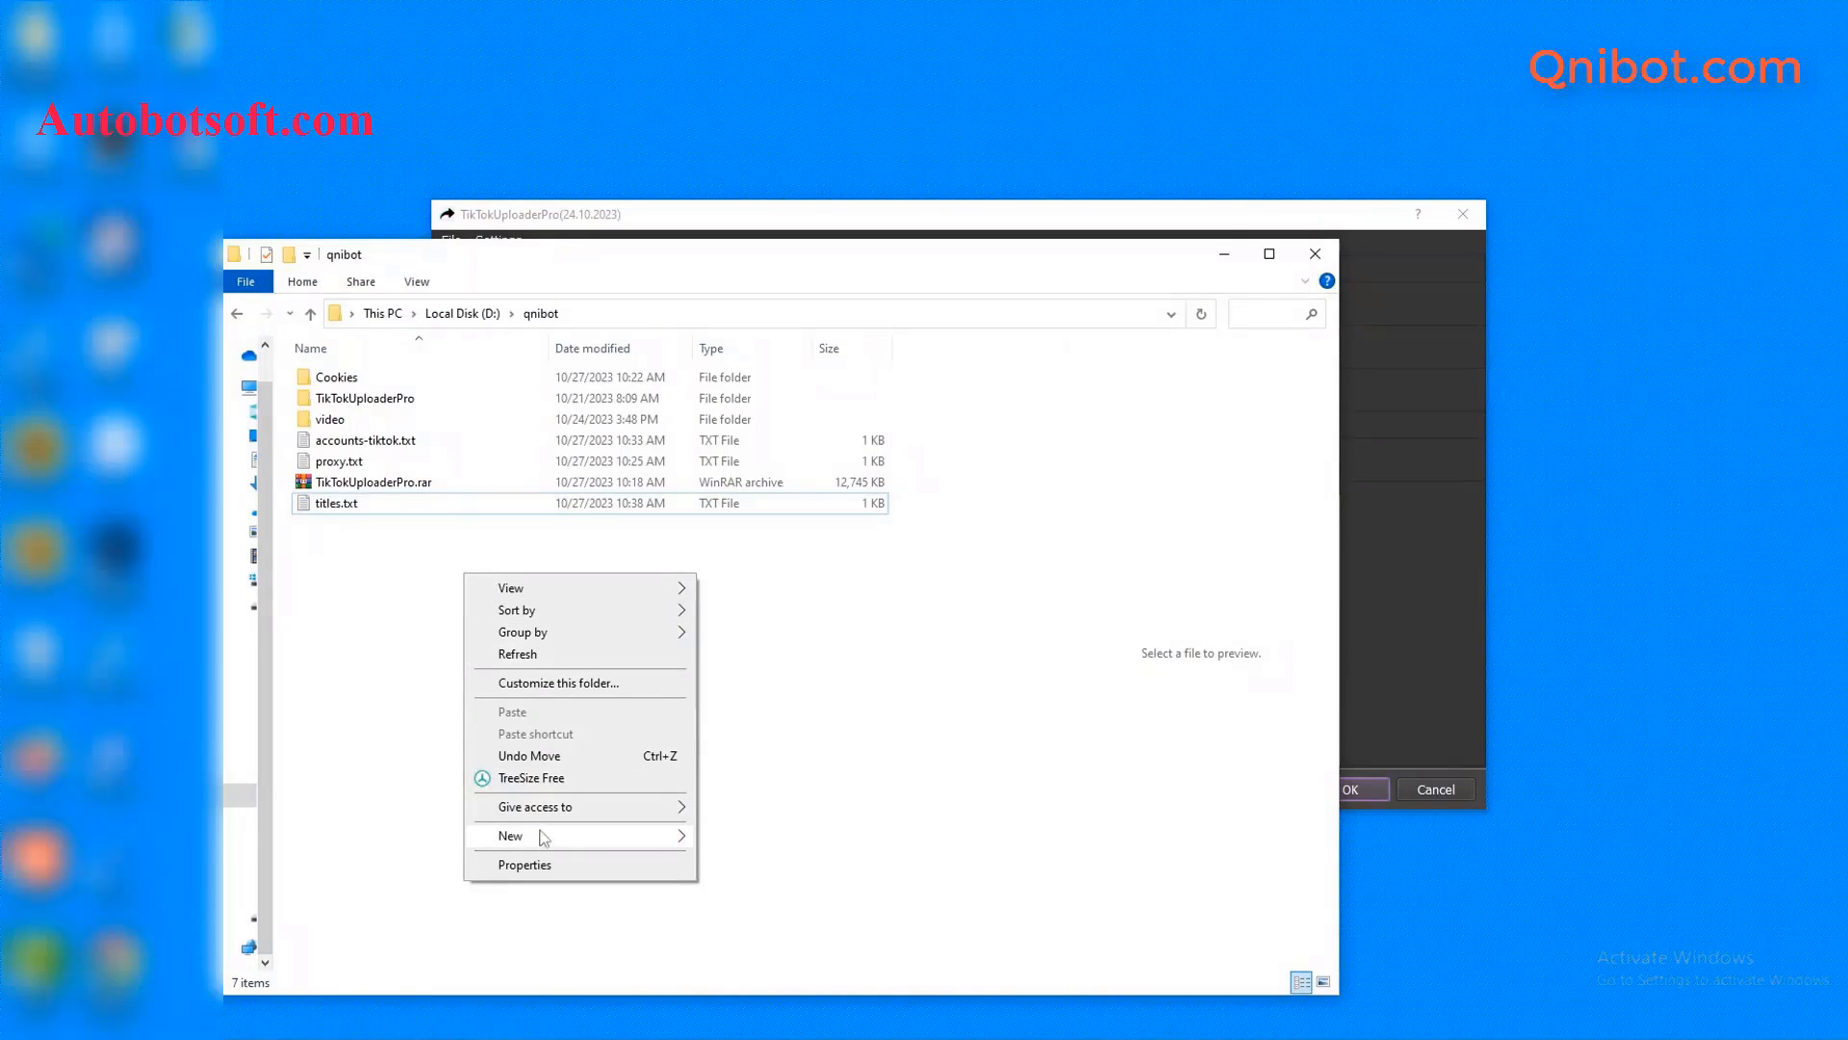
mouse_move(544, 836)
left_click(713, 790)
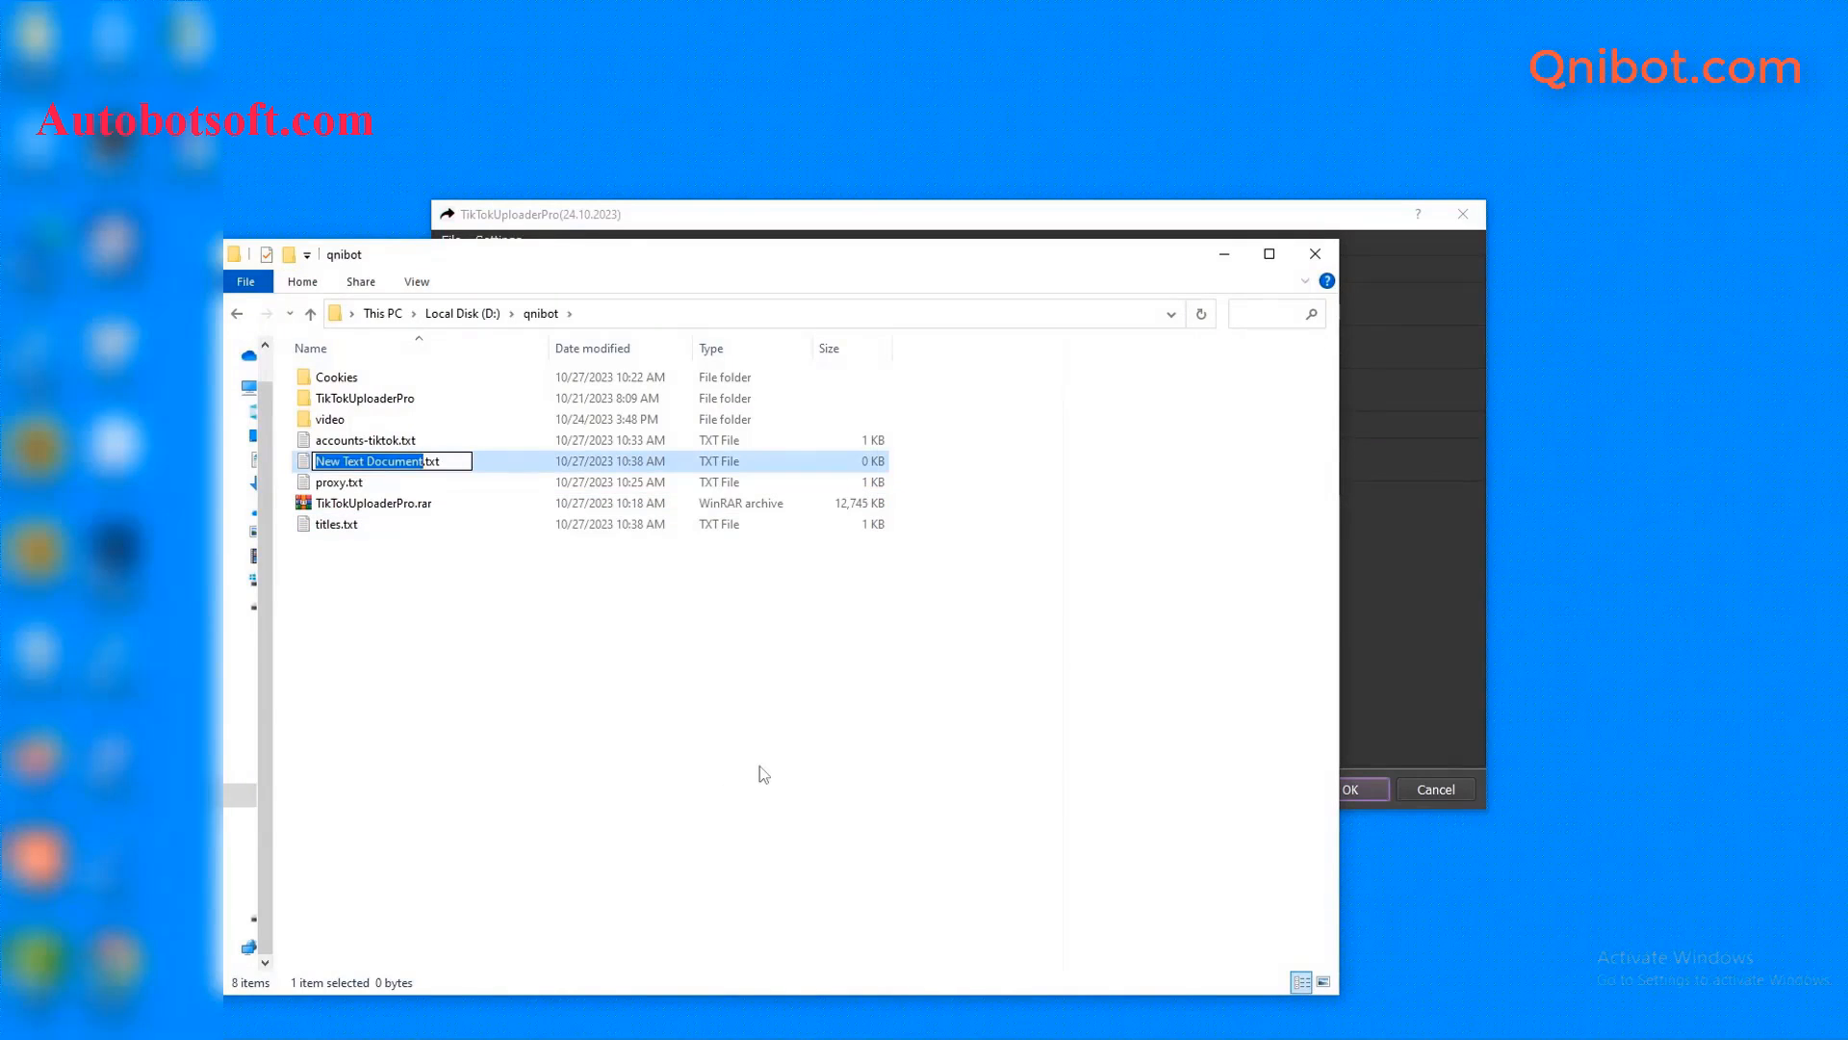
type("tag")
key("Return")
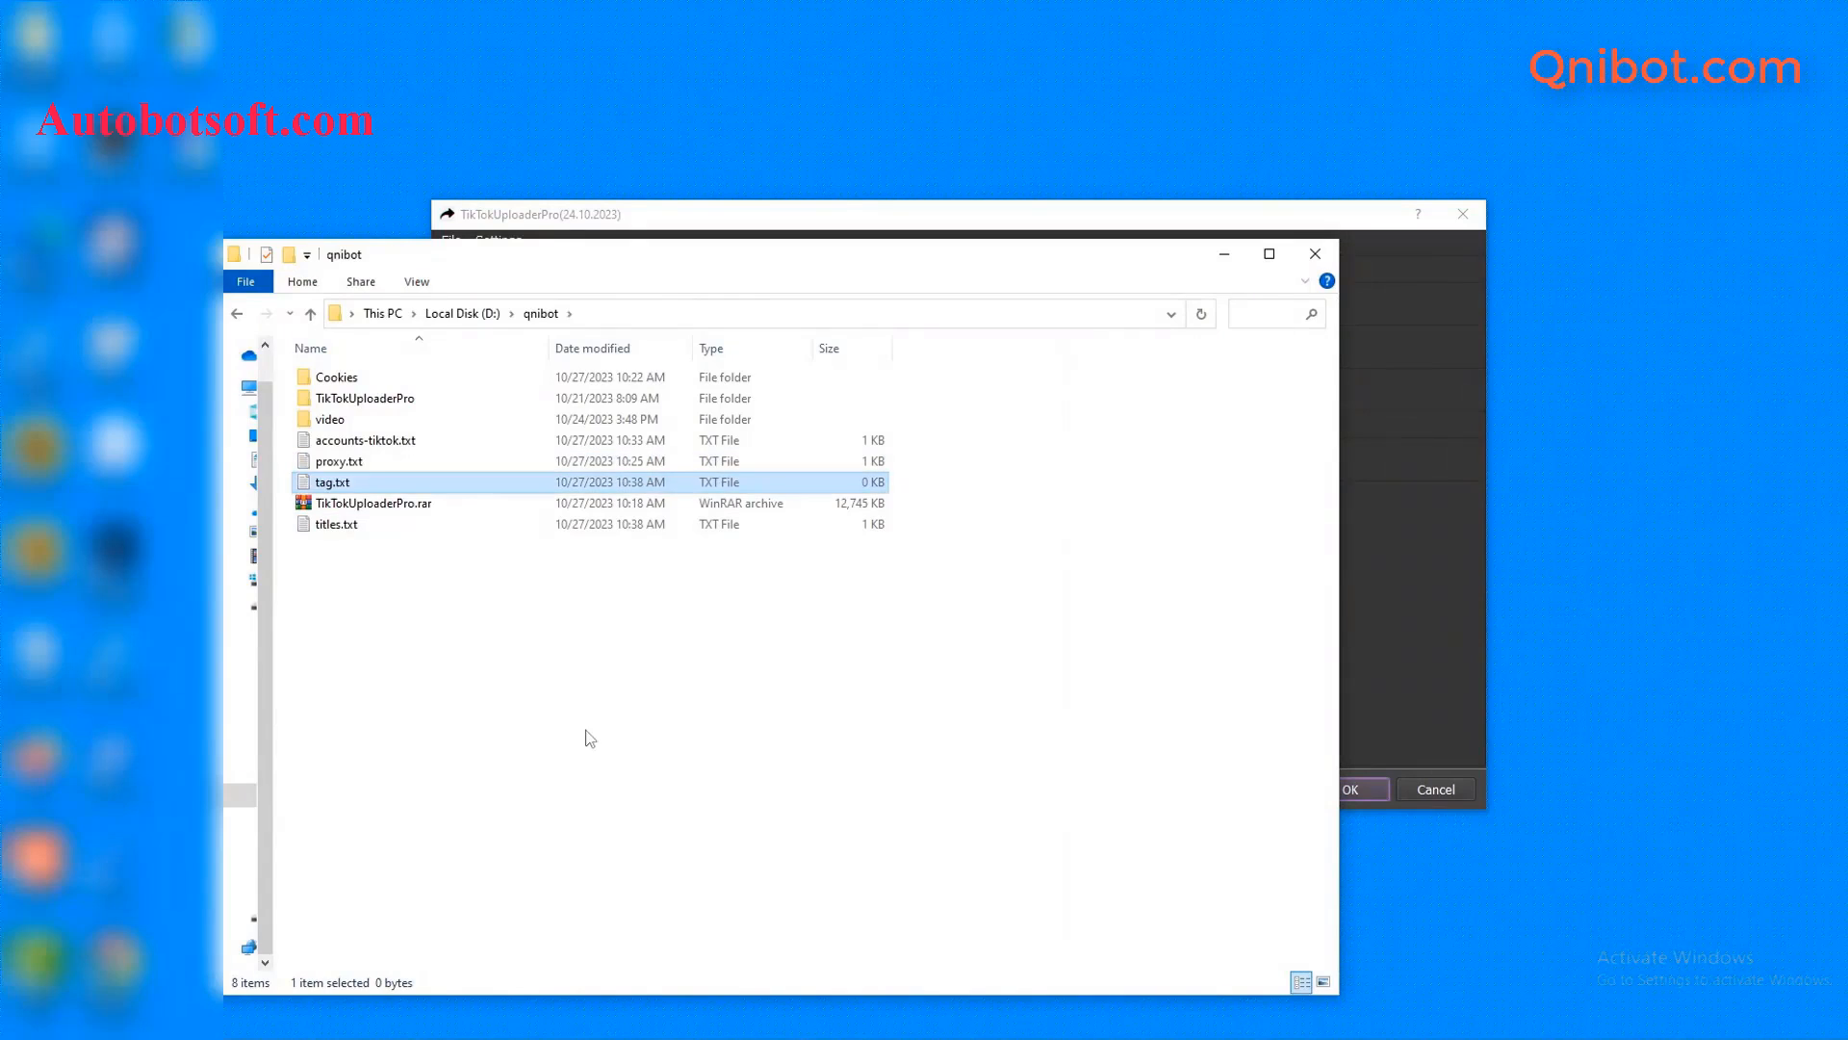
- Open tag.txt with Notepad and minimise File Explorer
double_click(453, 482)
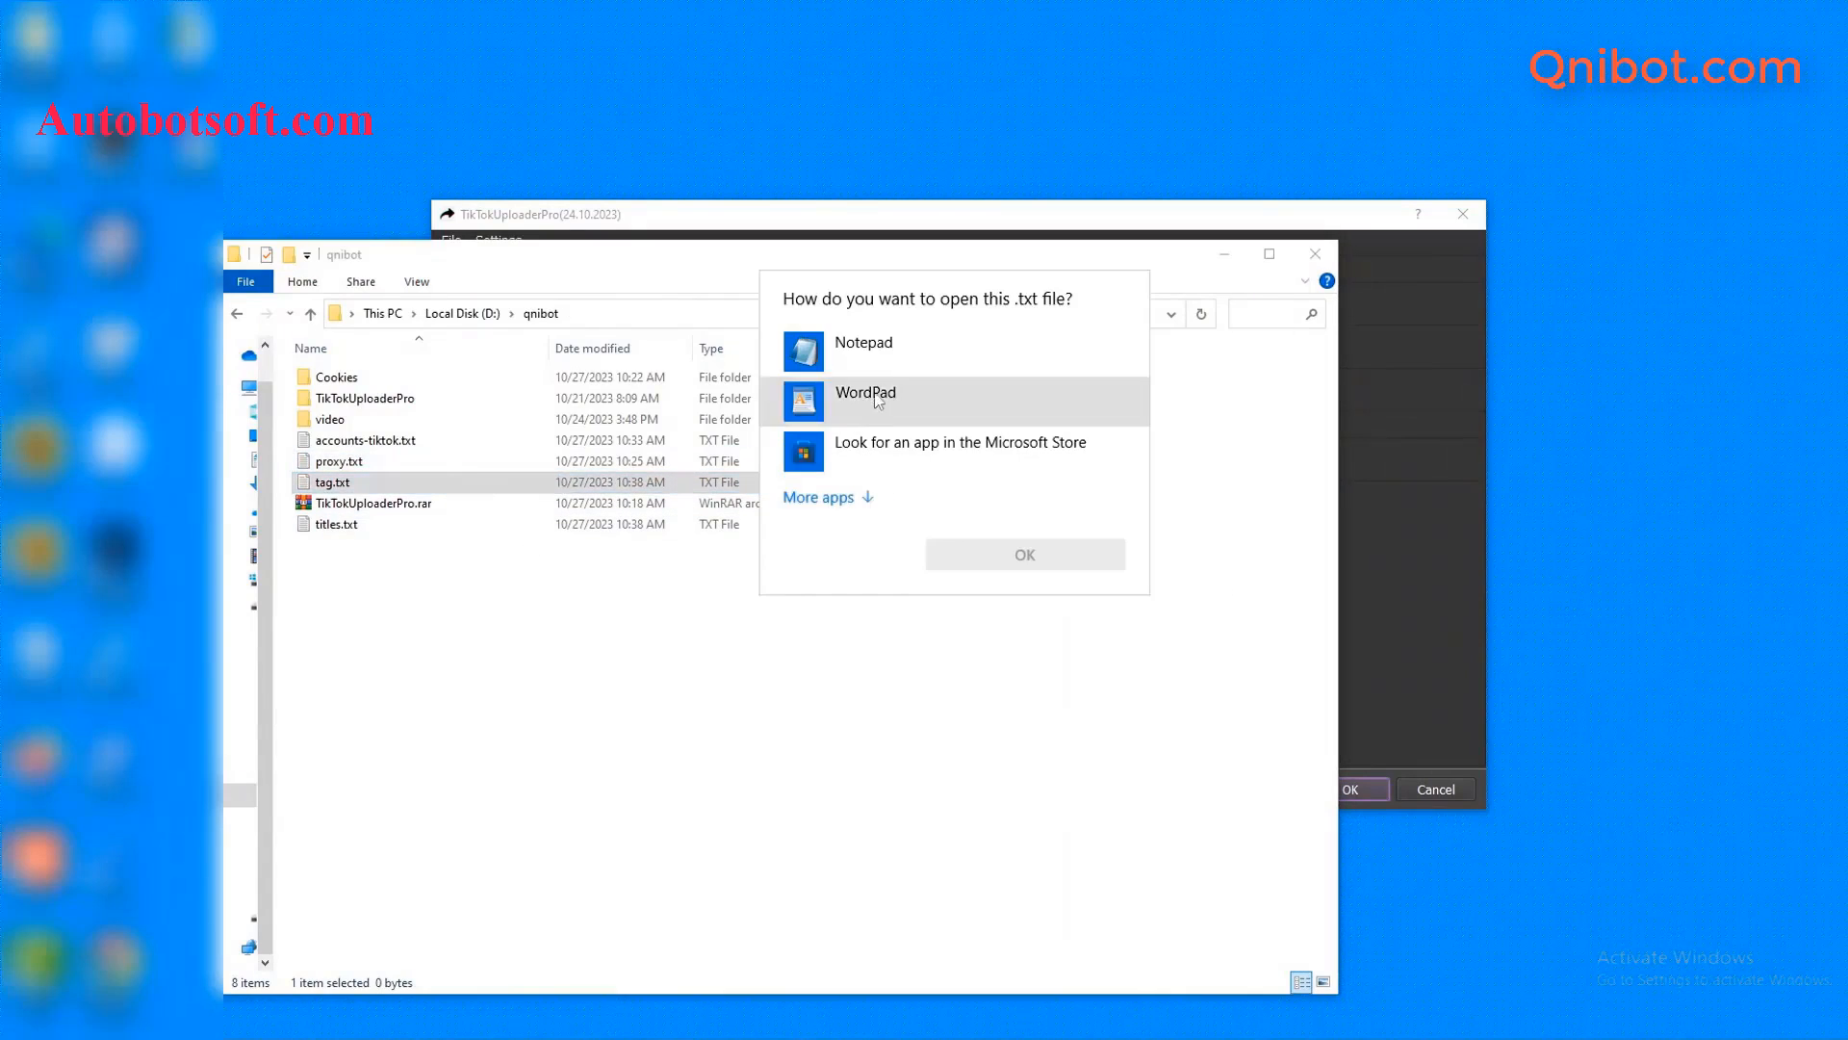
left_click(864, 344)
left_click(983, 558)
left_click(1224, 254)
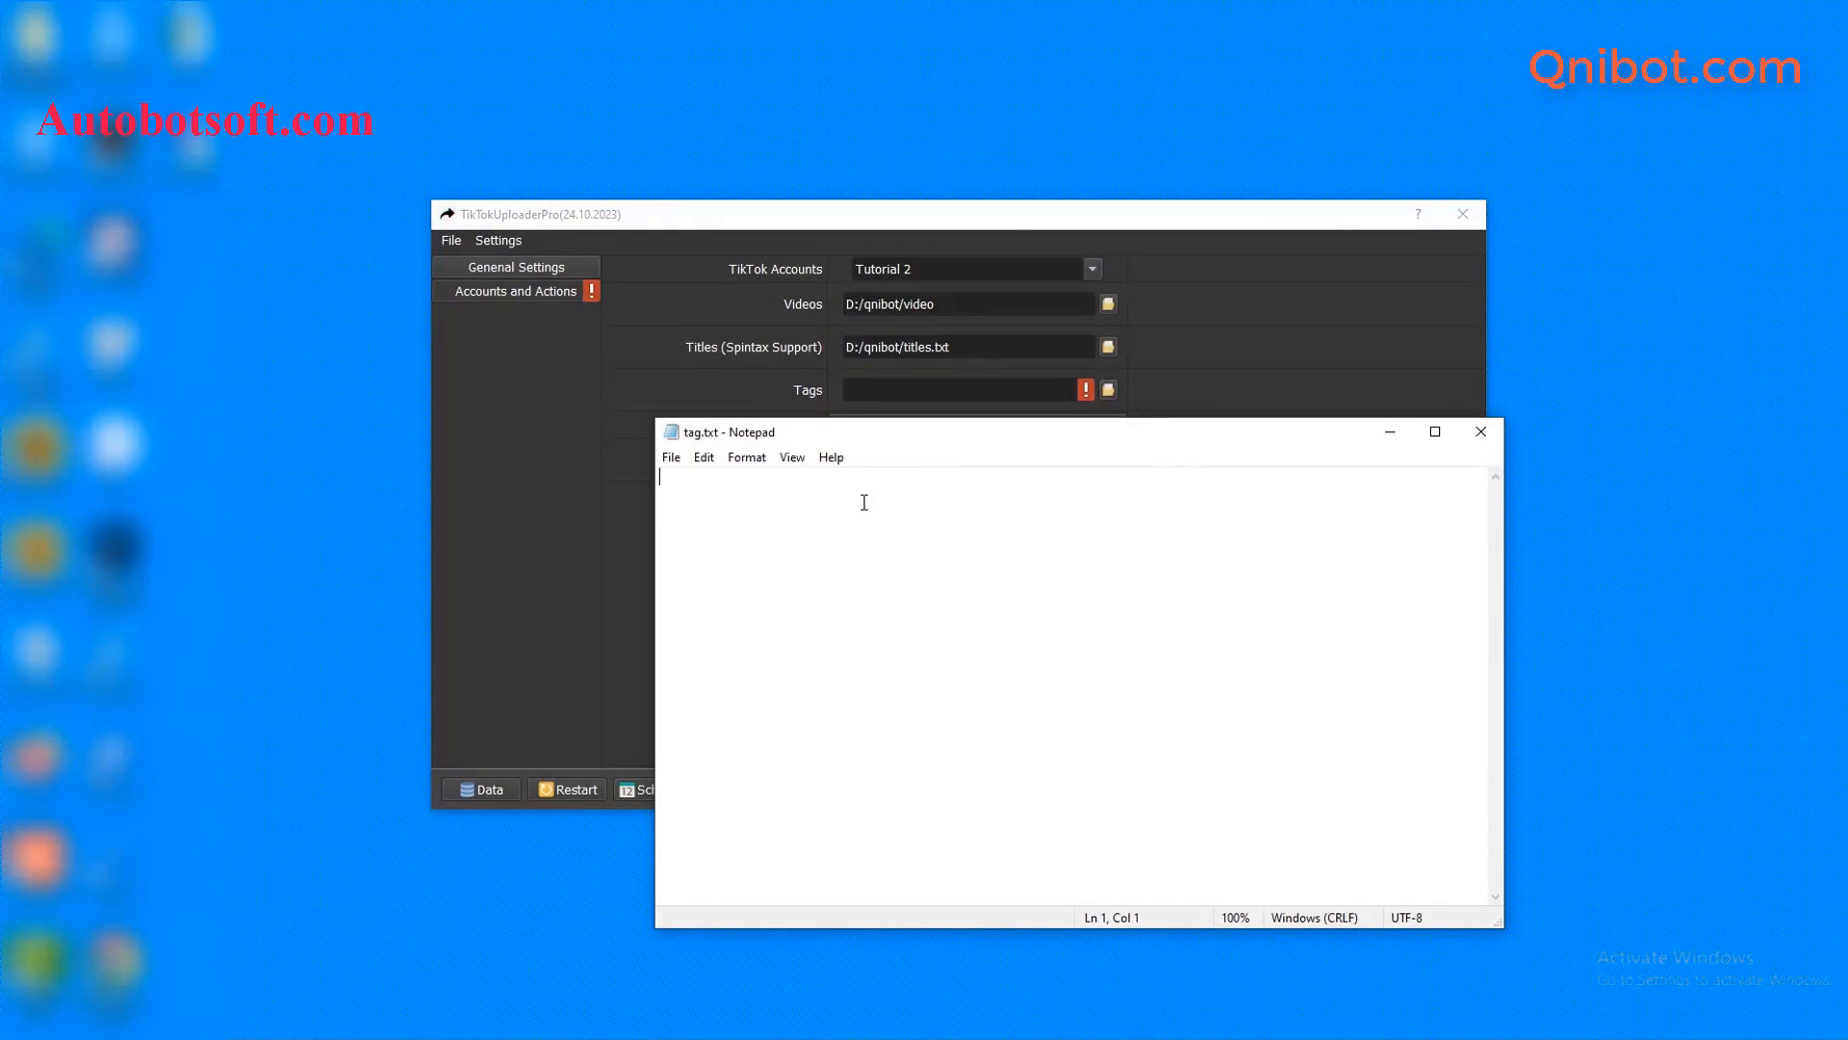
- Paste tags music, song, tredding, tiktok, hot into tag.txt and save it
type("#")
type("music song tredding tiktok hot")
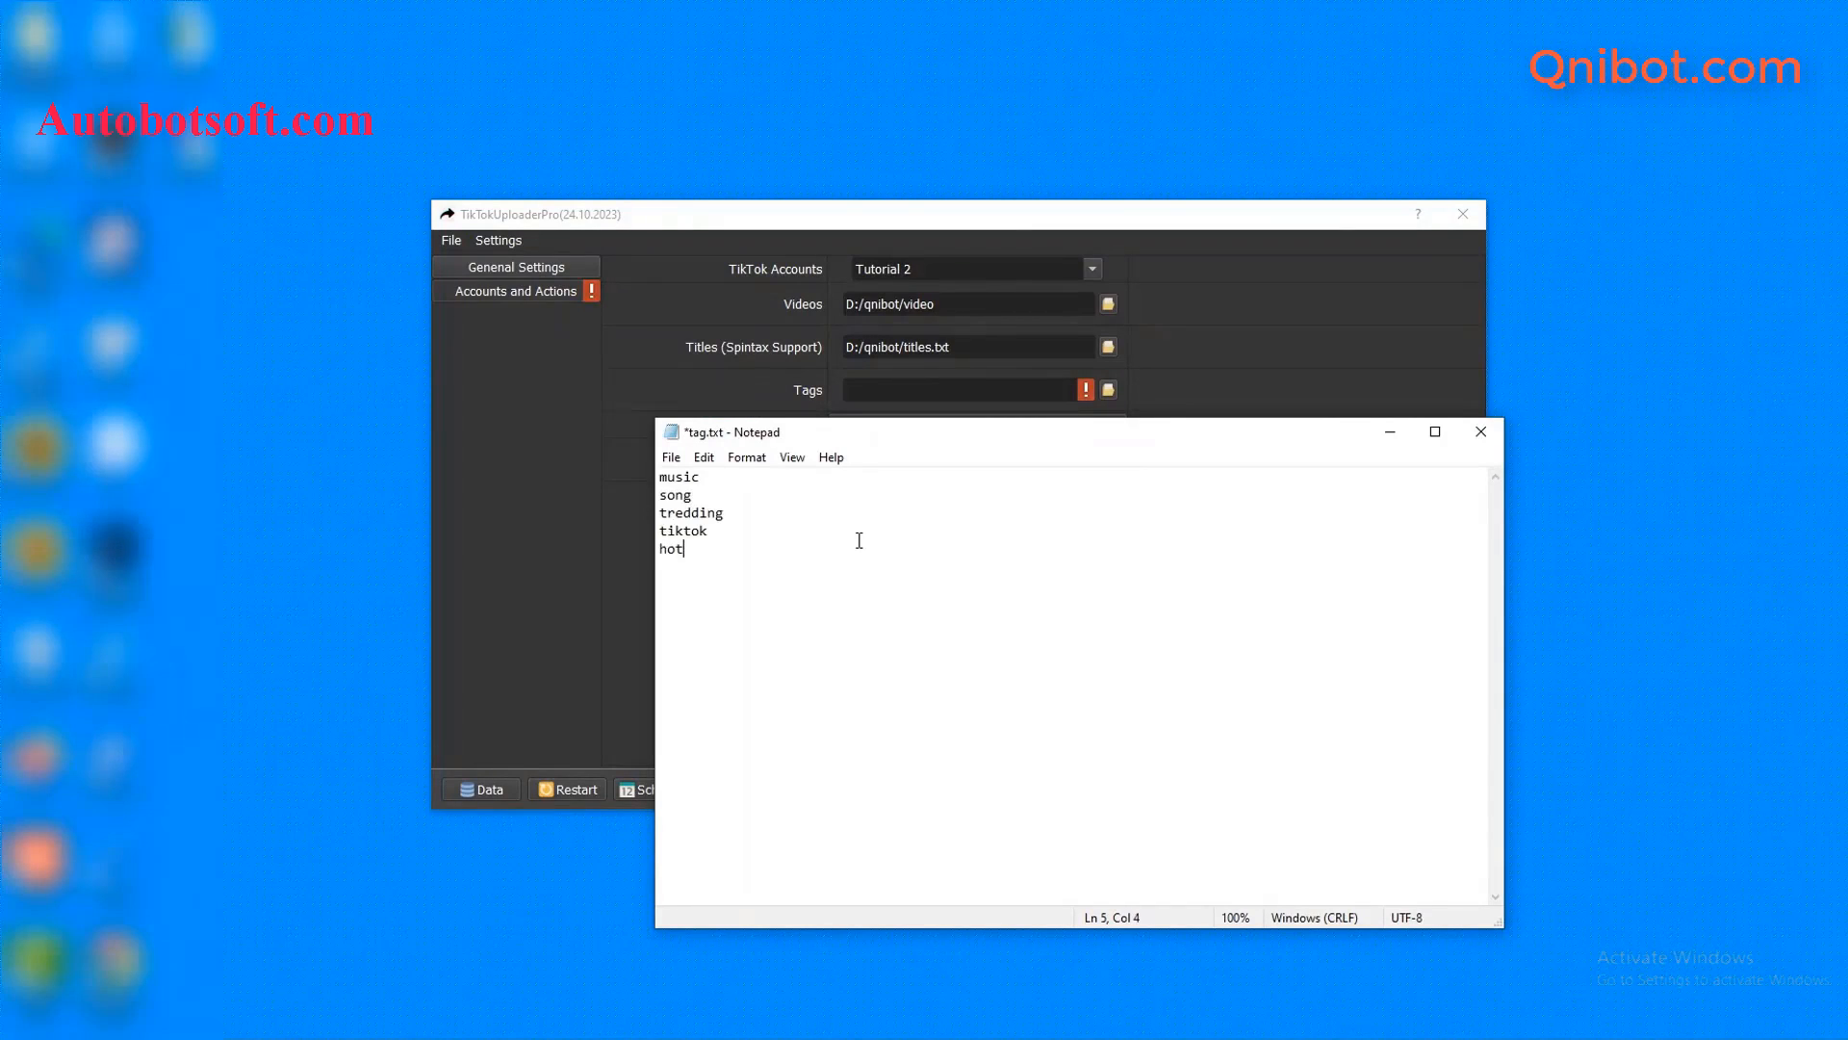
left_click(671, 457)
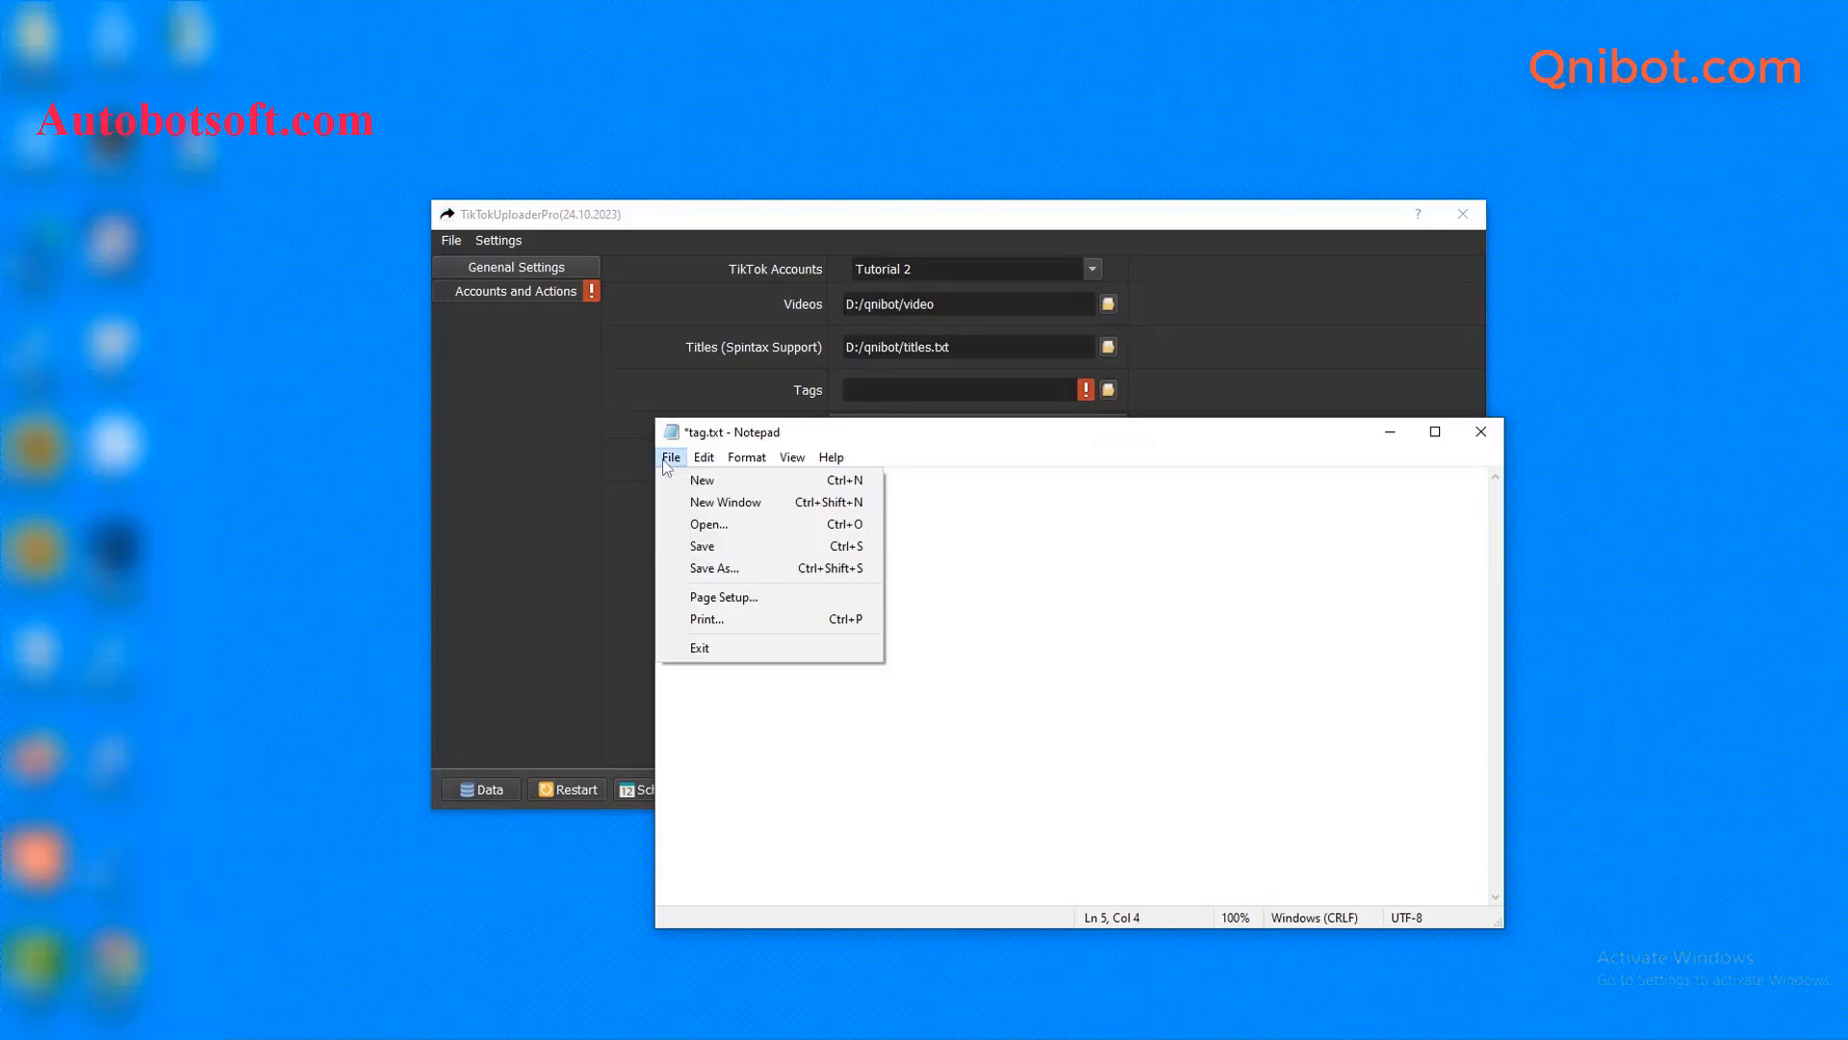
left_click(722, 546)
left_click(1271, 390)
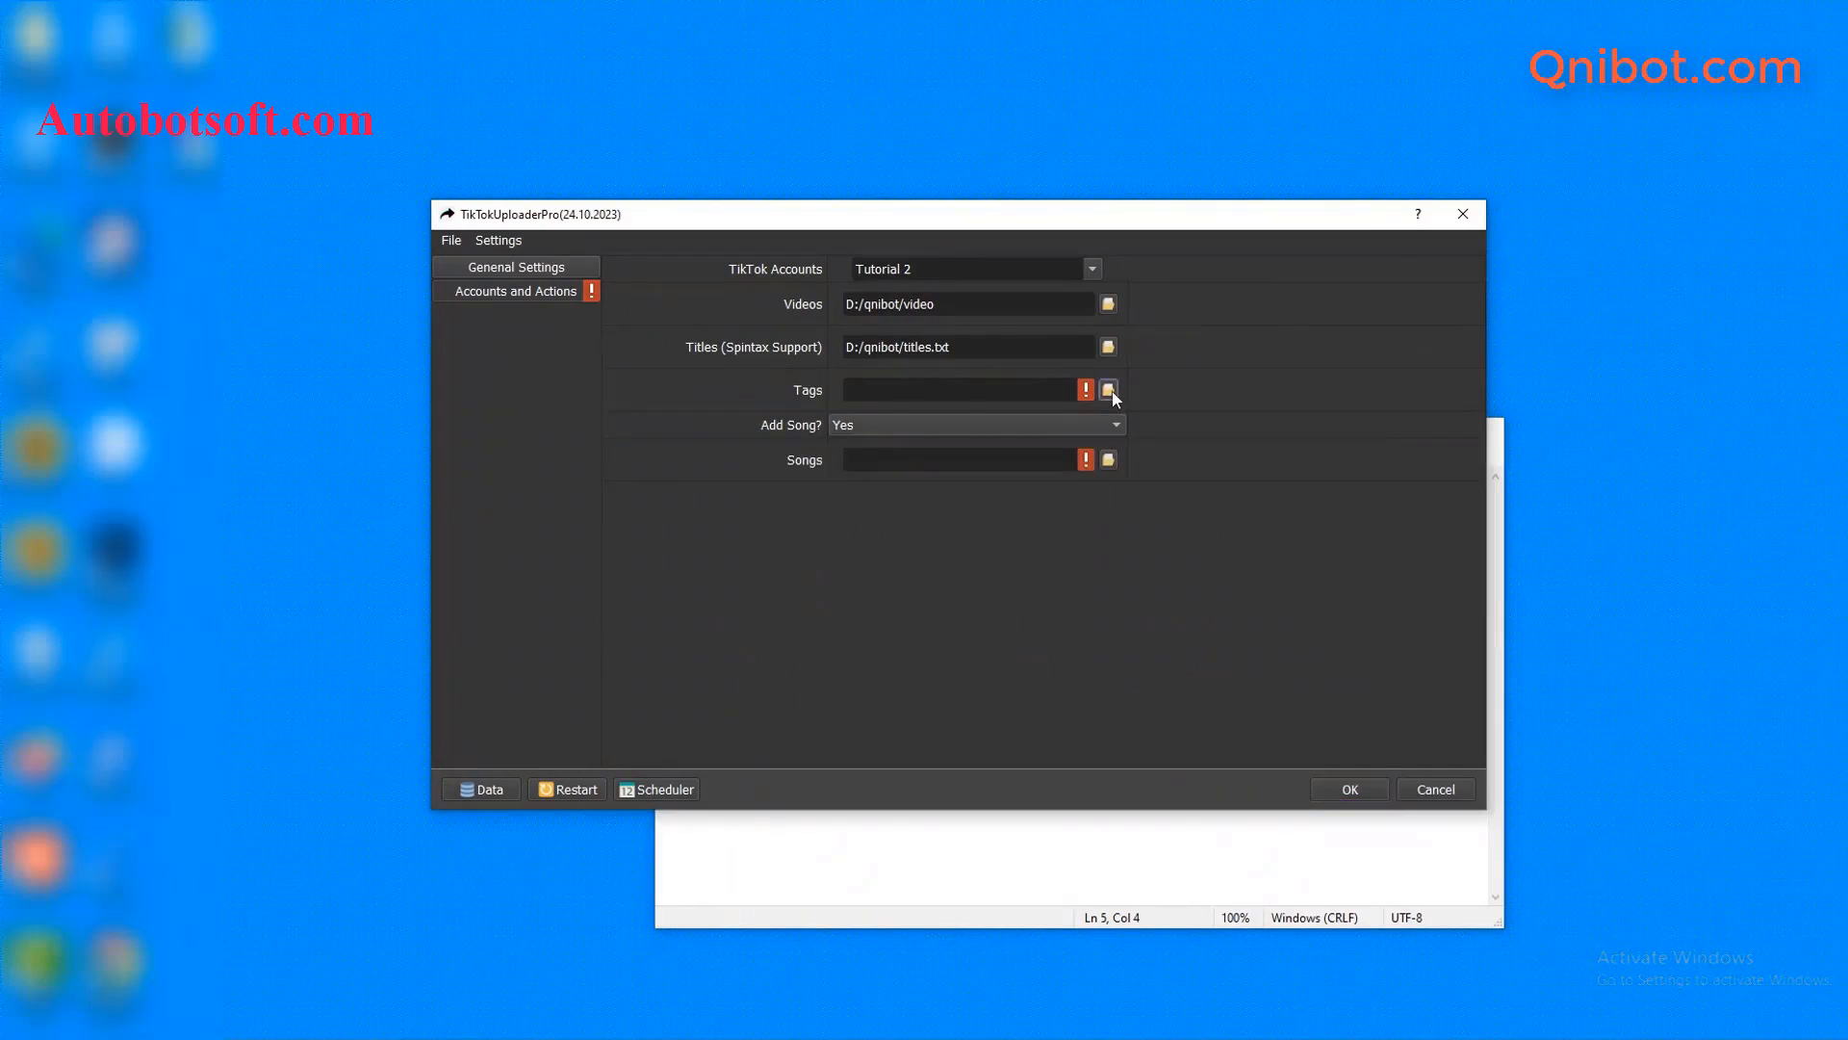
- Select D:/qnibot/tag.txt as the Tags file and minimise the tag.txt Notepad window
left_click(1110, 390)
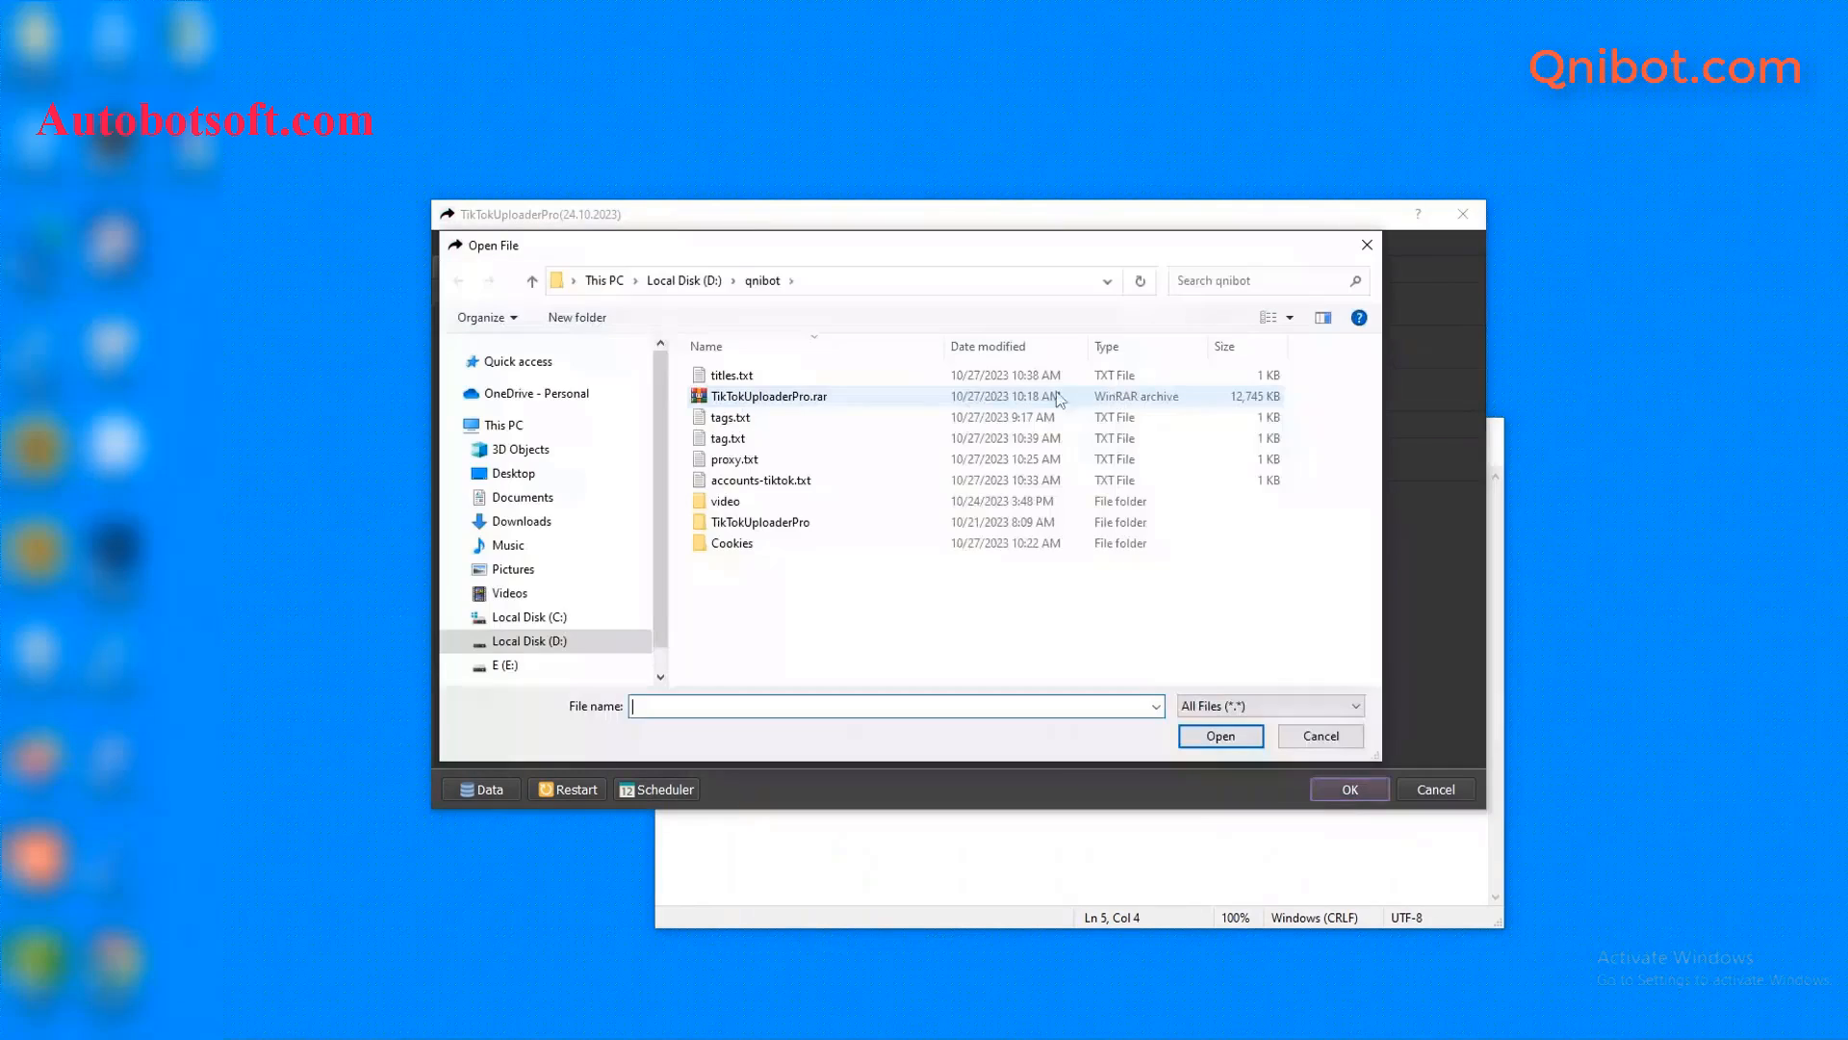
left_click(757, 440)
left_click(1221, 735)
left_click(1281, 847)
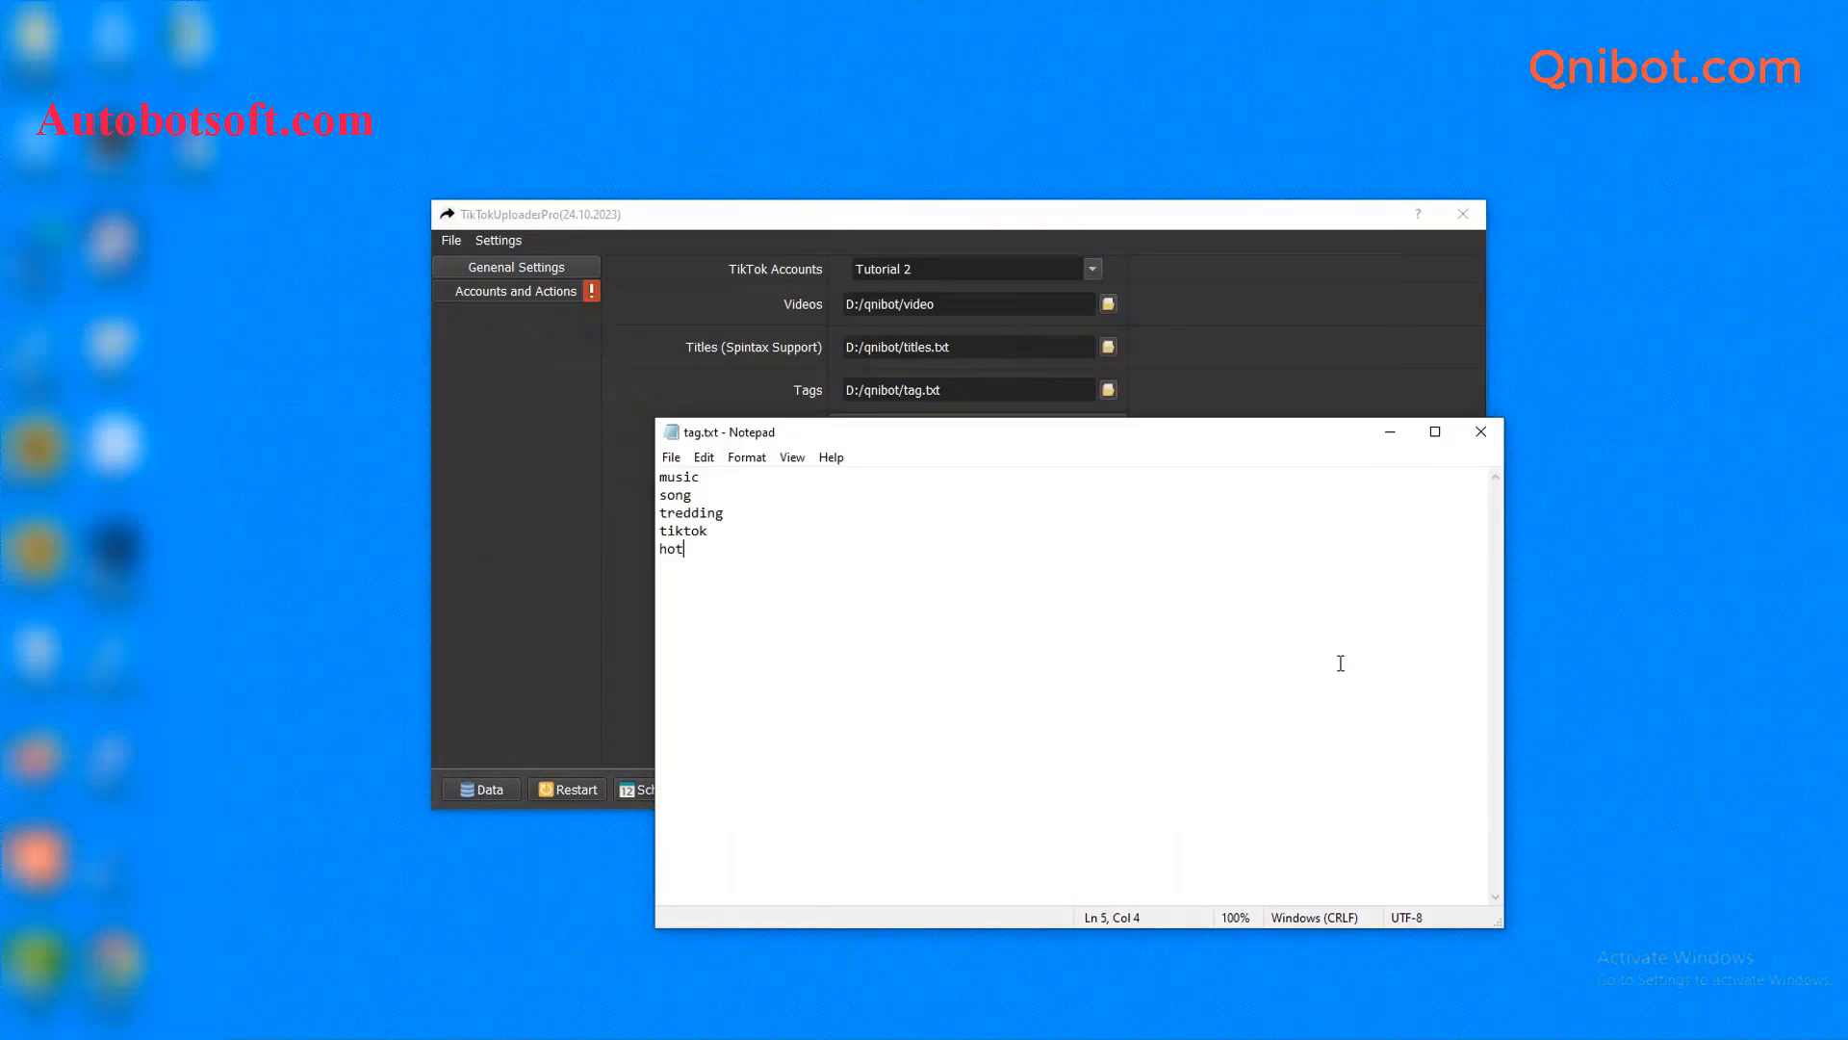
left_click(1390, 433)
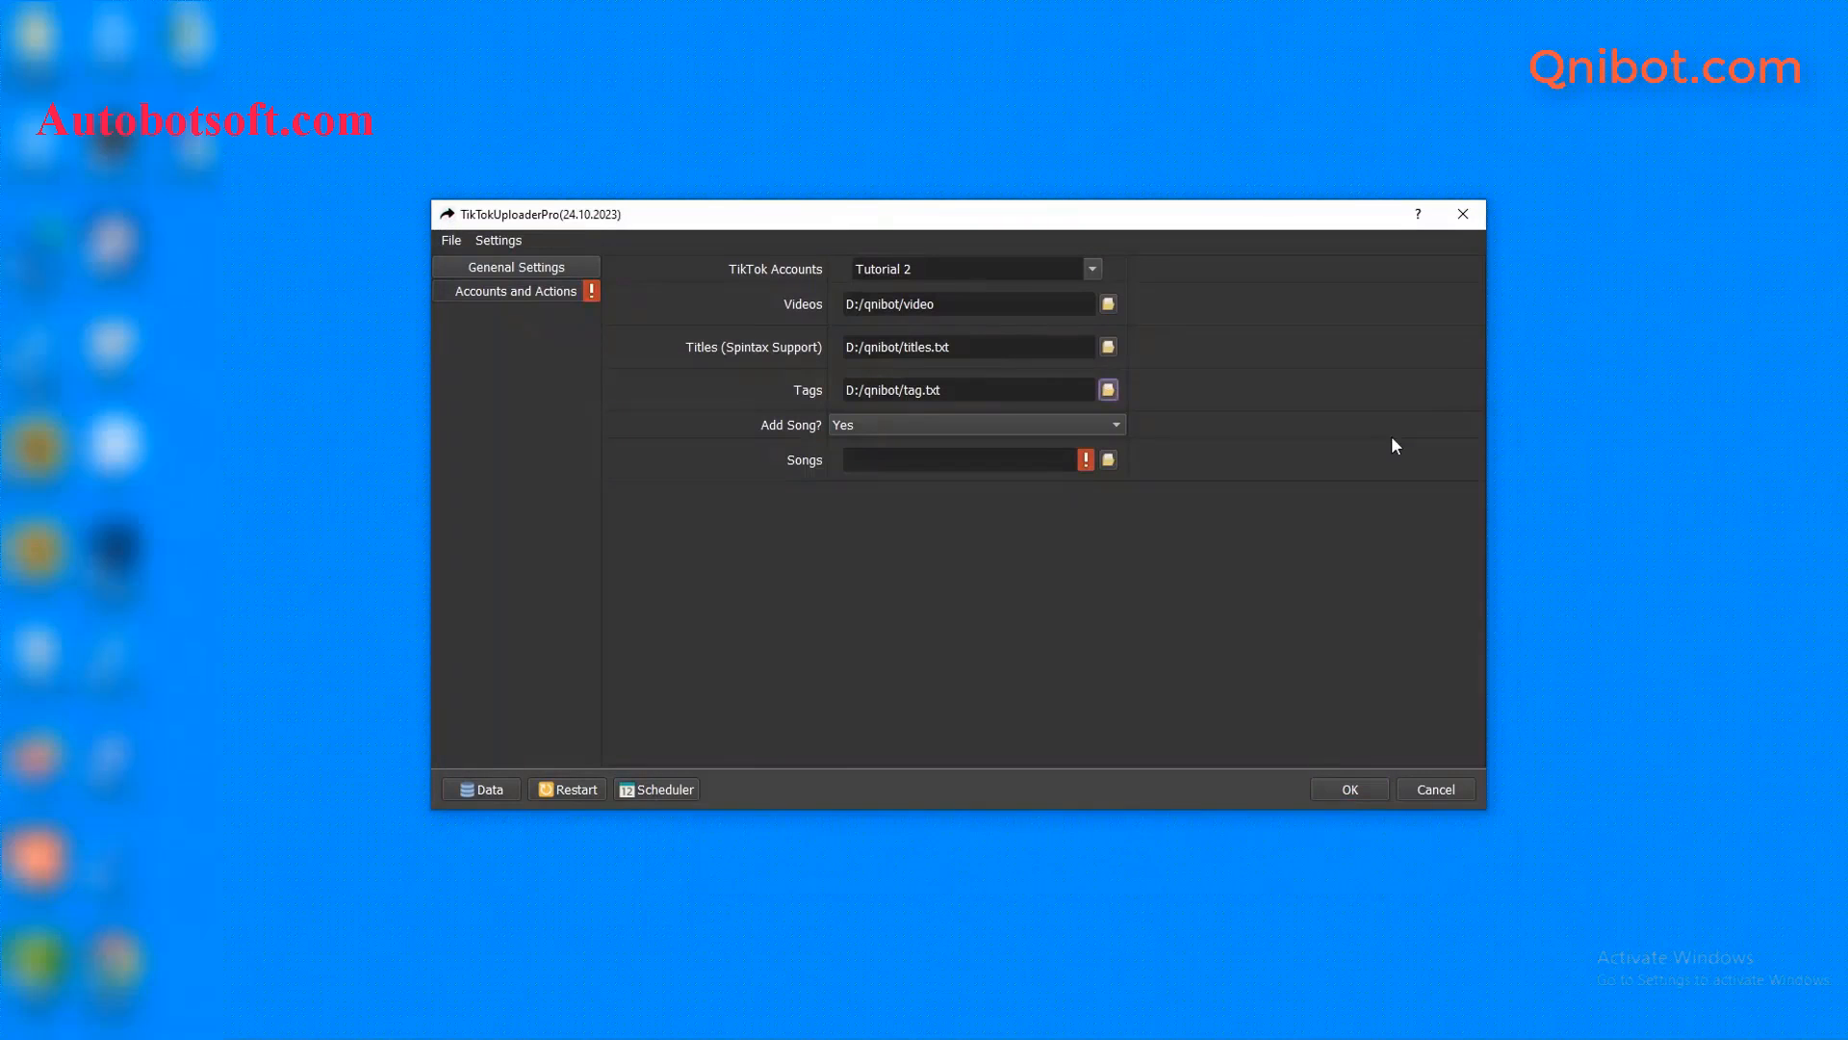
left_click(819, 447)
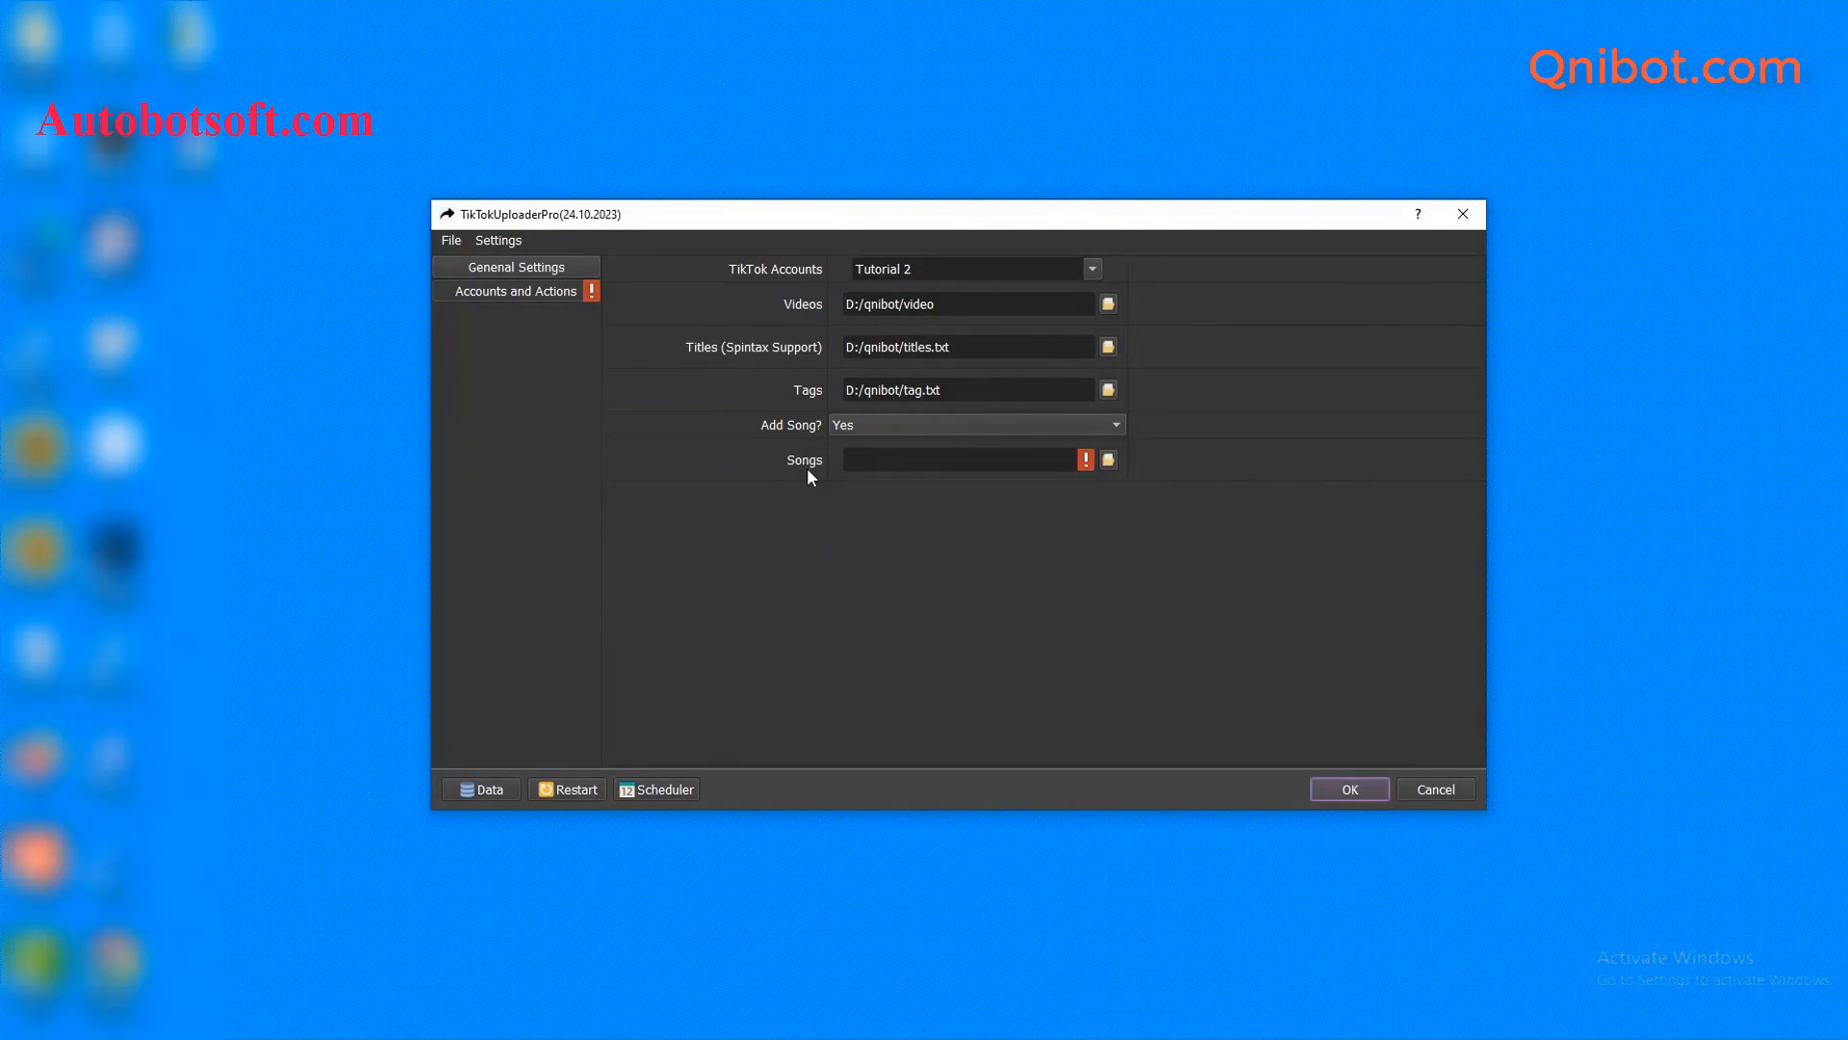
- Create a new text document named song.txt in the qnibot folder
left_click(385, 954)
right_click(380, 597)
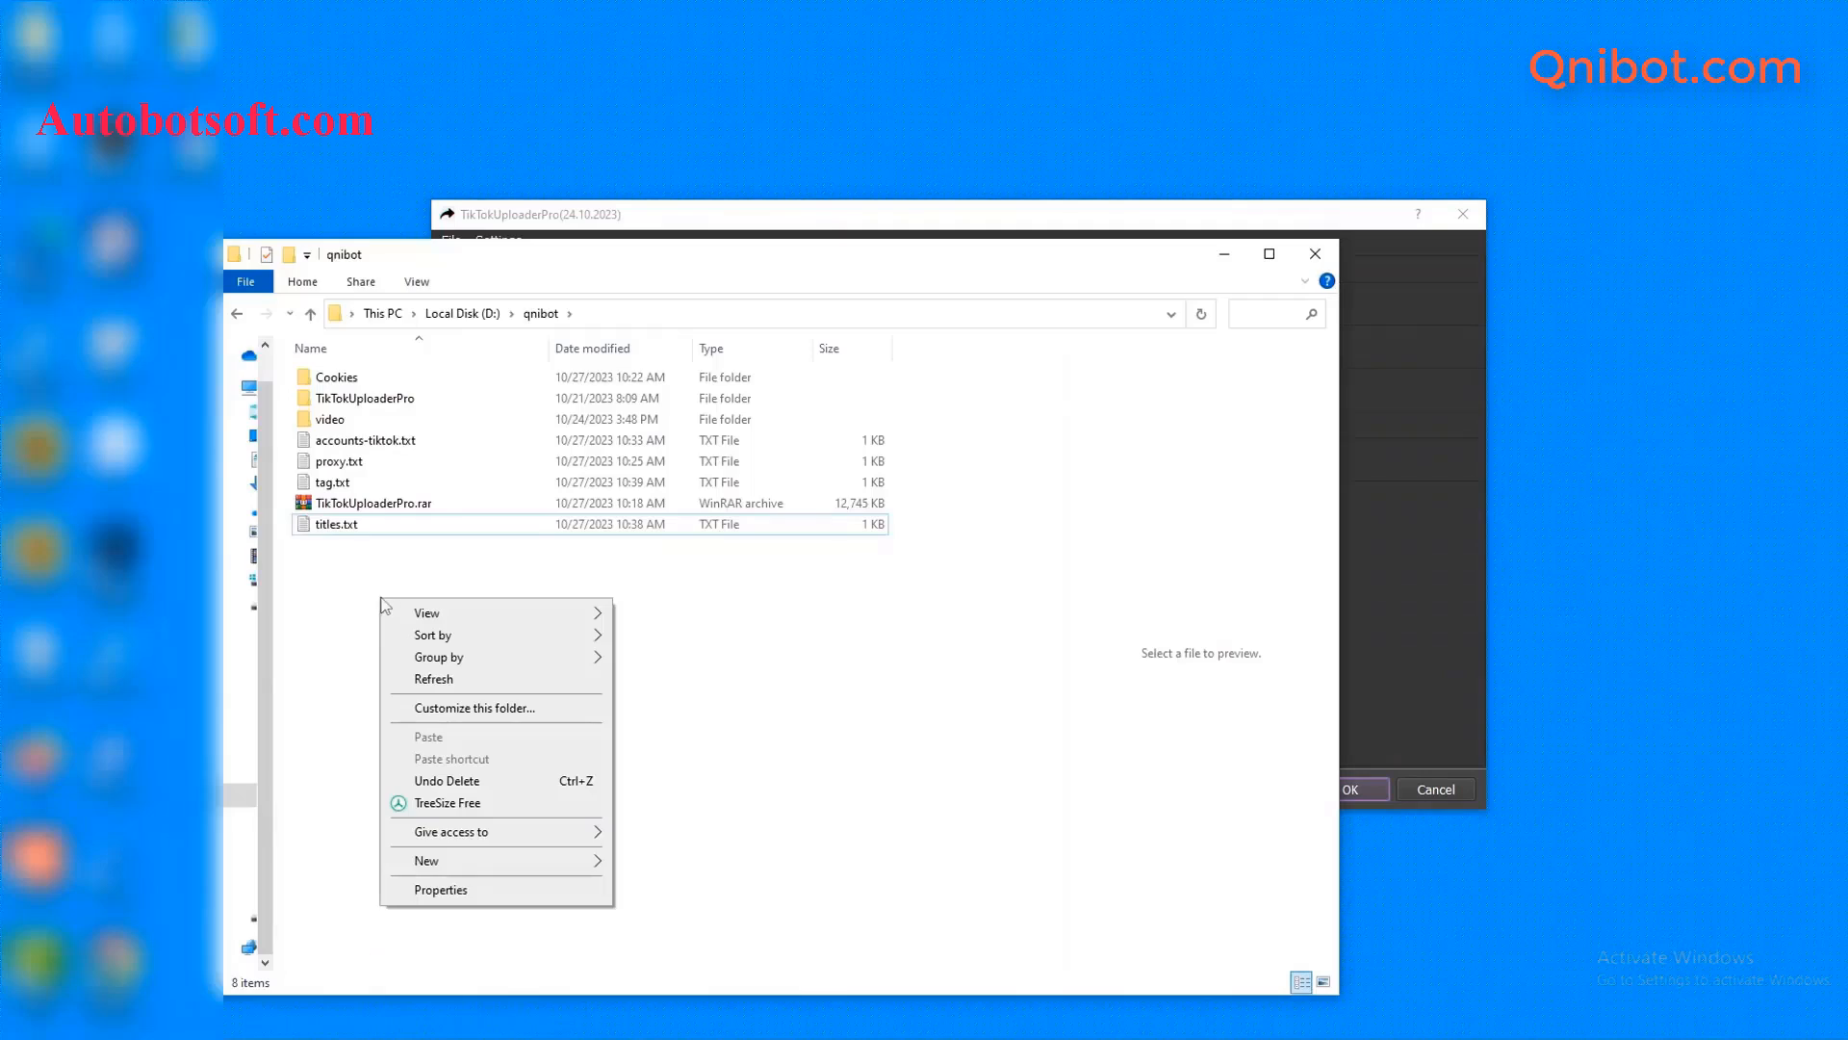
mouse_move(517, 867)
left_click(703, 813)
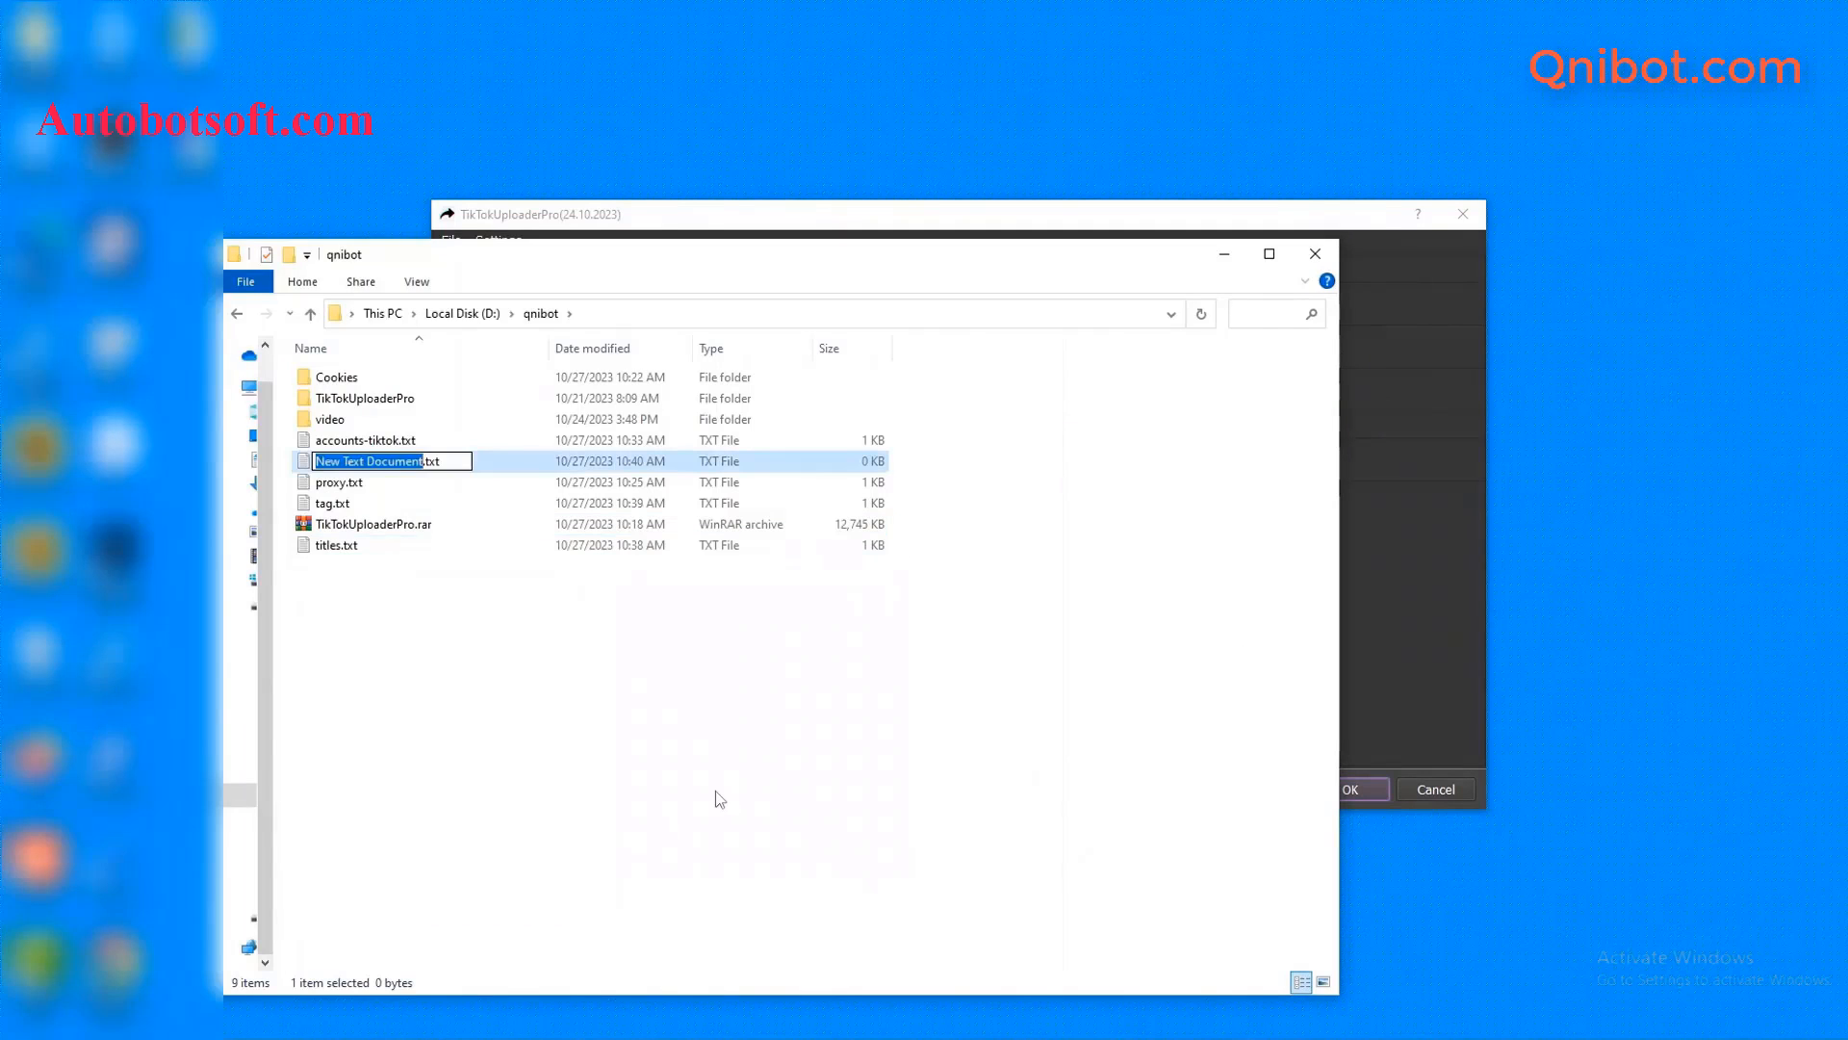
type("songs")
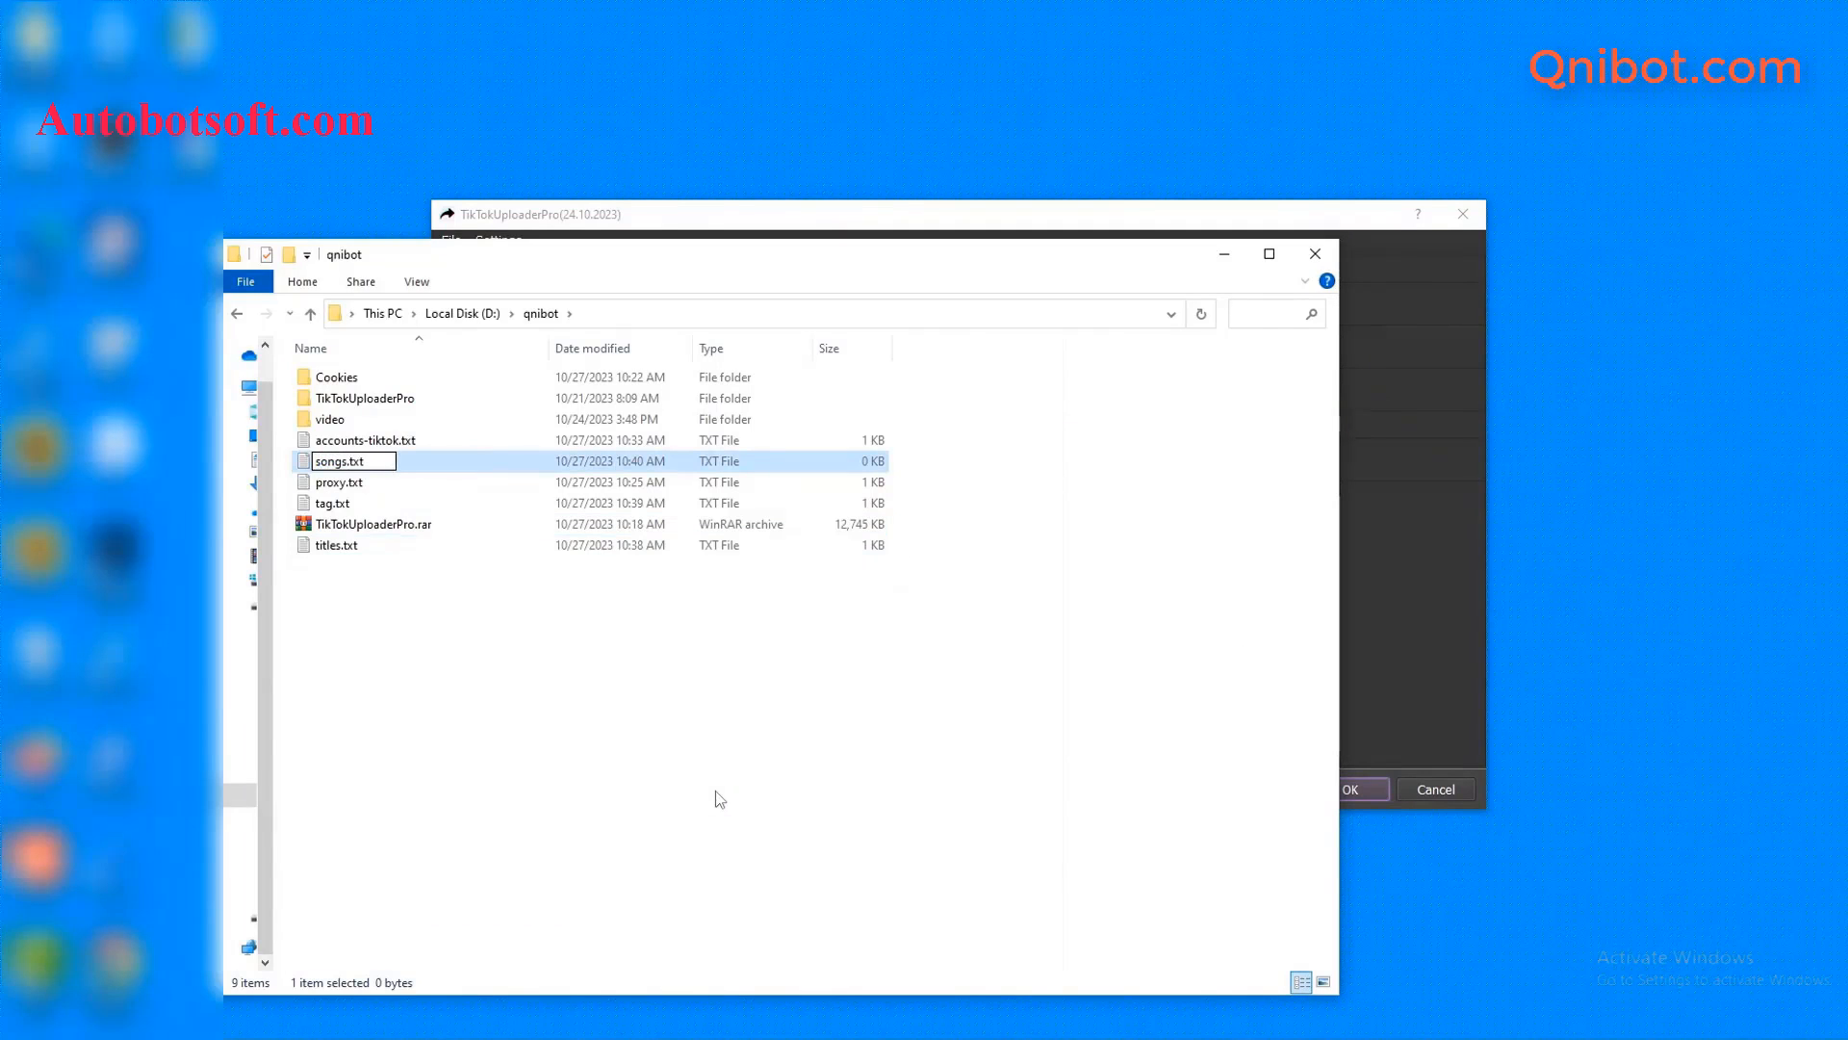
key("BackSpace")
key("Return")
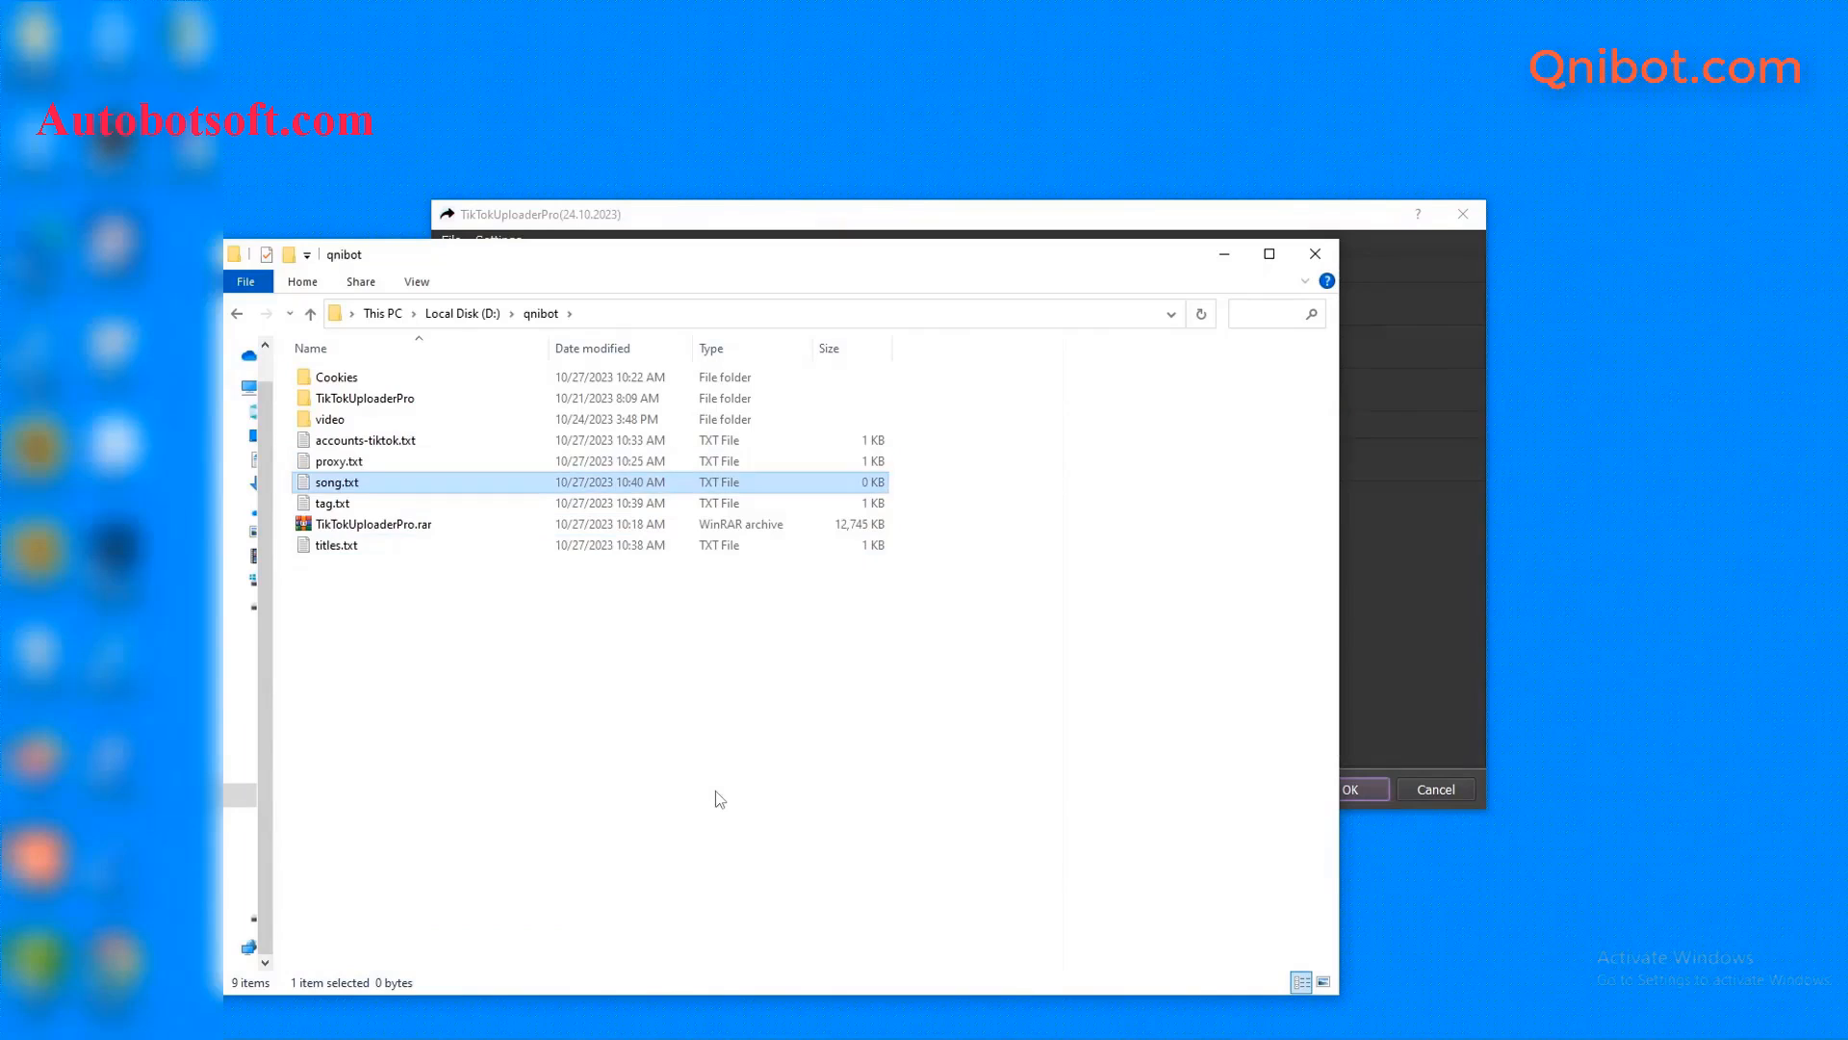
- Open song.txt with Notepad
double_click(408, 486)
left_click(886, 363)
left_click(1068, 548)
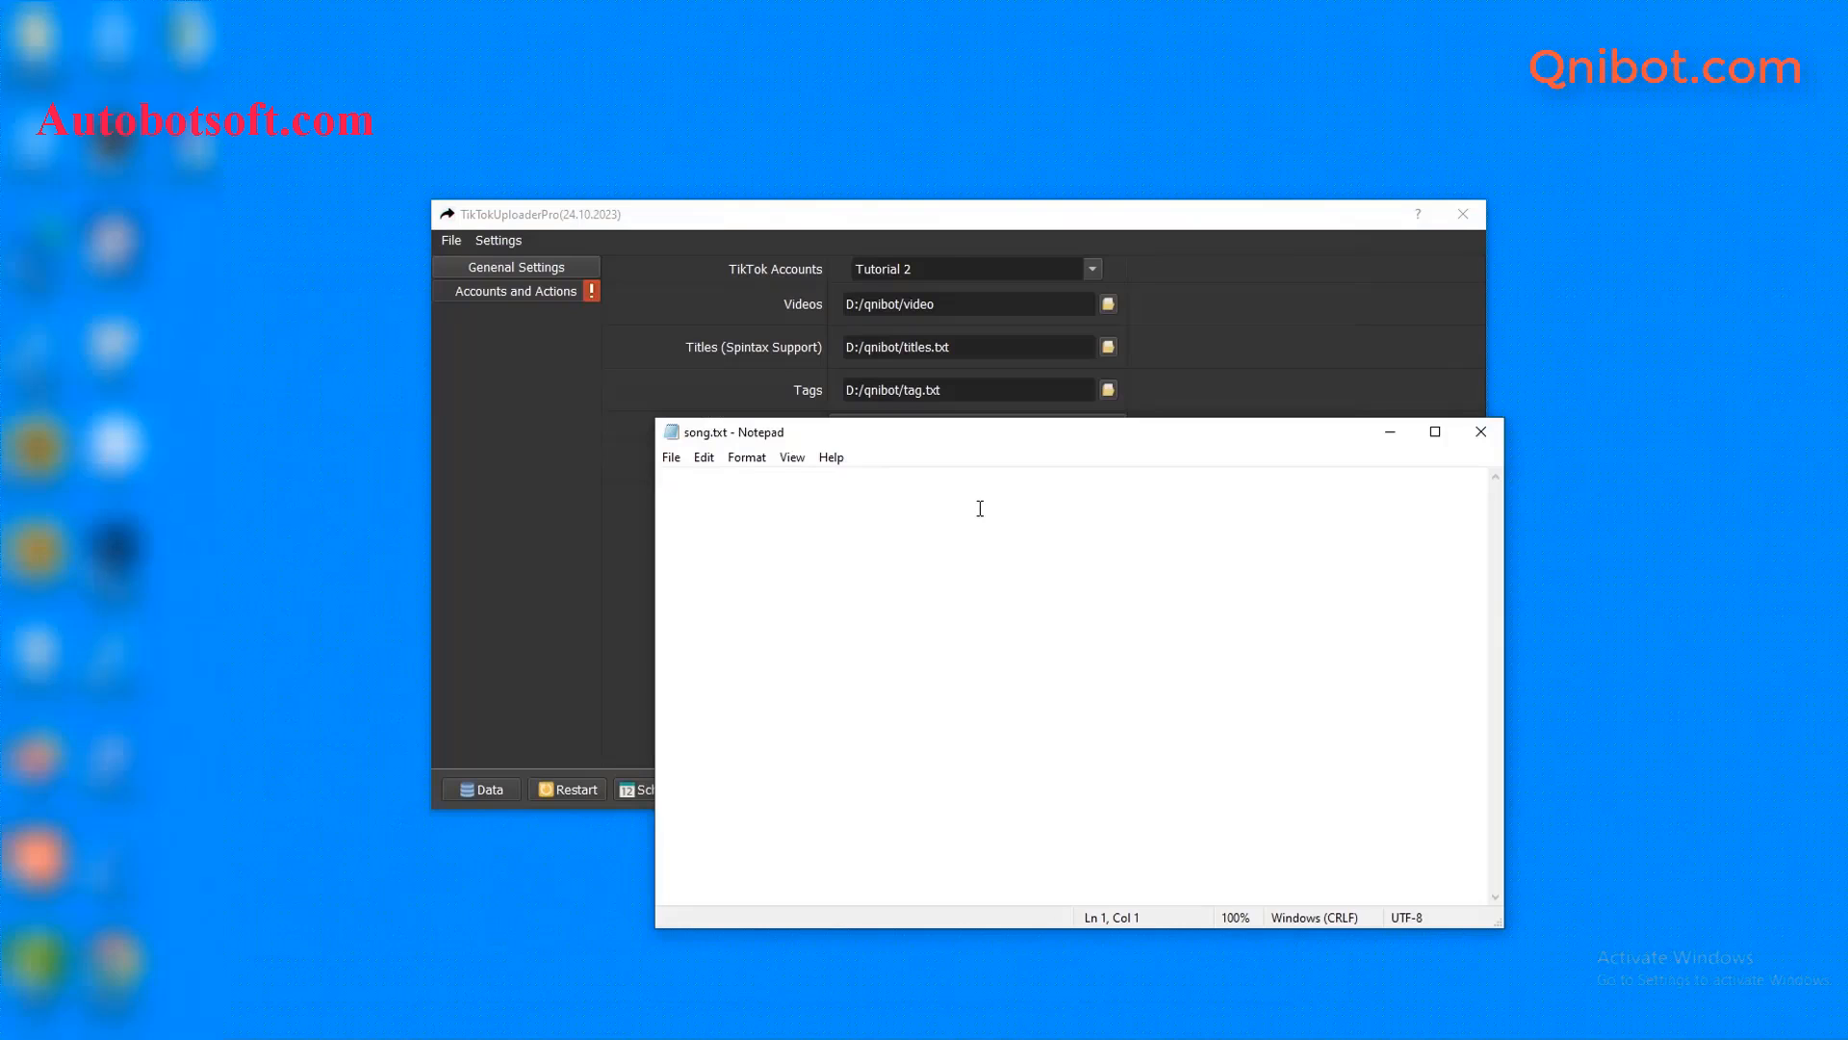
- Paste five song titles, Wolves - Remix through Cheap Thrills (Remix), into song.txt and save
type("Wolves - Remix Faded Love (Remix) SAY (sped up) You're My Pretty Star Cheap Thrills (Remix)")
key("BackSpace")
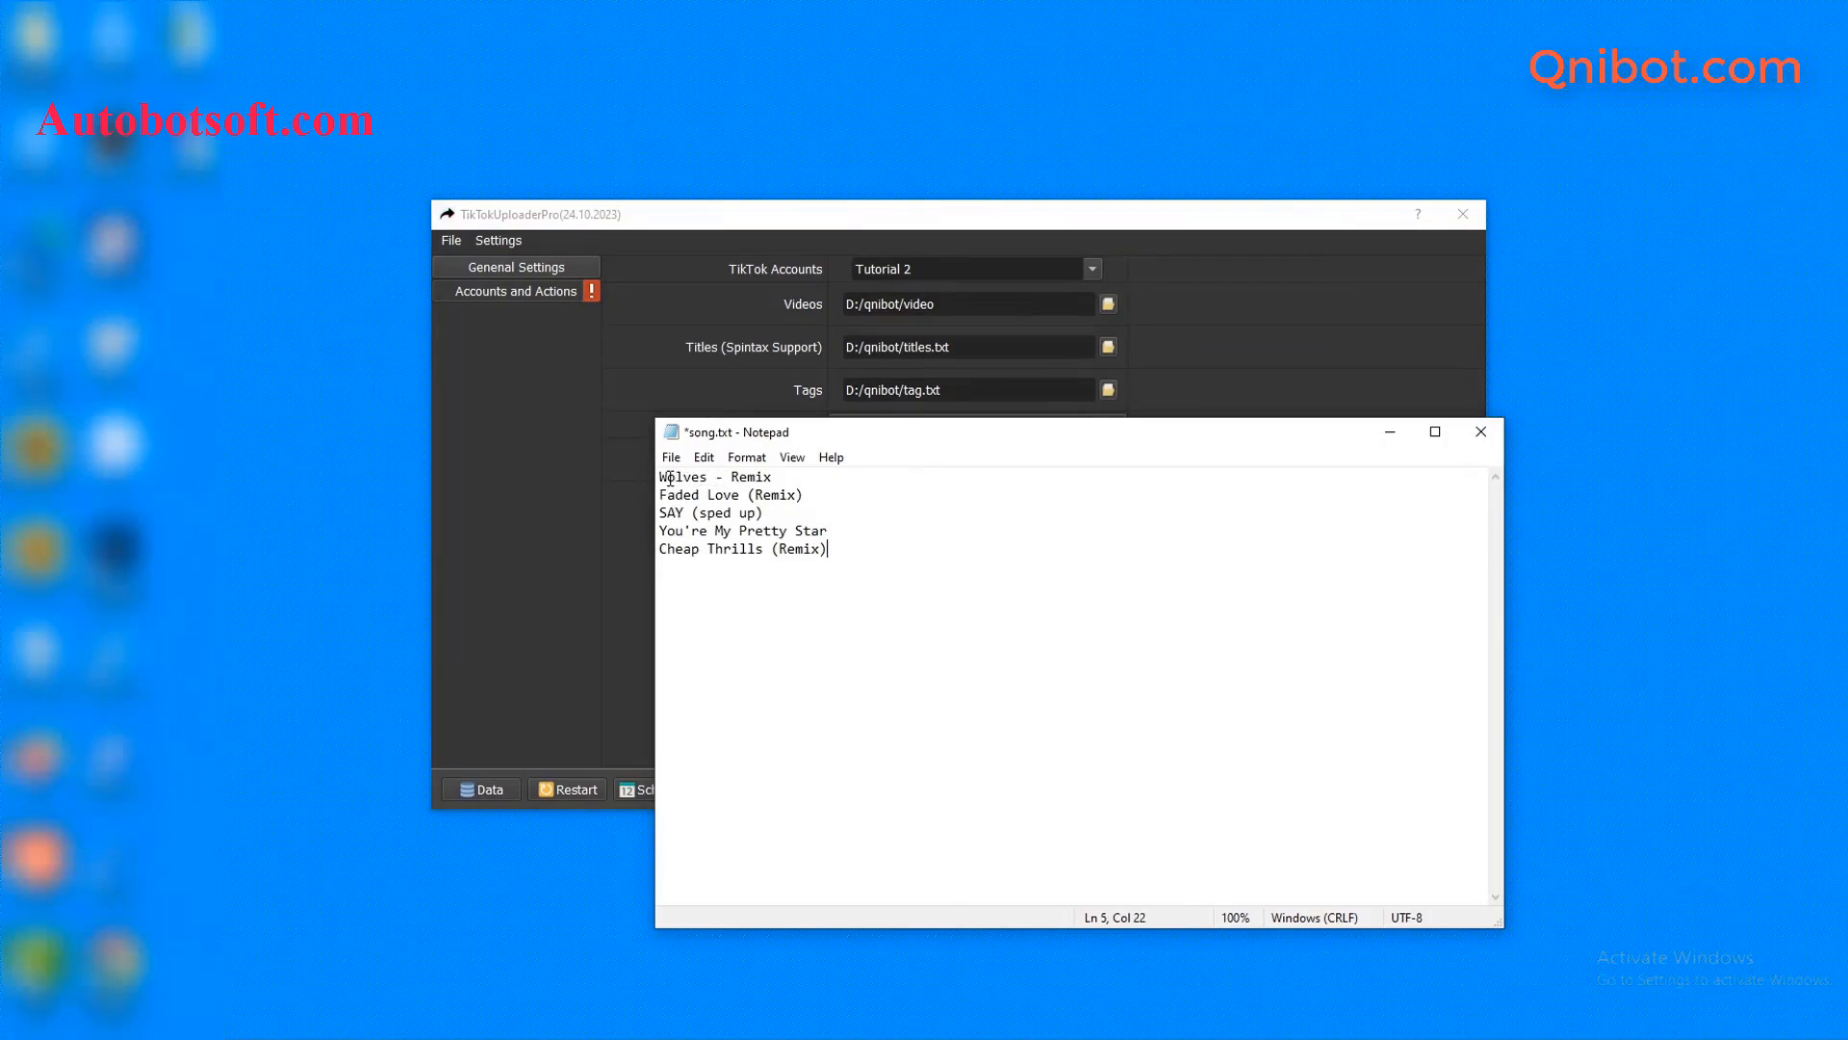
left_click(671, 458)
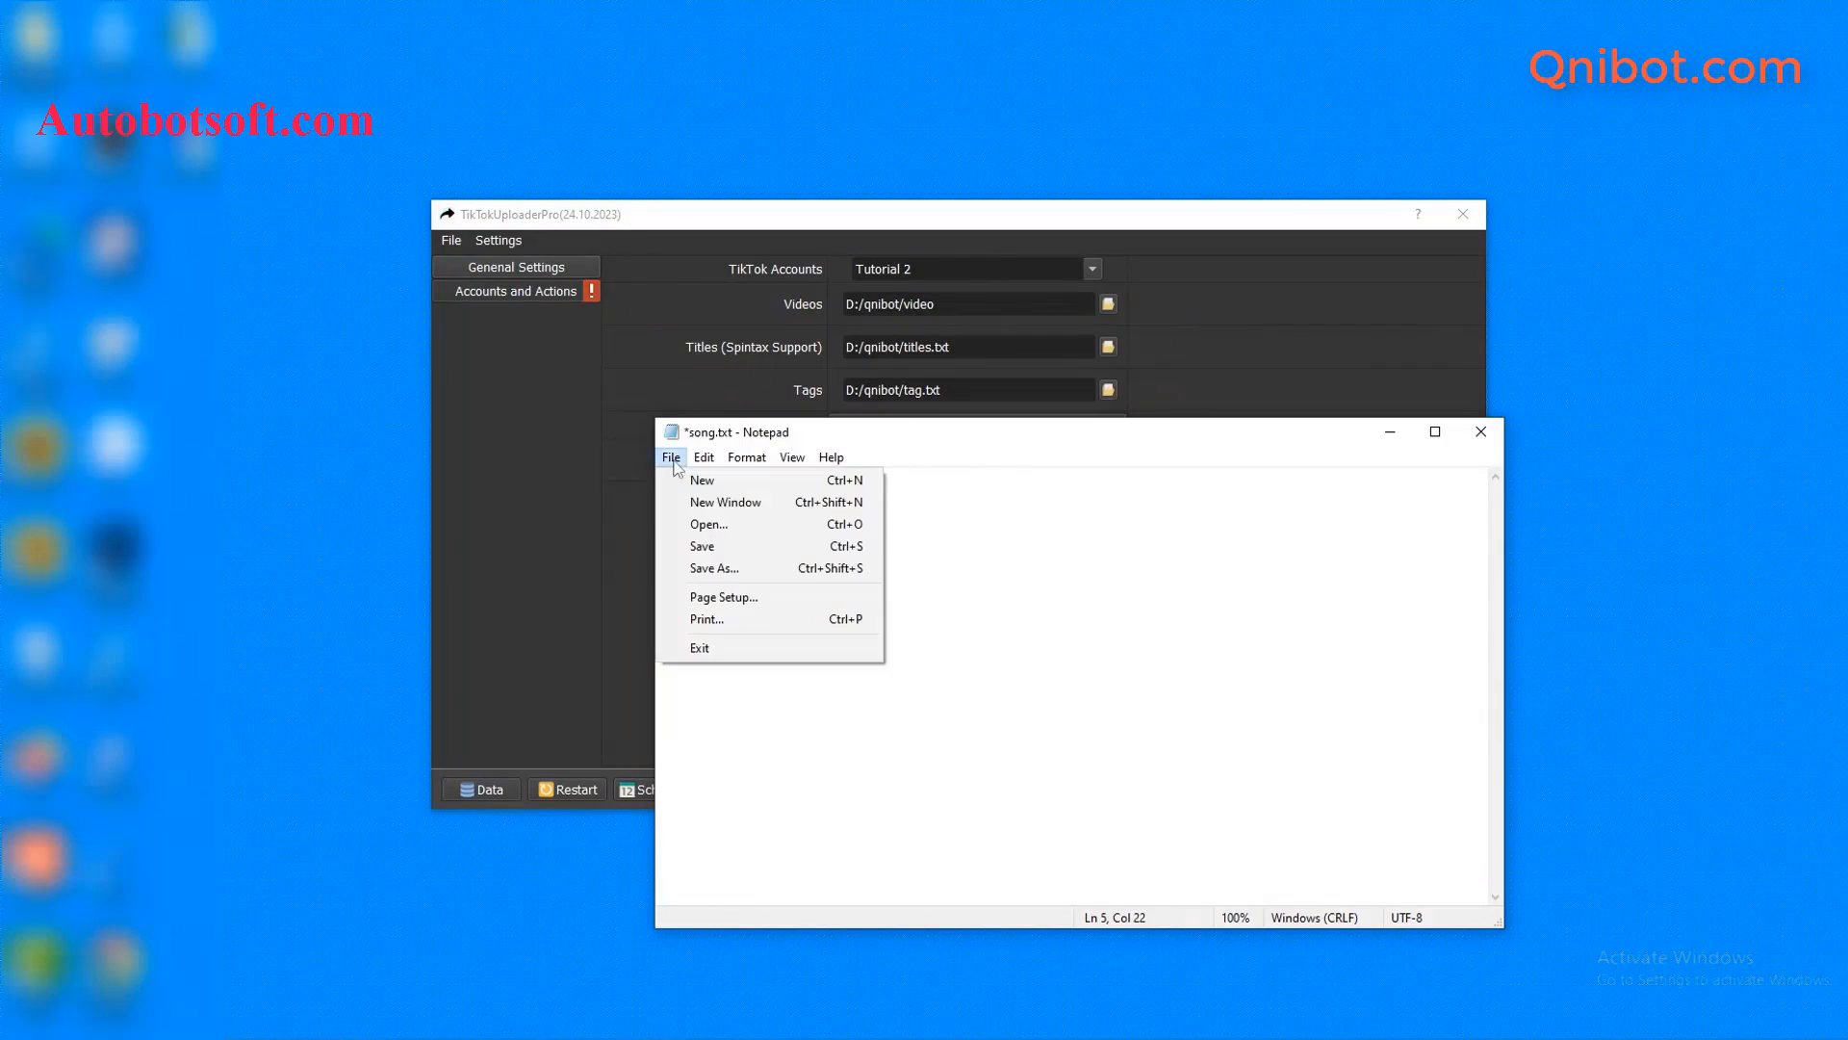
left_click(725, 556)
left_click(1215, 328)
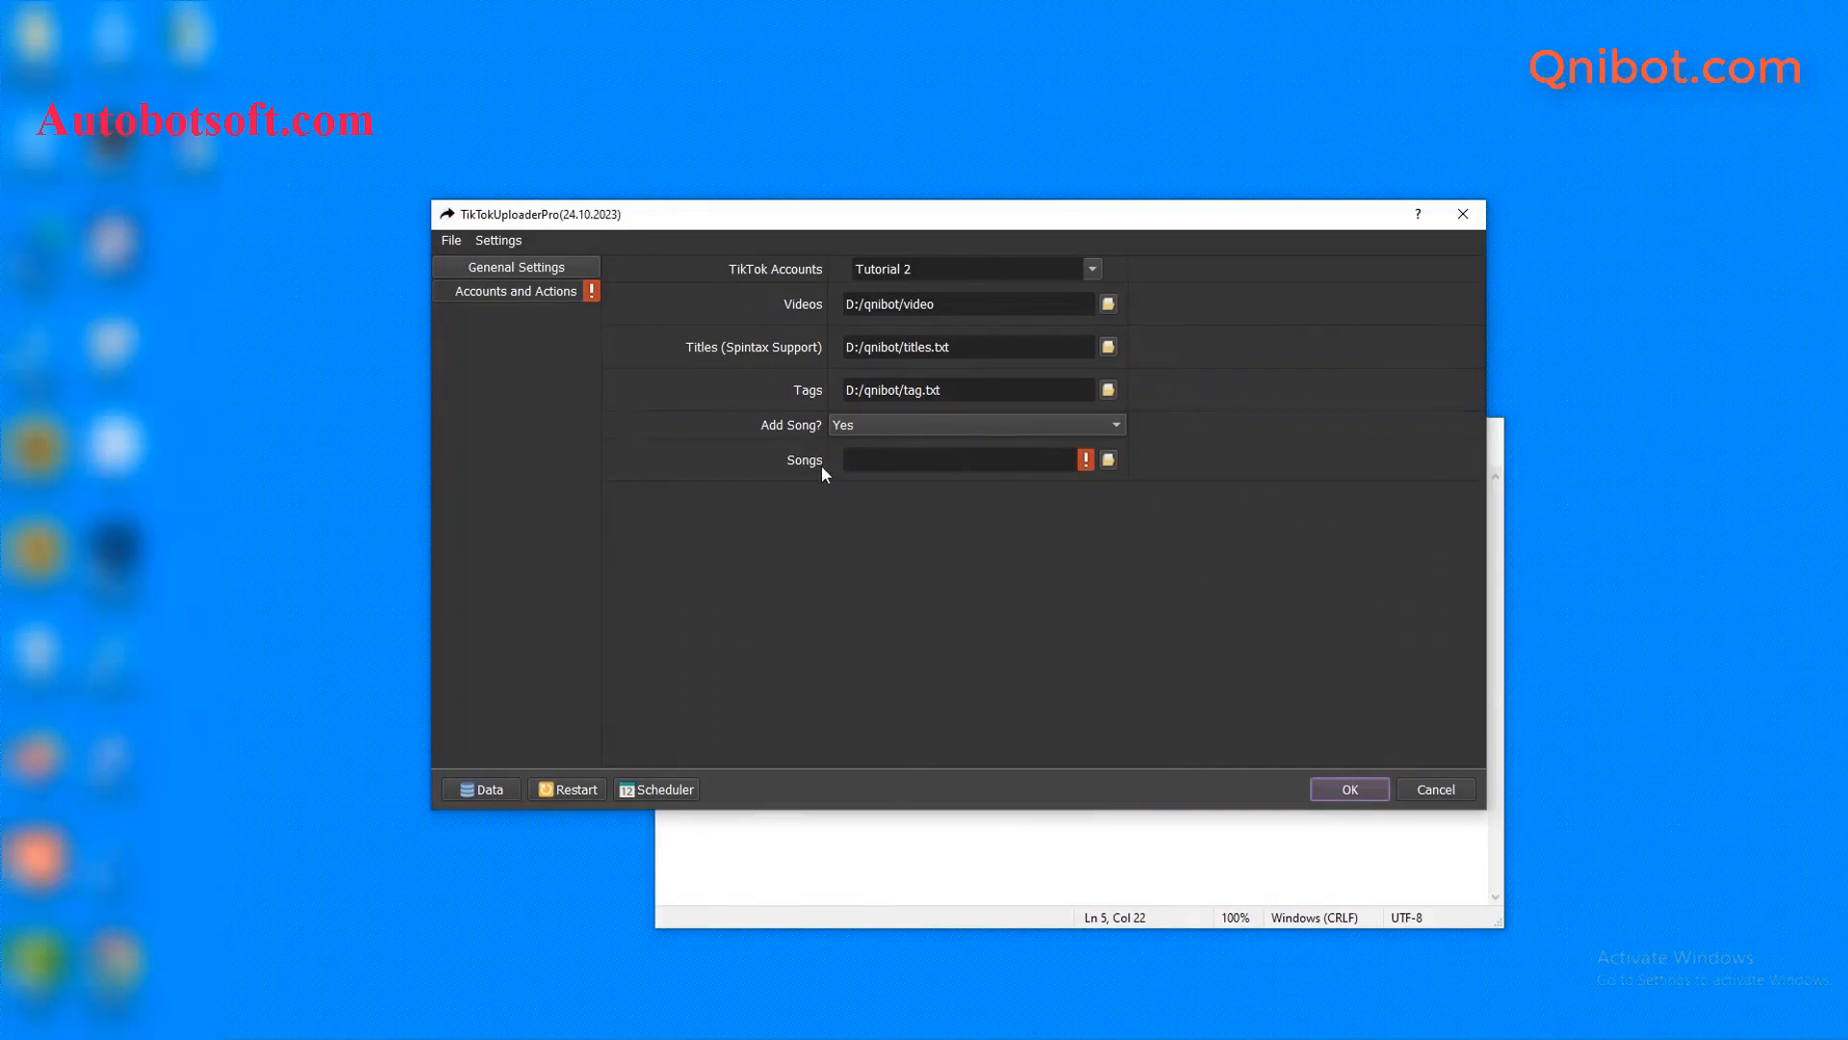
- Select D:/qnibot/song.txt as the Songs file, minimise Notepad, and confirm with OK to start
left_click(1109, 462)
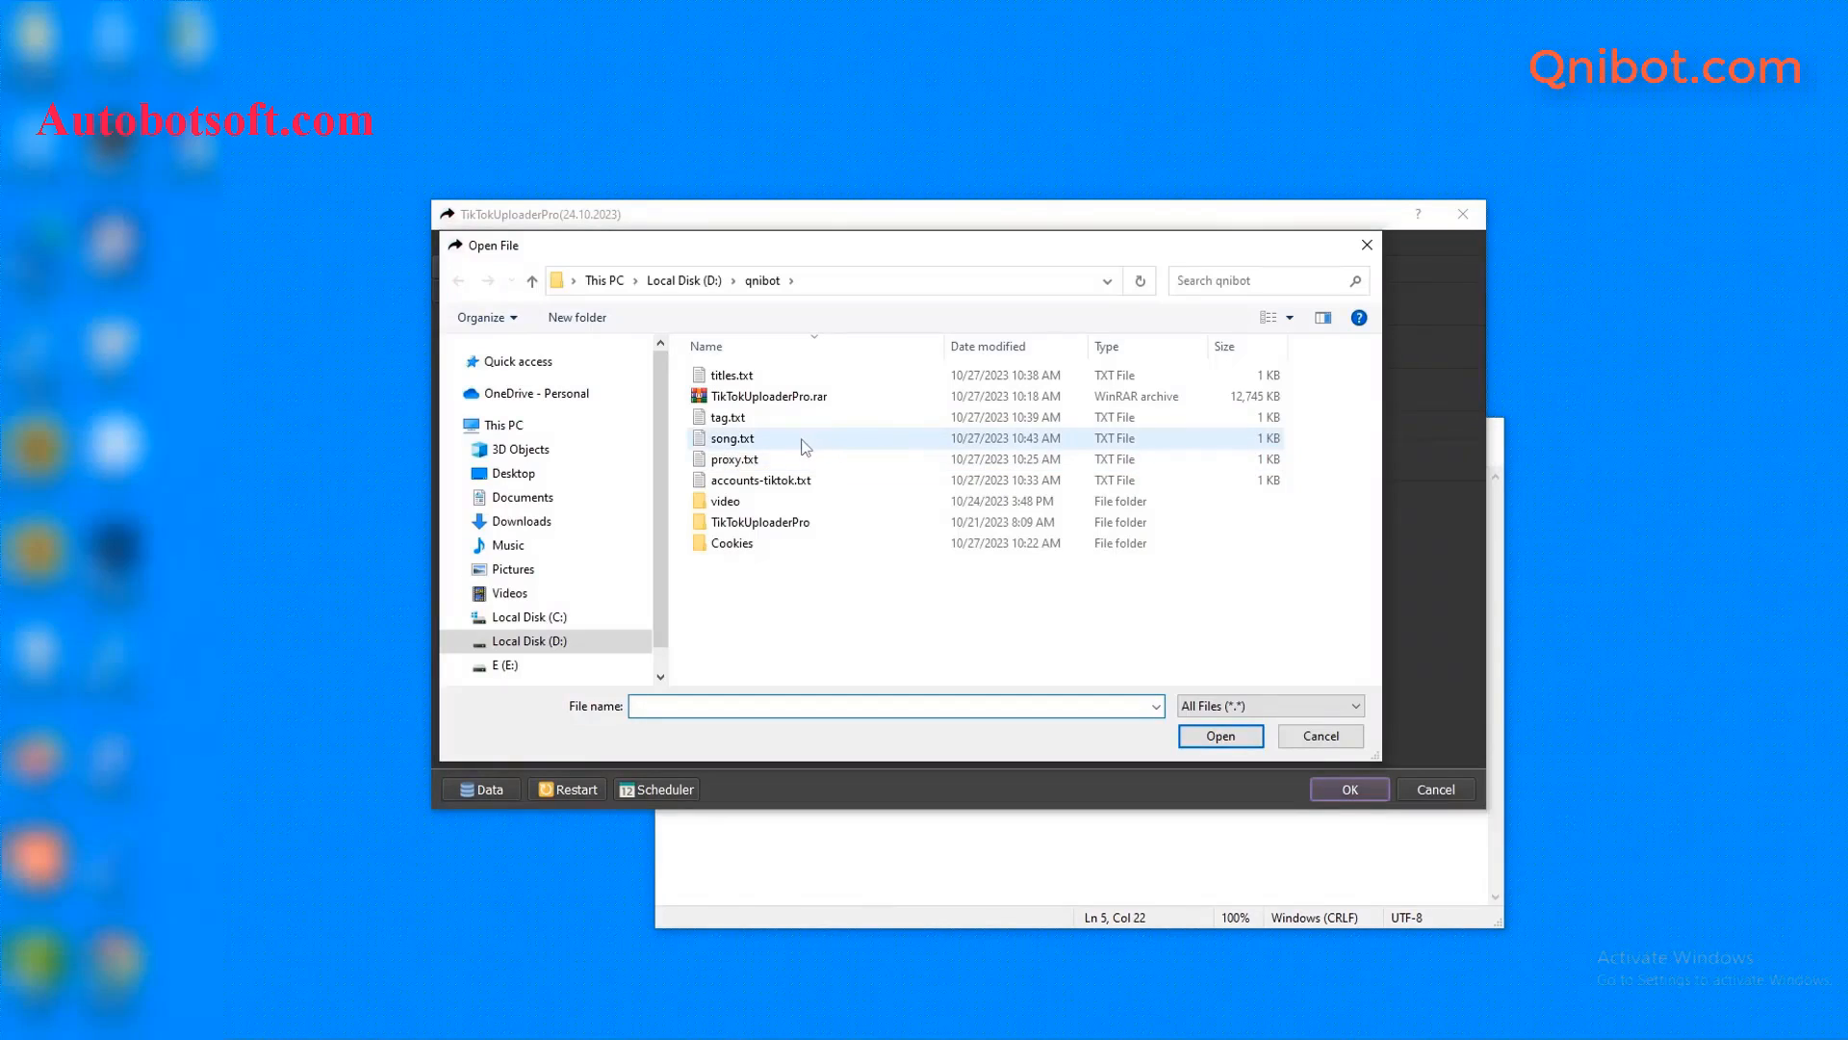
left_click(752, 445)
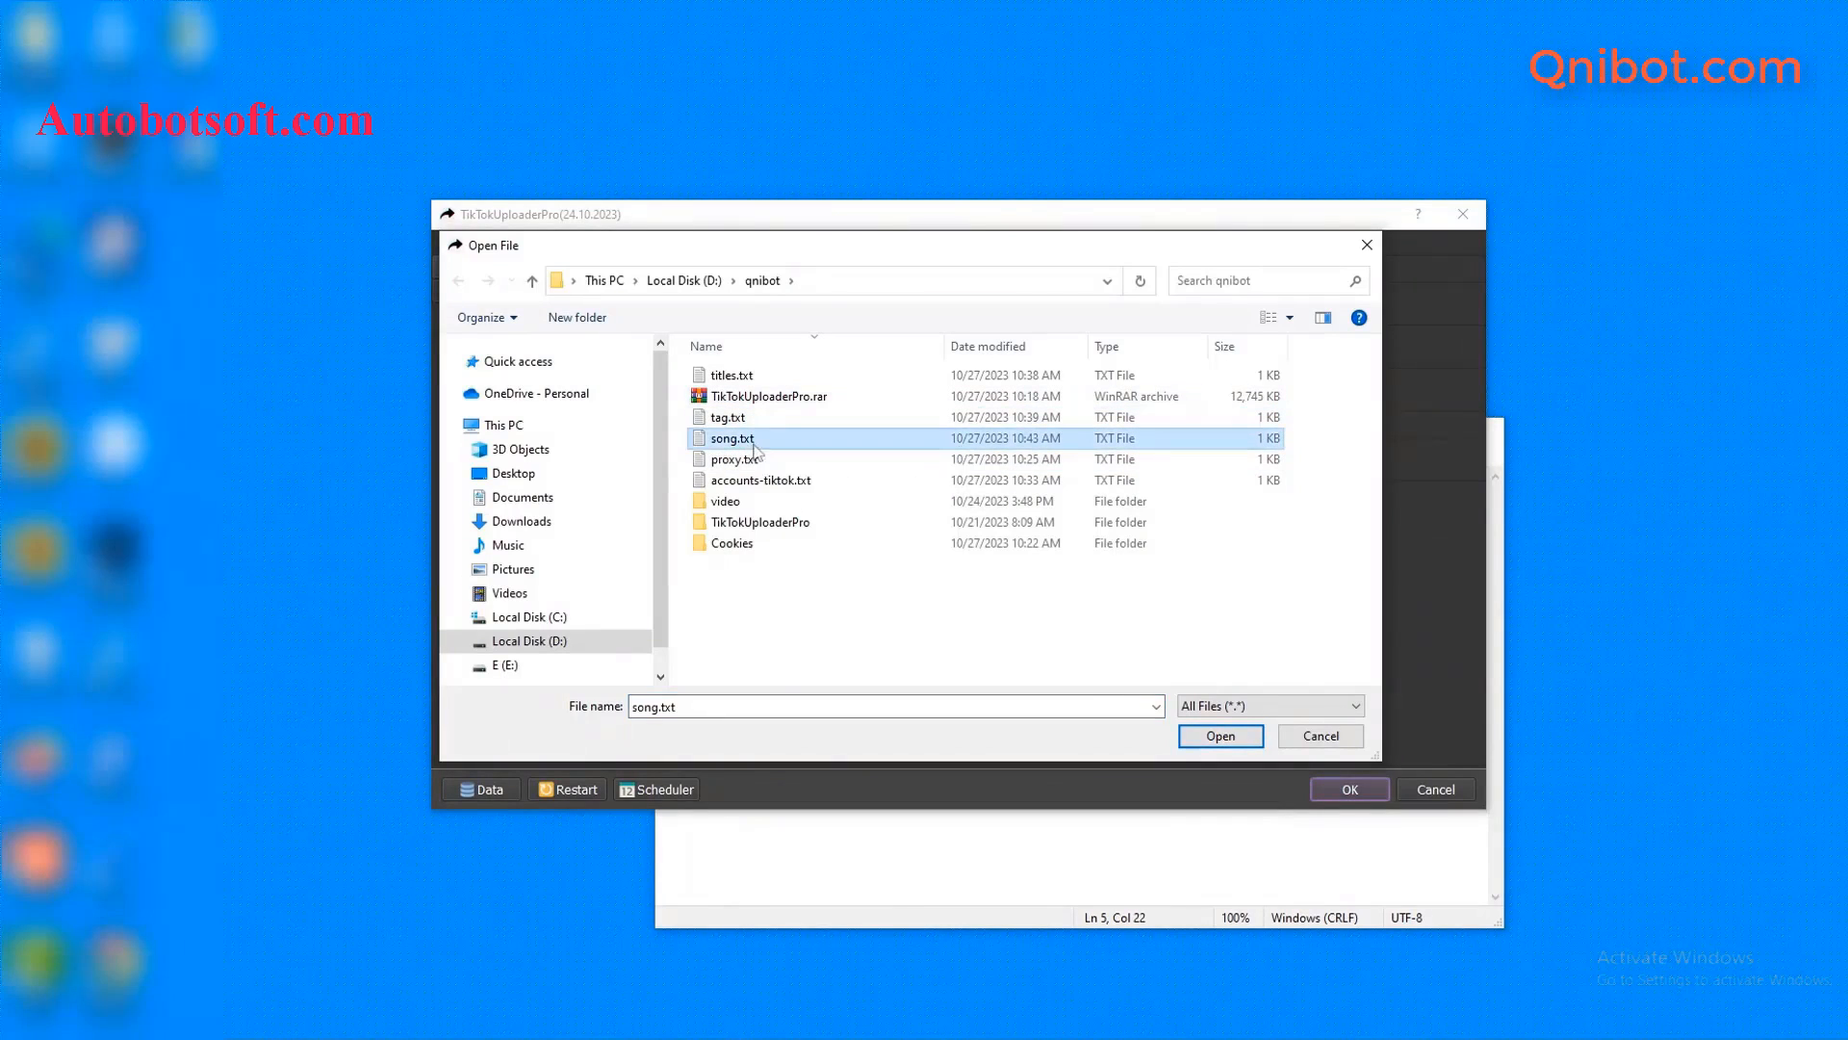
left_click(1190, 741)
left_click(1118, 854)
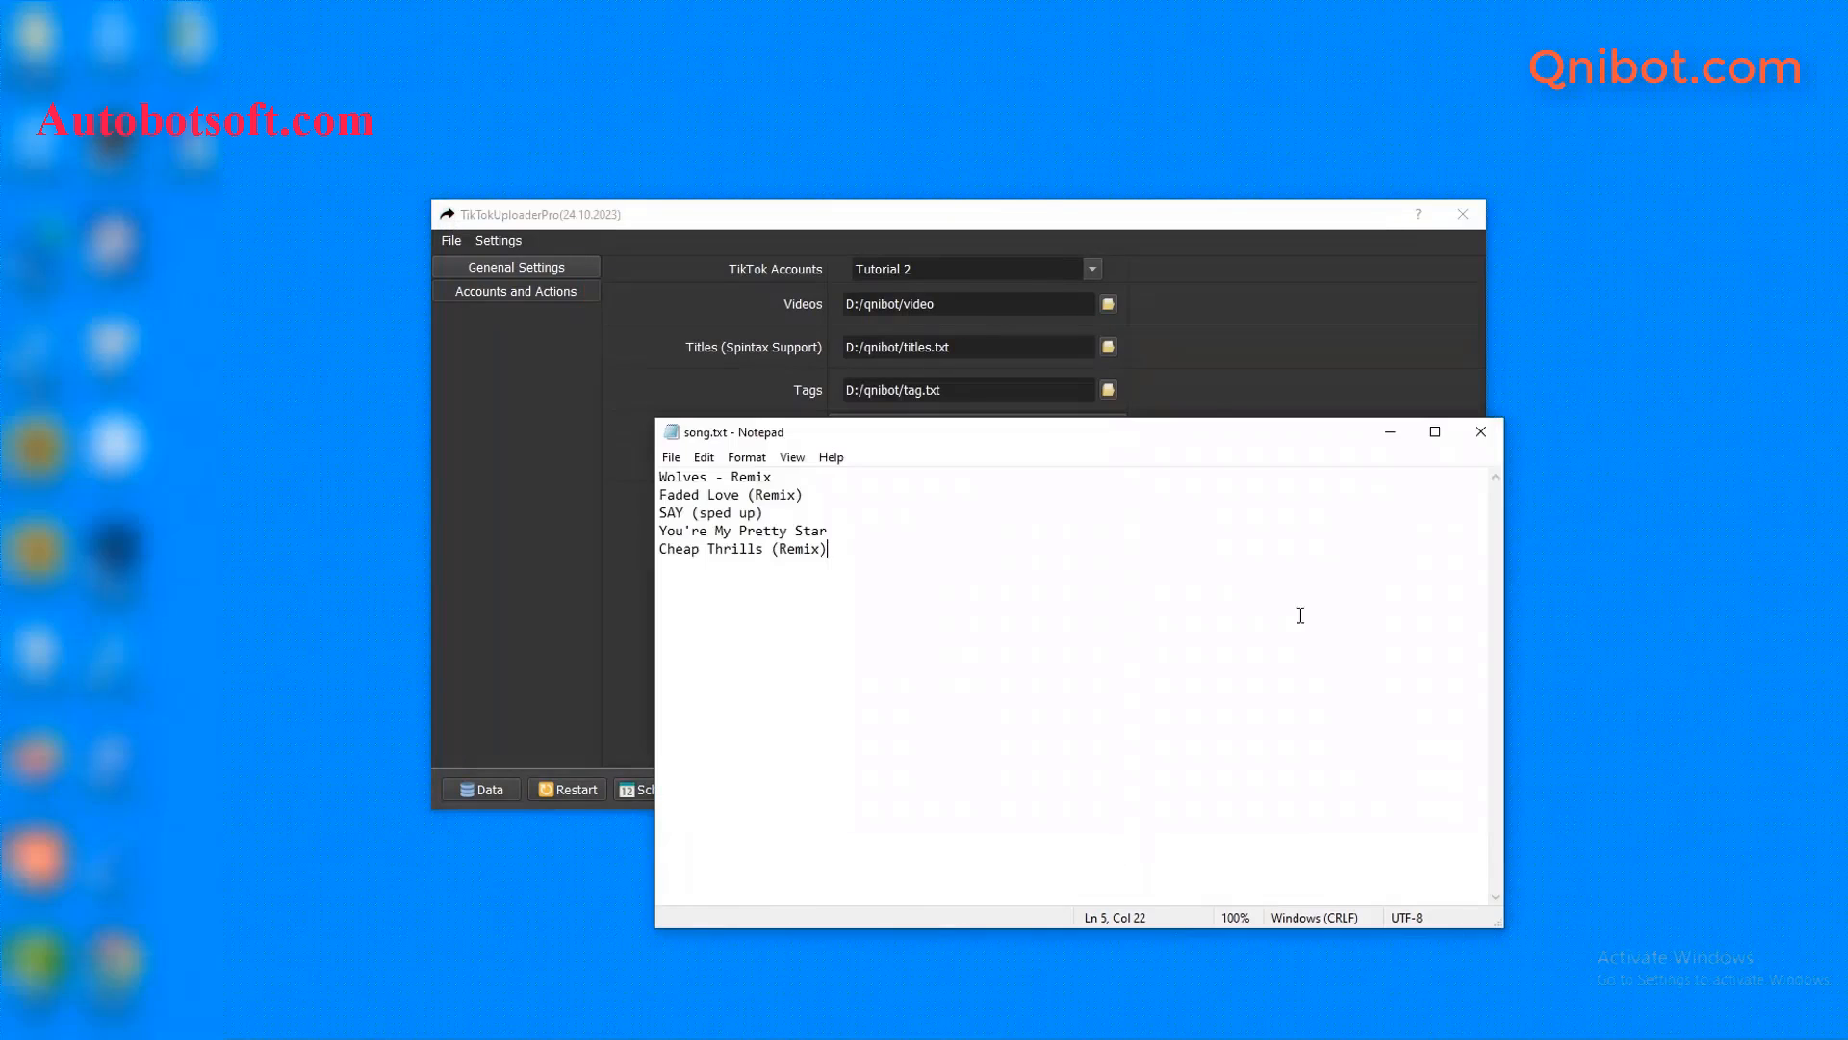
left_click(1387, 434)
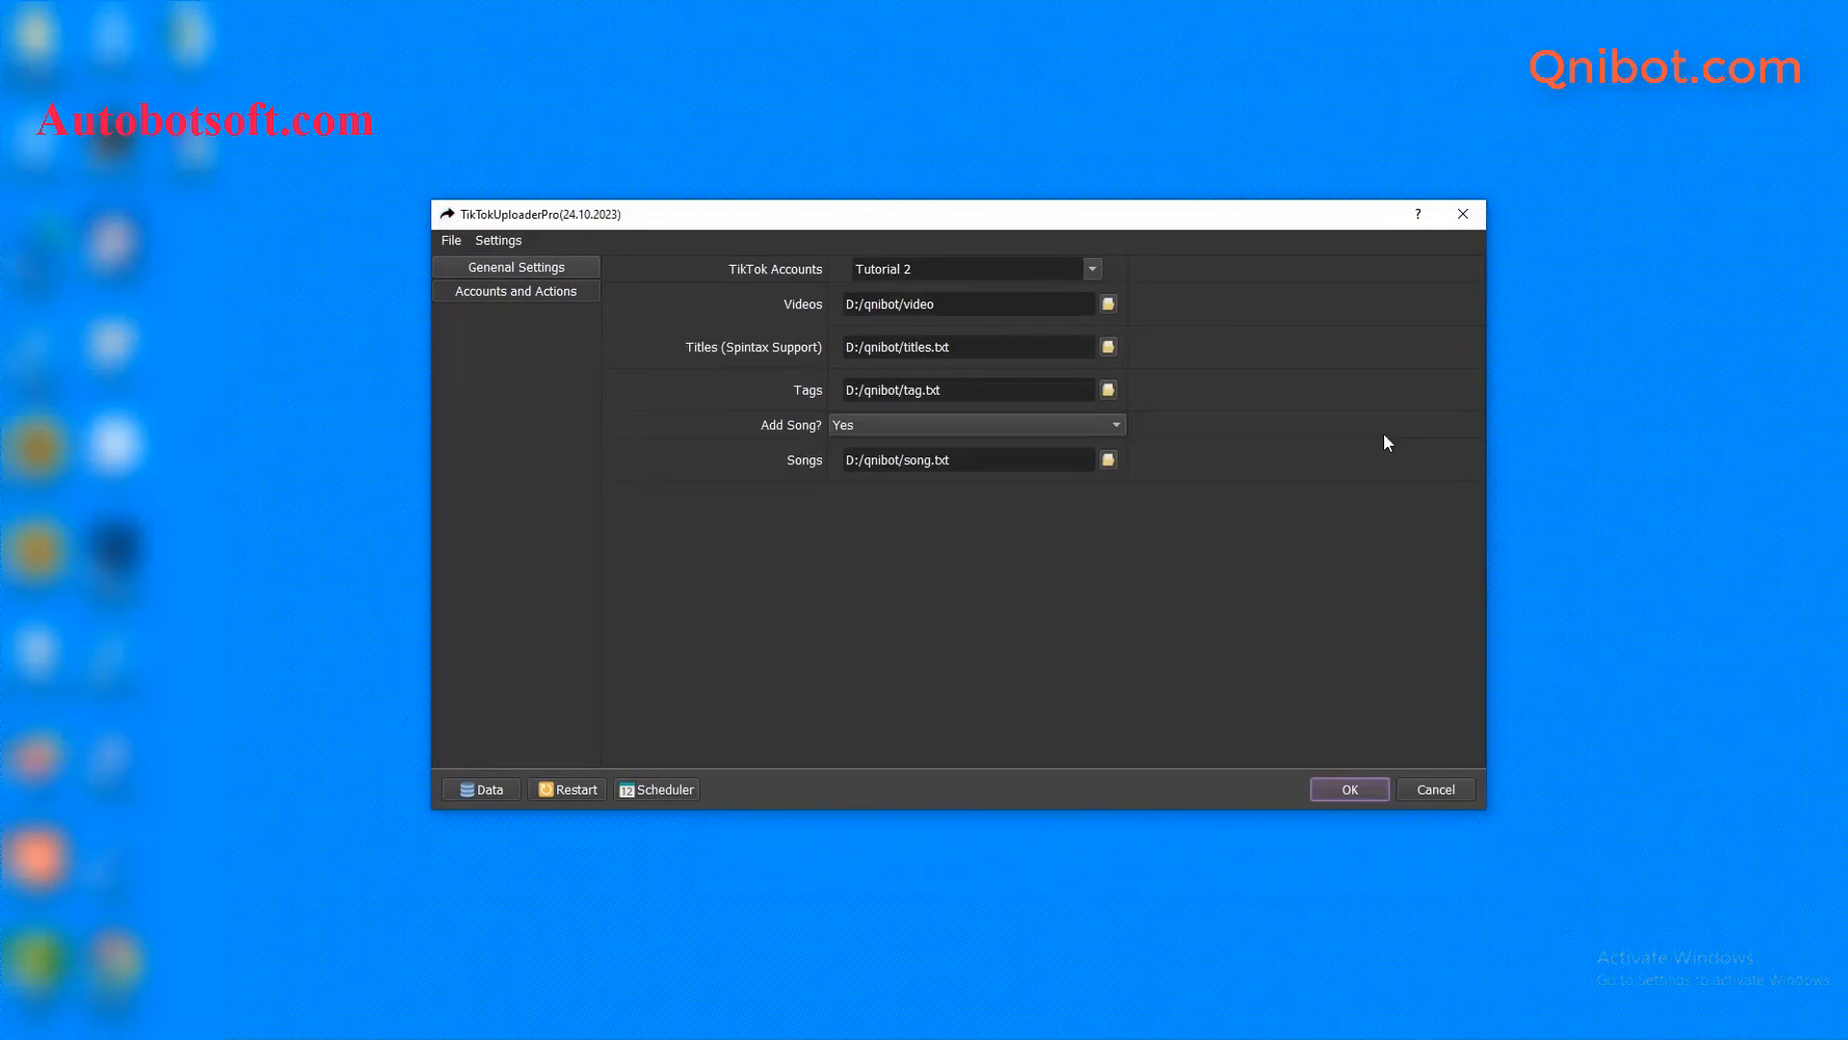
left_click(1349, 789)
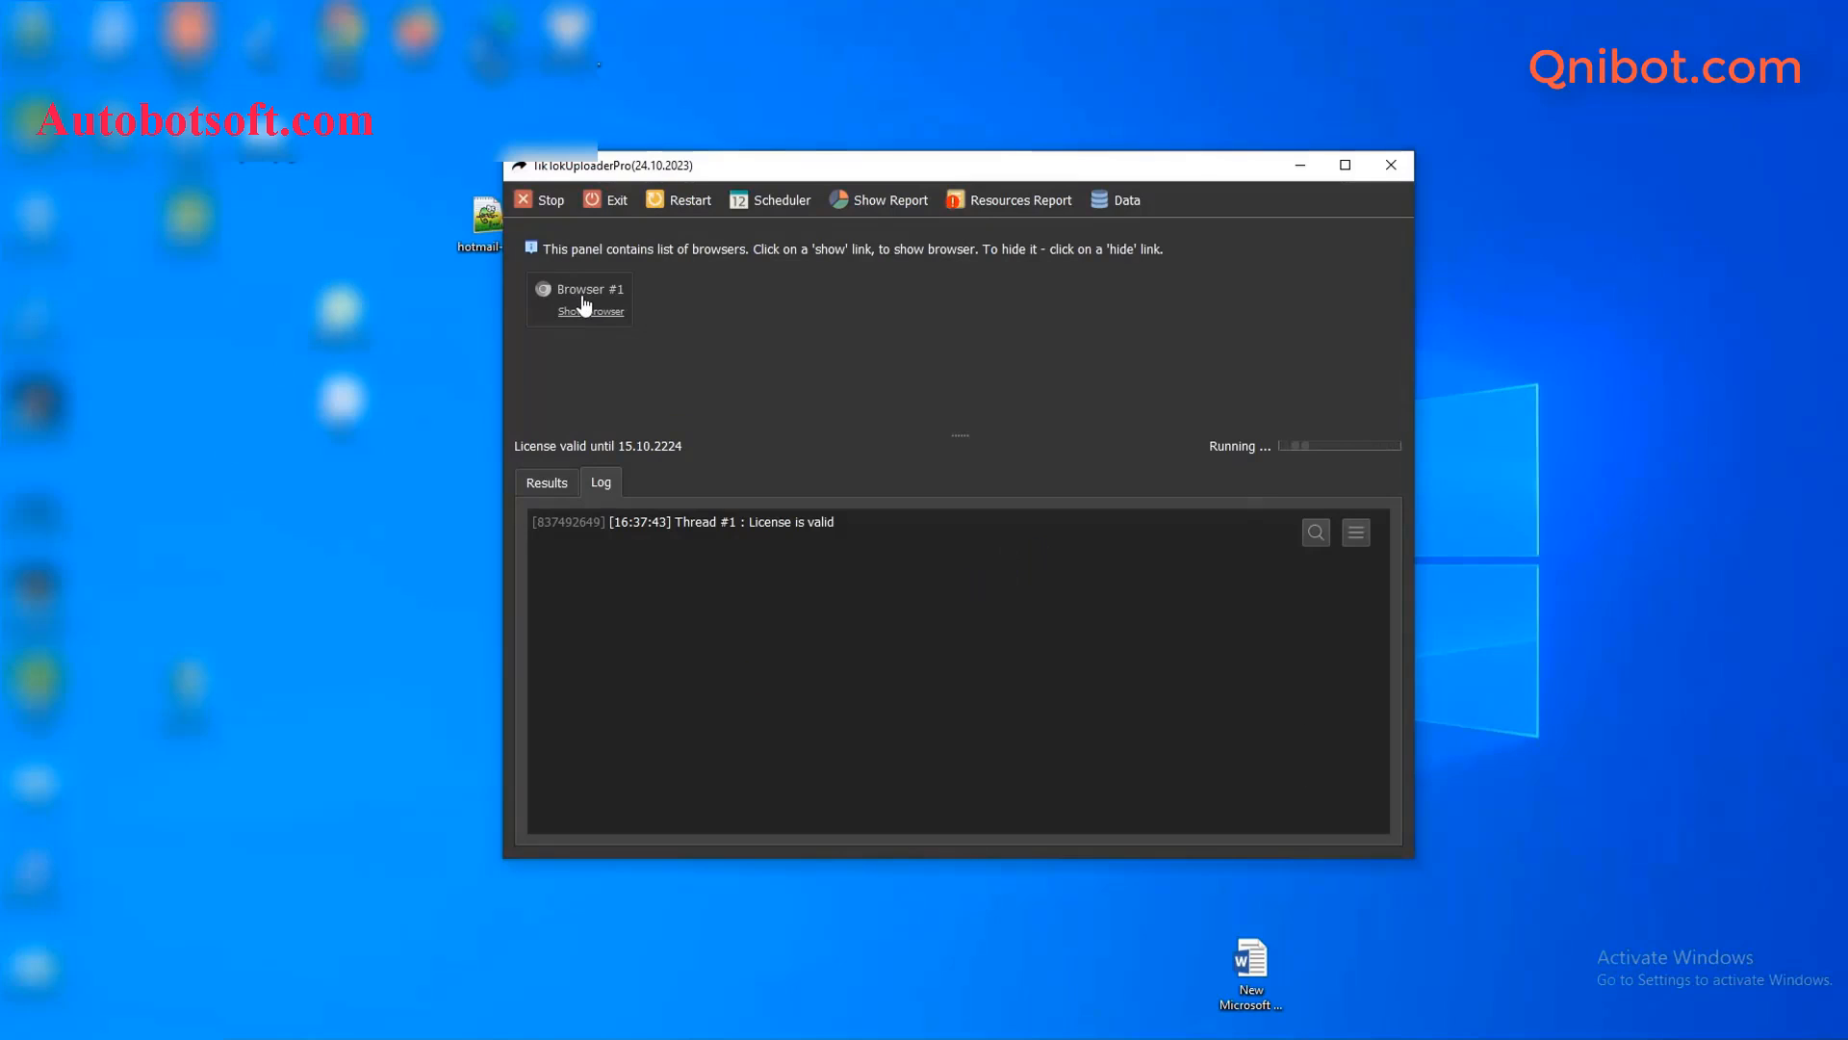
- Show Browser #1 and #2 and tile them side by side with the uploader
left_click(588, 308)
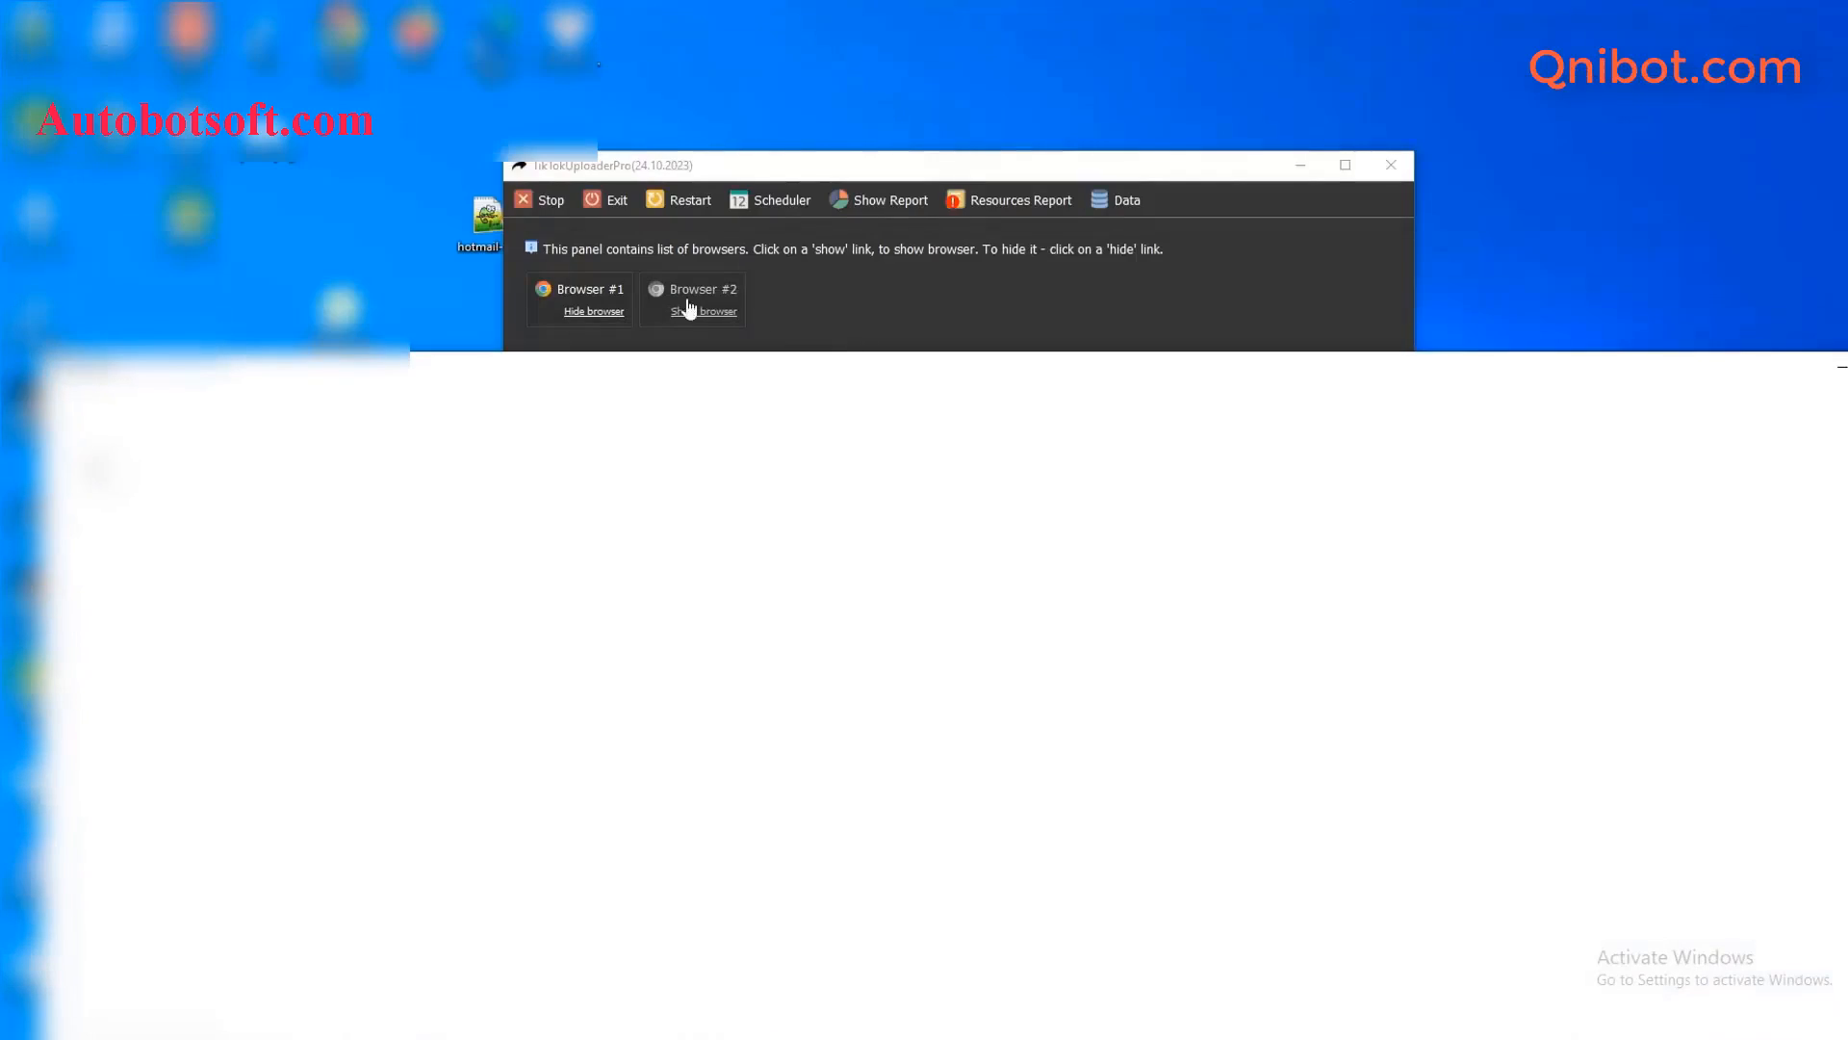
left_click(690, 310)
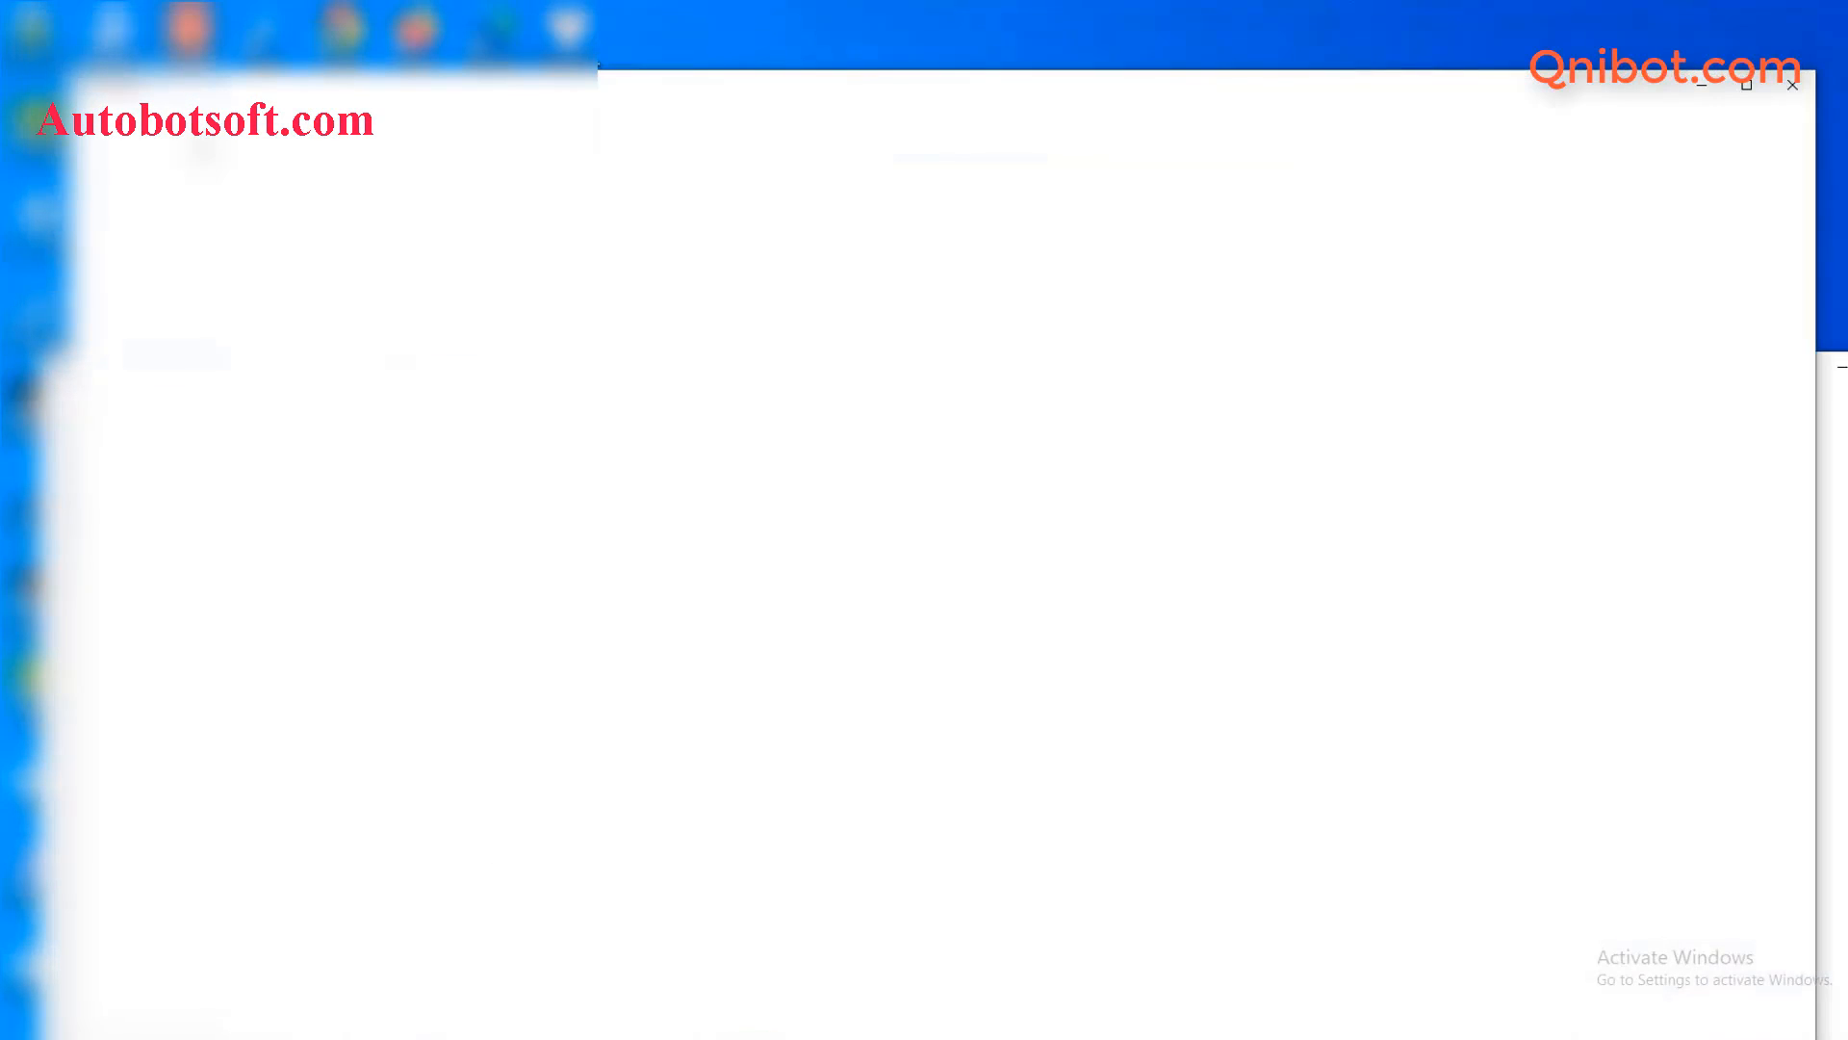
right_click(1155, 1035)
left_click(1291, 872)
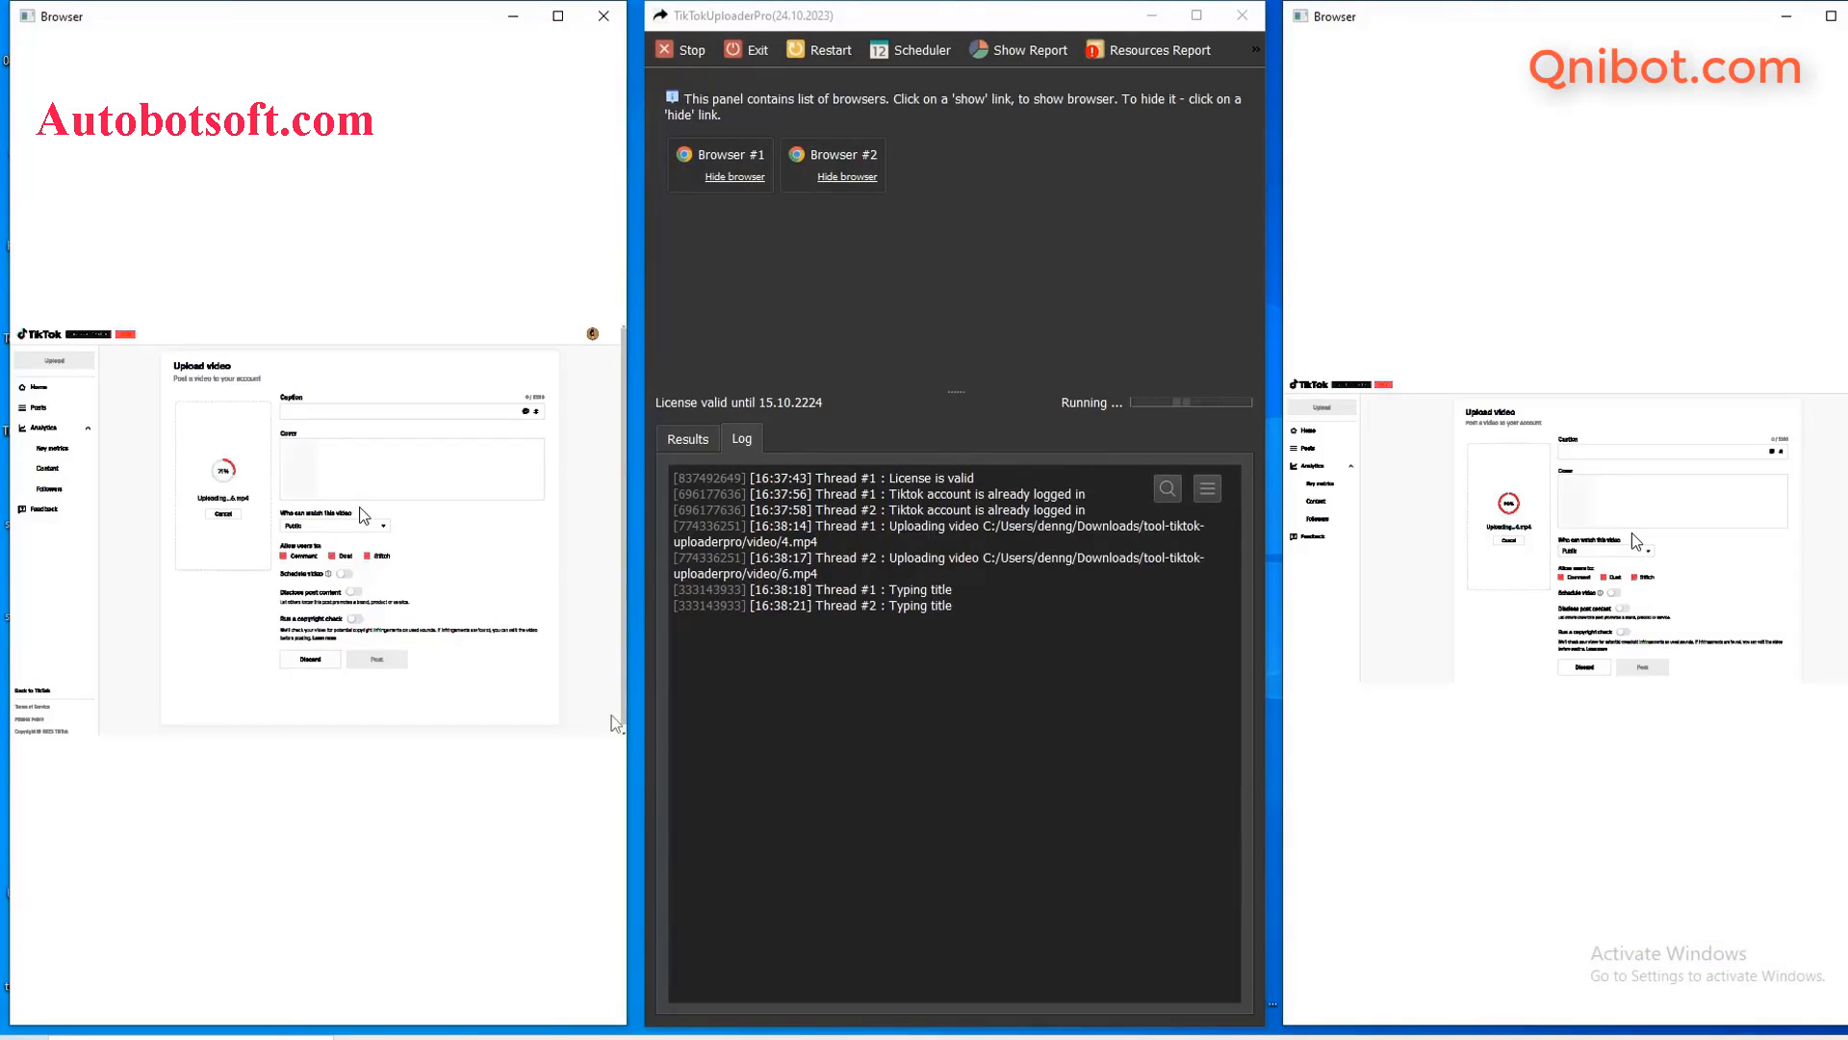